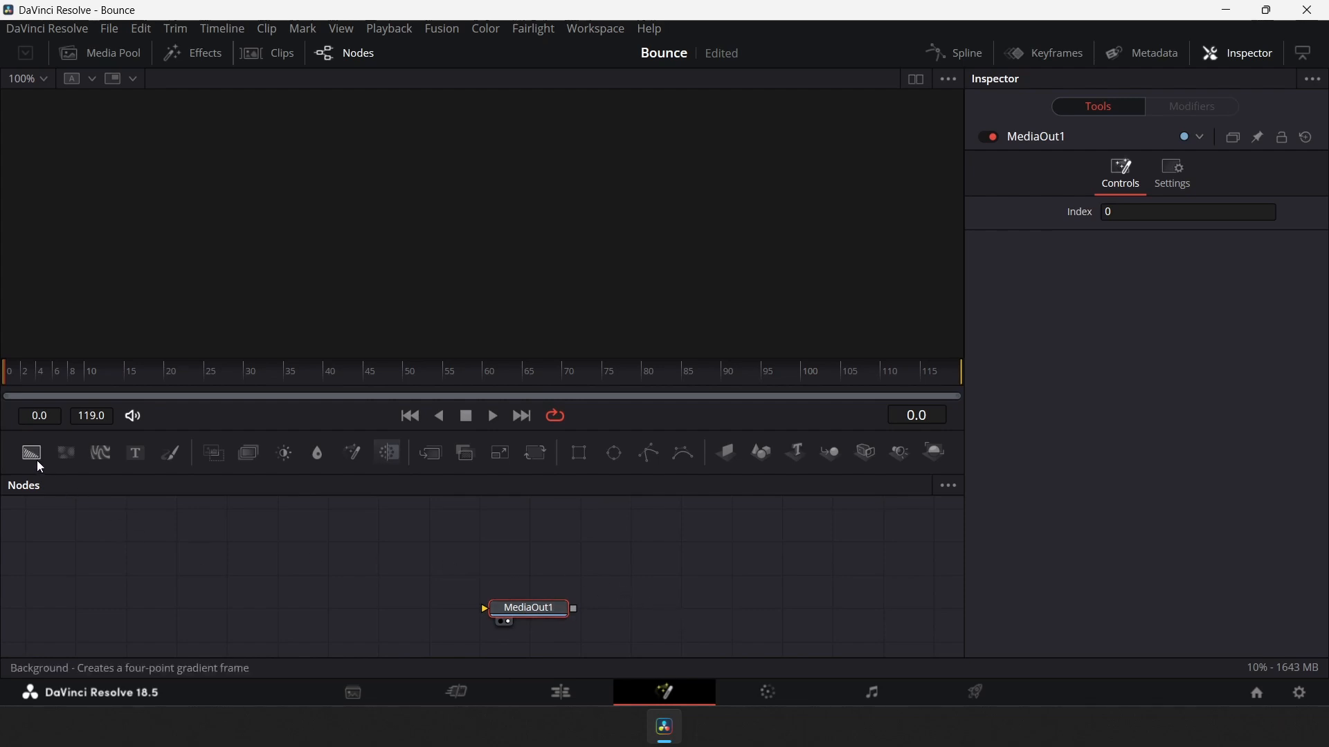
Add two Background nodes to the node graph
{"action": "left_click_drag", "start_coordinate": [35, 460], "coordinate": [384, 612]}
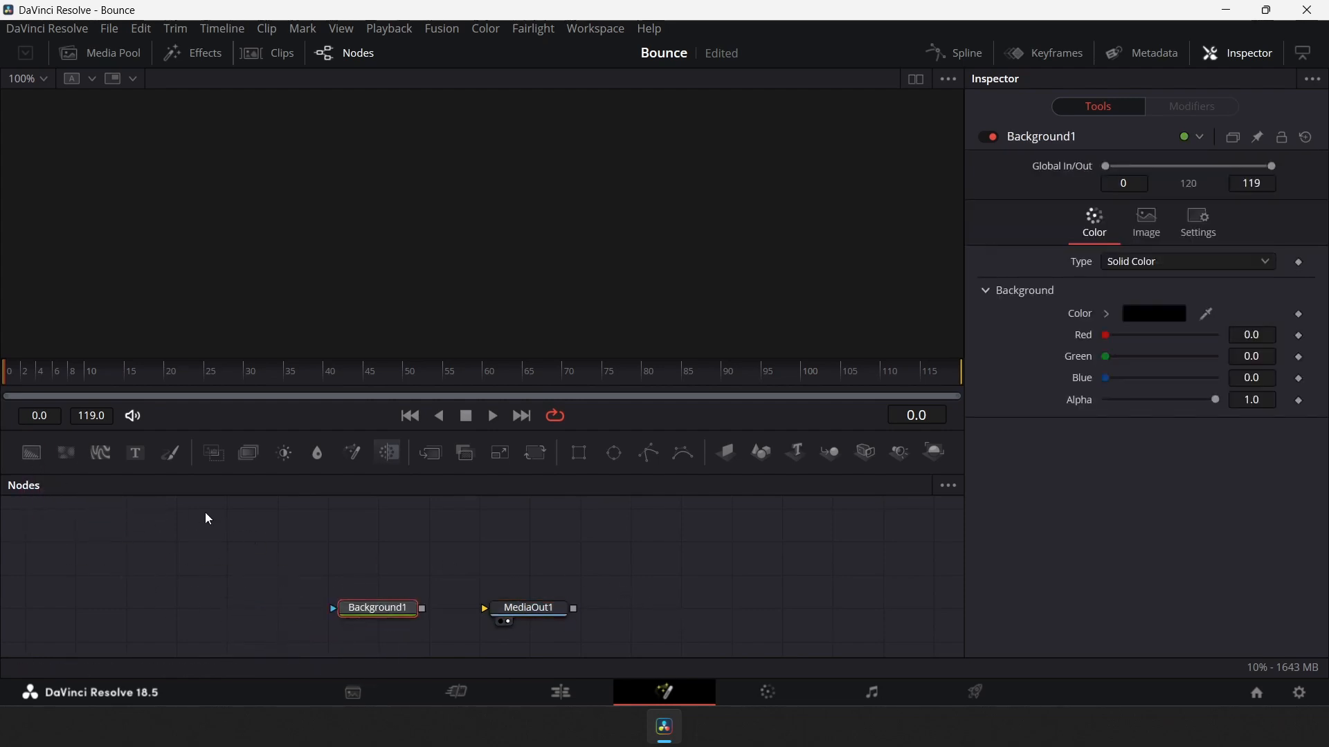
{"action": "left_click_drag", "start_coordinate": [32, 459], "coordinate": [403, 562]}
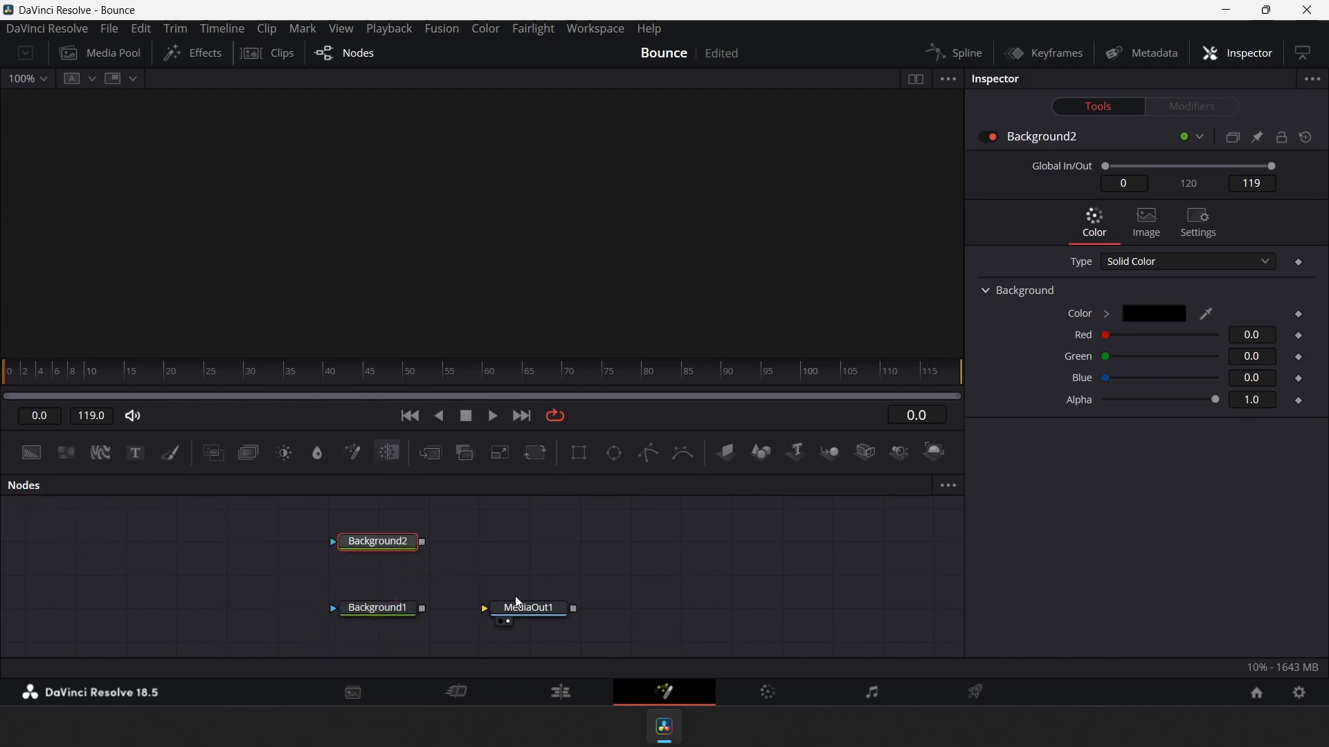
{"action": "left_click", "coordinate": [774, 574]}
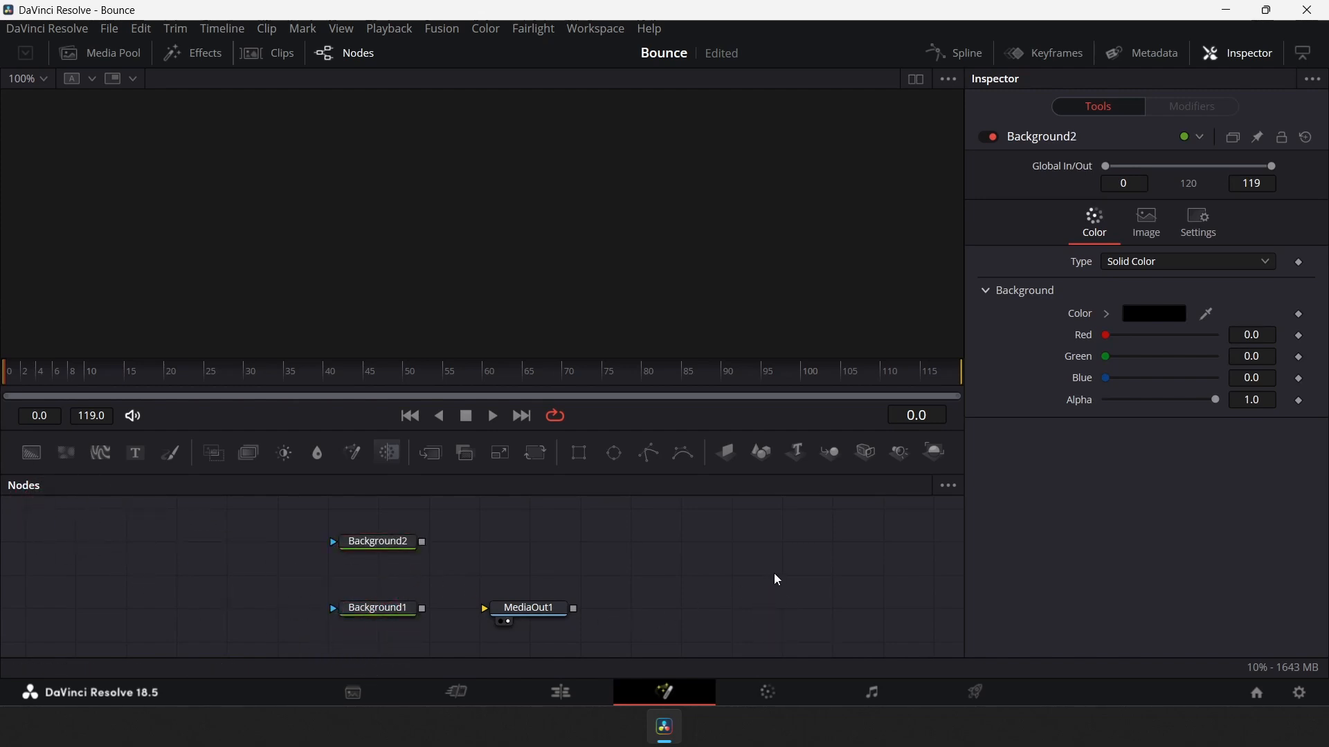
Shrink the toolbar, open the Keyframes panel and widen it beside the Nodes editor
{"action": "left_click", "coordinate": [1308, 54]}
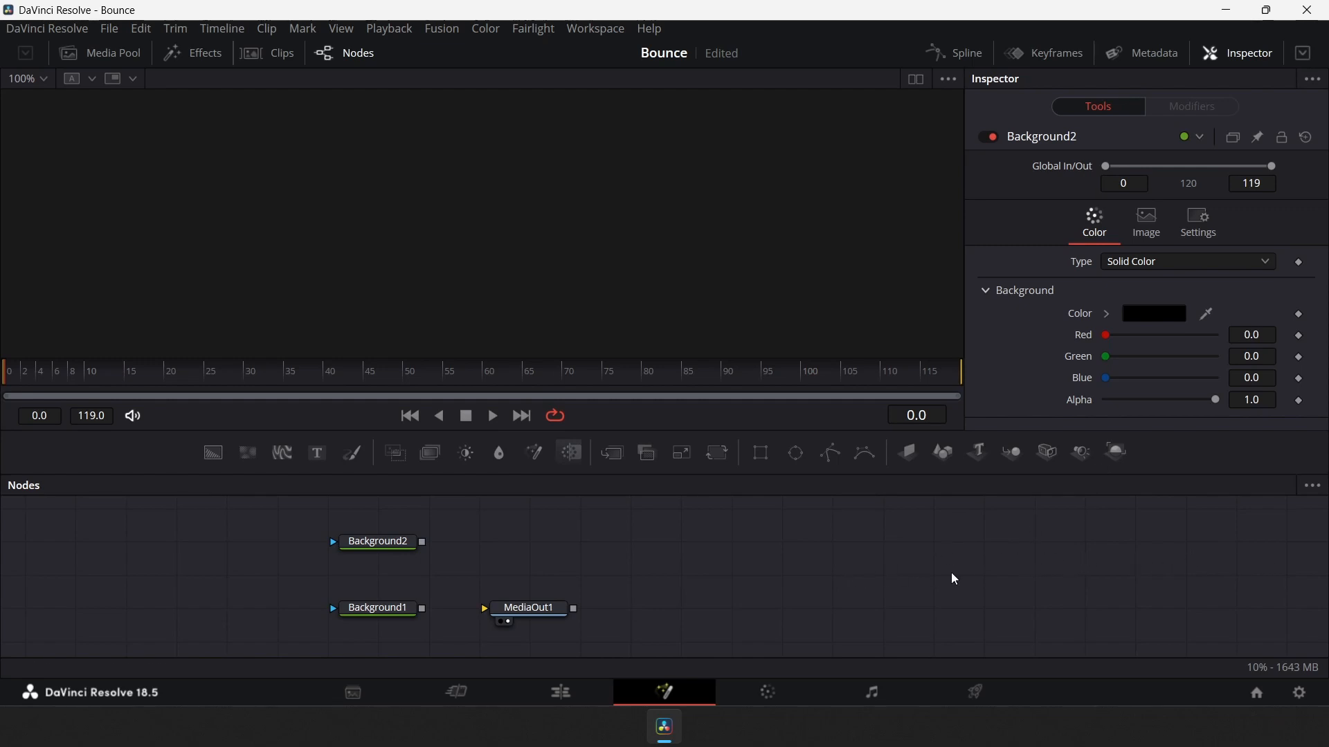
{"action": "left_click", "coordinate": [1060, 54]}
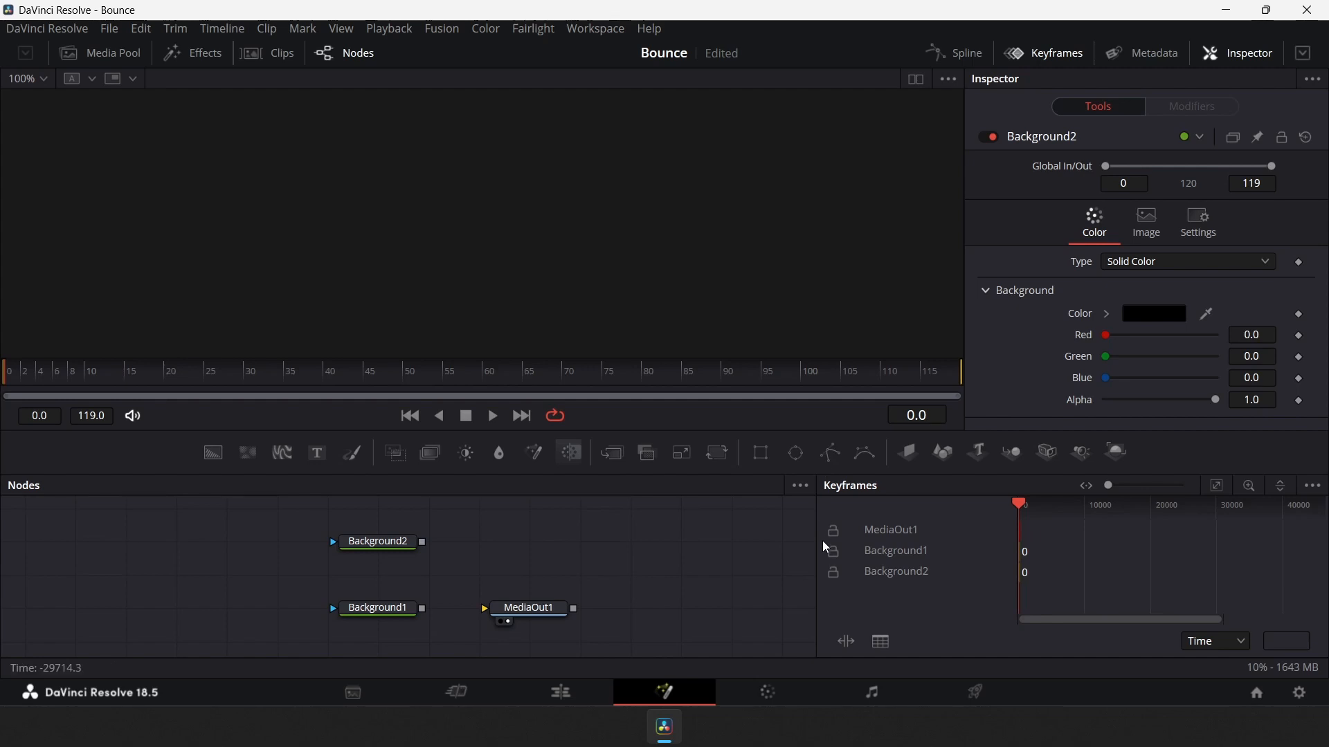
{"action": "left_click_drag", "start_coordinate": [820, 550], "coordinate": [687, 562]}
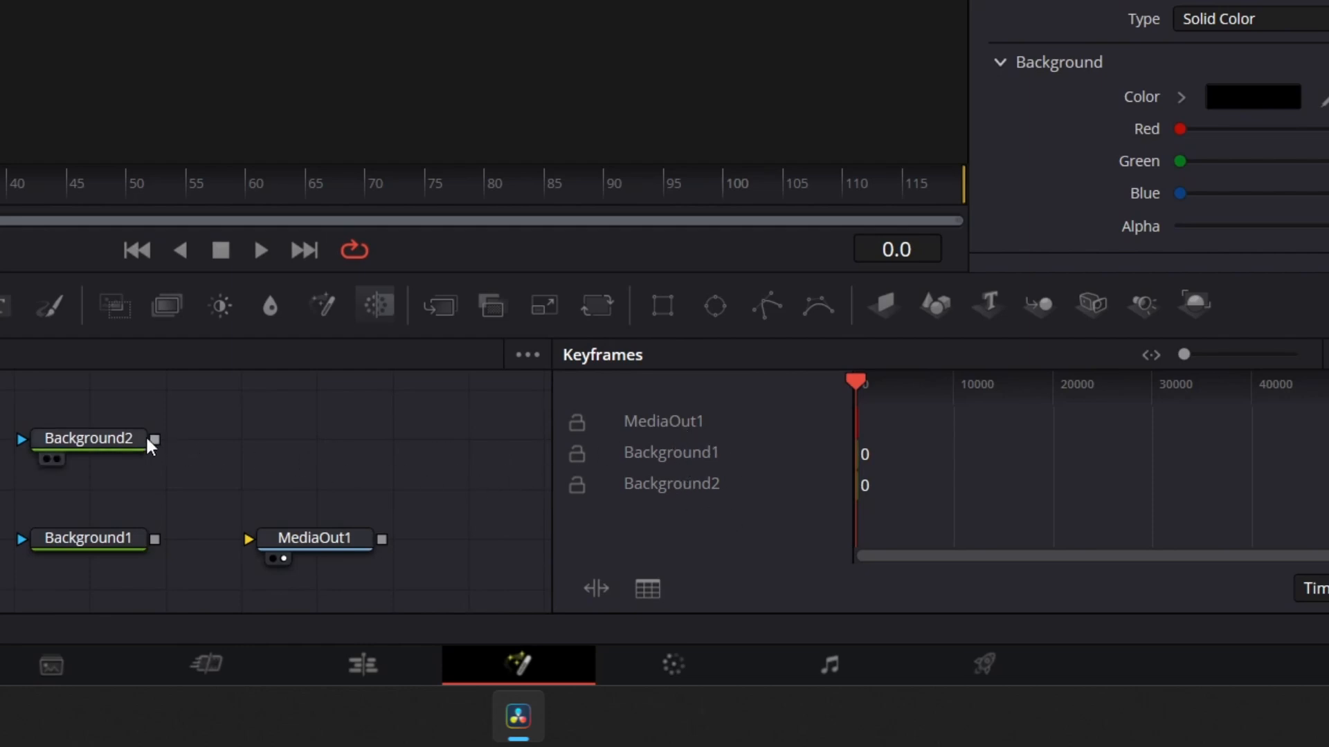
Set the Keyframes panel to Show Only Selected Tools, selecting each node in turn to check it
{"action": "left_click", "coordinate": [107, 437]}
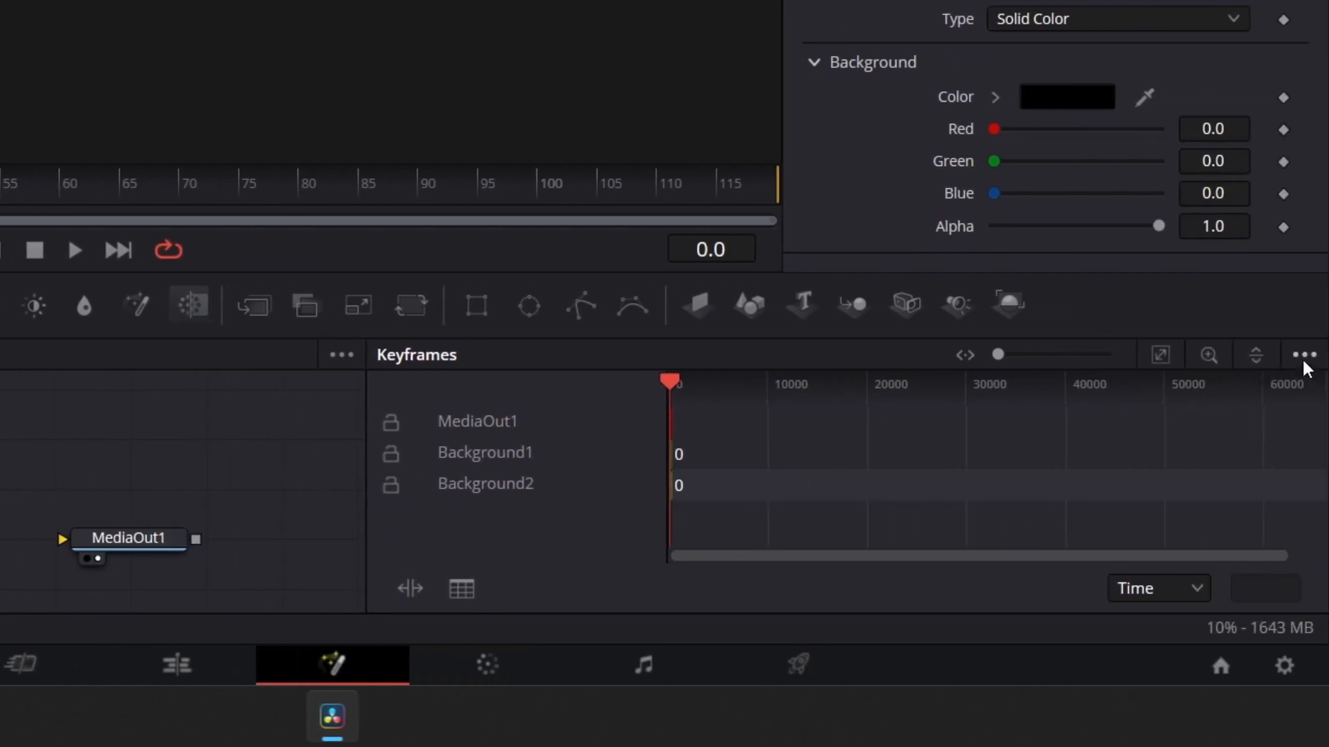
{"action": "left_click", "coordinate": [1304, 356]}
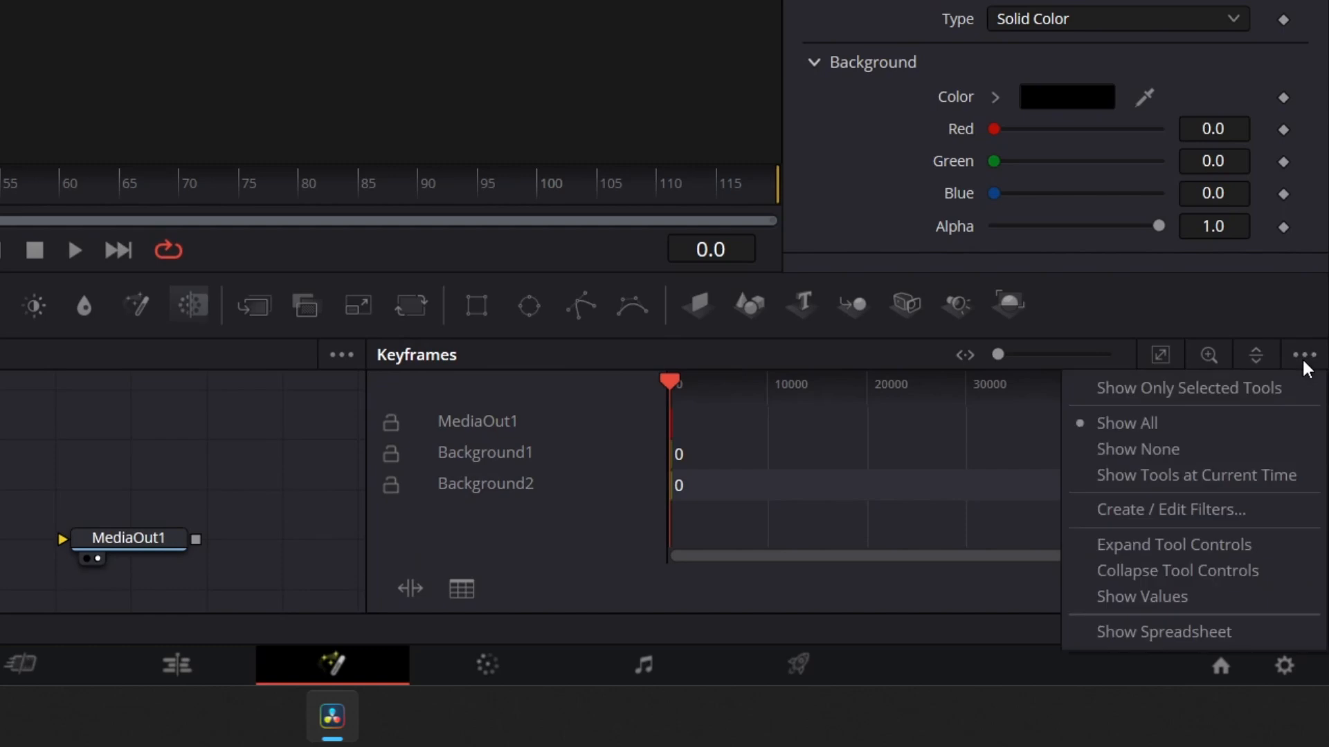
{"action": "left_click", "coordinate": [1142, 393]}
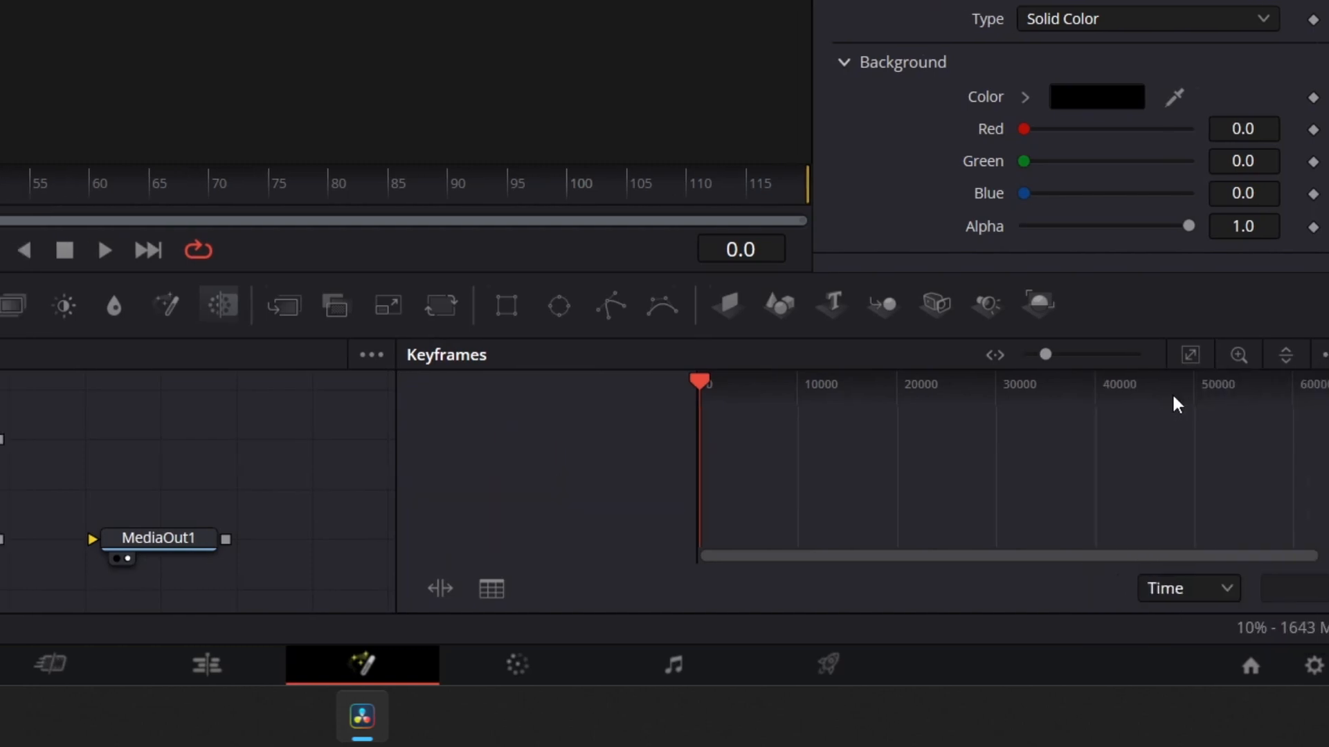
{"action": "left_click", "coordinate": [101, 441]}
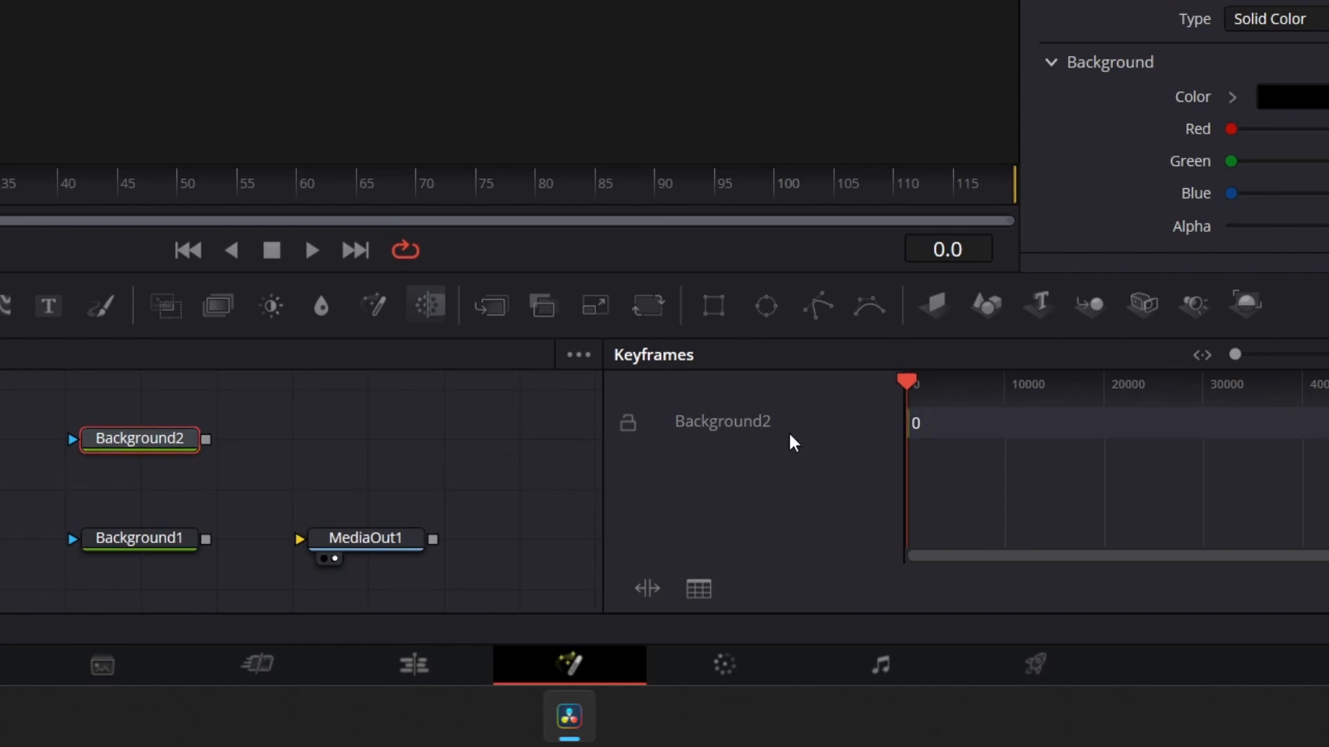
{"action": "left_click", "coordinate": [170, 541]}
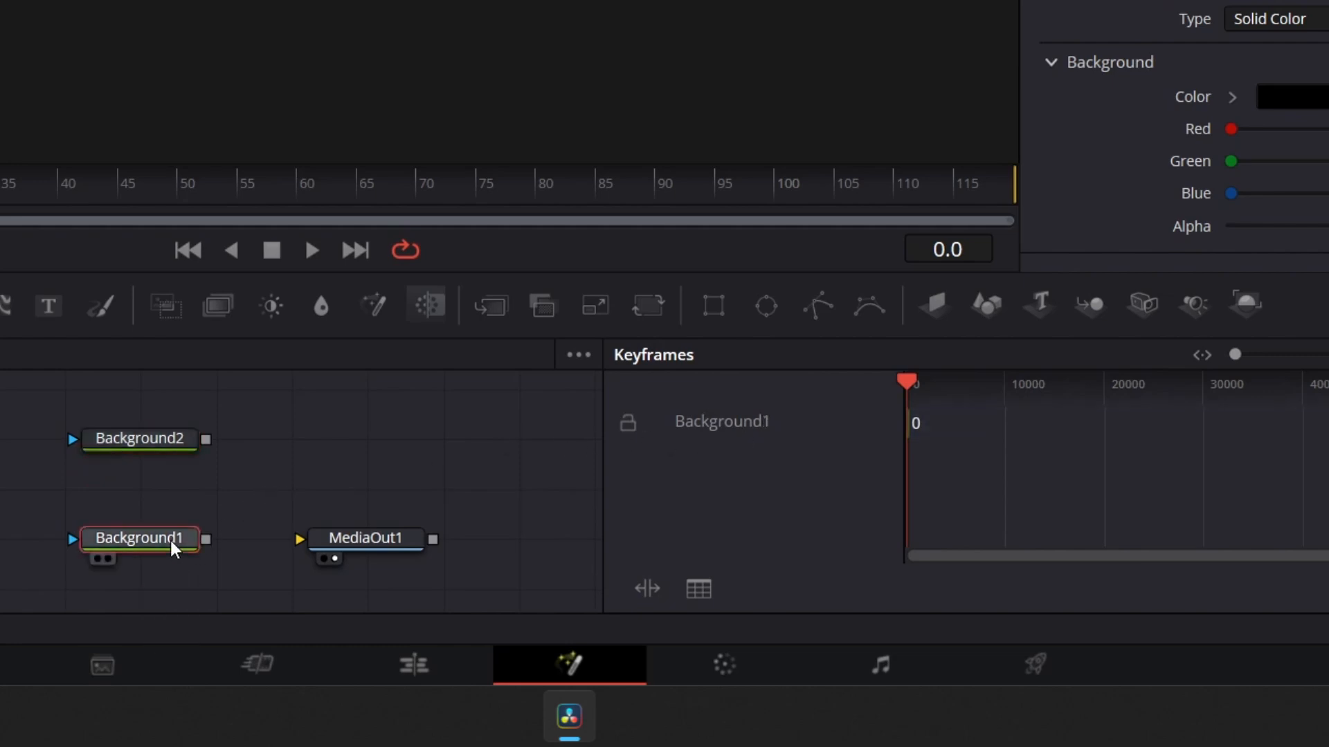
{"action": "left_click", "coordinate": [367, 532]}
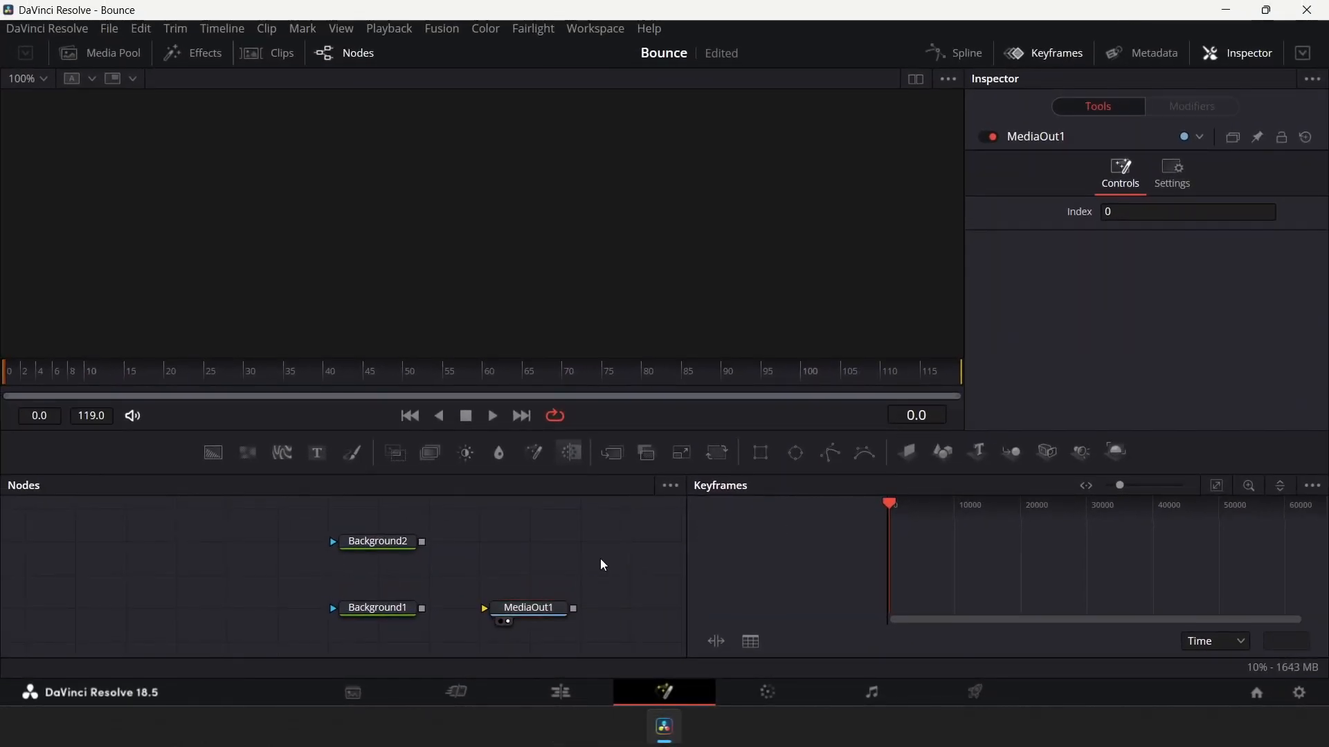
Close Keyframes, open the Spline panel, set it to Show Only Selected Tool, and close it
{"action": "left_click", "coordinate": [1045, 61]}
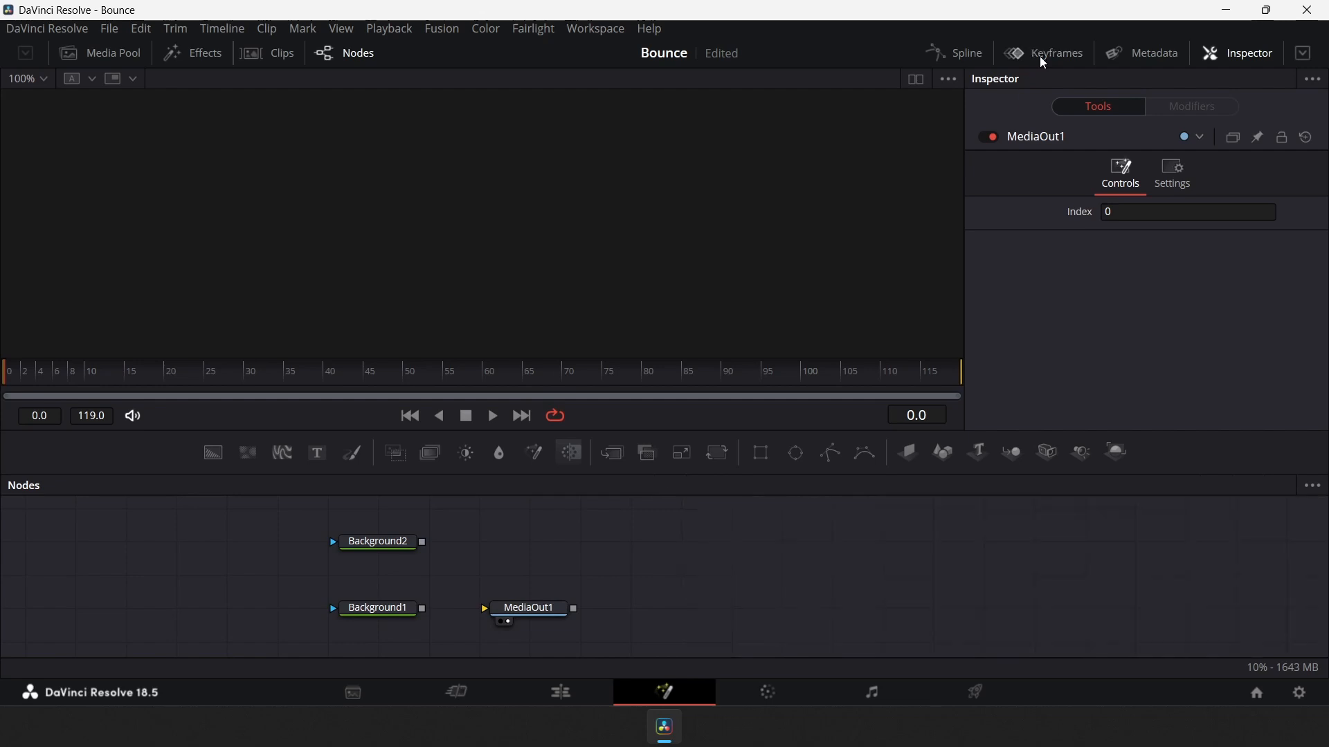
{"action": "left_click", "coordinate": [945, 61]}
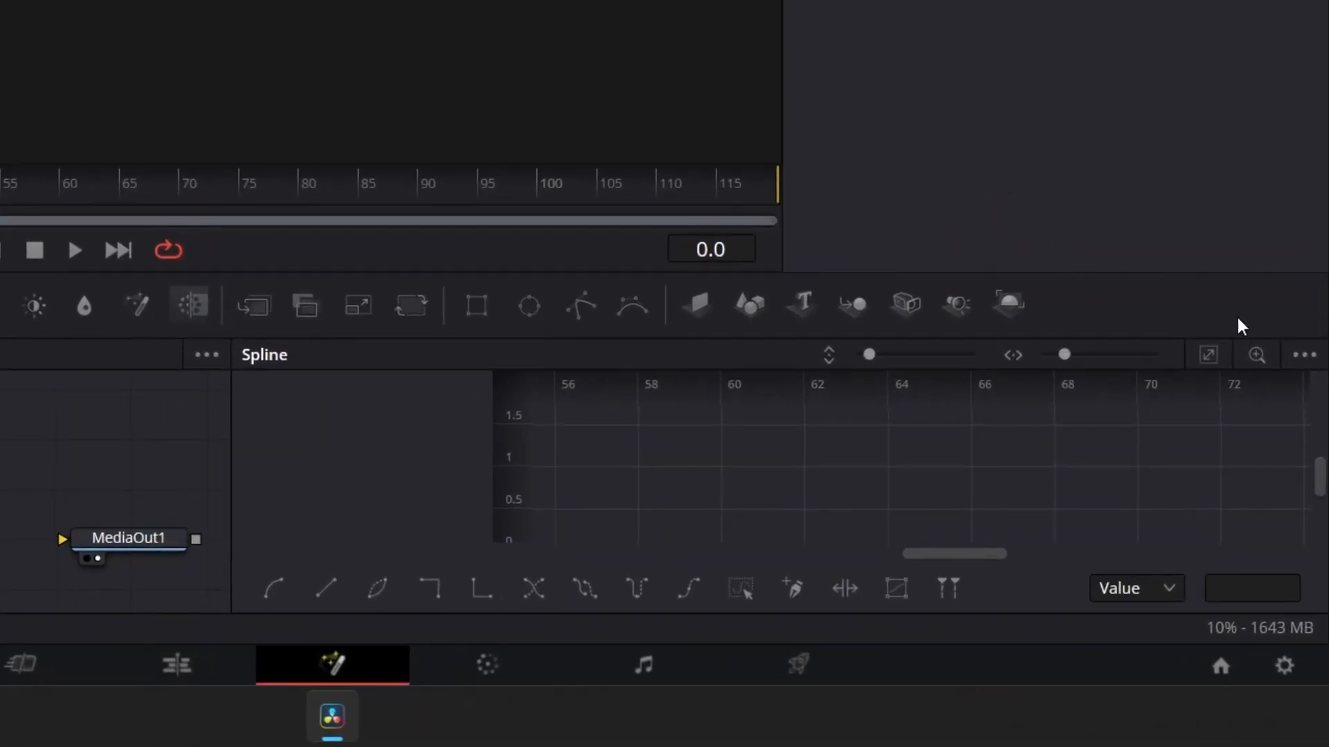
{"action": "left_click", "coordinate": [1305, 356]}
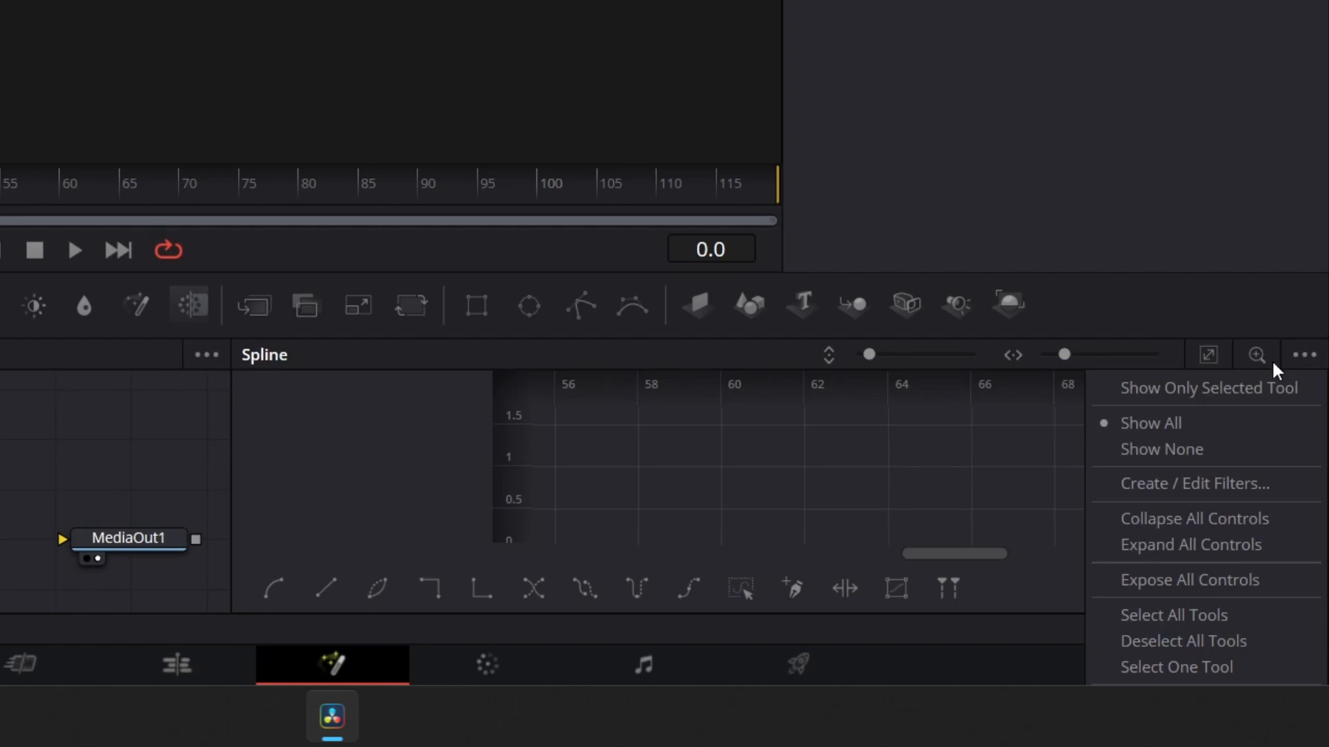
{"action": "left_click", "coordinate": [1185, 389]}
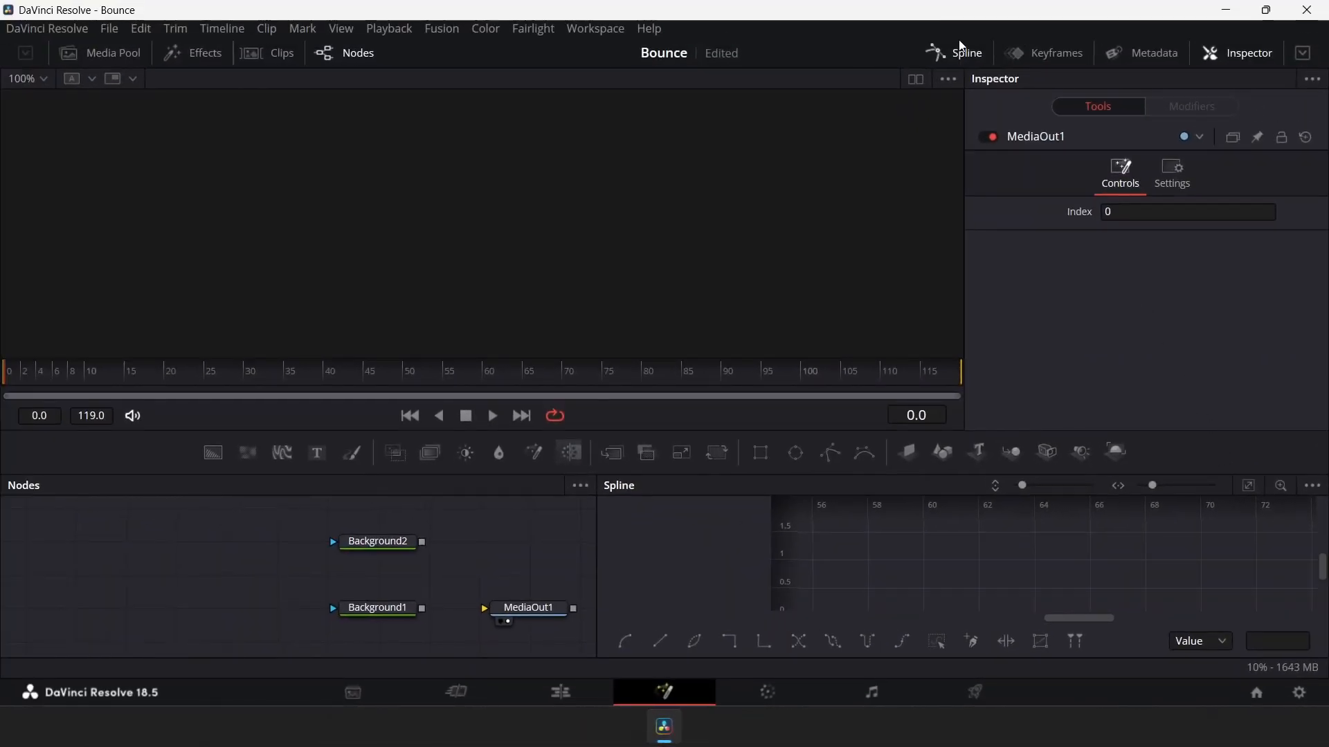
{"action": "left_click", "coordinate": [959, 58]}
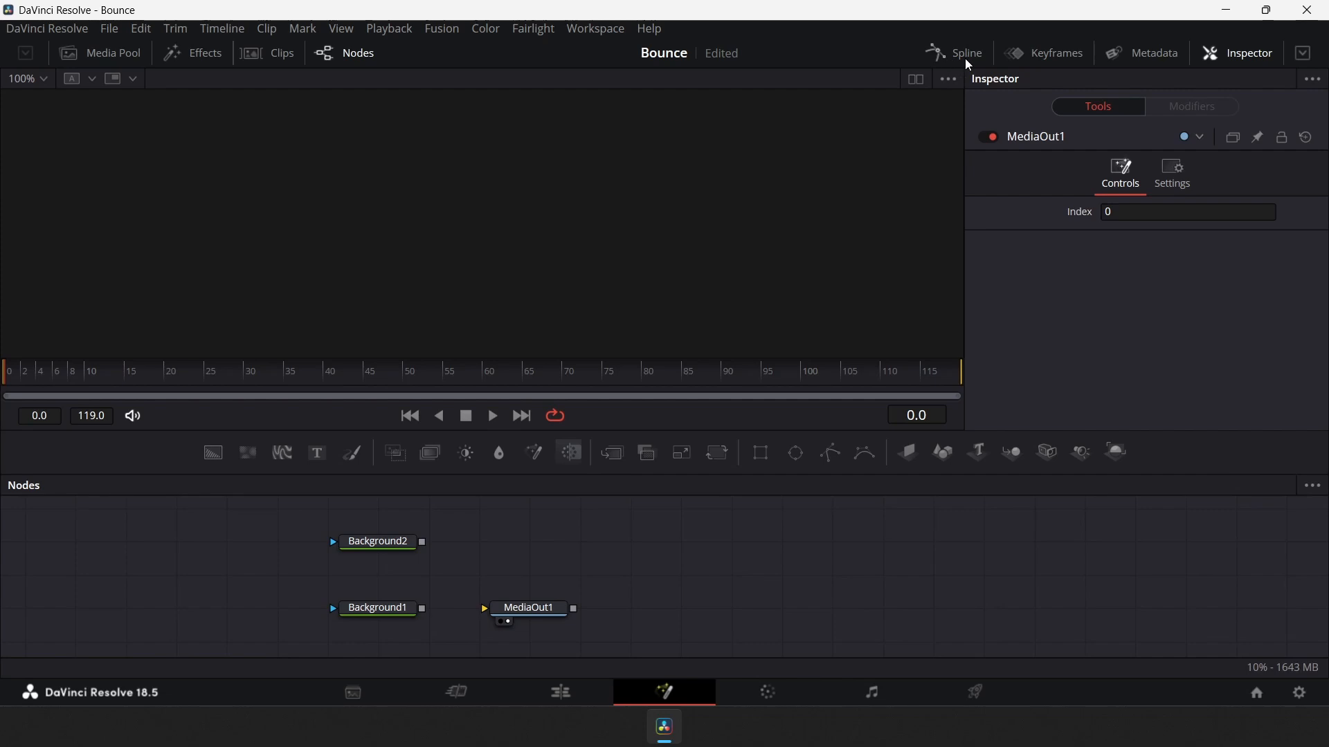
Reopen the Keyframes panel and narrow it against the window edge
{"action": "left_click", "coordinate": [1054, 55]}
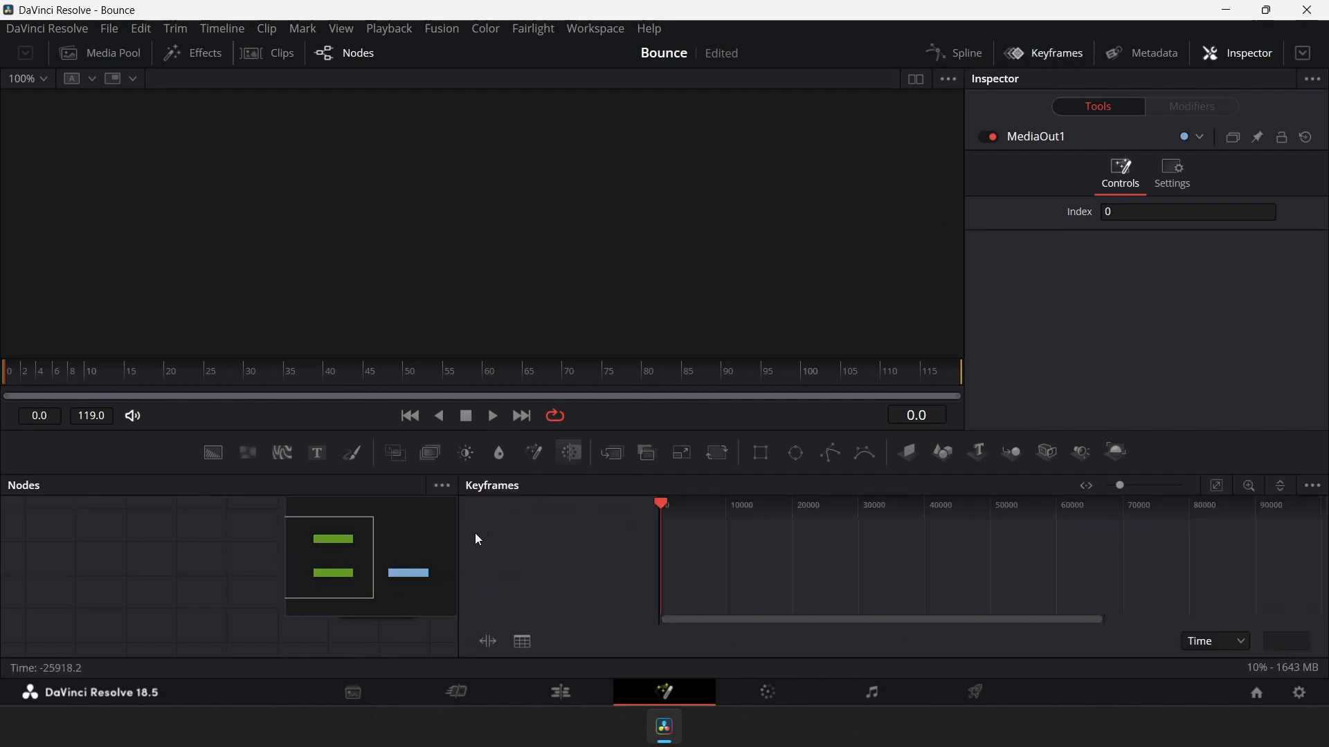
{"action": "left_click_drag", "start_coordinate": [459, 557], "coordinate": [966, 566]}
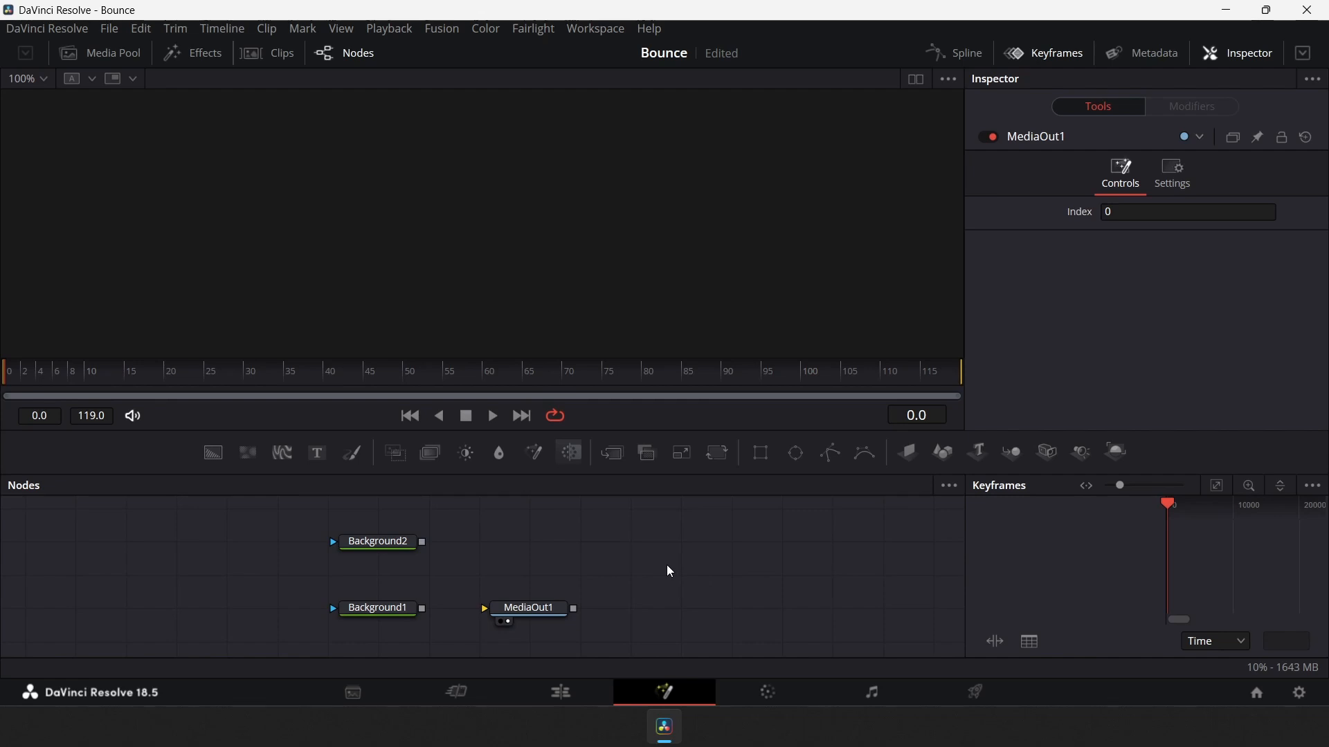
Delete the Background2 node
{"action": "left_click", "coordinate": [374, 541]}
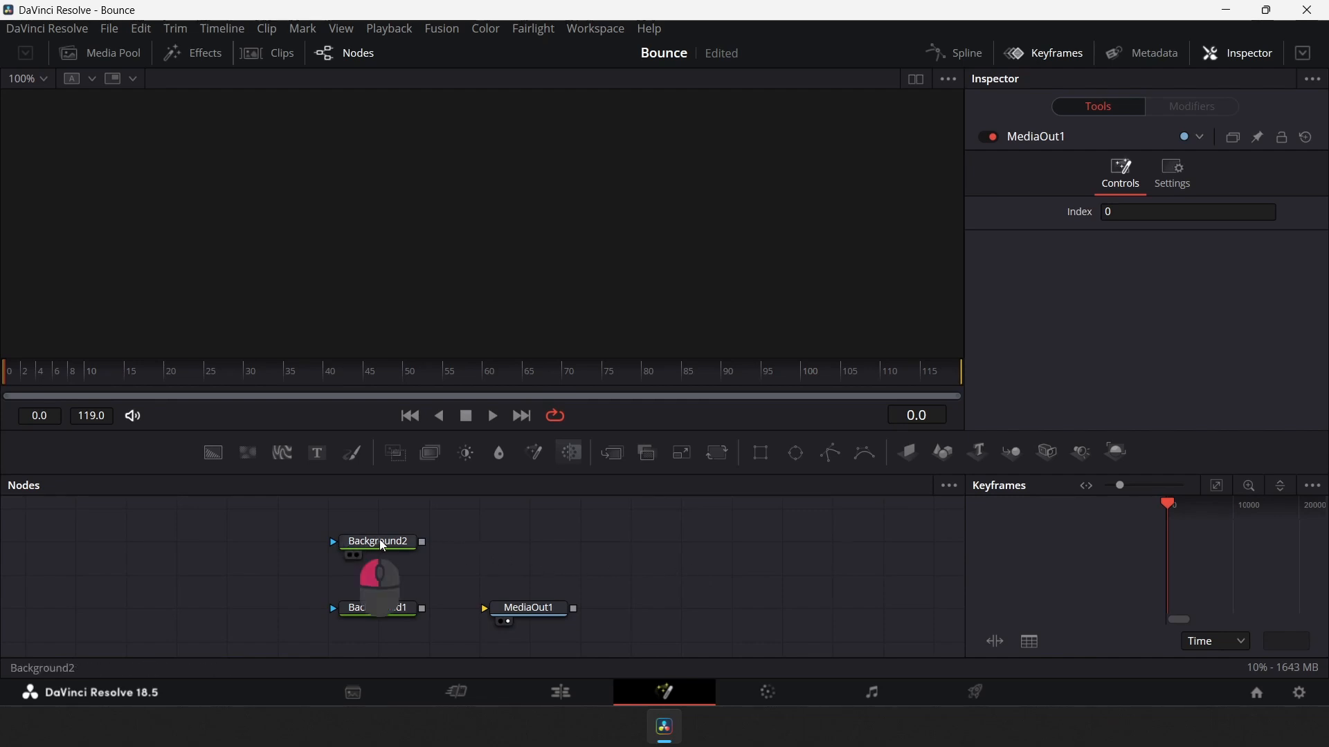
{"action": "key", "text": "Delete"}
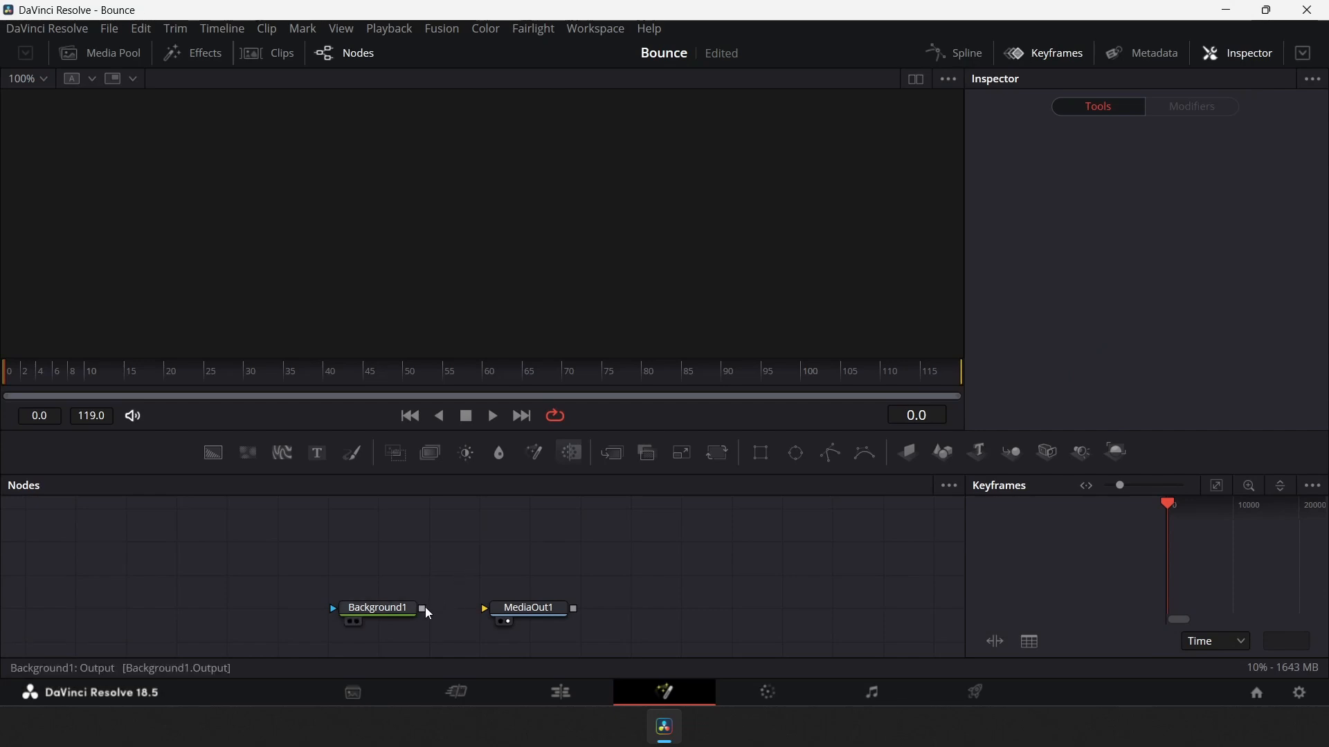
Connect Background1 to MediaOut1 and set its background color to white
{"action": "left_click_drag", "start_coordinate": [422, 608], "coordinate": [506, 609]}
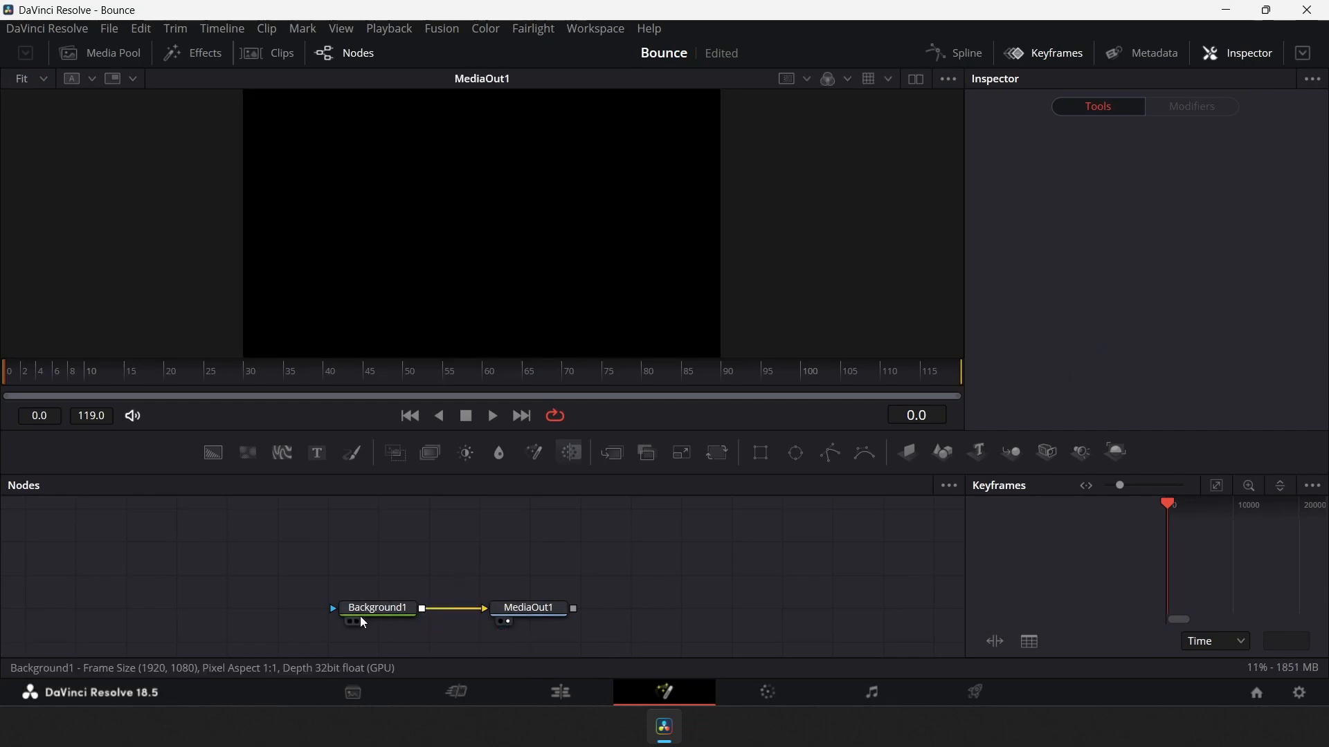
{"action": "left_click", "coordinate": [359, 612]}
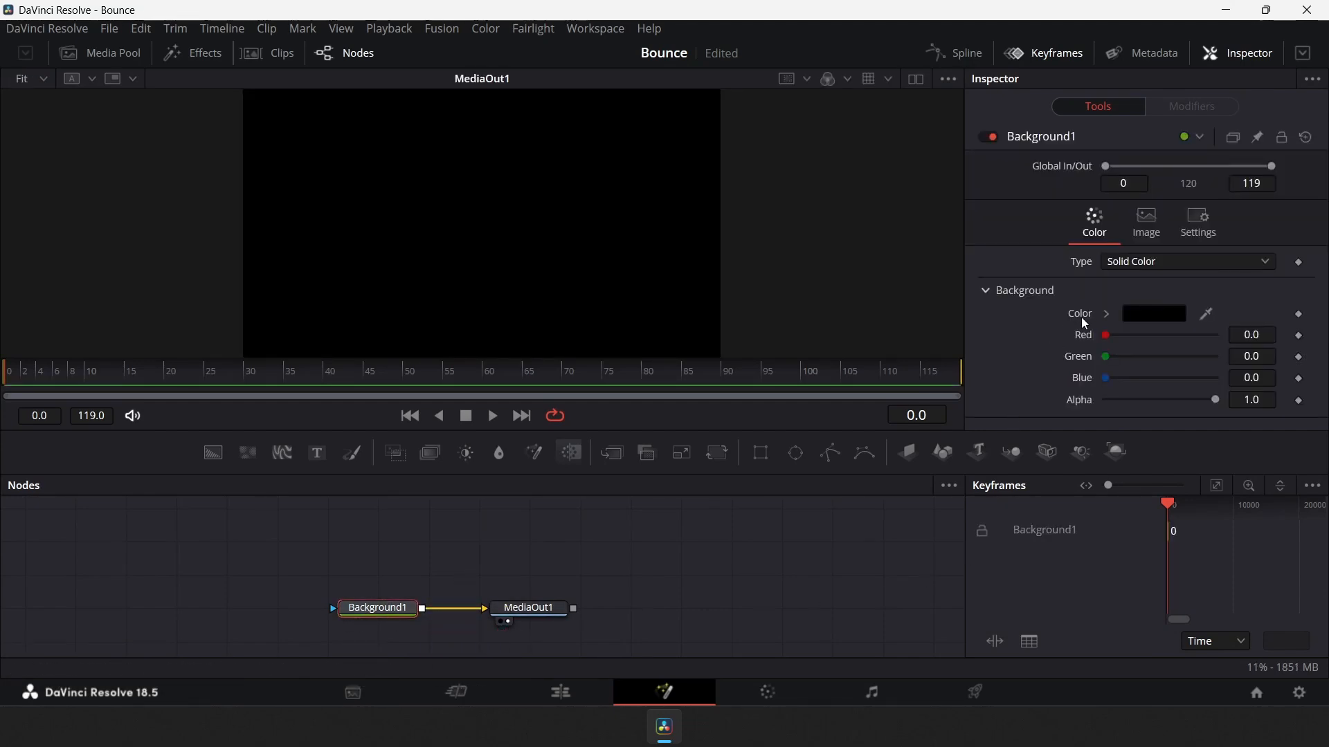
{"action": "left_click", "coordinate": [1105, 315]}
{"action": "left_click_drag", "start_coordinate": [1121, 341], "coordinate": [1067, 292]}
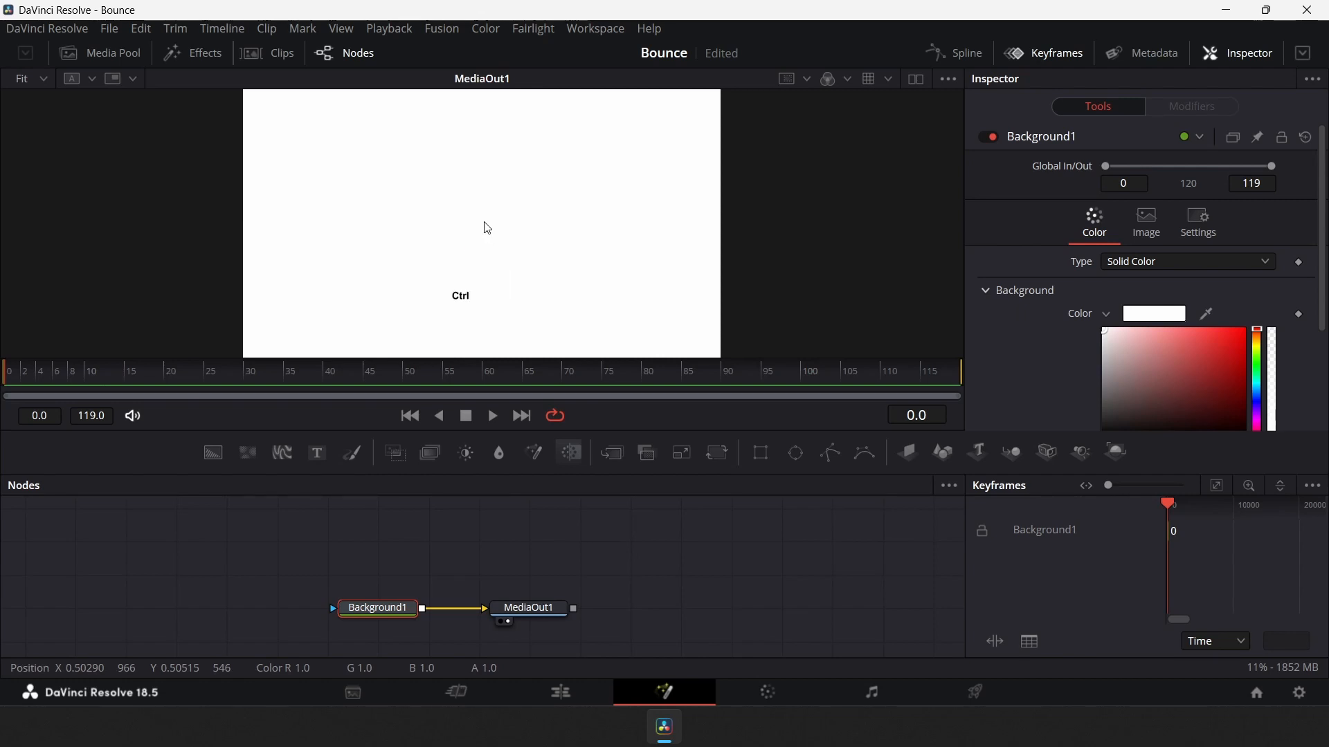
{"action": "scroll", "coordinate": [488, 227], "scroll_direction": "up", "scroll_amount": 1}
{"action": "scroll", "coordinate": [488, 227], "scroll_direction": "down", "scroll_amount": 1}
{"action": "scroll", "coordinate": [488, 228], "scroll_direction": "up", "scroll_amount": 1}
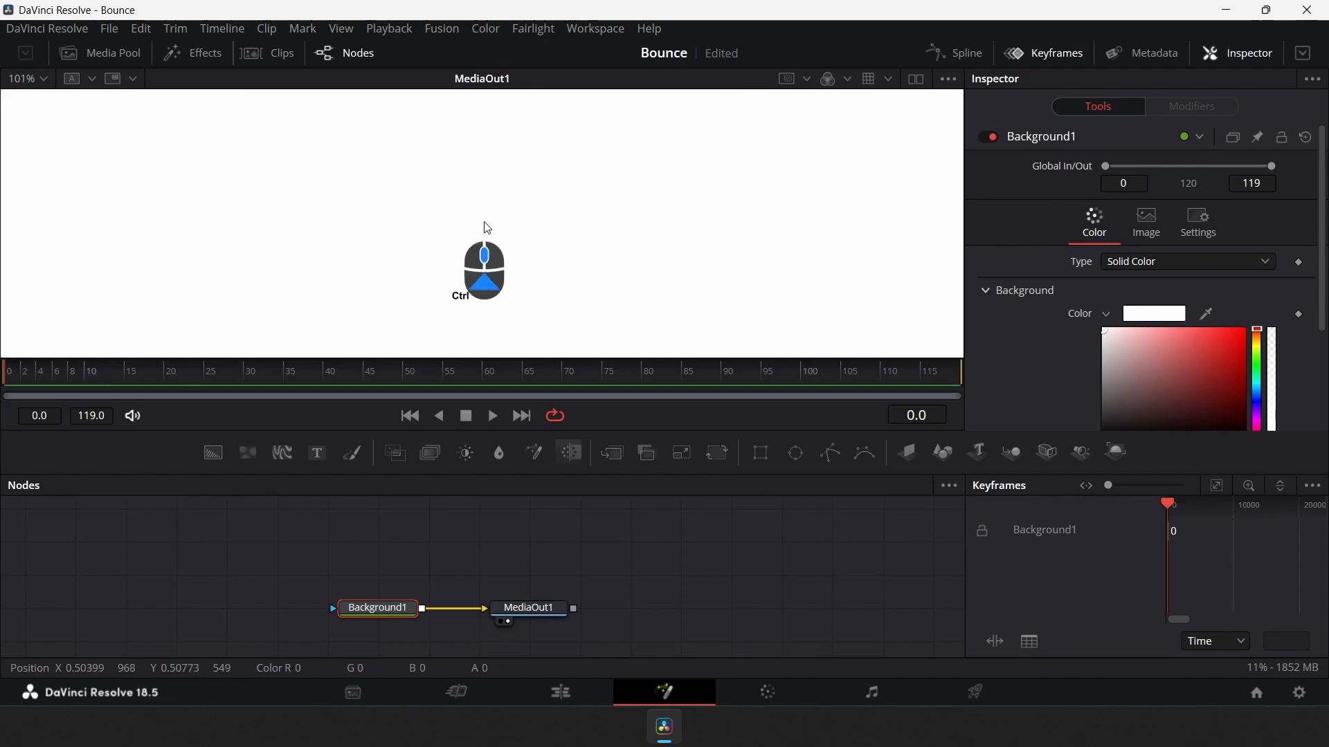
{"action": "scroll", "coordinate": [487, 228], "scroll_direction": "down", "scroll_amount": 3}
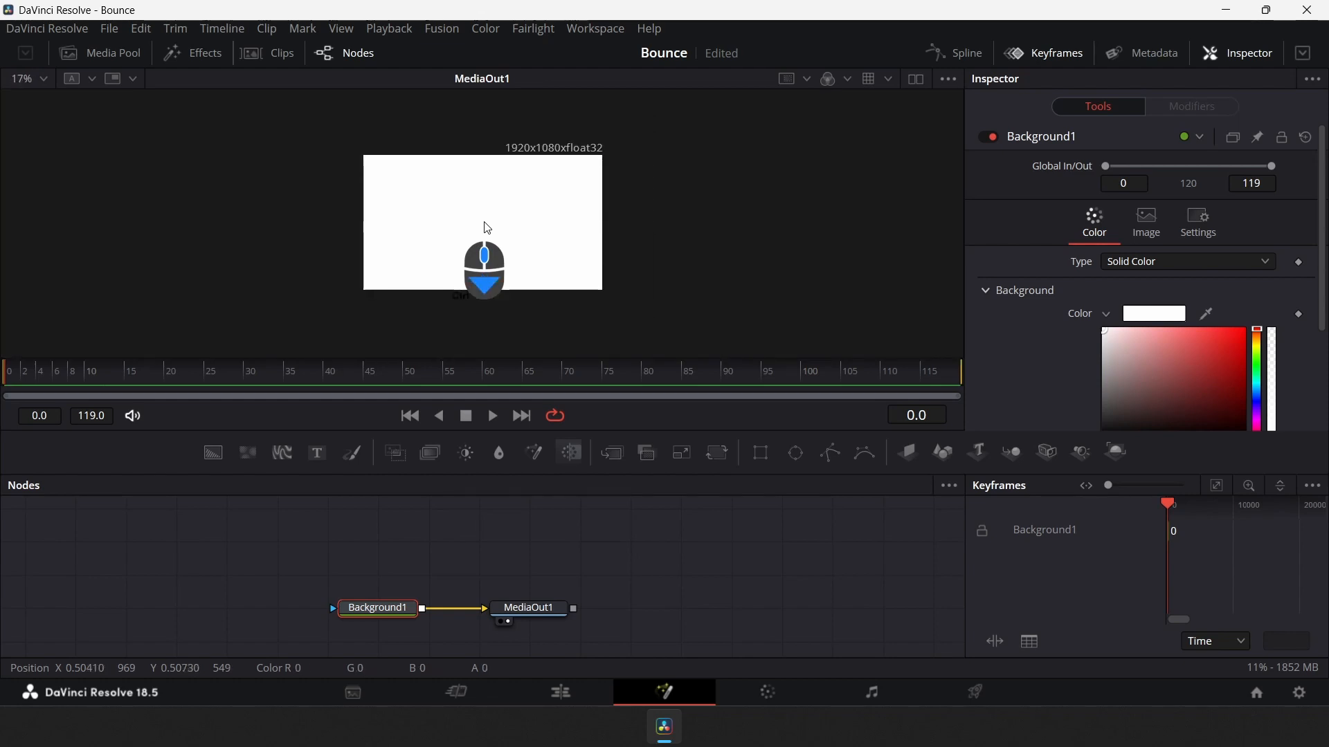
{"action": "scroll", "coordinate": [488, 228], "scroll_direction": "up", "scroll_amount": 1}
{"action": "scroll", "coordinate": [488, 228], "scroll_direction": "up", "scroll_amount": 4}
{"action": "scroll", "coordinate": [488, 228], "scroll_direction": "down", "scroll_amount": 3}
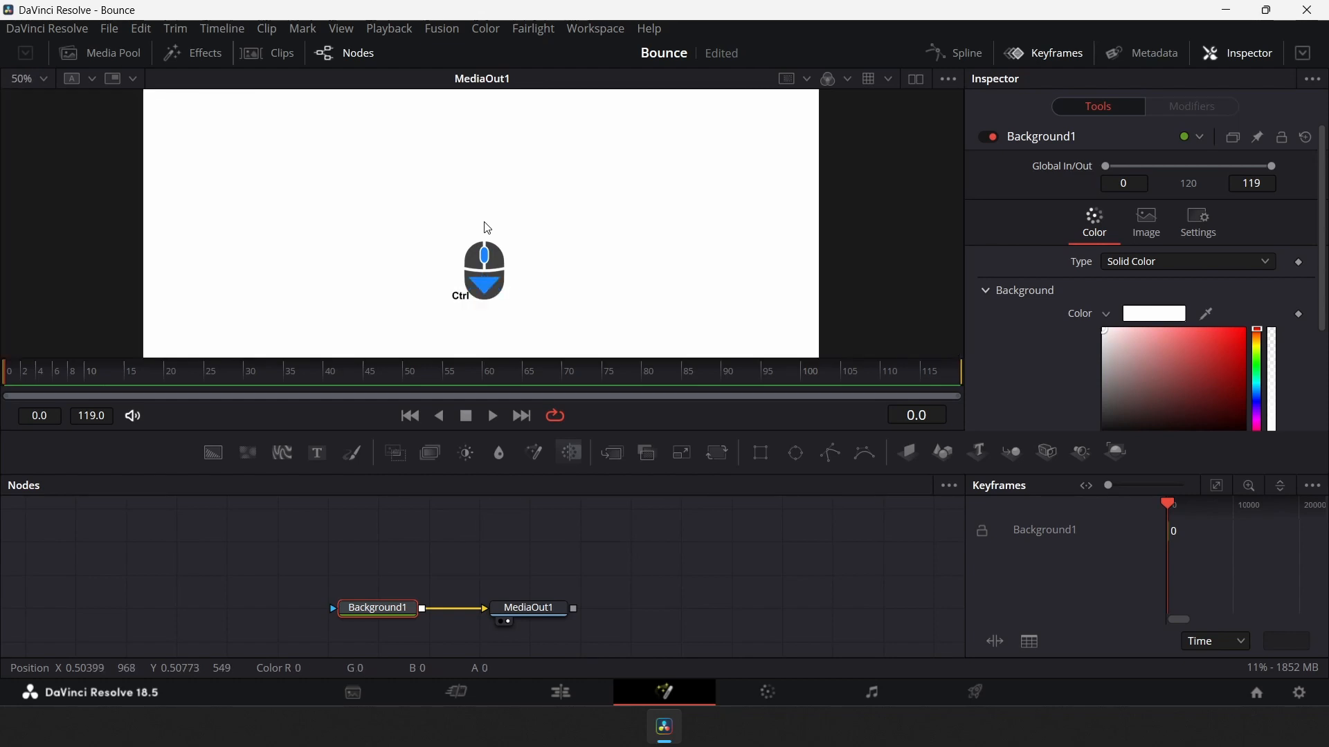
{"action": "key", "text": "ctrl+f"}
{"action": "scroll", "coordinate": [480, 244], "scroll_direction": "up", "scroll_amount": 2}
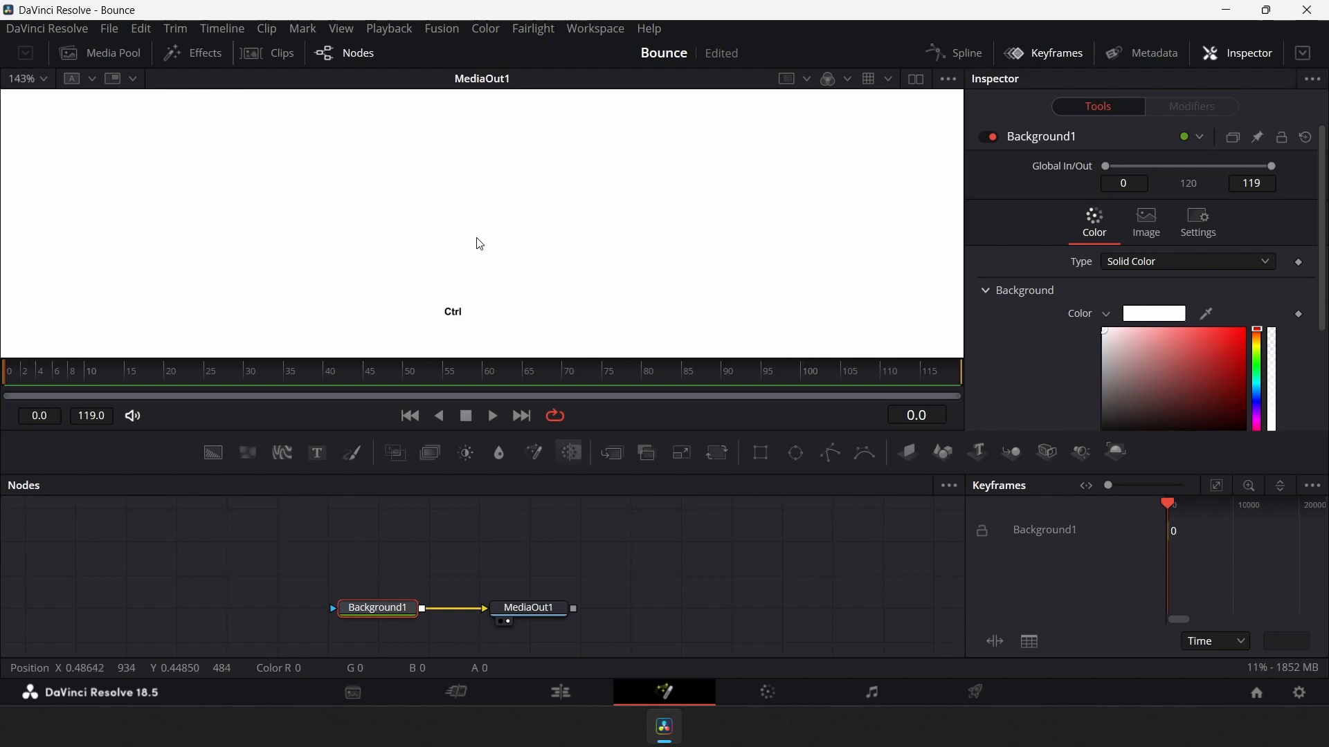
{"action": "key", "text": "ctrl+f"}
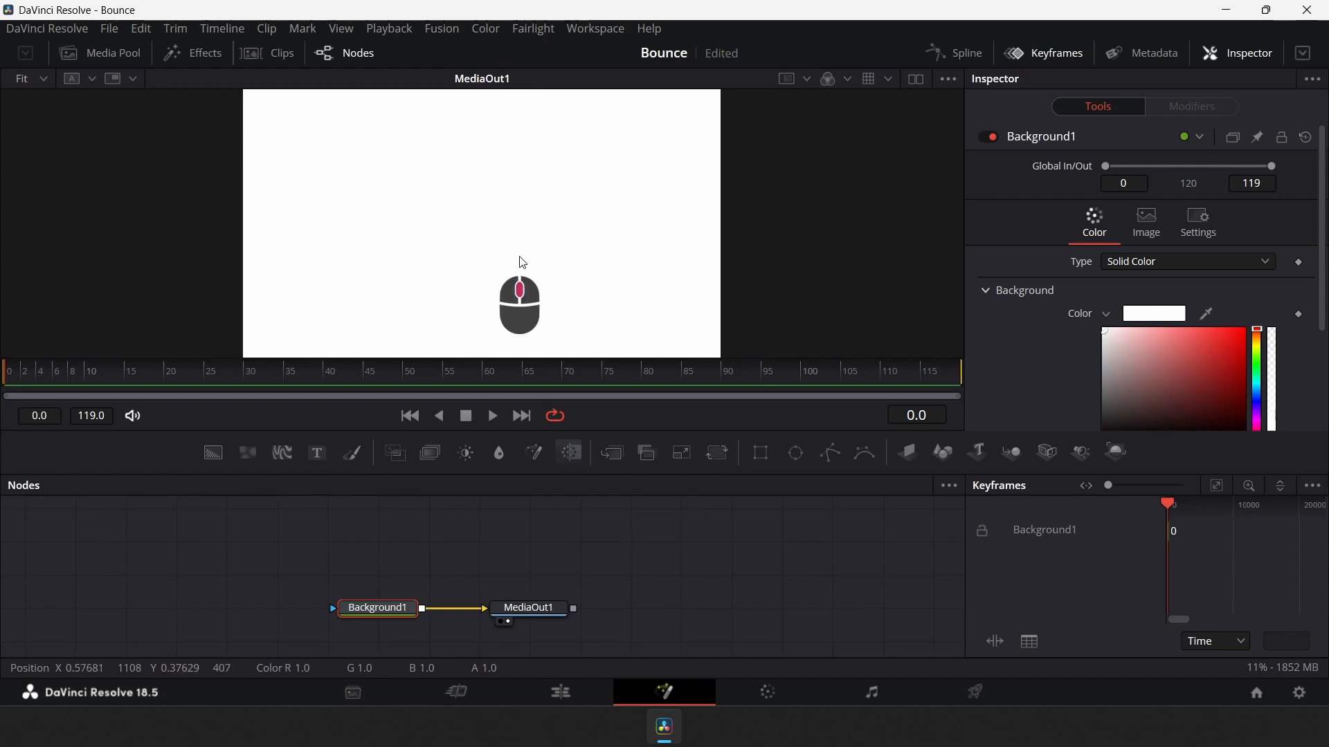
{"action": "left_click_drag", "start_coordinate": [523, 262], "coordinate": [510, 226]}
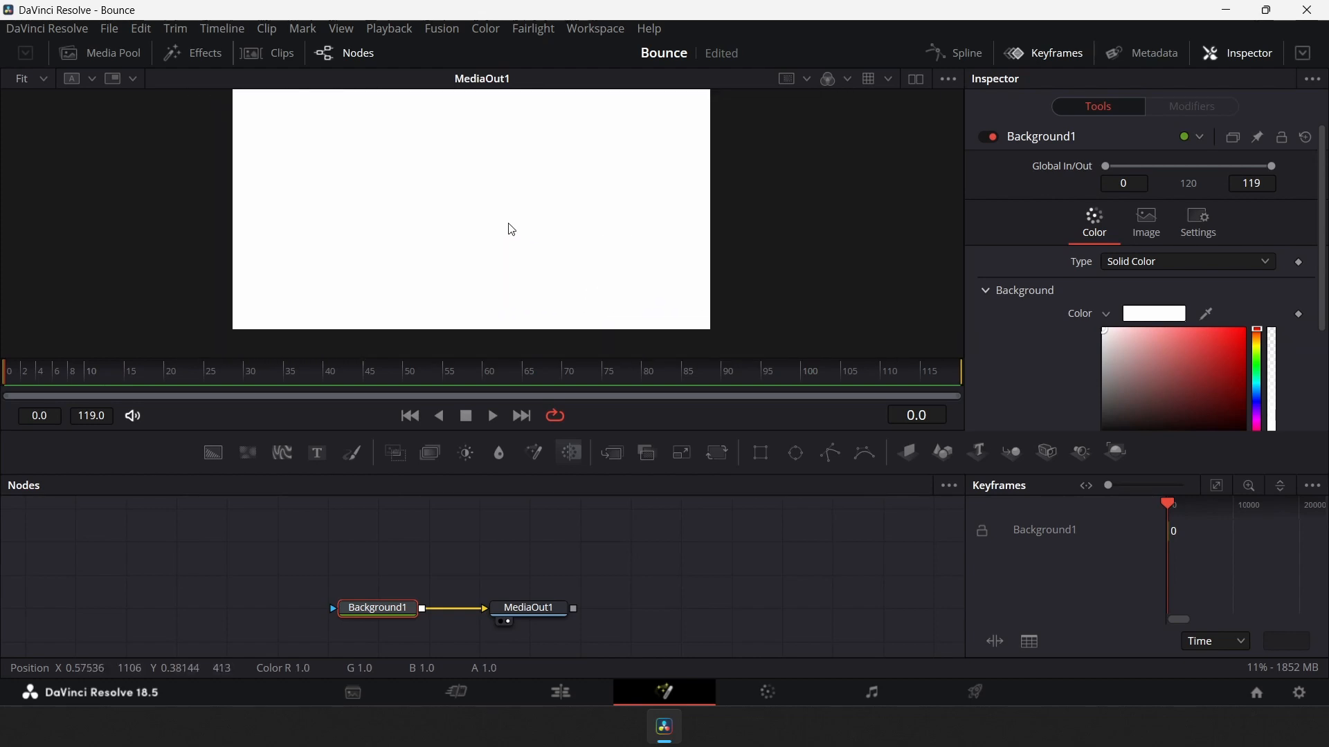
{"action": "key", "text": "ctrl"}
{"action": "key", "text": "ctrl+f"}
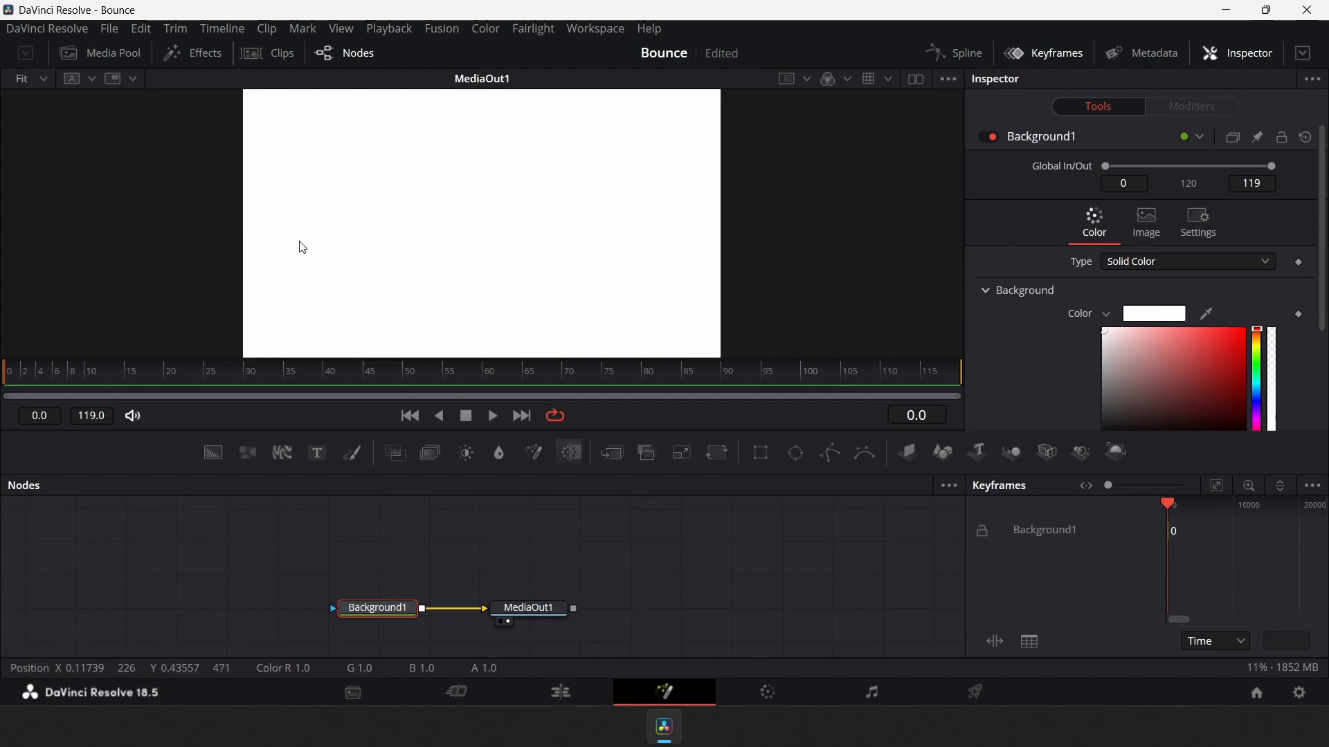
{"action": "key", "text": "ctrl"}
{"action": "mouse_move", "coordinate": [475, 229]}
{"action": "left_mouse_down"}
{"action": "mouse_move", "coordinate": [300, 214]}
{"action": "mouse_move", "coordinate": [546, 214]}
{"action": "mouse_move", "coordinate": [501, 160]}
{"action": "mouse_move", "coordinate": [385, 309]}
{"action": "mouse_move", "coordinate": [601, 194]}
{"action": "mouse_move", "coordinate": [493, 200]}
{"action": "mouse_move", "coordinate": [496, 229]}
{"action": "left_mouse_up"}
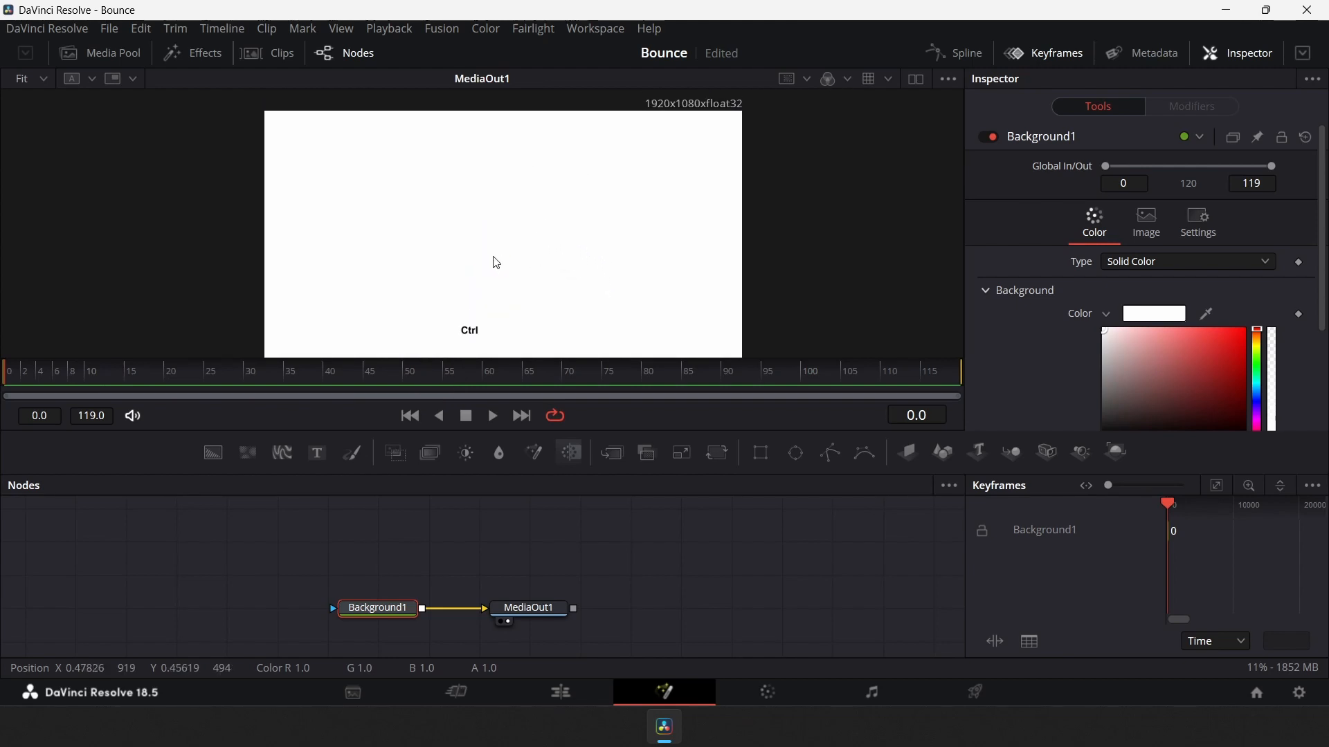
{"action": "key", "text": "ctrl+f"}
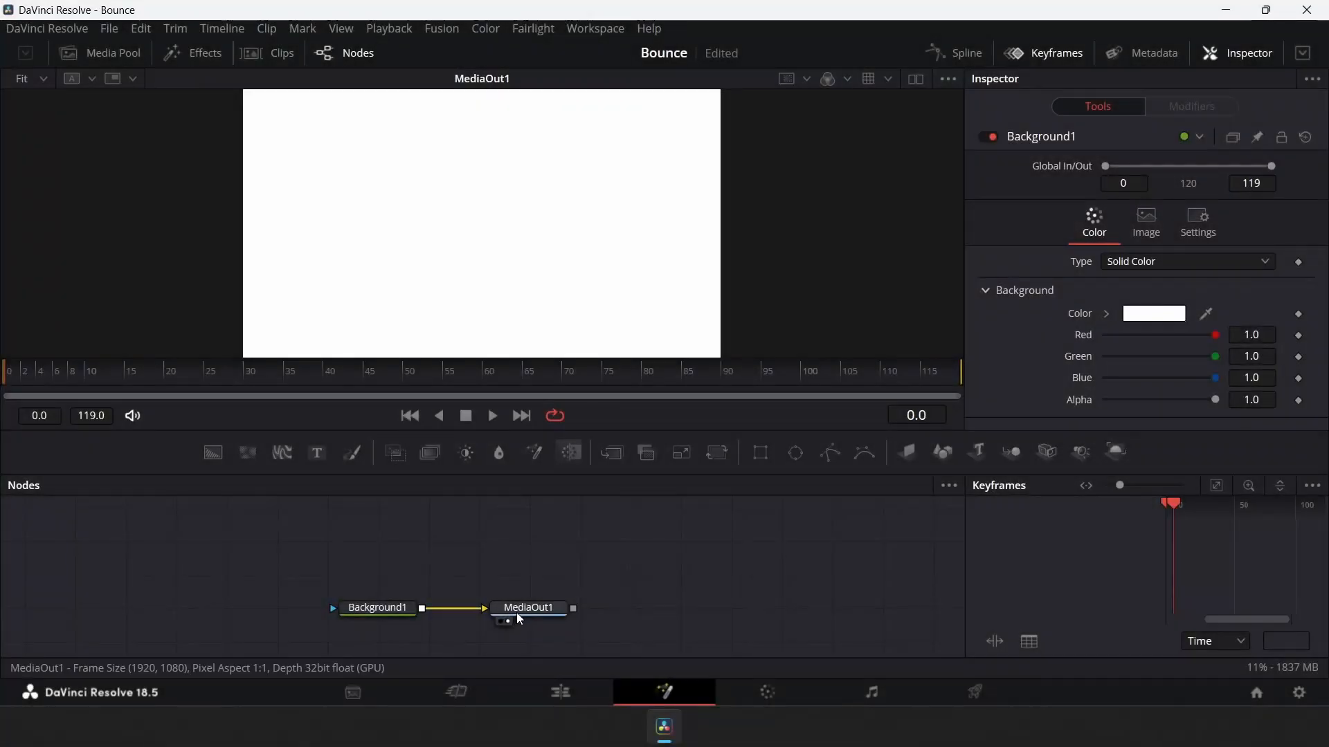
Move MediaOut1 aside and insert a Merge node between Background1 and MediaOut1
{"action": "left_click_drag", "start_coordinate": [516, 612], "coordinate": [728, 609]}
{"action": "left_click", "coordinate": [387, 611]}
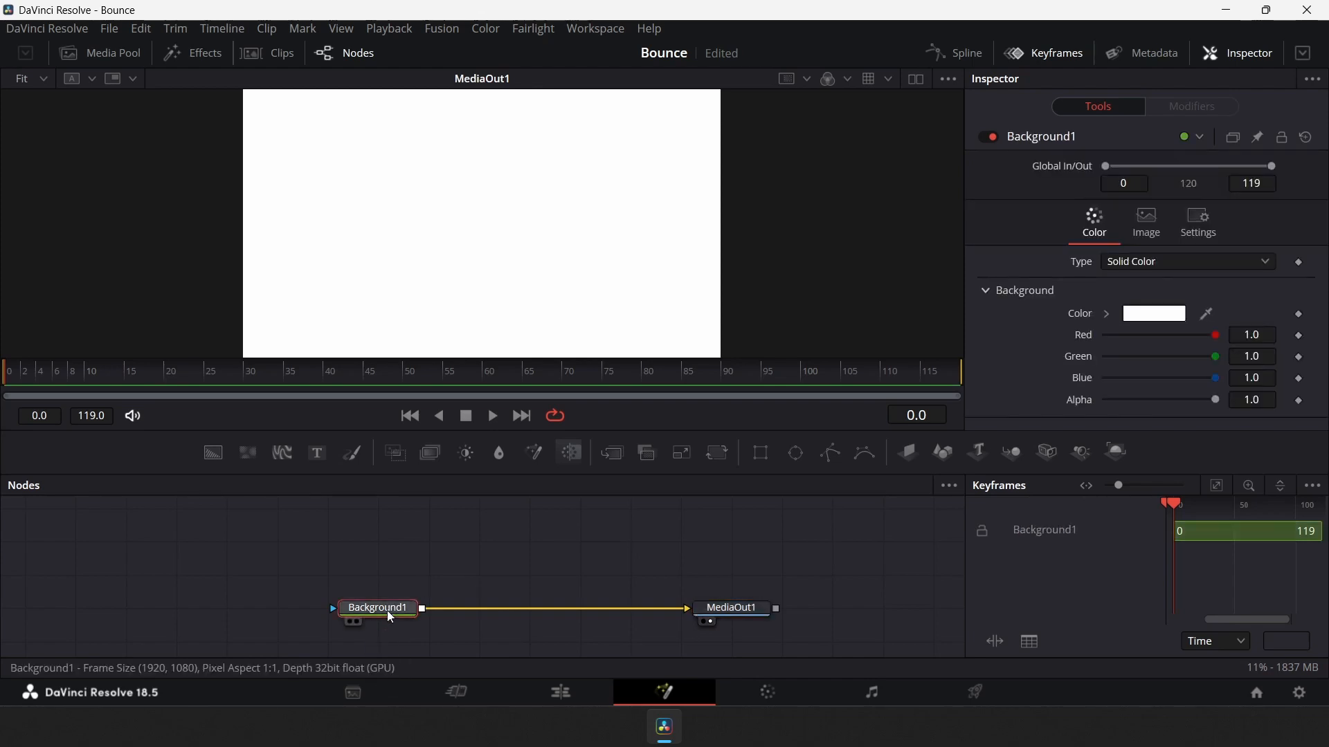
{"action": "left_click", "coordinate": [614, 456]}
{"action": "left_click_drag", "start_coordinate": [508, 606], "coordinate": [559, 615]}
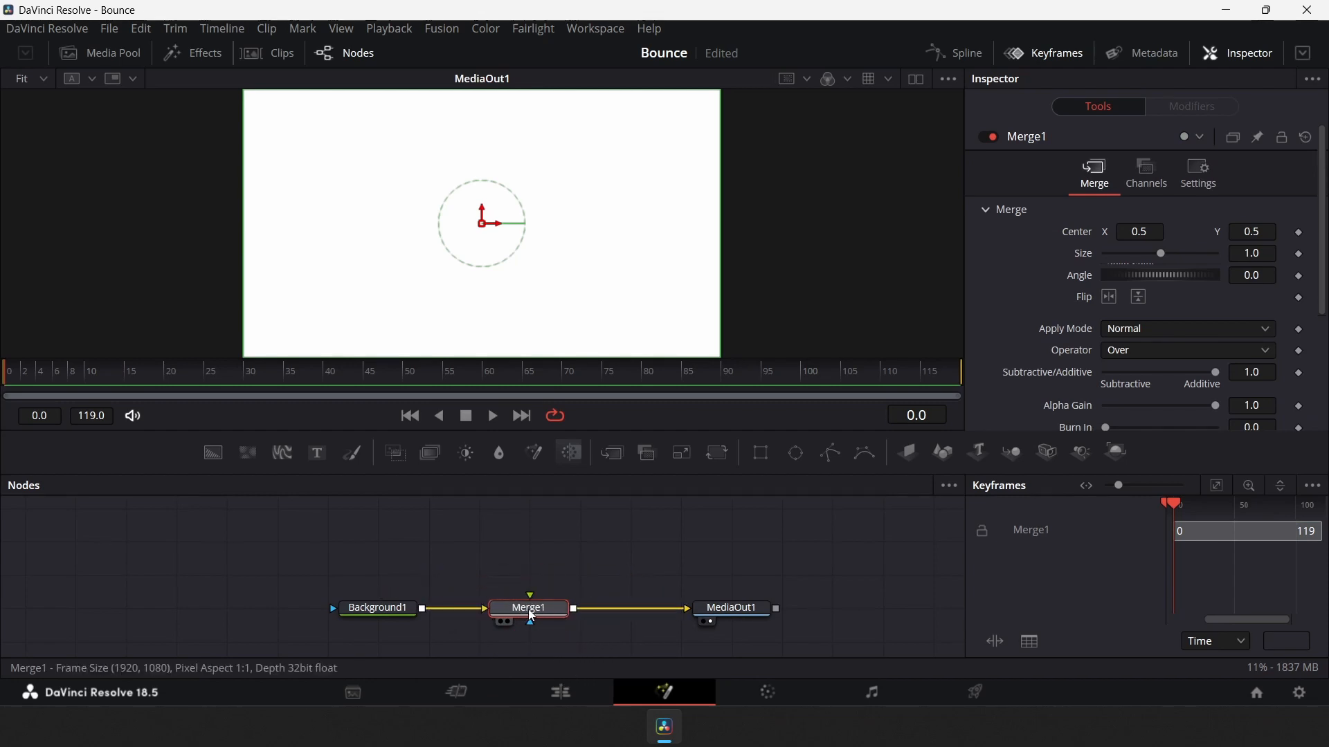
Delete the Merge node and insert a fresh Merge node between Background1 and MediaOut1
{"action": "key", "text": "Delete"}
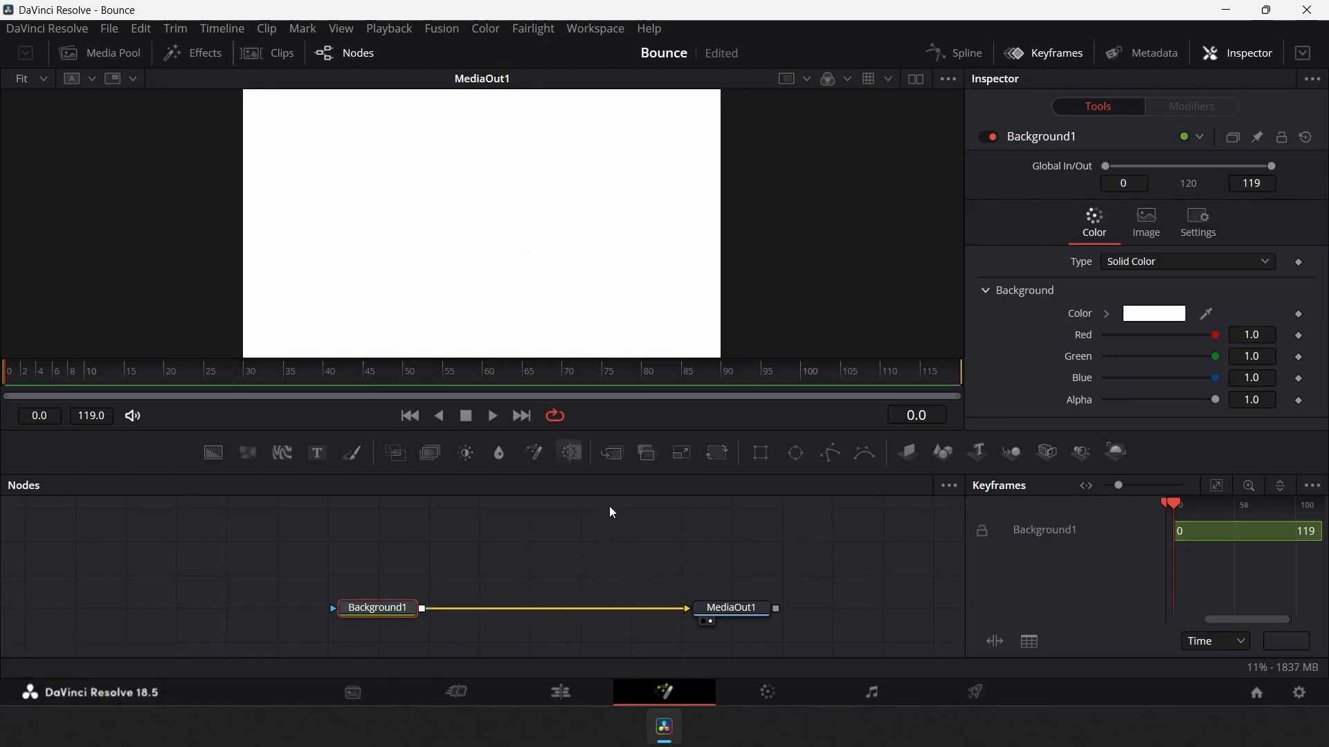
{"action": "mouse_move", "coordinate": [611, 451]}
{"action": "left_mouse_down"}
{"action": "mouse_move", "coordinate": [589, 603]}
{"action": "mouse_move", "coordinate": [575, 573]}
{"action": "mouse_move", "coordinate": [573, 601]}
{"action": "mouse_move", "coordinate": [572, 572]}
{"action": "mouse_move", "coordinate": [553, 620]}
{"action": "left_mouse_up"}
{"action": "left_click", "coordinate": [567, 559]}
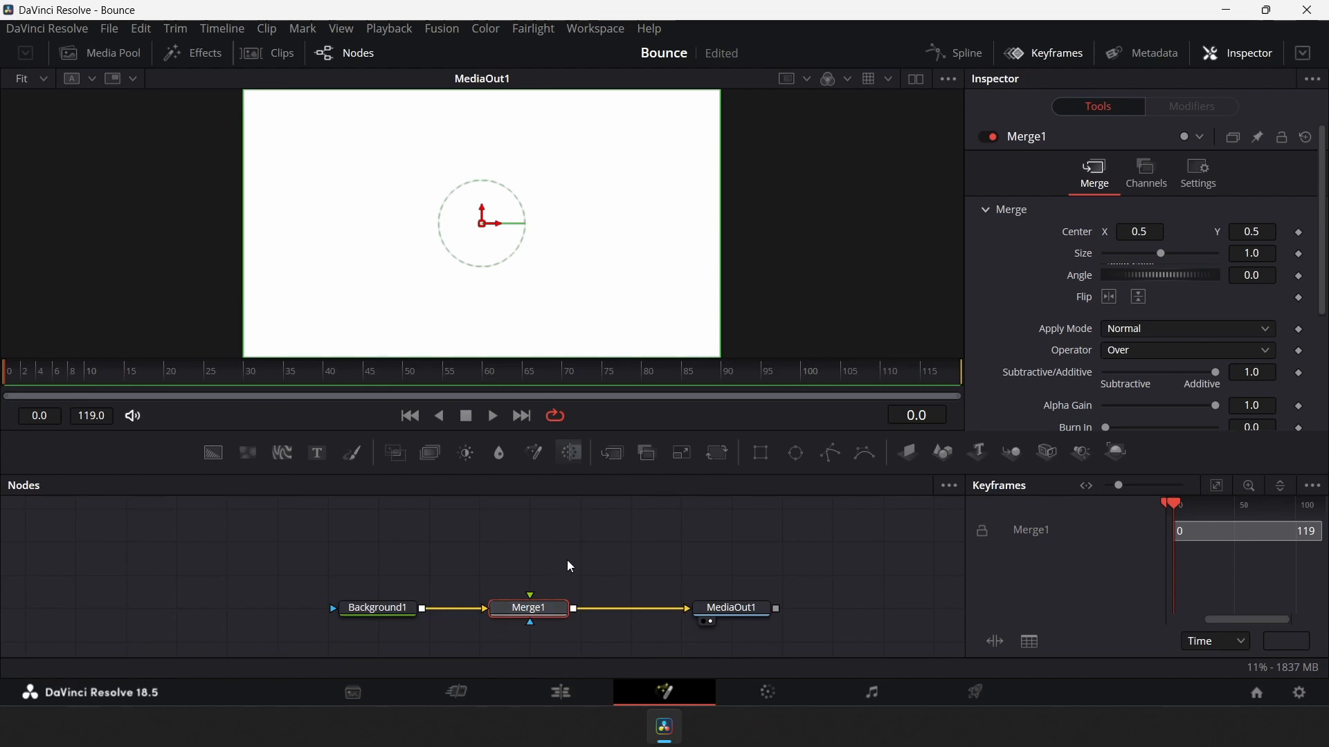
Add a second Merge node feeding into Merge1's foreground input
{"action": "left_click_drag", "start_coordinate": [609, 453], "coordinate": [531, 601]}
{"action": "left_click", "coordinate": [529, 578]}
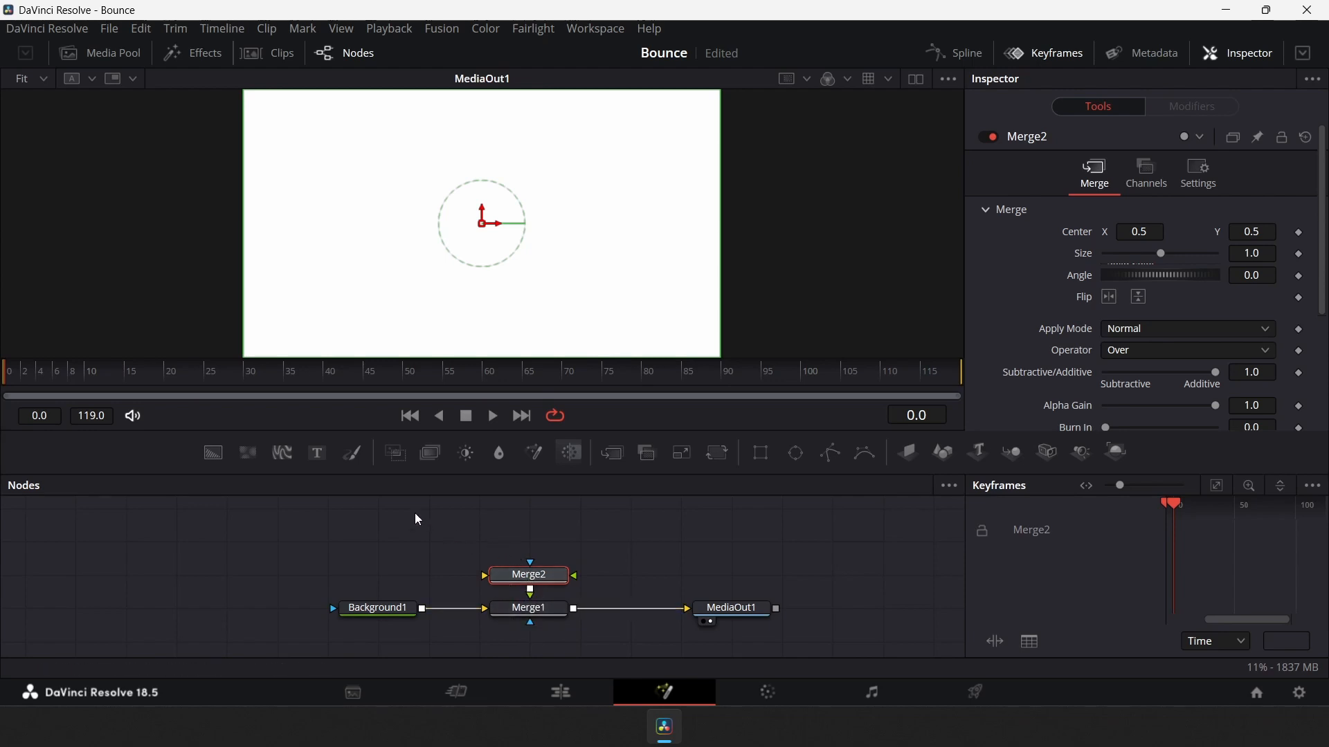
Connect a new Background node to Merge2's background input and attach a Rectangle mask to it
{"action": "left_click_drag", "start_coordinate": [212, 454], "coordinate": [490, 577]}
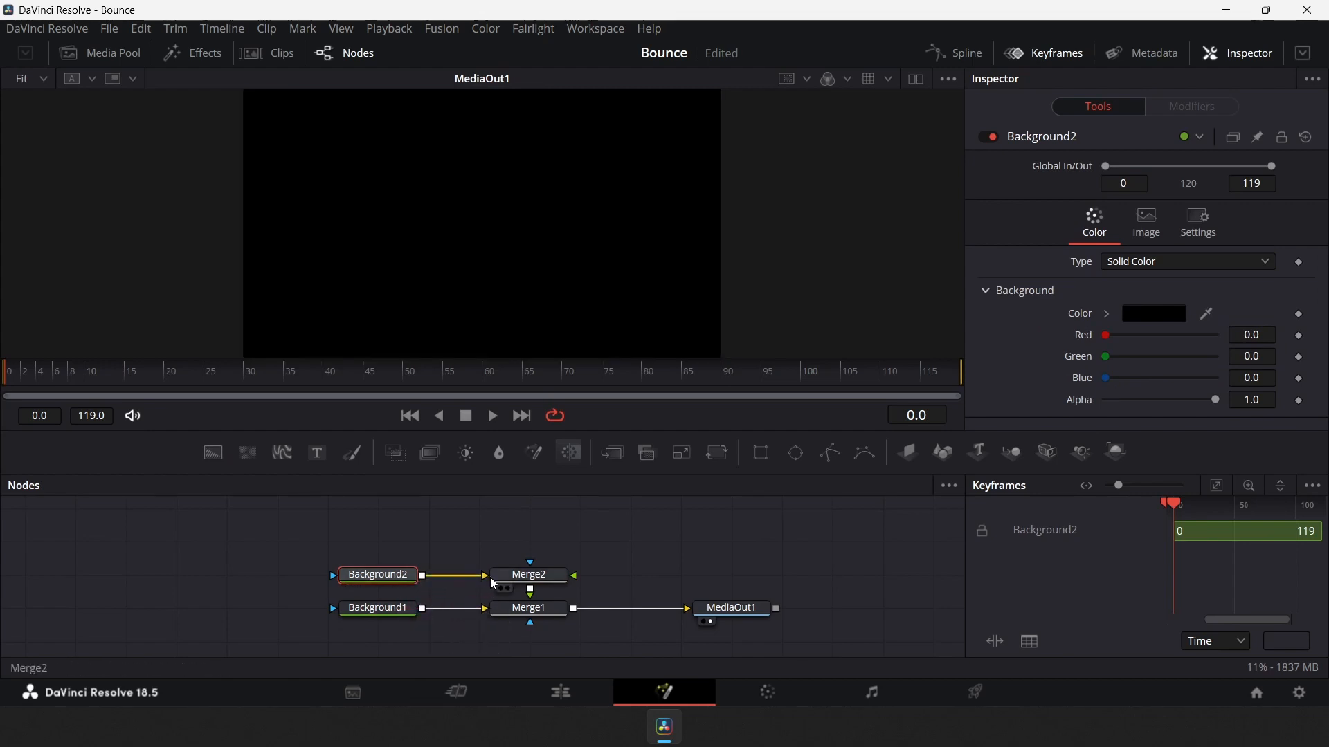
{"action": "left_click", "coordinate": [762, 454]}
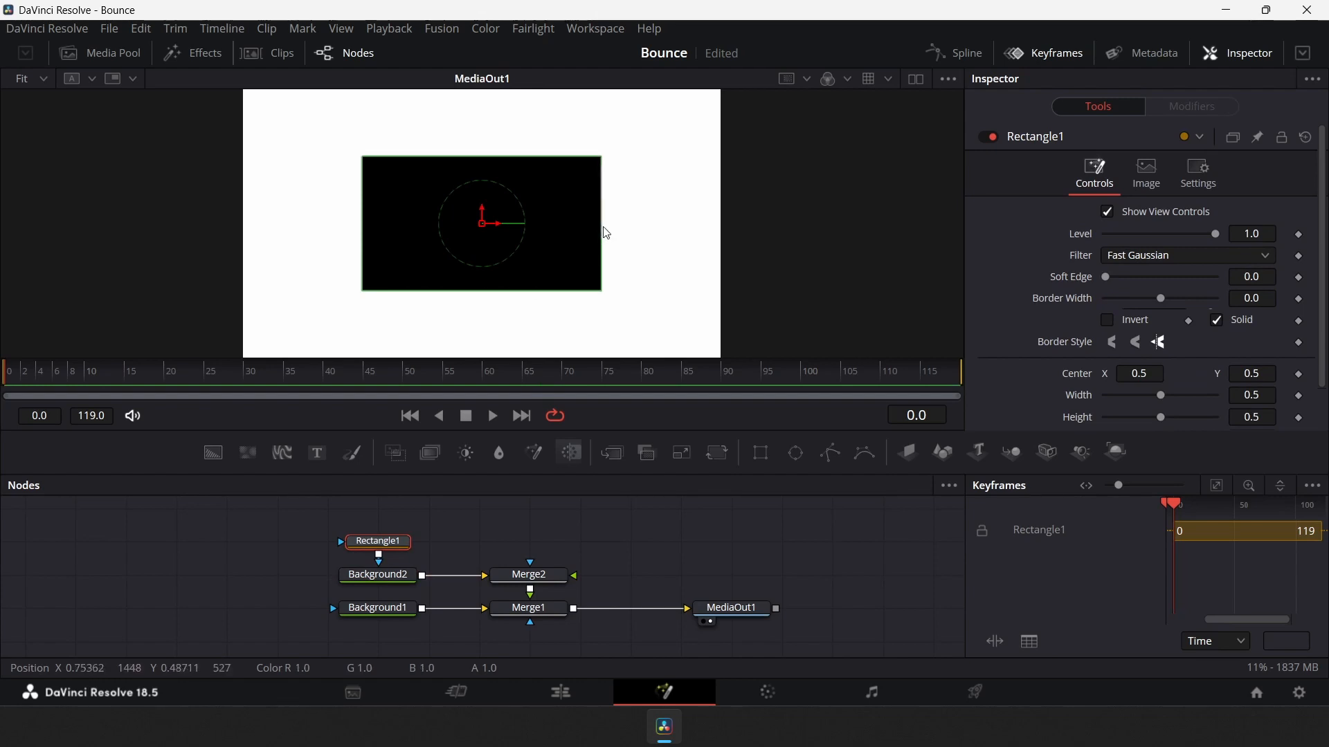
Resize the rectangle mask to a small box about 0.09 wide and 0.16 high
{"action": "mouse_move", "coordinate": [601, 237]}
{"action": "left_mouse_down"}
{"action": "mouse_move", "coordinate": [537, 242]}
{"action": "mouse_move", "coordinate": [591, 246]}
{"action": "left_mouse_up"}
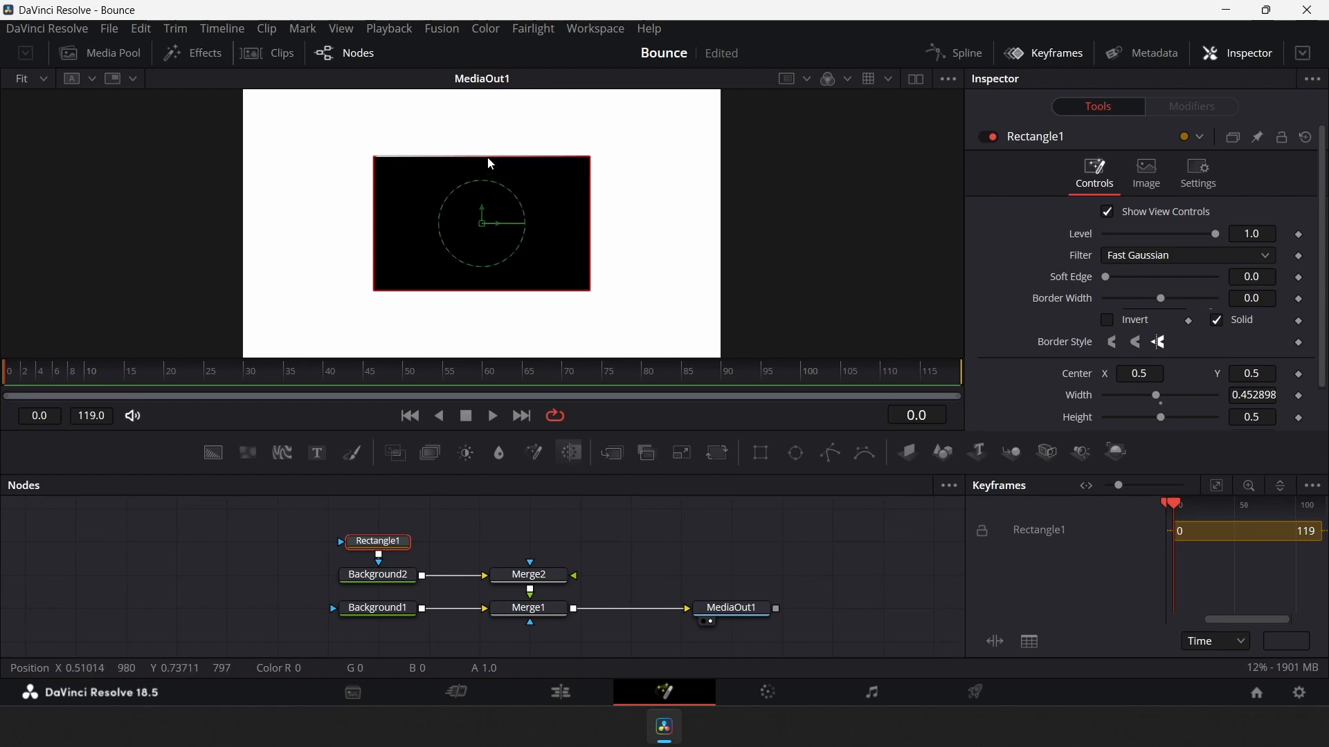
{"action": "mouse_move", "coordinate": [491, 162]}
{"action": "left_mouse_down"}
{"action": "mouse_move", "coordinate": [490, 190]}
{"action": "mouse_move", "coordinate": [495, 163]}
{"action": "left_mouse_up"}
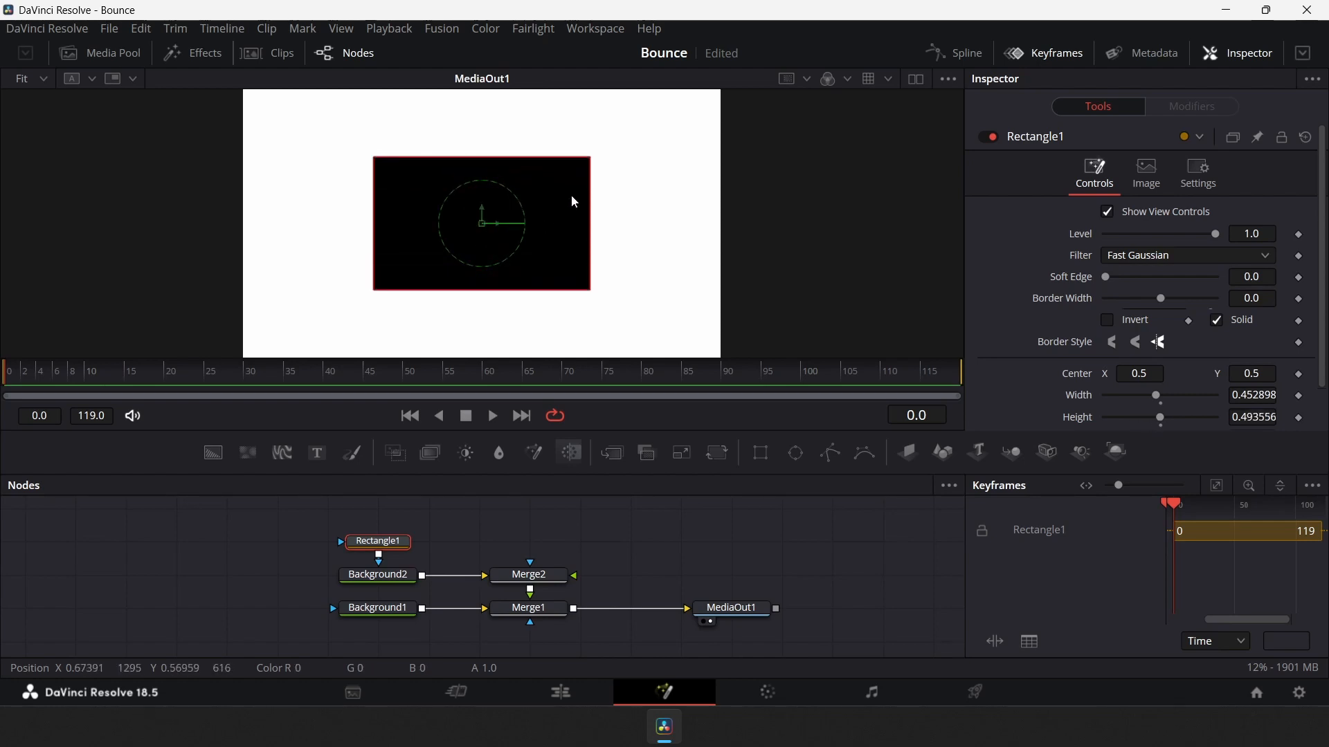
{"action": "left_click_drag", "start_coordinate": [594, 167], "coordinate": [509, 212]}
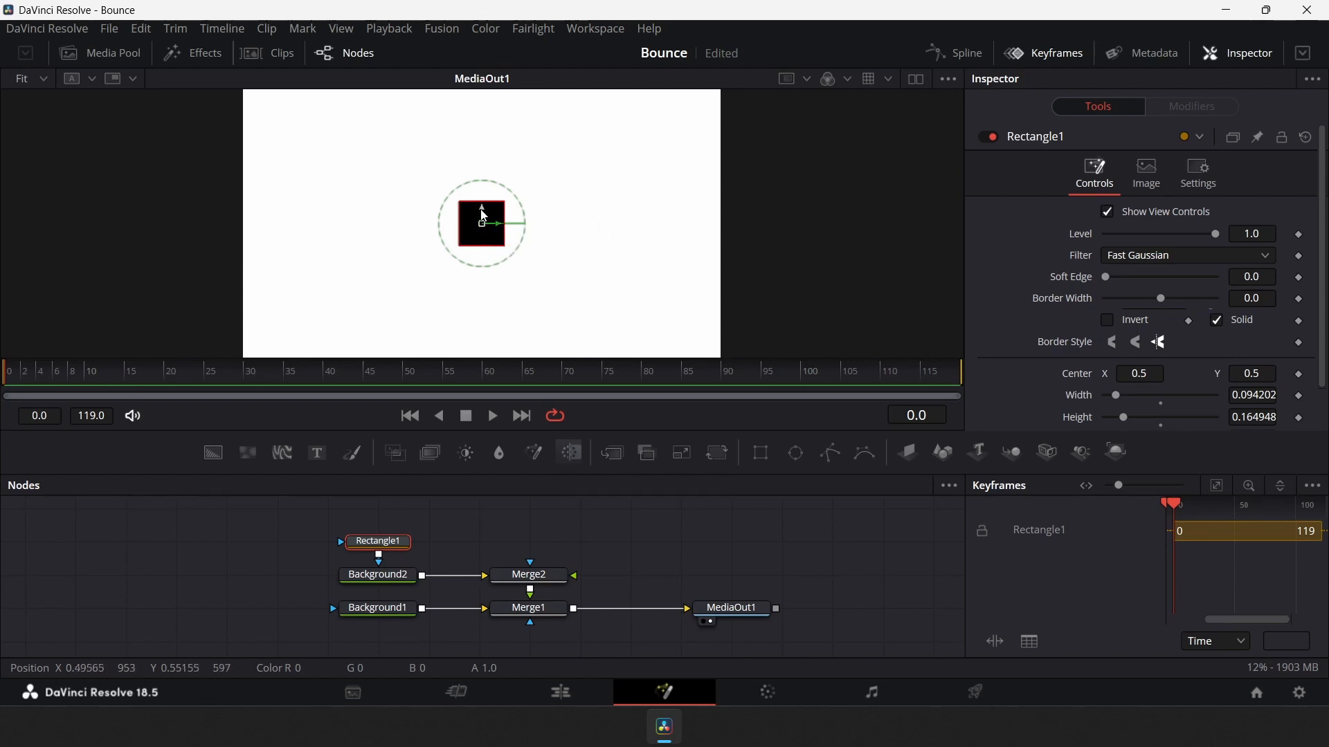
Move the rectangle mask down near the bottom edge of the frame
{"action": "mouse_move", "coordinate": [483, 216]}
{"action": "left_mouse_down"}
{"action": "mouse_move", "coordinate": [485, 266]}
{"action": "mouse_move", "coordinate": [482, 220]}
{"action": "mouse_move", "coordinate": [499, 243]}
{"action": "mouse_move", "coordinate": [561, 243]}
{"action": "mouse_move", "coordinate": [495, 239]}
{"action": "mouse_move", "coordinate": [500, 256]}
{"action": "mouse_move", "coordinate": [490, 242]}
{"action": "mouse_move", "coordinate": [514, 223]}
{"action": "mouse_move", "coordinate": [490, 232]}
{"action": "left_mouse_up"}
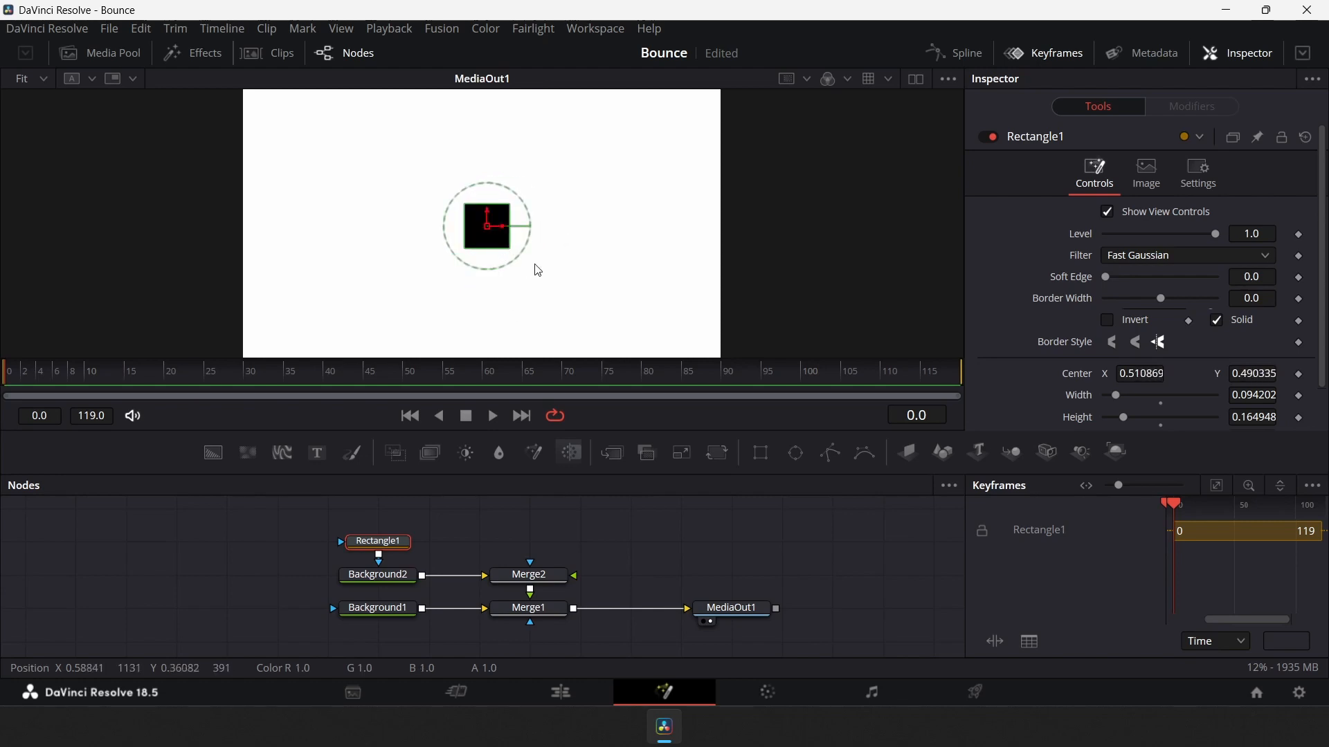
{"action": "key", "text": "ctrl+z"}
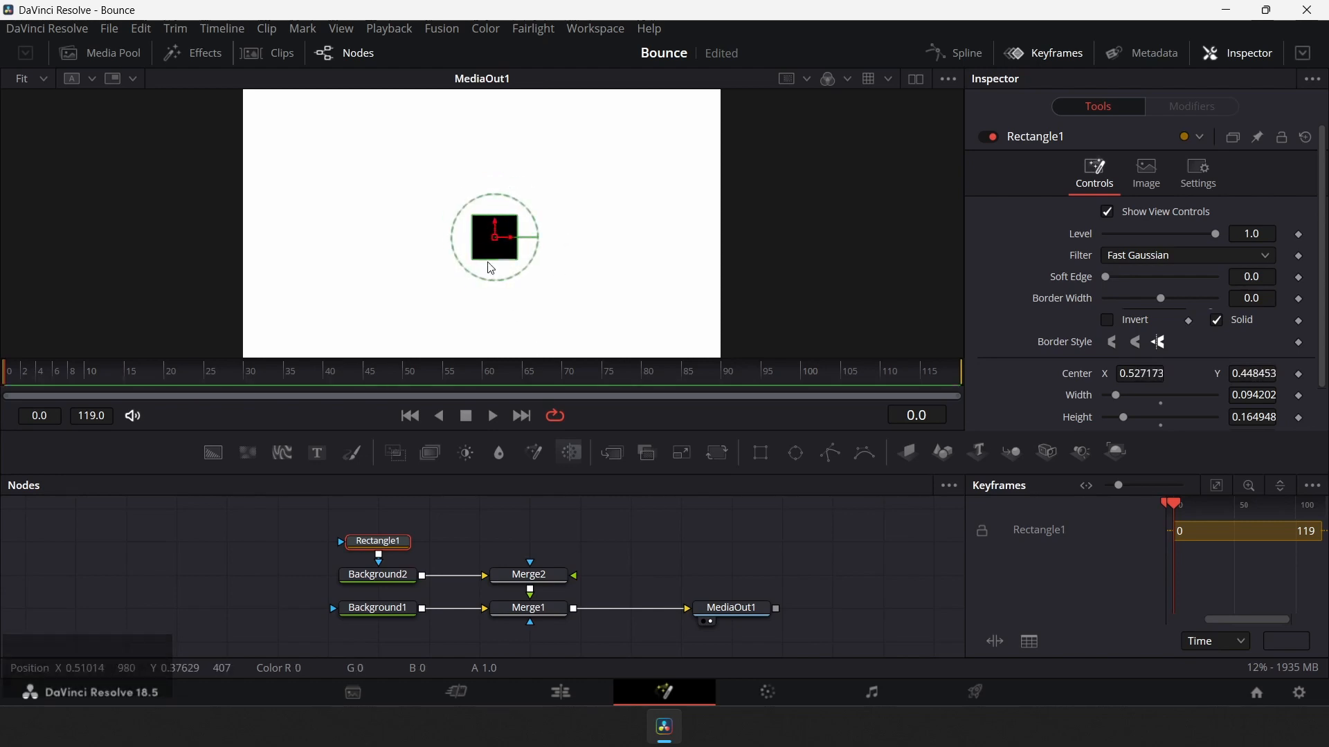
{"action": "left_click_drag", "start_coordinate": [498, 225], "coordinate": [498, 309]}
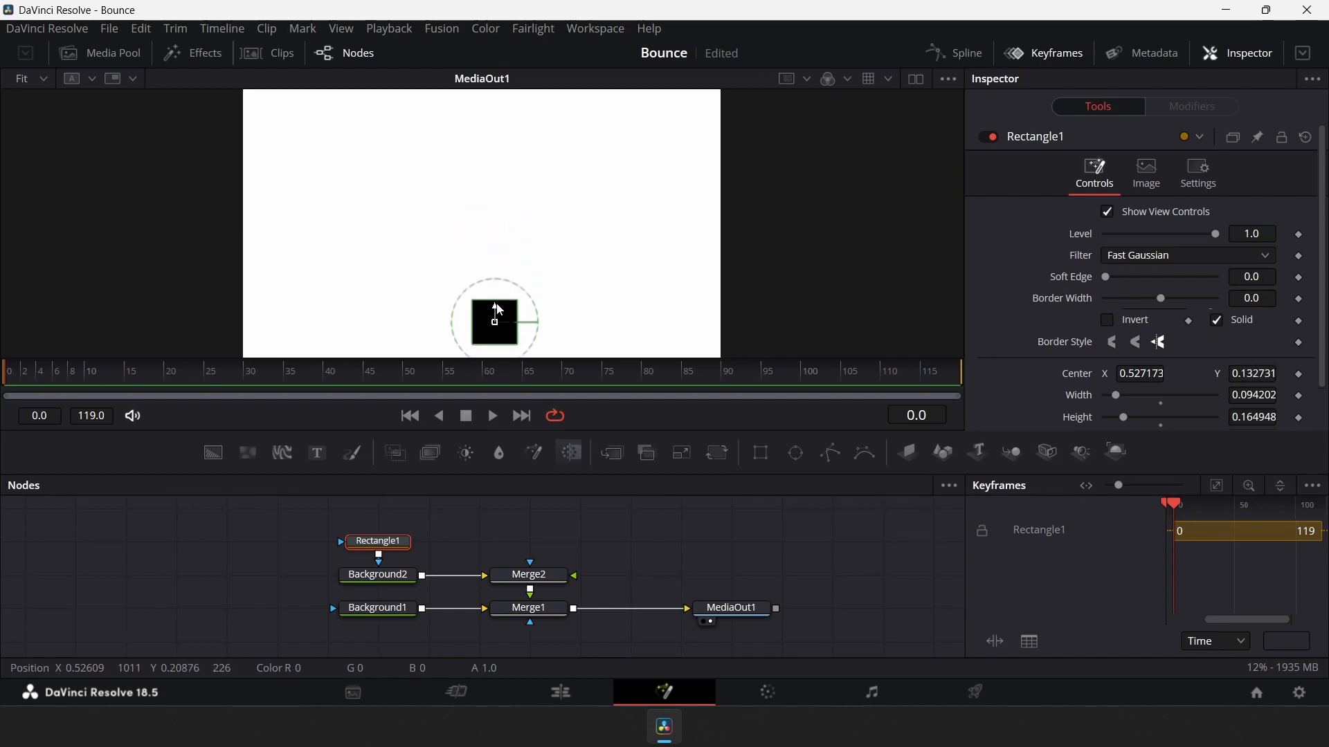
Connect another Background node to Merge2's foreground input and attach an Ellipse mask to it
{"action": "left_click", "coordinate": [497, 529]}
{"action": "left_click_drag", "start_coordinate": [207, 452], "coordinate": [580, 582]}
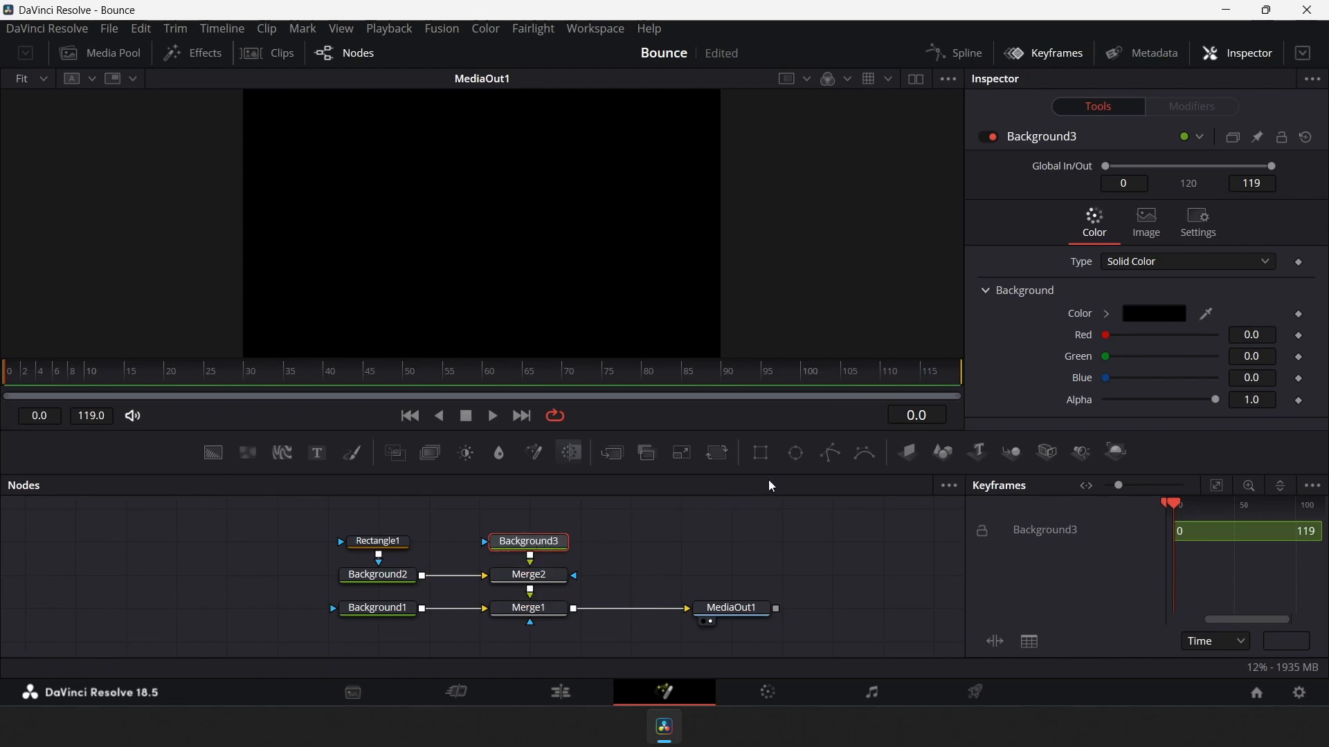
{"action": "left_click", "coordinate": [795, 453]}
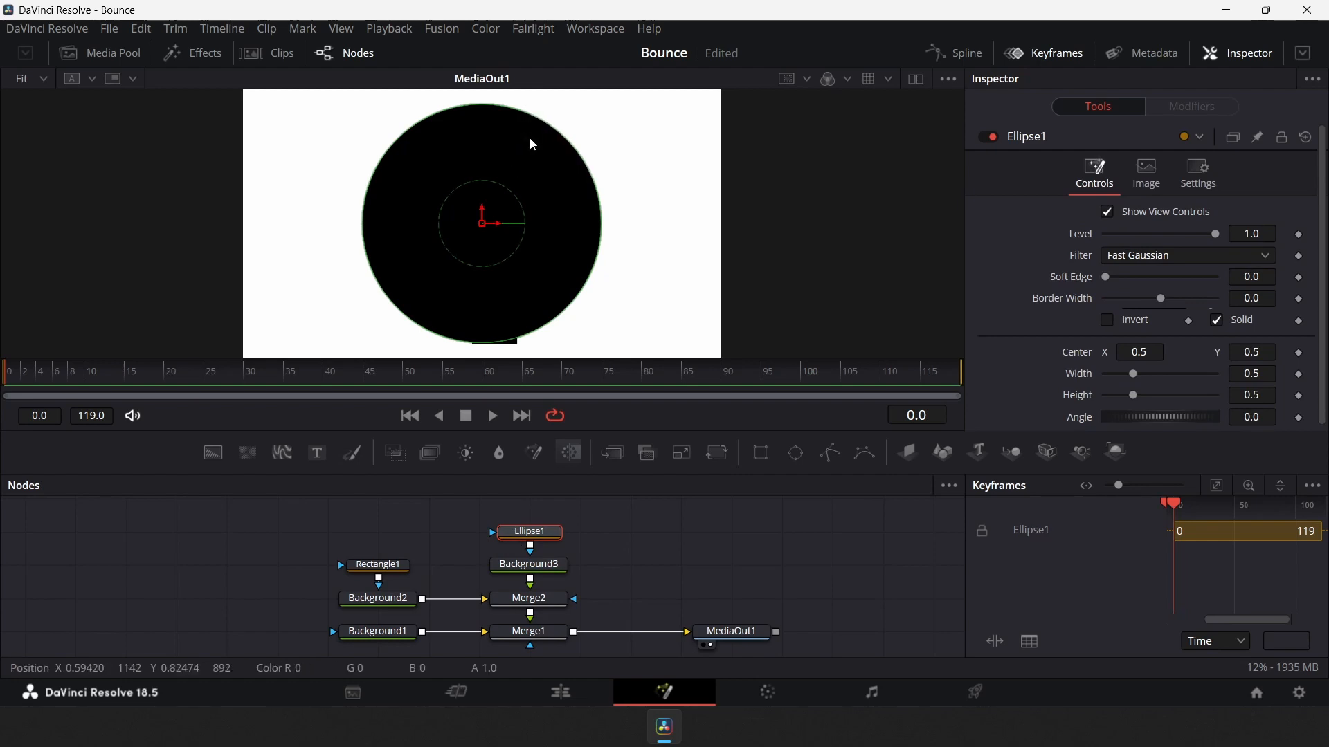
{"action": "mouse_move", "coordinate": [601, 248]}
{"action": "left_mouse_down"}
{"action": "mouse_move", "coordinate": [647, 247]}
{"action": "mouse_move", "coordinate": [599, 248]}
{"action": "left_mouse_up"}
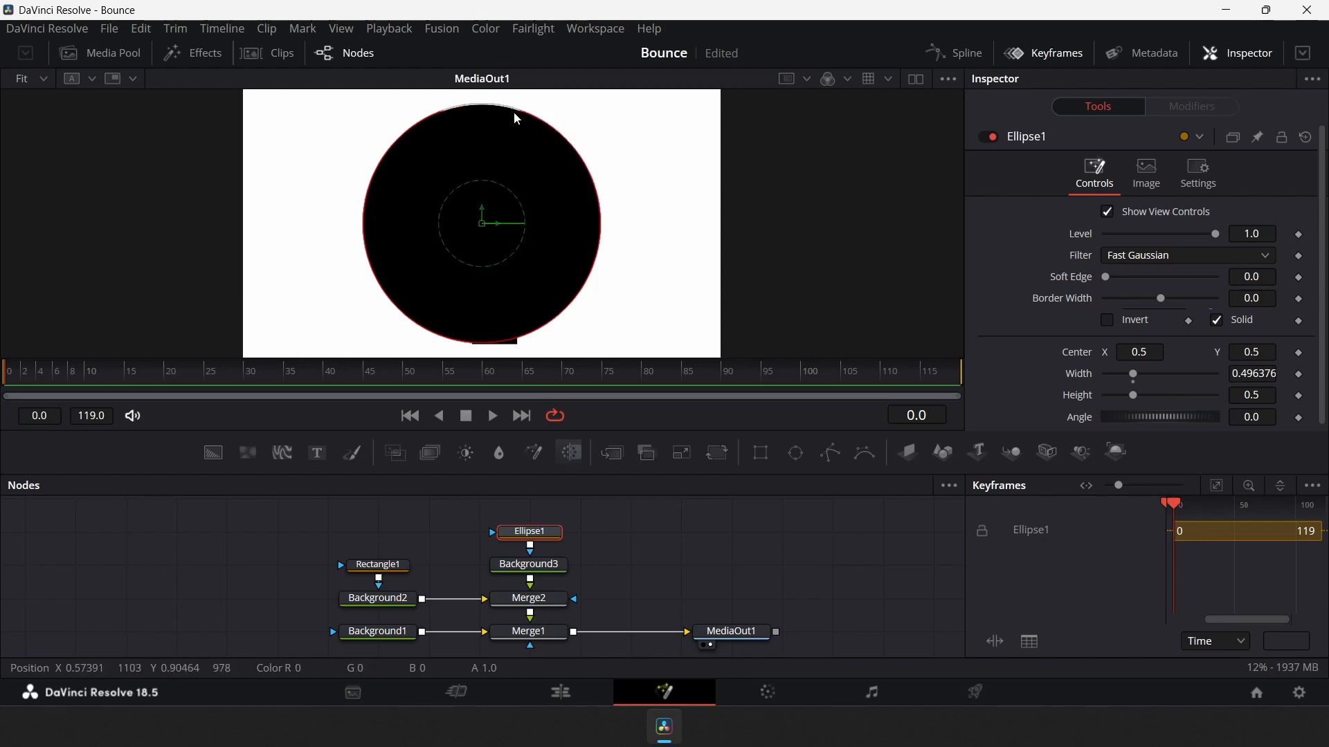
{"action": "left_click_drag", "start_coordinate": [500, 106], "coordinate": [504, 148]}
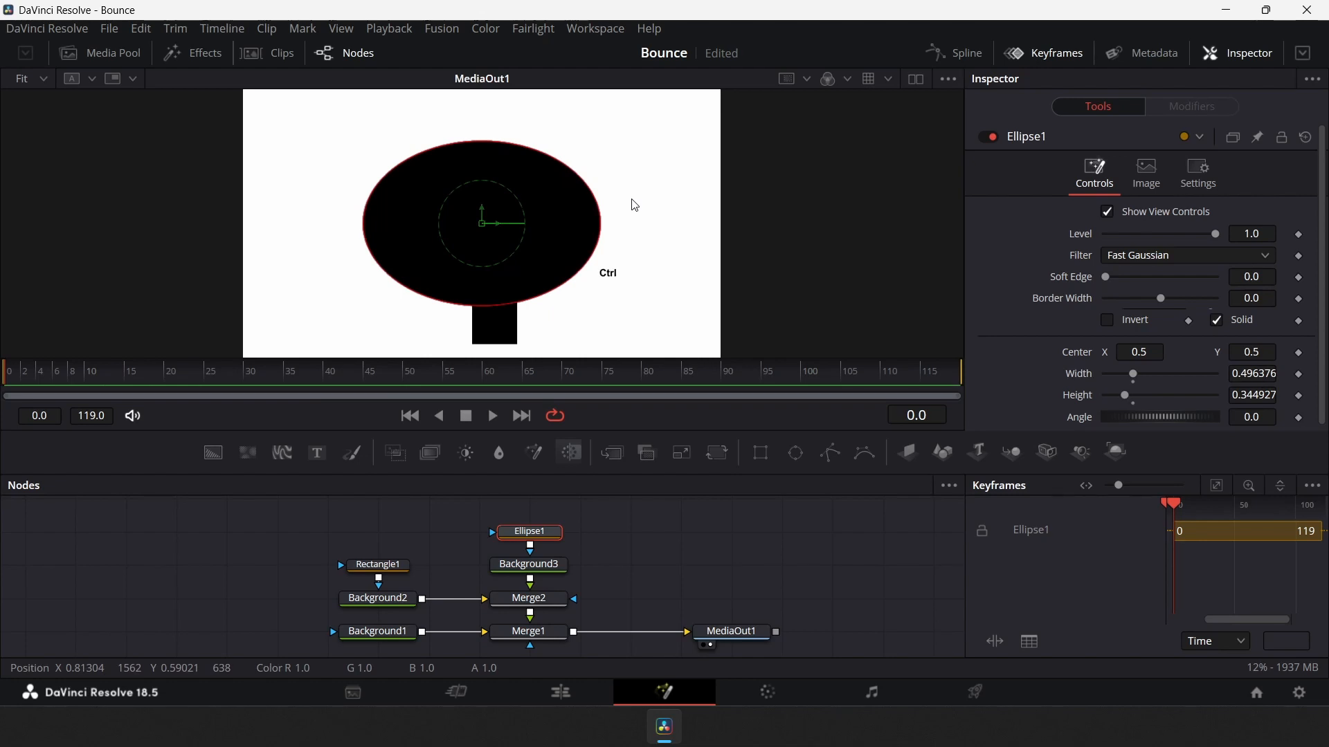
{"action": "key", "text": "ctrl+z"}
{"action": "key", "text": "ctrl+z"}
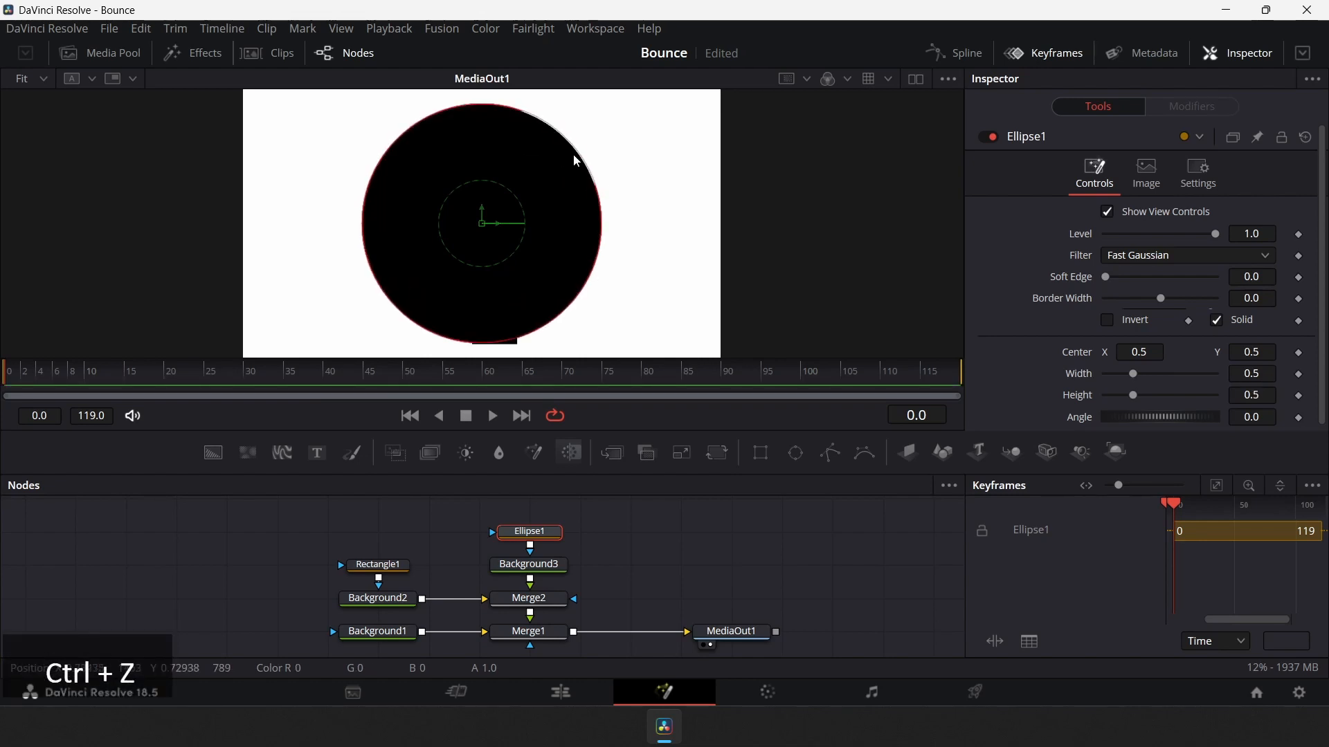
Shrink the ellipse mask to a small circle about 0.09 wide and high
{"action": "left_click_drag", "start_coordinate": [573, 156], "coordinate": [507, 227]}
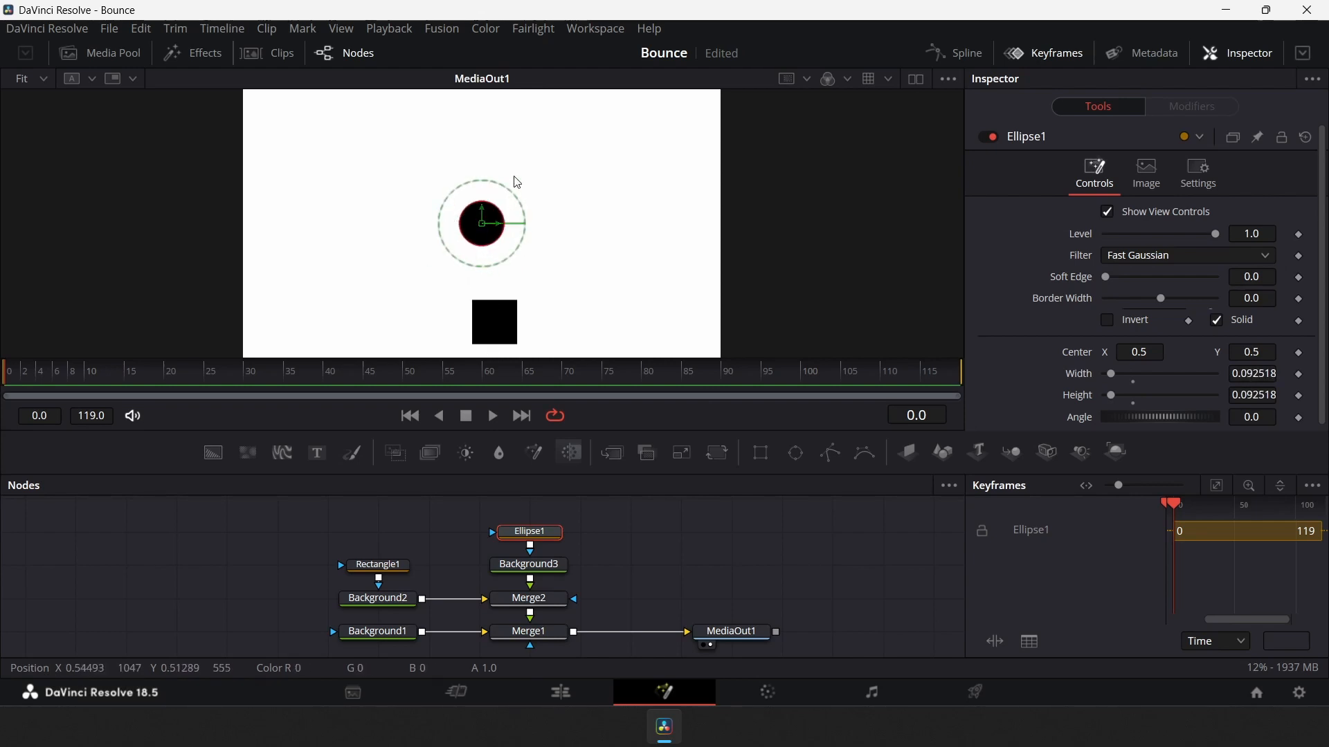
Reset the rectangle's center and move it down to the frame's bottom edge, center Y about 0.10
{"action": "left_click", "coordinate": [379, 565]}
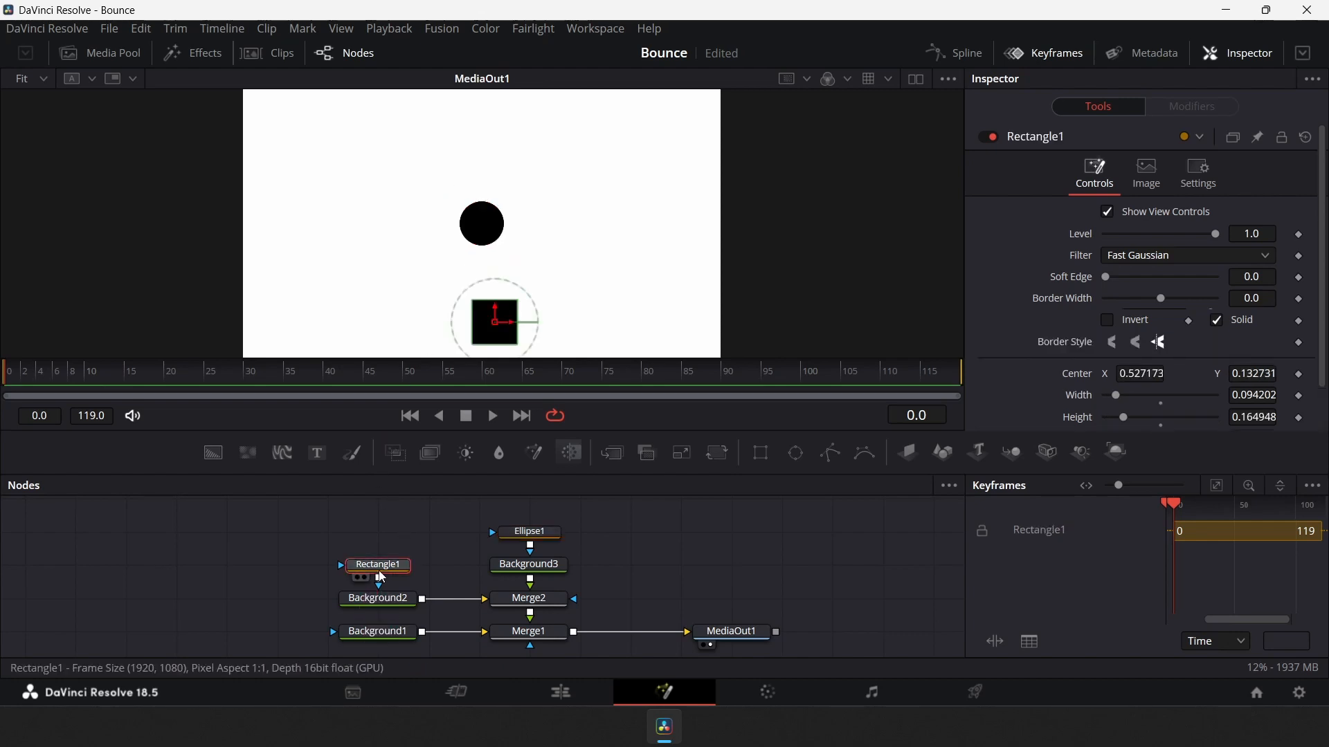
{"action": "left_click", "coordinate": [1083, 379]}
{"action": "left_click", "coordinate": [1082, 377]}
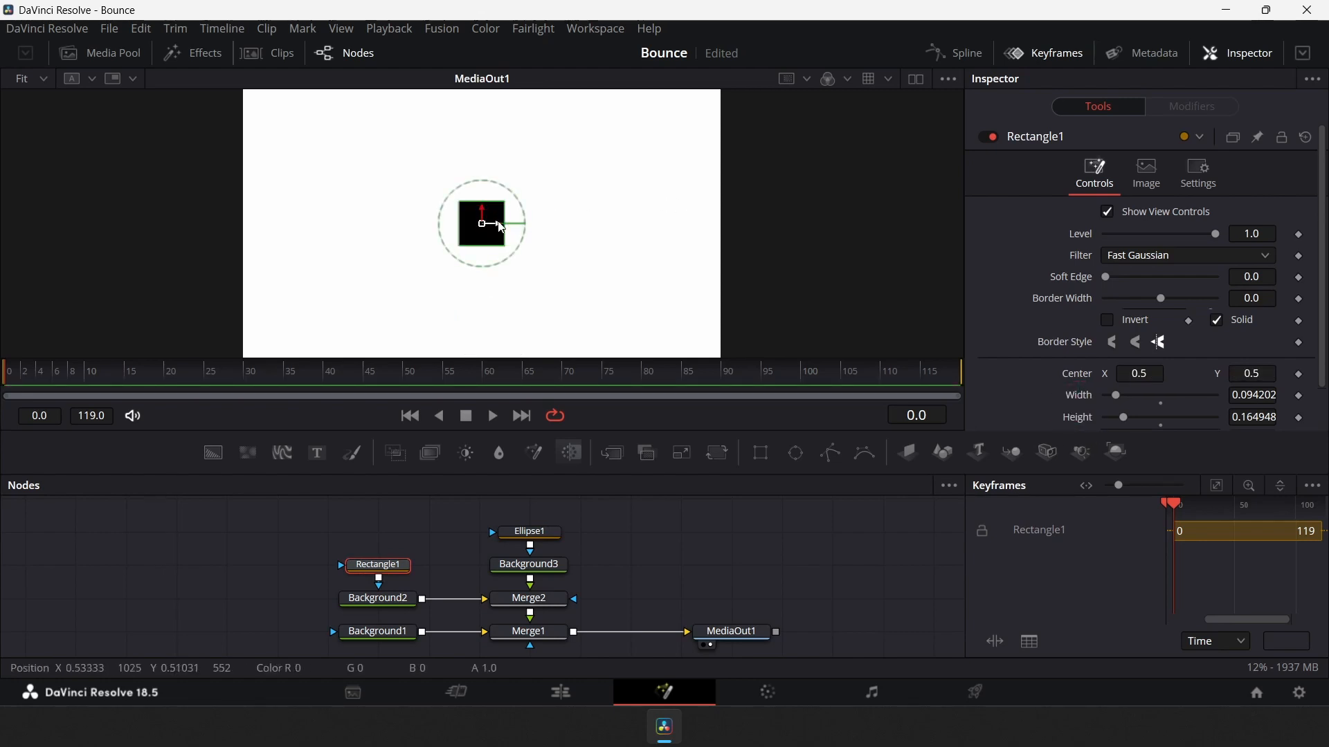
{"action": "left_click_drag", "start_coordinate": [485, 217], "coordinate": [487, 319]}
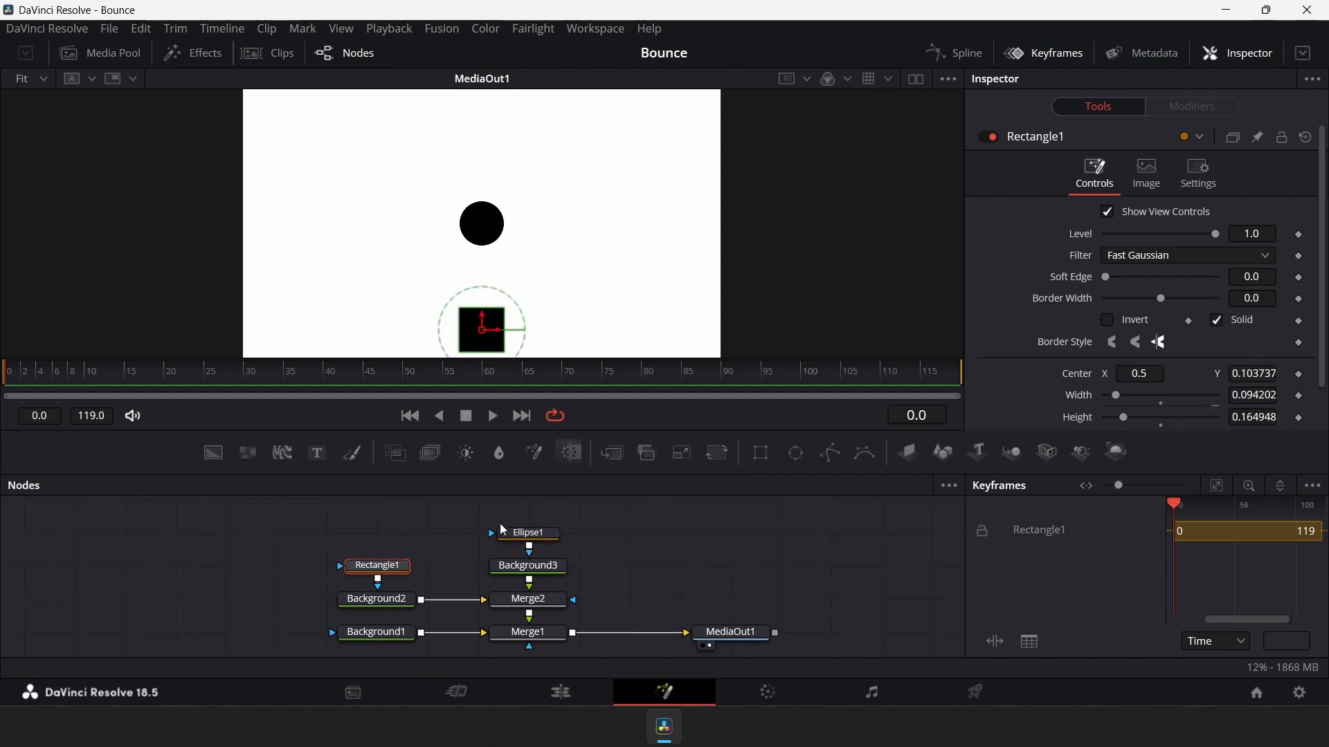
Move the ellipse up above the frame, setting its center Y to about 1.12
{"action": "left_click", "coordinate": [523, 534]}
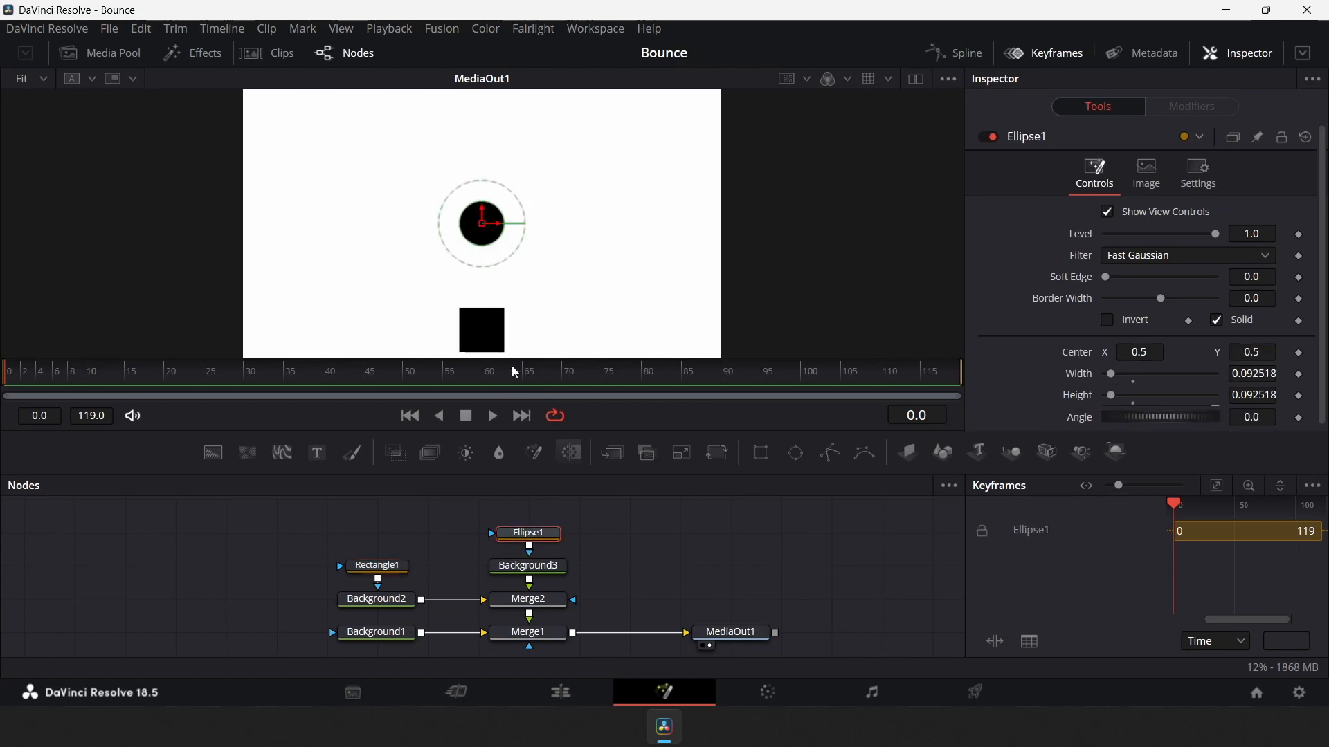
{"action": "left_click_drag", "start_coordinate": [484, 211], "coordinate": [487, 196]}
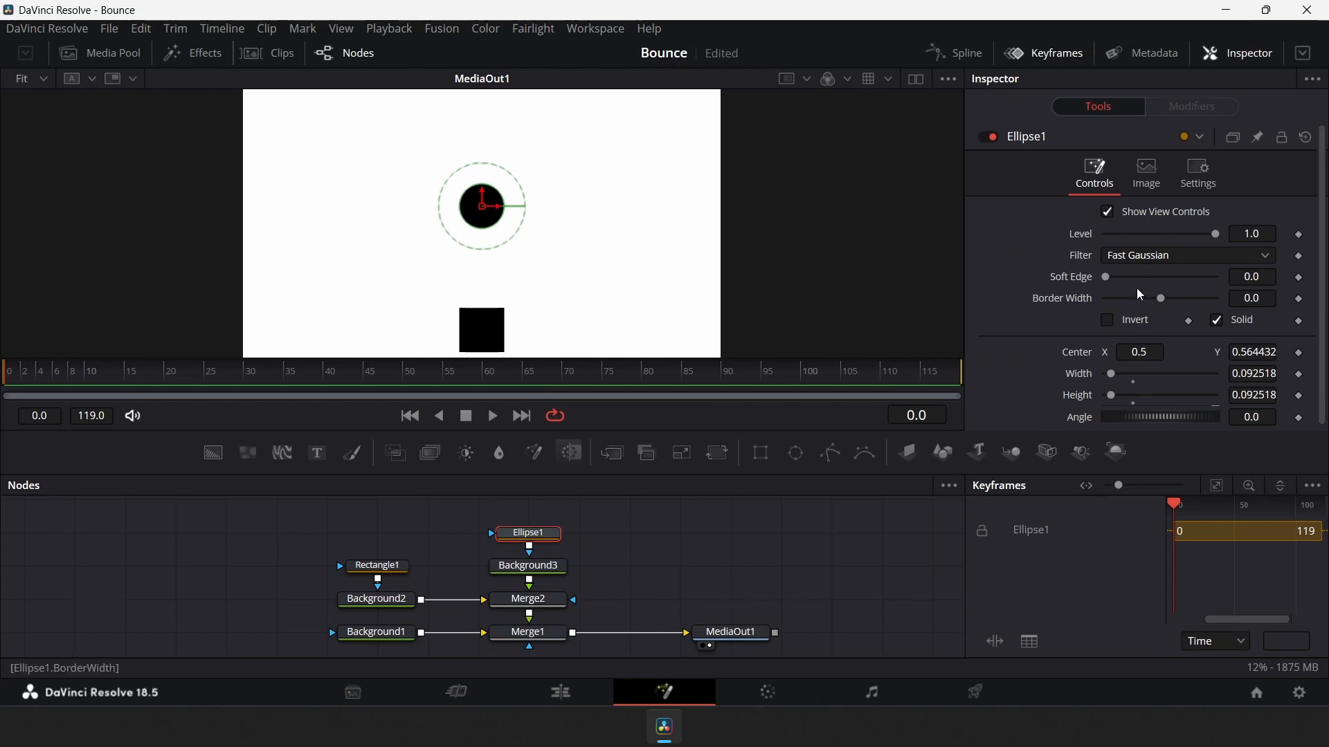
{"action": "mouse_move", "coordinate": [1252, 349]}
{"action": "left_mouse_down"}
{"action": "mouse_move", "coordinate": [1186, 386]}
{"action": "mouse_move", "coordinate": [652, 385]}
{"action": "mouse_move", "coordinate": [1250, 357]}
{"action": "left_mouse_up"}
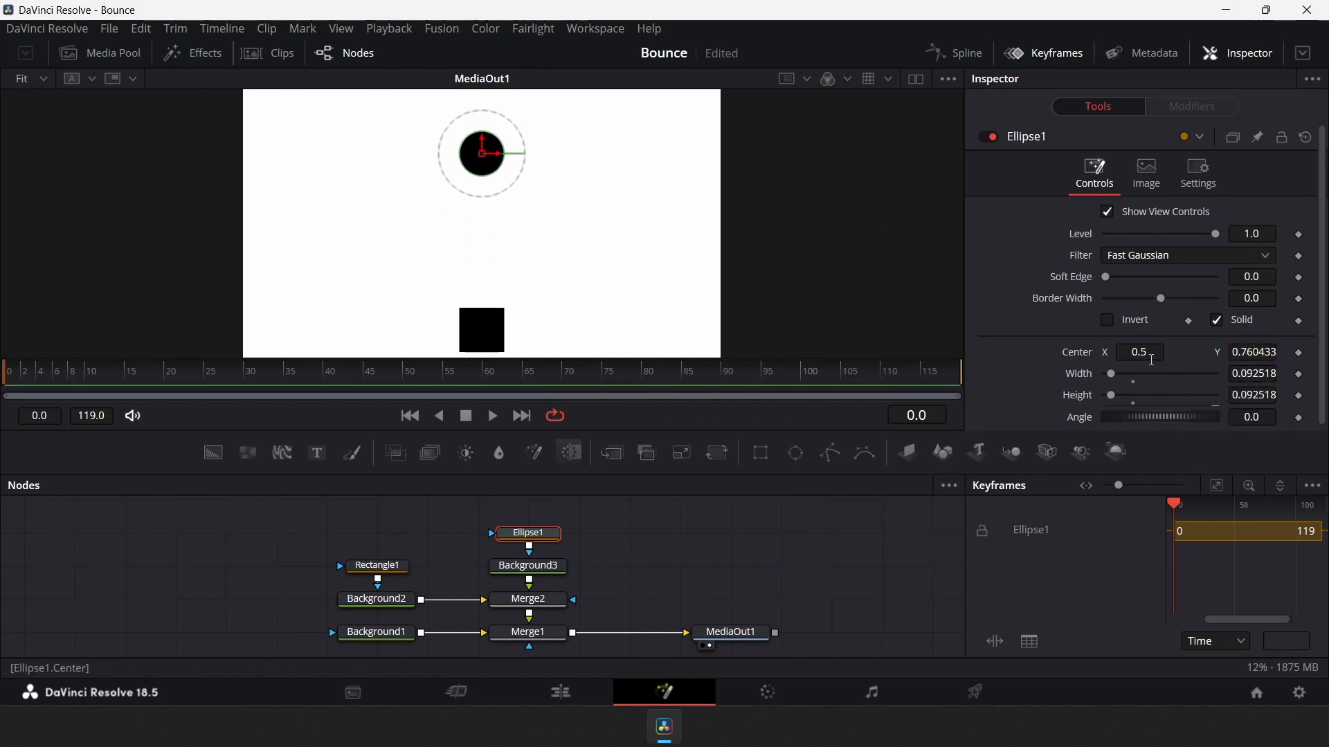
{"action": "mouse_move", "coordinate": [1141, 352]}
{"action": "left_mouse_down"}
{"action": "mouse_move", "coordinate": [1065, 355]}
{"action": "mouse_move", "coordinate": [1151, 354]}
{"action": "mouse_move", "coordinate": [1107, 354]}
{"action": "mouse_move", "coordinate": [1133, 353]}
{"action": "left_mouse_up"}
{"action": "key", "text": "ctrl+z"}
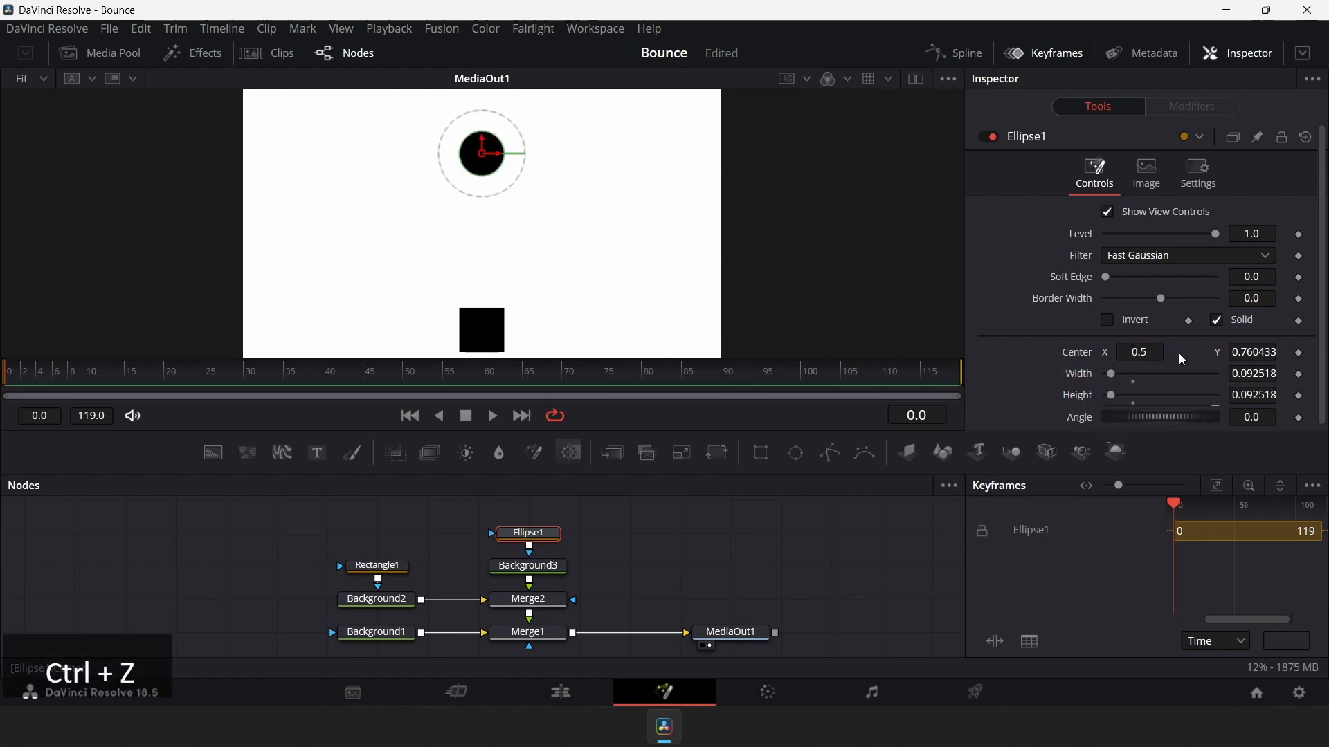
{"action": "left_click_drag", "start_coordinate": [1254, 354], "coordinate": [917, 404]}
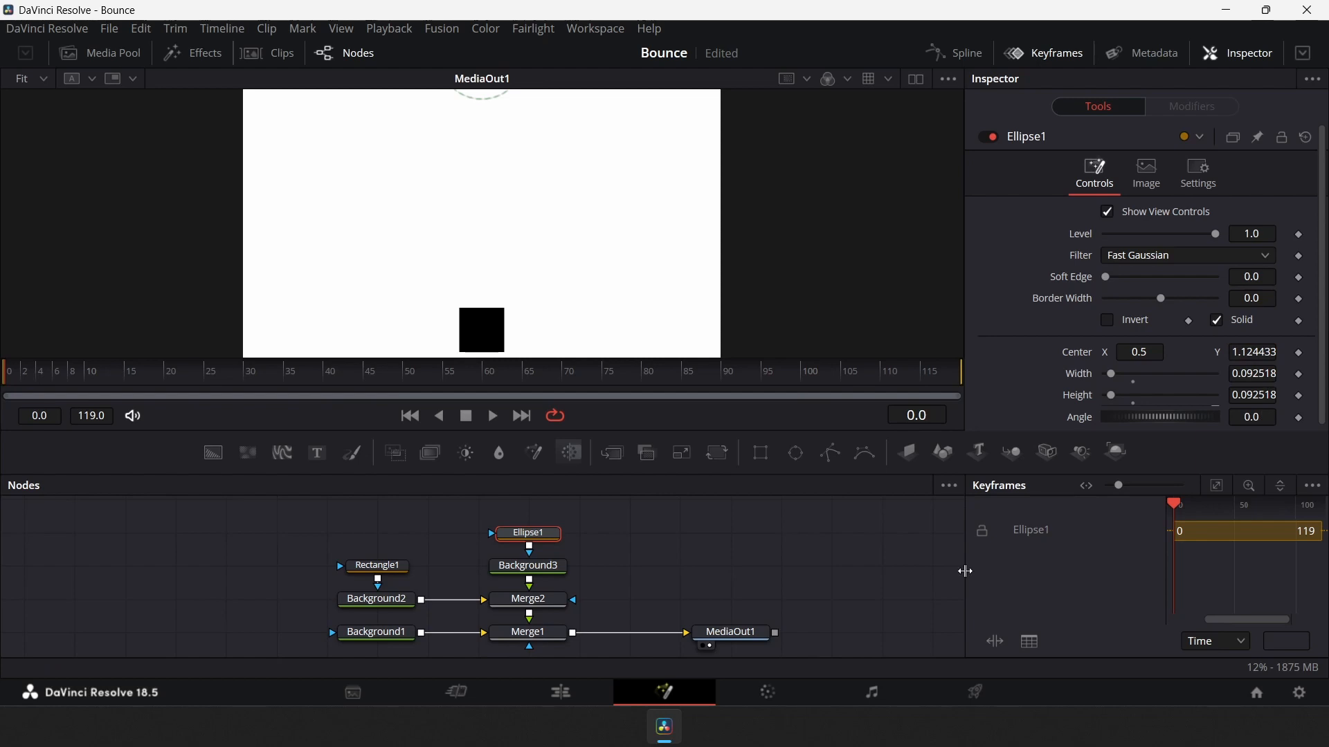
Widen the Keyframes panel and add a Center keyframe for the ellipse at frame 0
{"action": "left_click_drag", "start_coordinate": [965, 572], "coordinate": [793, 571]}
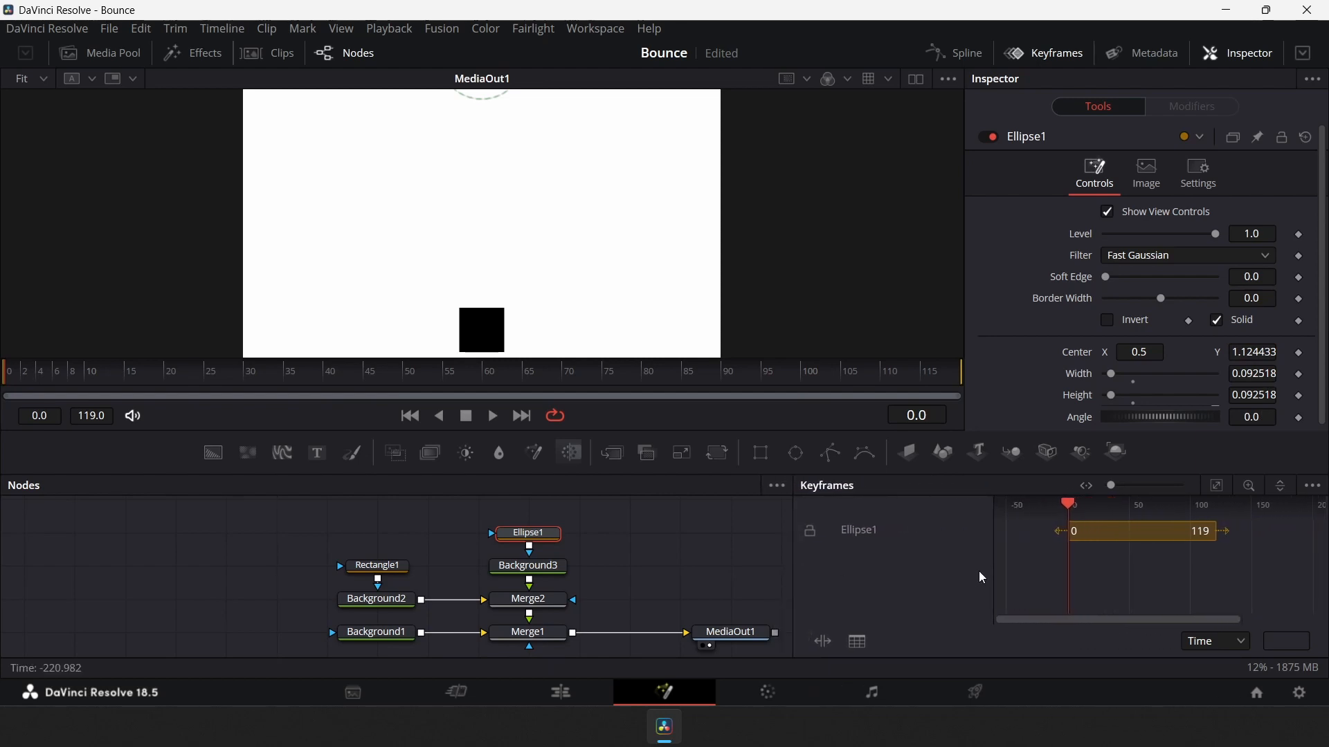
{"action": "left_click", "coordinate": [1217, 488]}
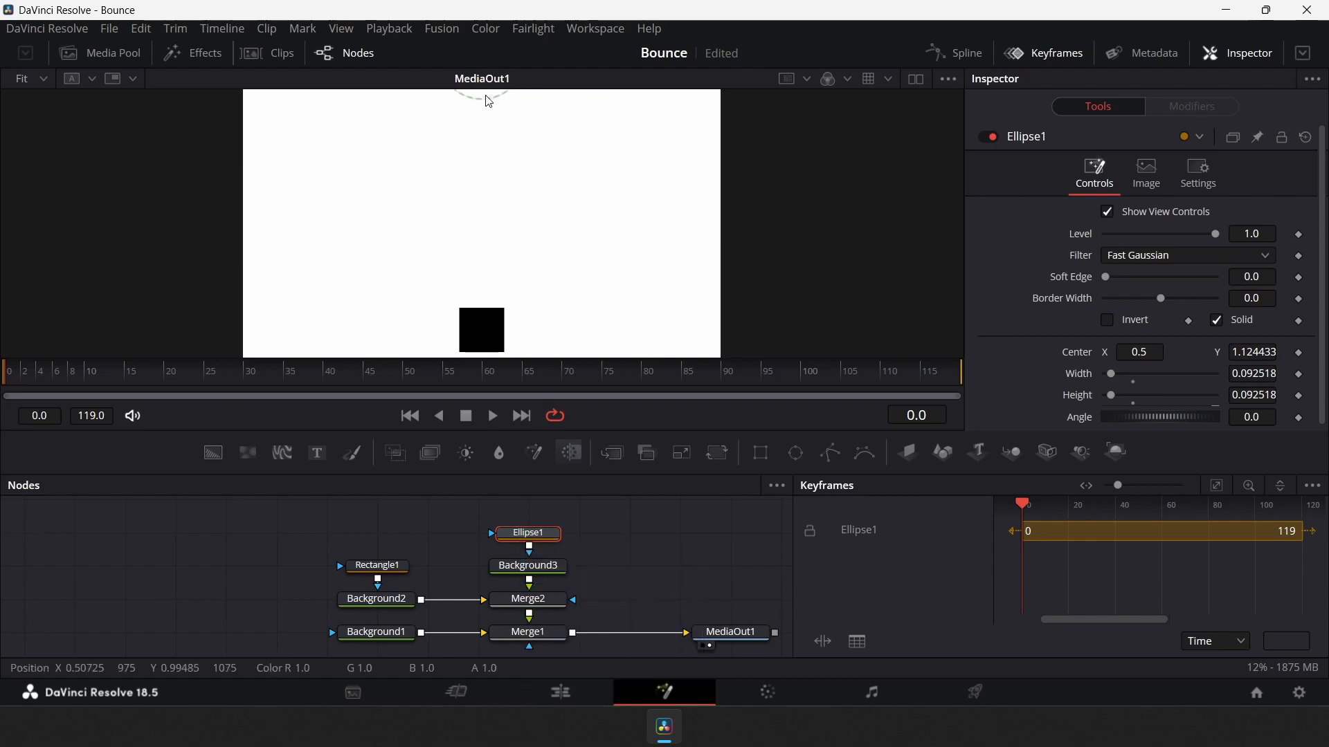
{"action": "left_click", "coordinate": [1300, 353]}
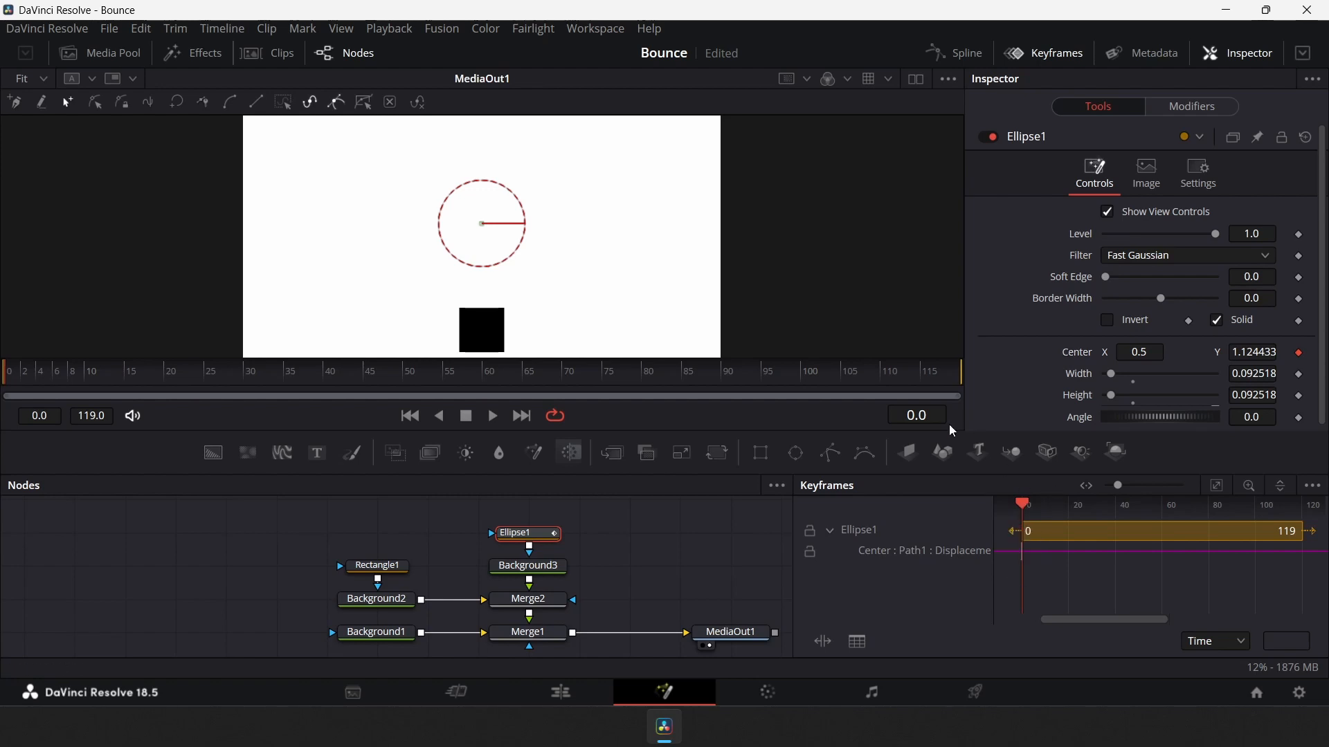
{"action": "key", "text": "Right"}
{"action": "key", "text": "Right"}
{"action": "key", "text": "Right"}
{"action": "key", "text": "Right"}
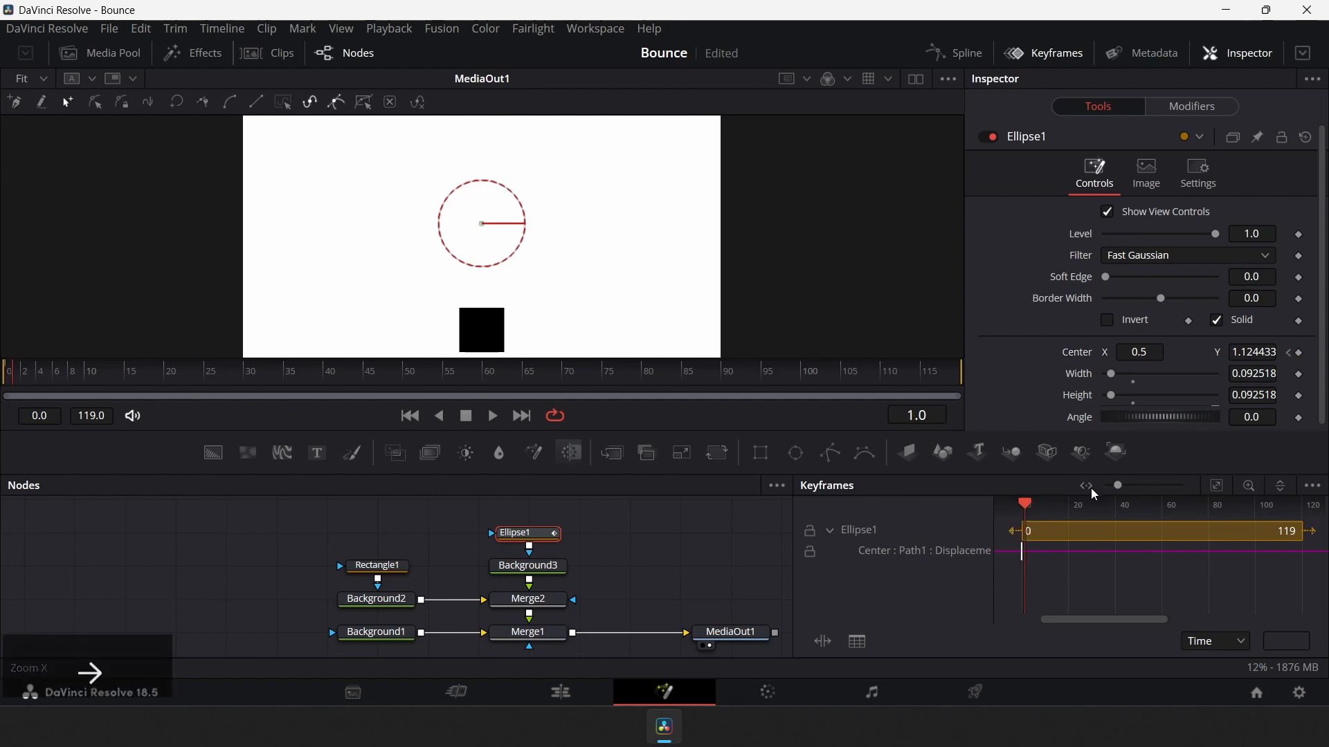
{"action": "key", "text": "Right"}
{"action": "key", "text": "Right"}
{"action": "key", "text": "Right"}
{"action": "key", "text": "Right"}
{"action": "key", "text": "Right"}
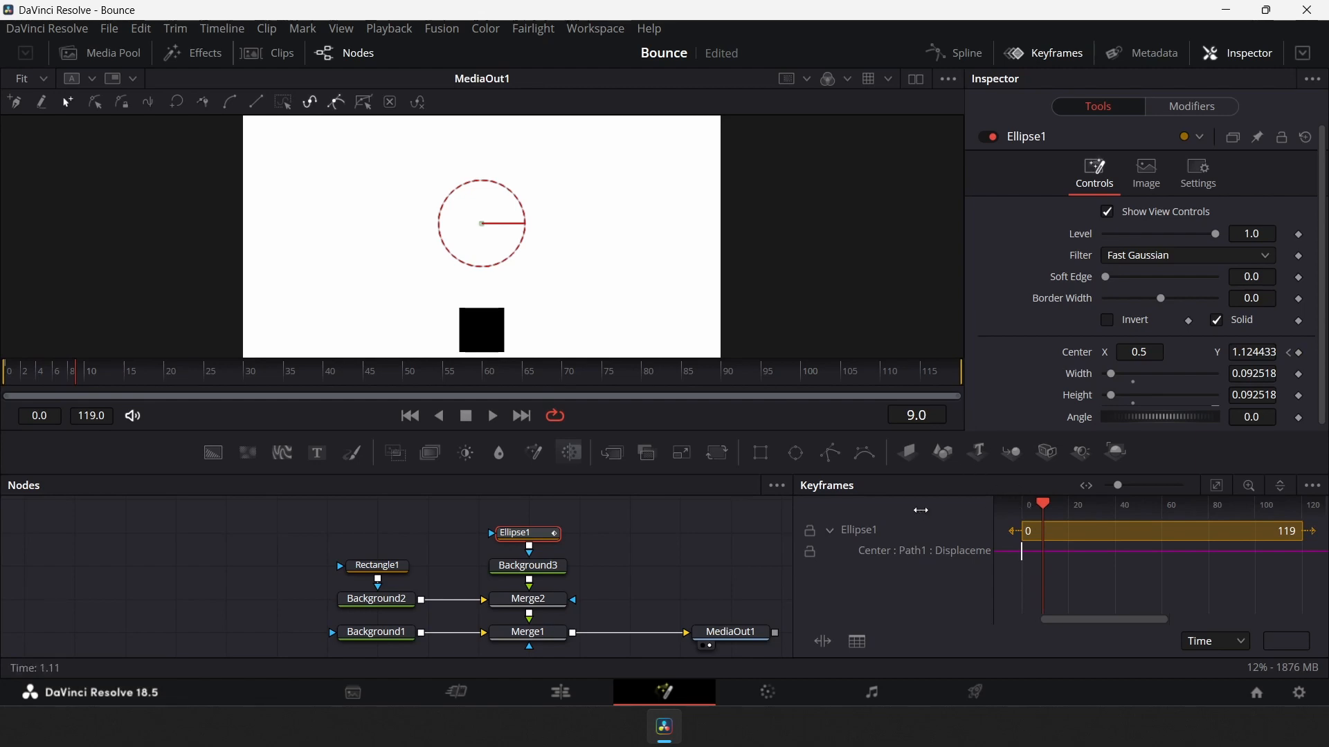
{"action": "left_click_drag", "start_coordinate": [72, 384], "coordinate": [7, 381]}
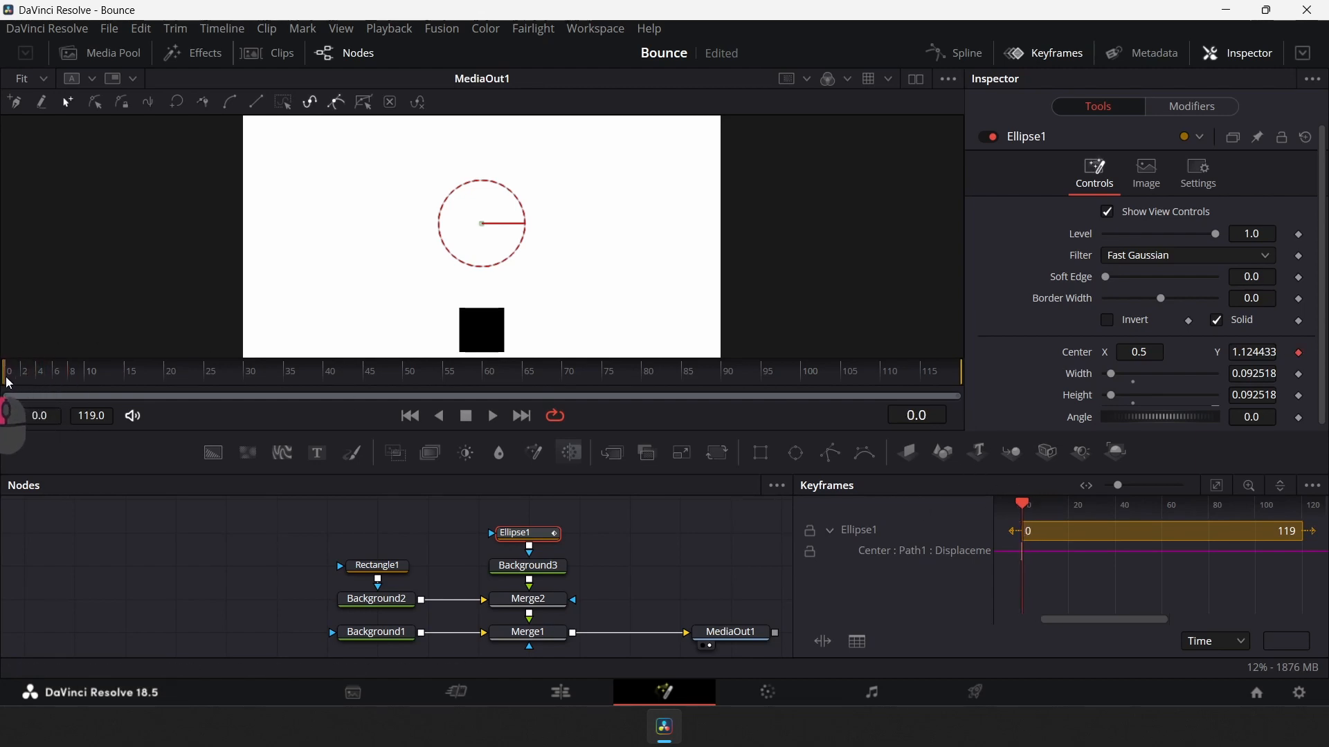
Set the current time to frame 9
{"action": "left_click", "coordinate": [920, 415]}
{"action": "type", "text": "9"}
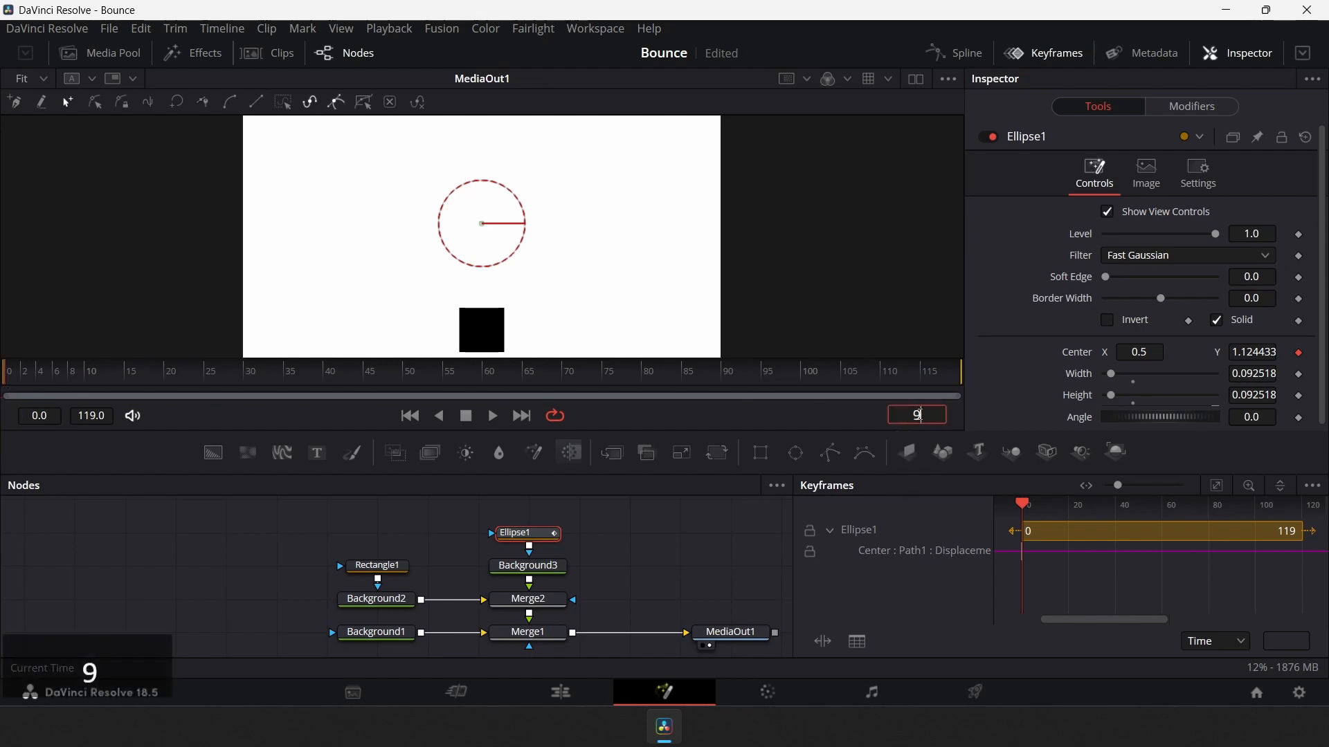
{"action": "key", "text": "Return"}
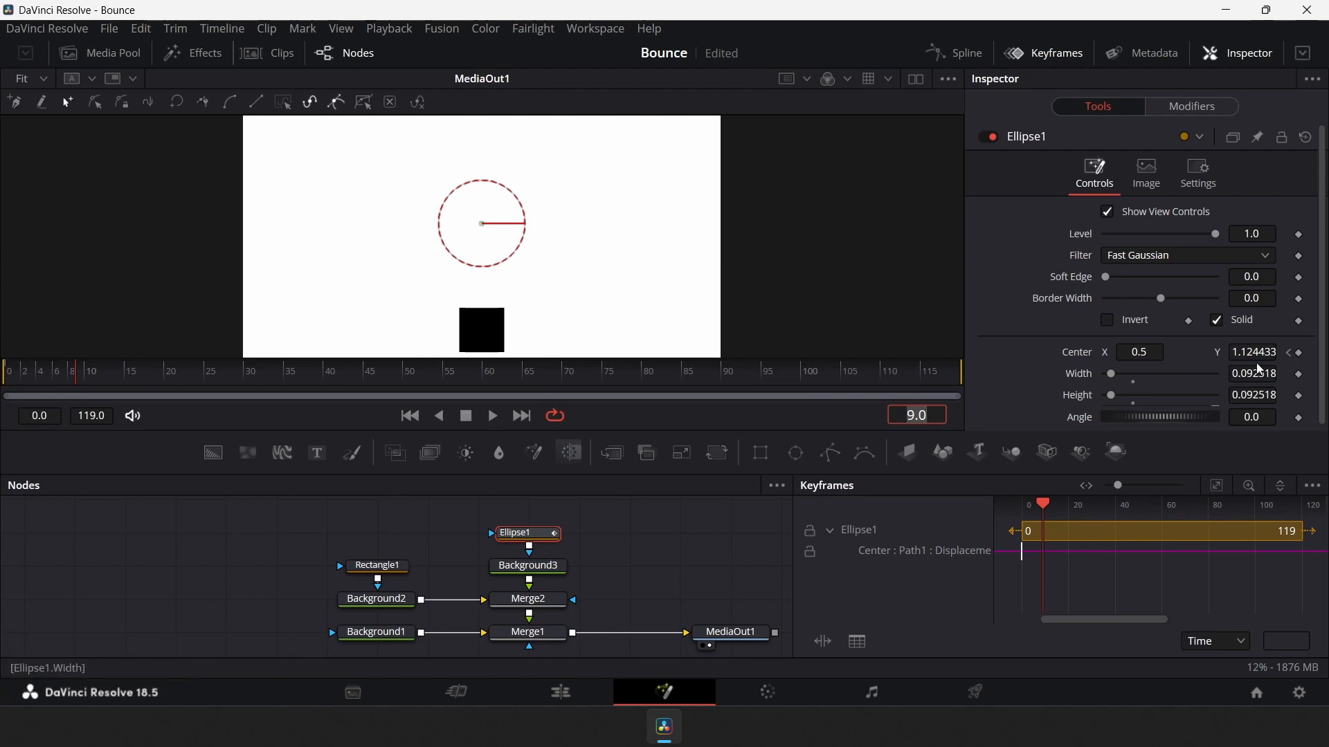
At frame 9, move the ball down so it rests on top of the square, center Y about 0.246
{"action": "left_click_drag", "start_coordinate": [1260, 358], "coordinate": [489, 418]}
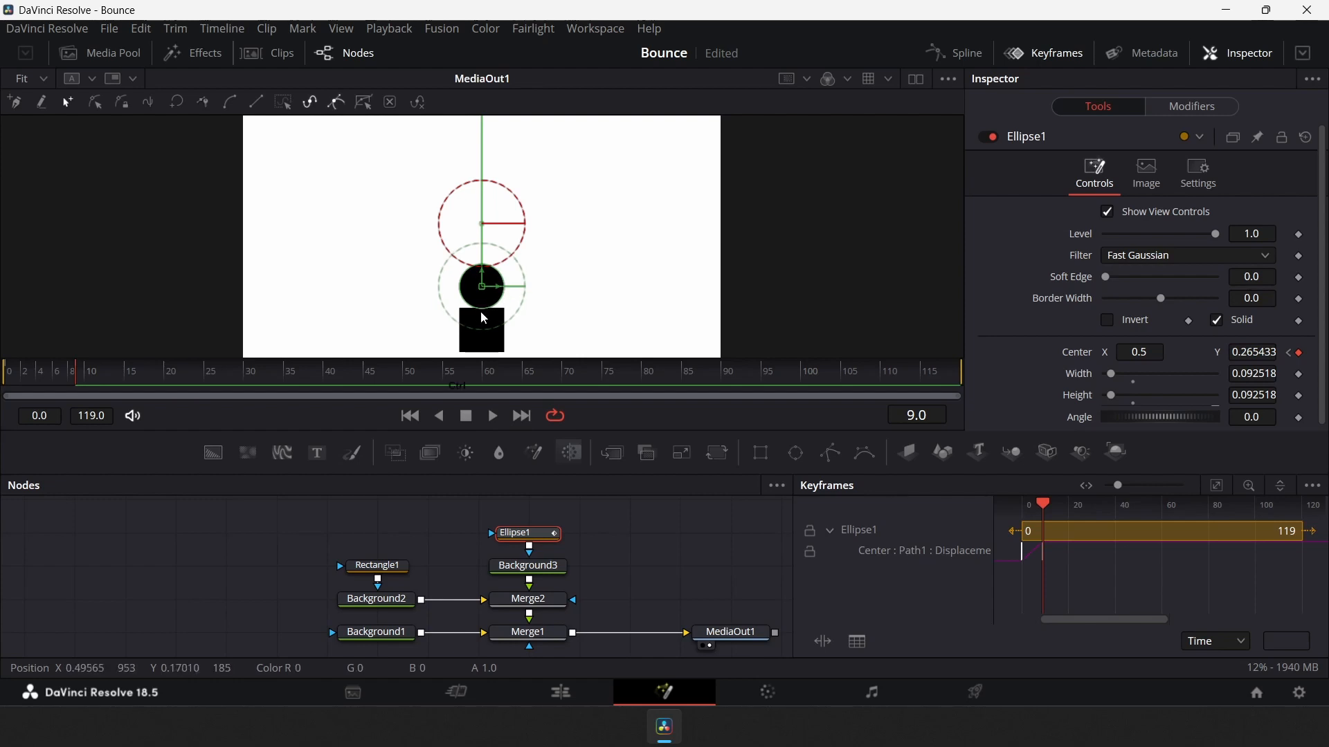
{"action": "scroll", "coordinate": [483, 318], "scroll_direction": "up", "scroll_amount": 5}
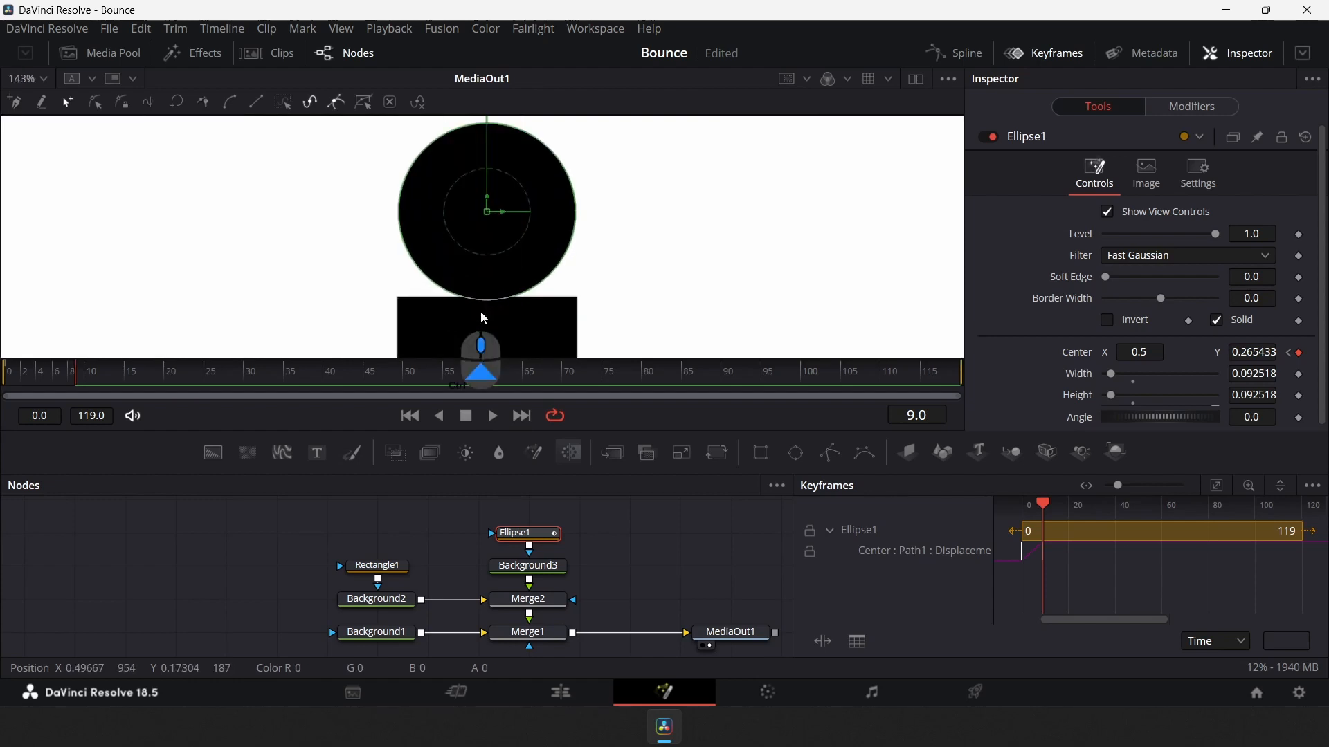
{"action": "left_click_drag", "start_coordinate": [1252, 353], "coordinate": [1235, 352]}
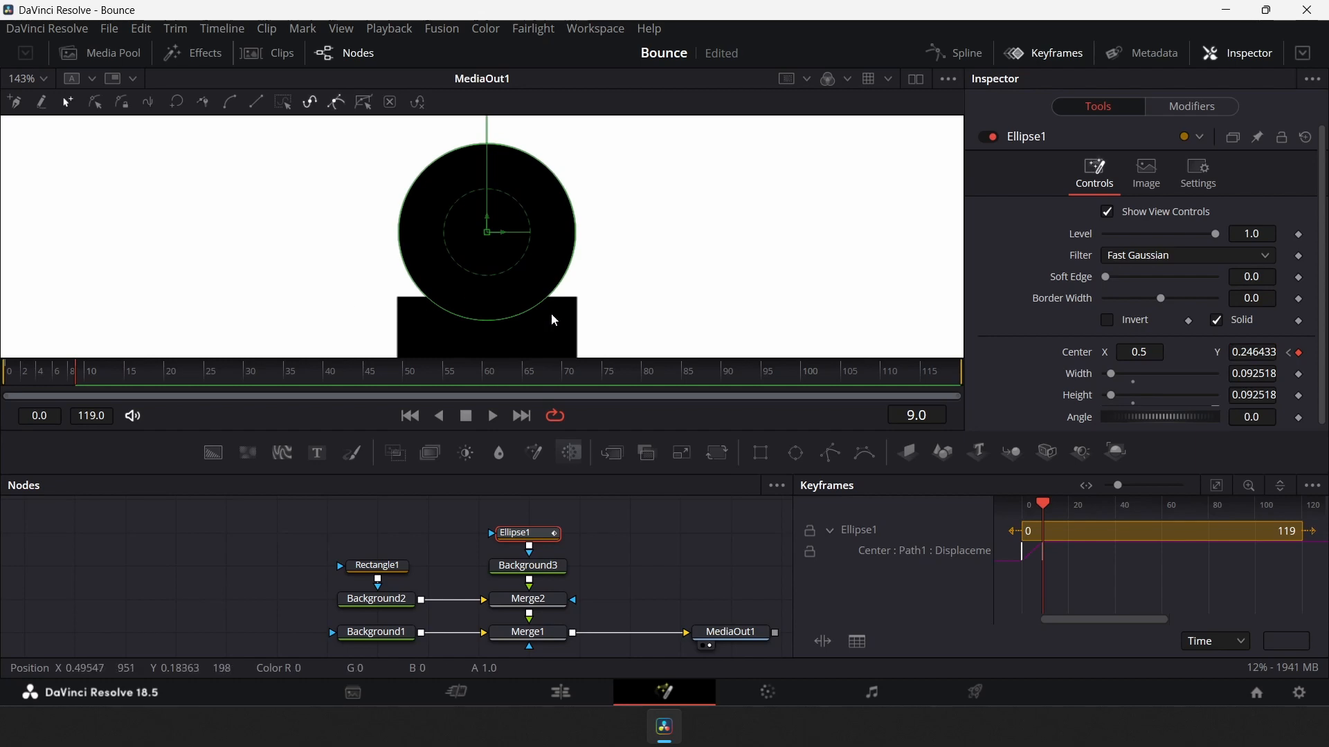
{"action": "scroll", "coordinate": [578, 242], "scroll_direction": "down", "scroll_amount": 5}
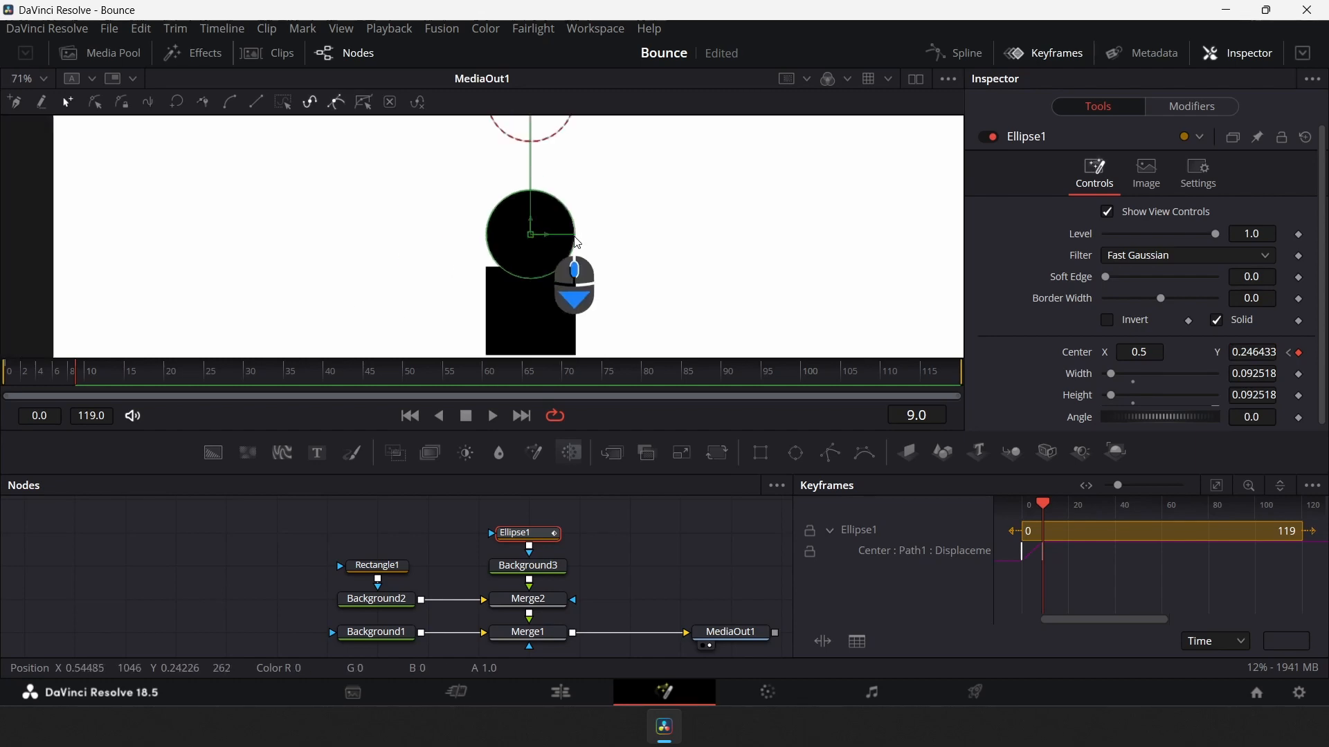
Go to frame 18 and move the ball back up to a center Y of about 0.64
{"action": "left_click", "coordinate": [928, 416]}
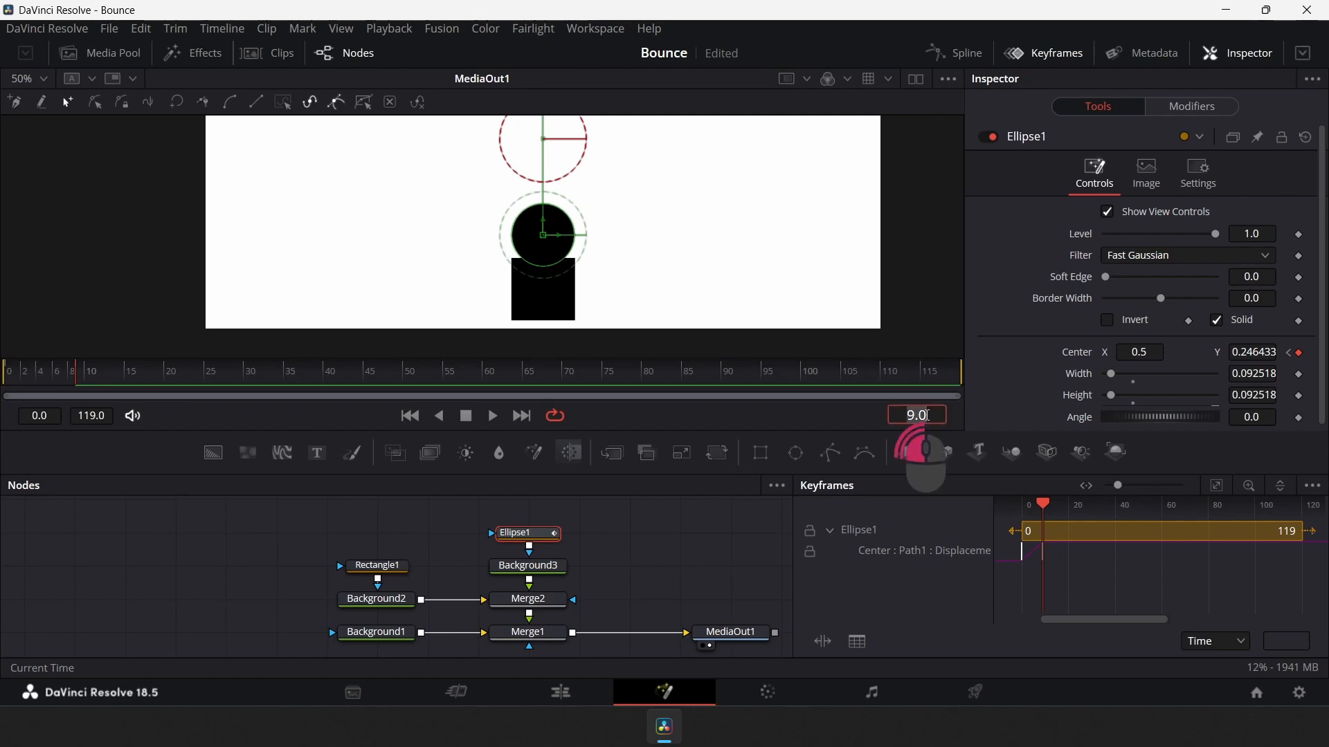
{"action": "type", "text": "1"}
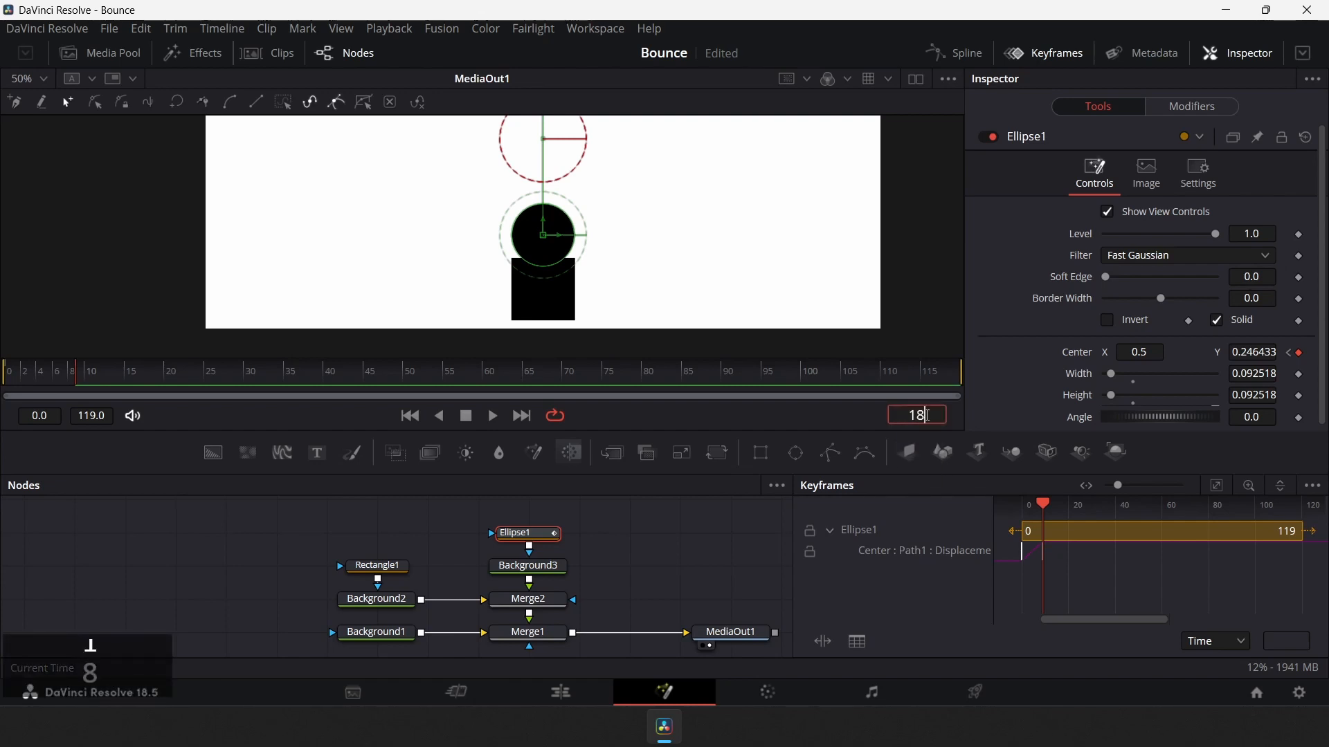
{"action": "type", "text": "8"}
{"action": "key", "text": "Return"}
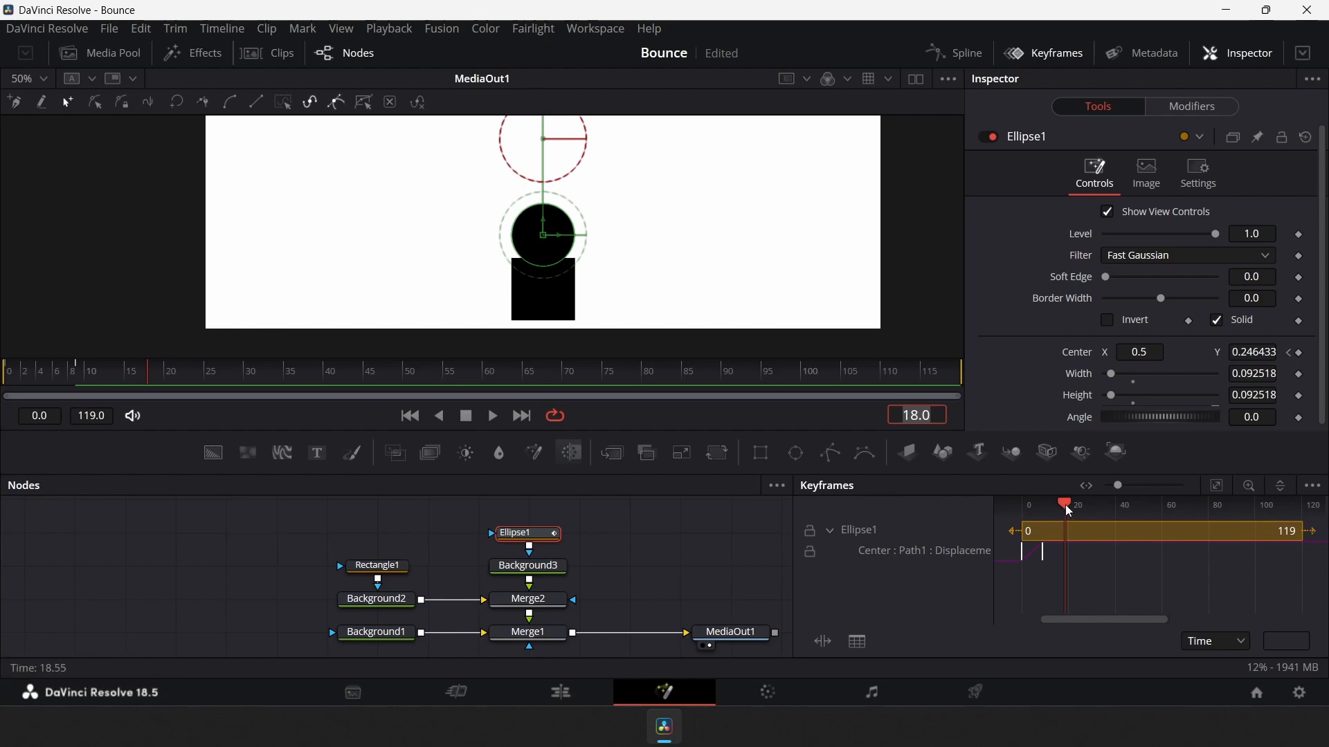
{"action": "left_click_drag", "start_coordinate": [1065, 504], "coordinate": [1043, 505]}
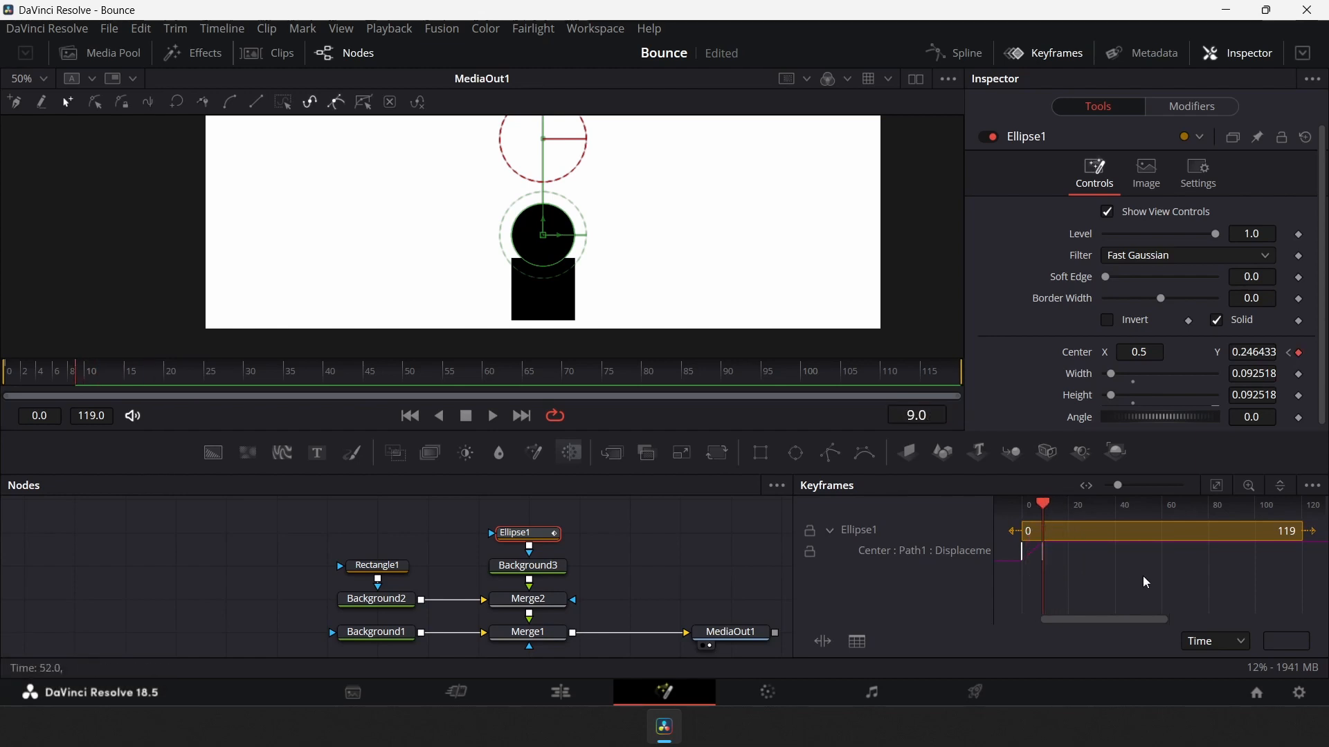
{"action": "key", "text": "Right"}
{"action": "key", "text": "Right"}
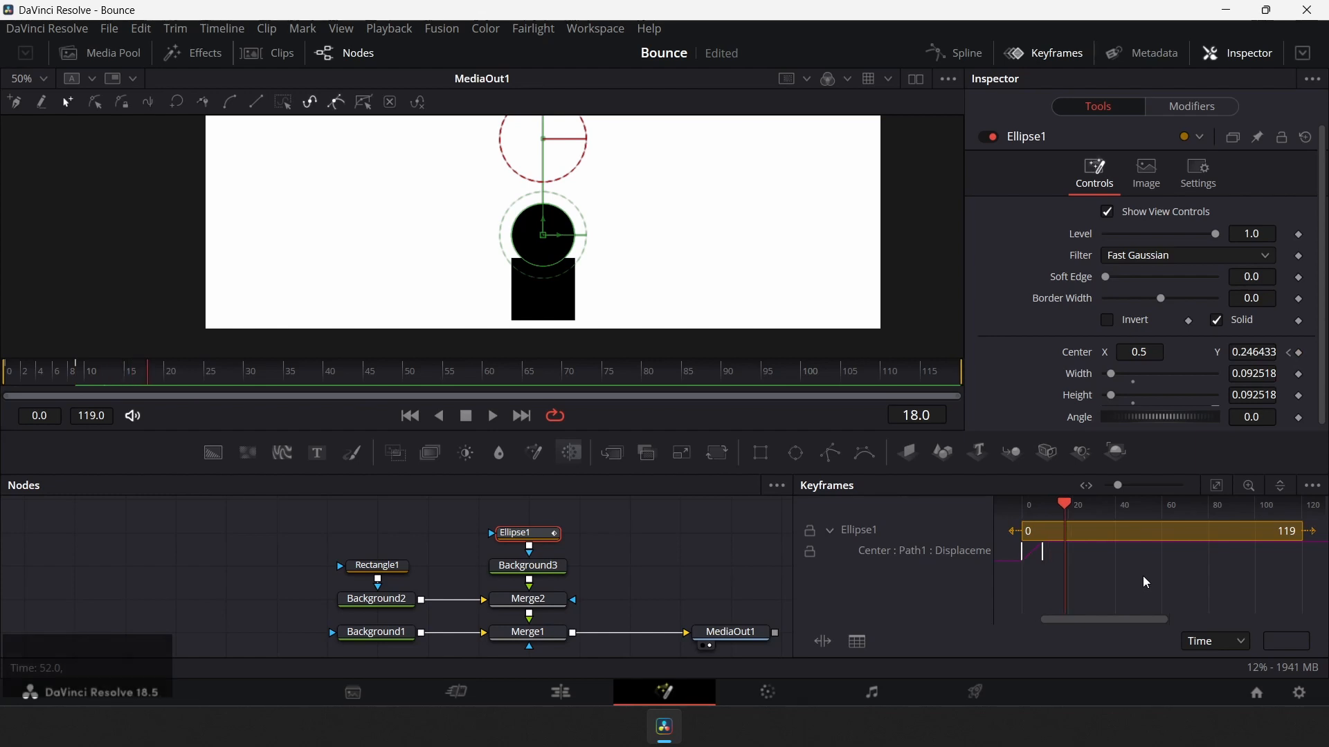
{"action": "scroll", "coordinate": [588, 277], "scroll_direction": "down", "scroll_amount": 2}
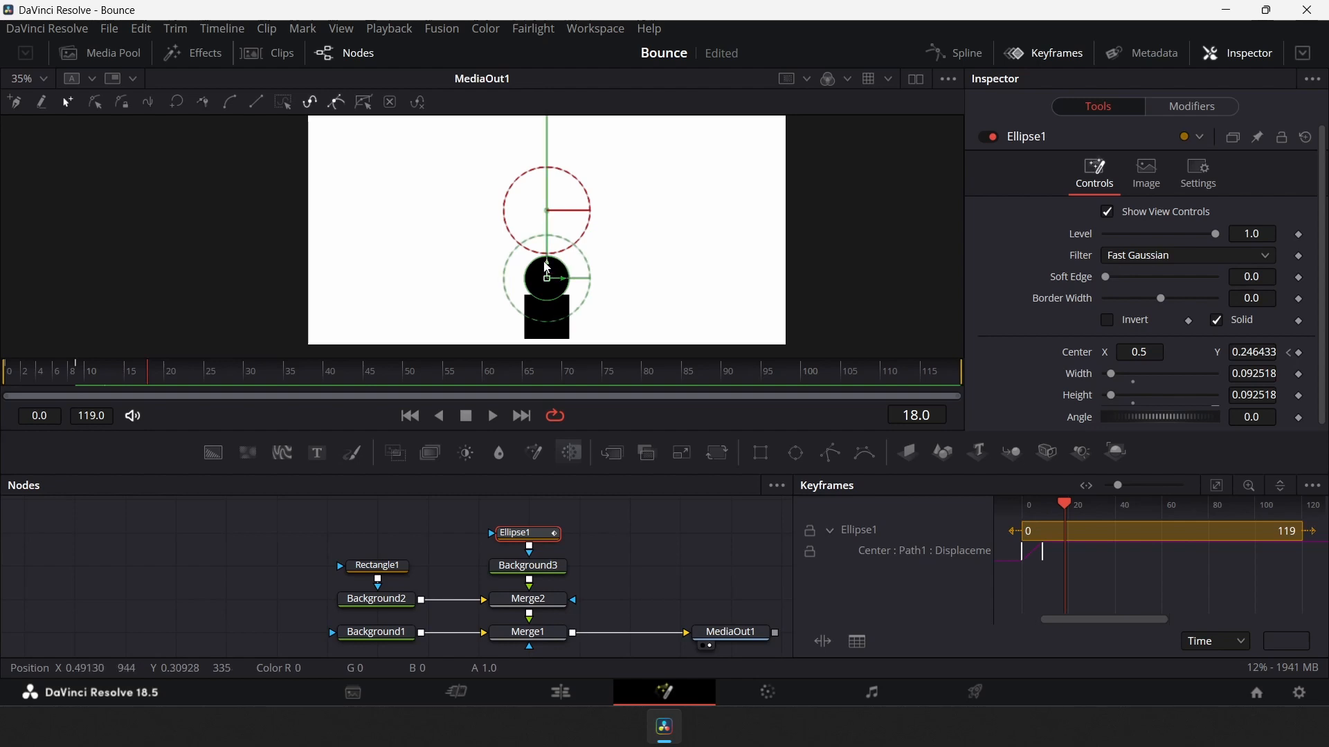
{"action": "left_click_drag", "start_coordinate": [549, 266], "coordinate": [550, 159]}
{"action": "scroll", "coordinate": [570, 191], "scroll_direction": "up", "scroll_amount": 1}
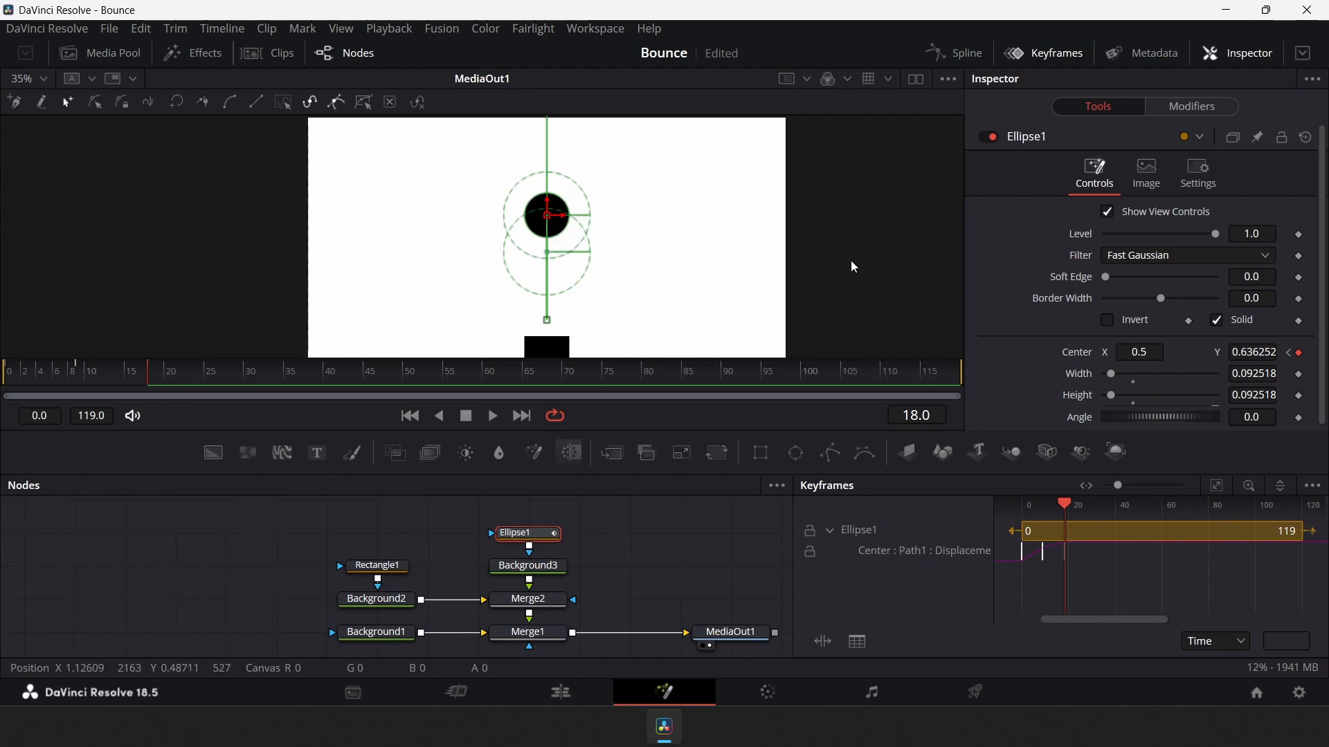
{"action": "key", "text": "ctrl+f"}
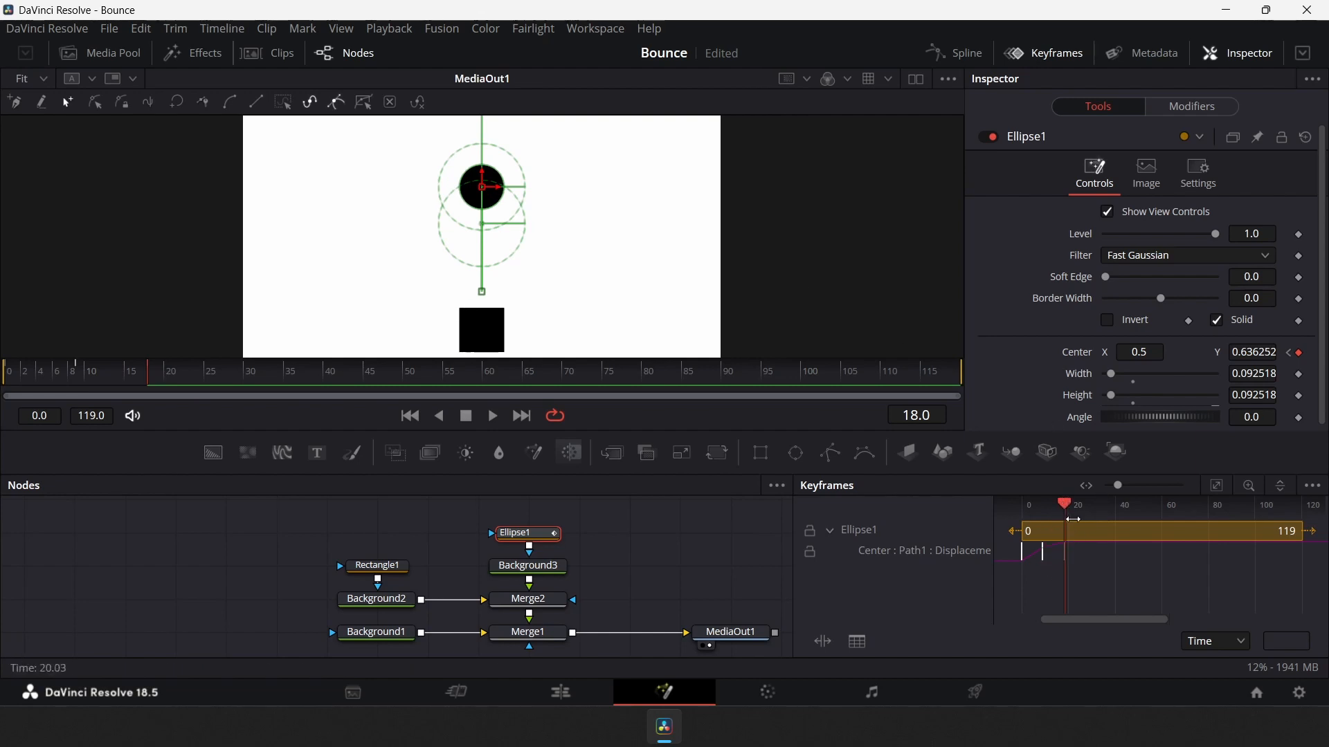
Advance to frame 27, copy the ball's frame 9 Center keyframe and paste it there
{"action": "key", "text": "Right"}
{"action": "key", "text": "Right"}
{"action": "key", "text": "Right"}
{"action": "key", "text": "Right"}
{"action": "key", "text": "Right"}
{"action": "key", "text": "Right"}
{"action": "key", "text": "Right"}
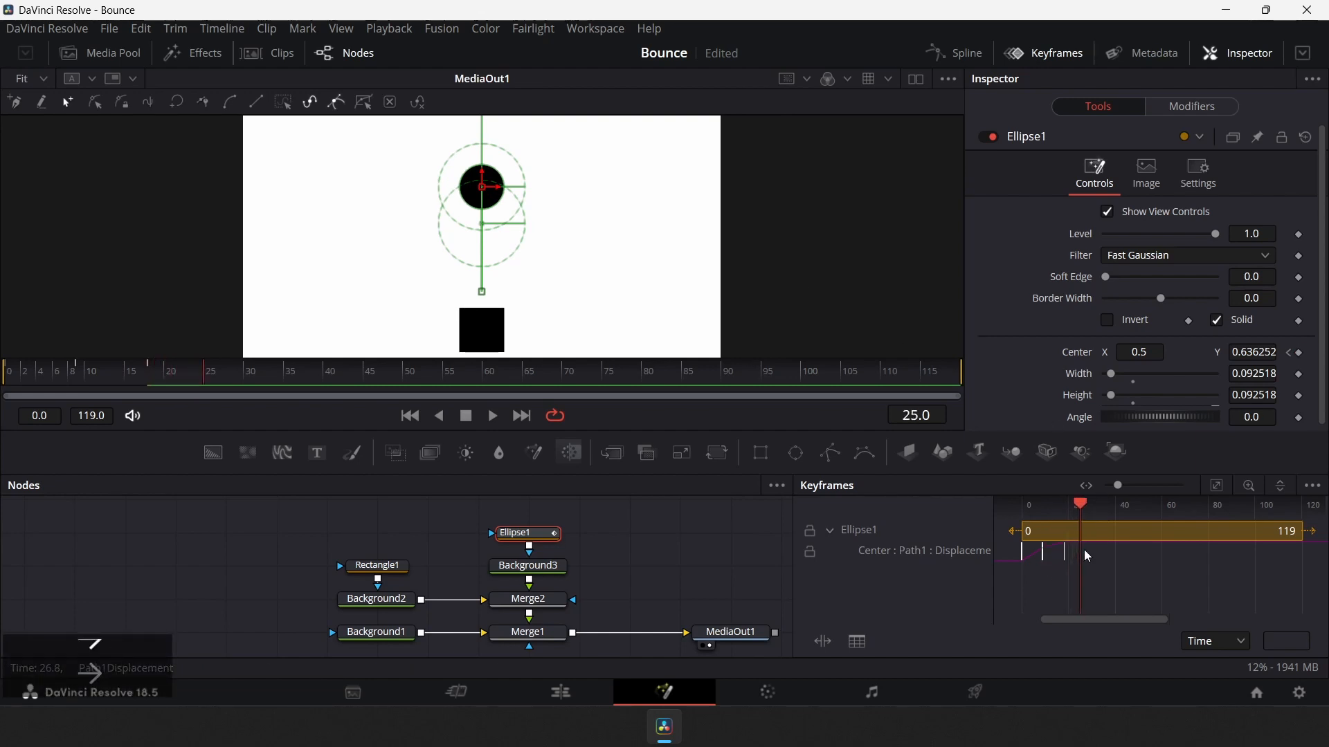
{"action": "key", "text": "Right"}
{"action": "key", "text": "Right"}
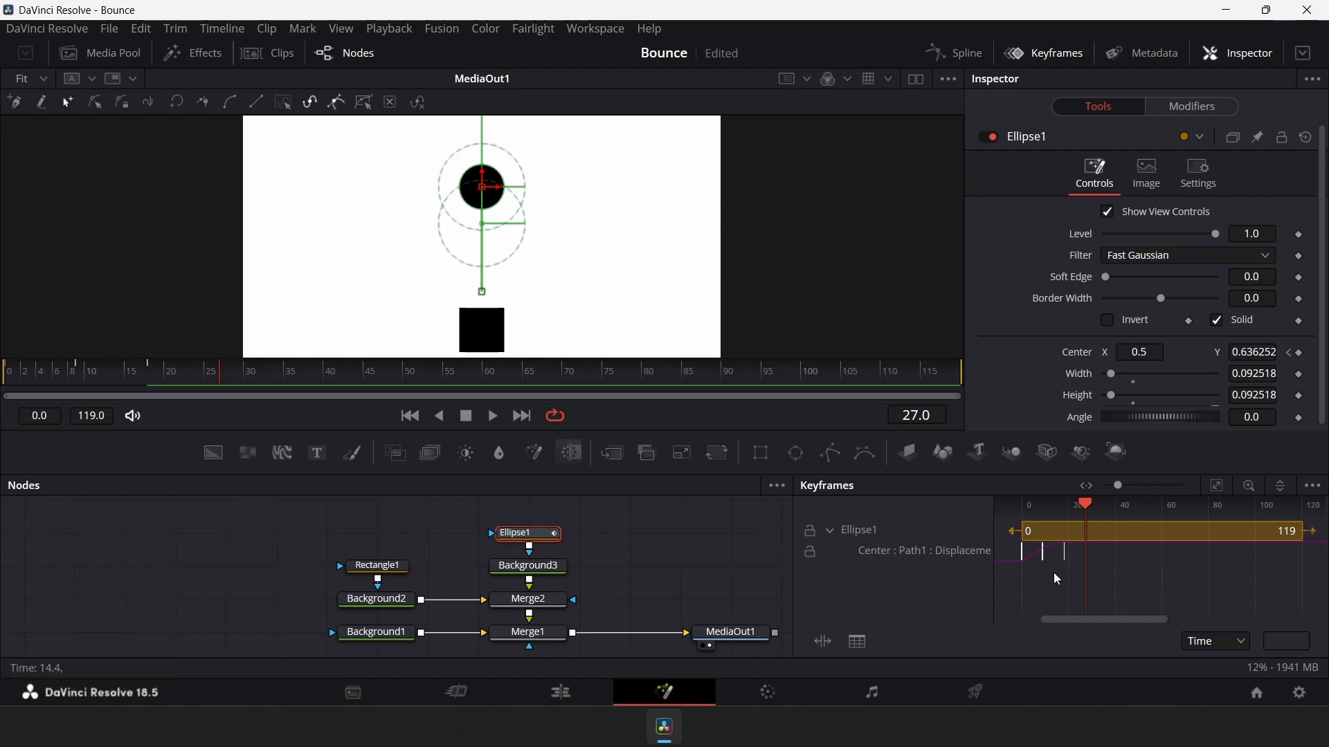
{"action": "left_click_drag", "start_coordinate": [1053, 570], "coordinate": [1032, 550]}
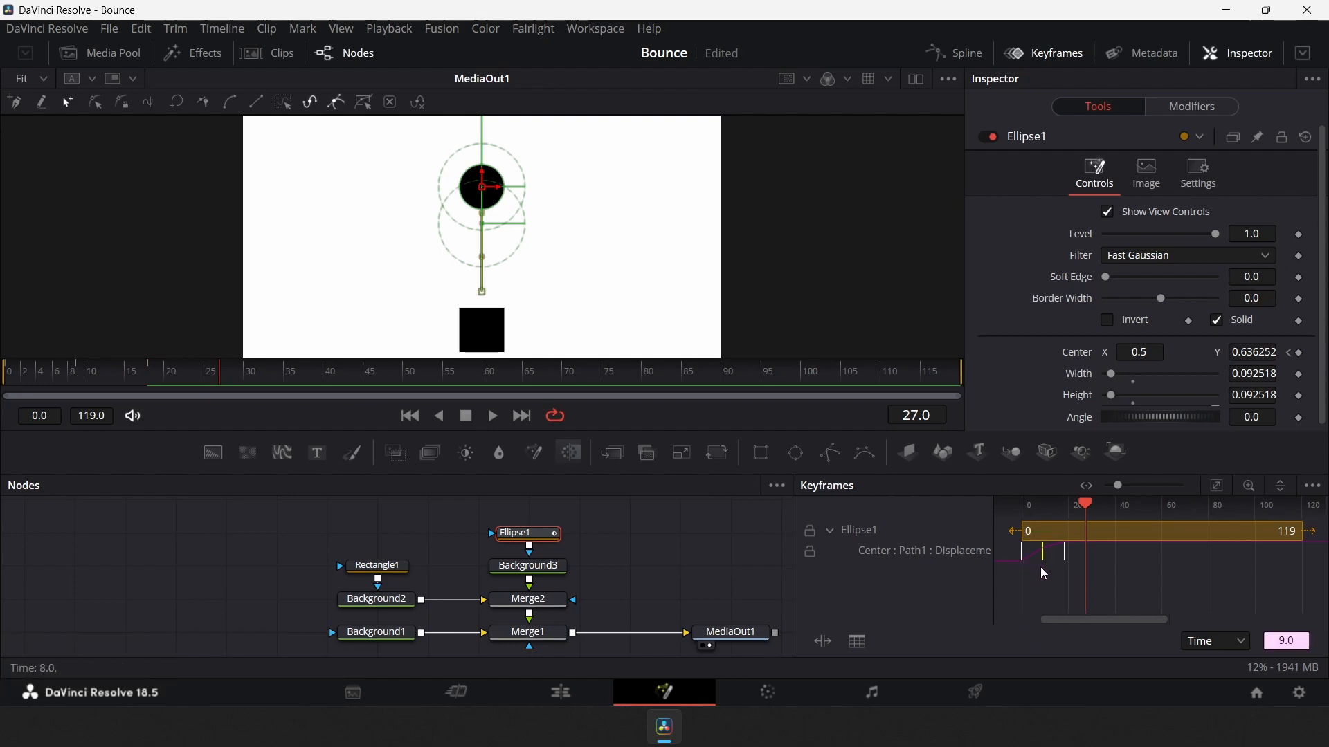
{"action": "key", "text": "ctrl+c"}
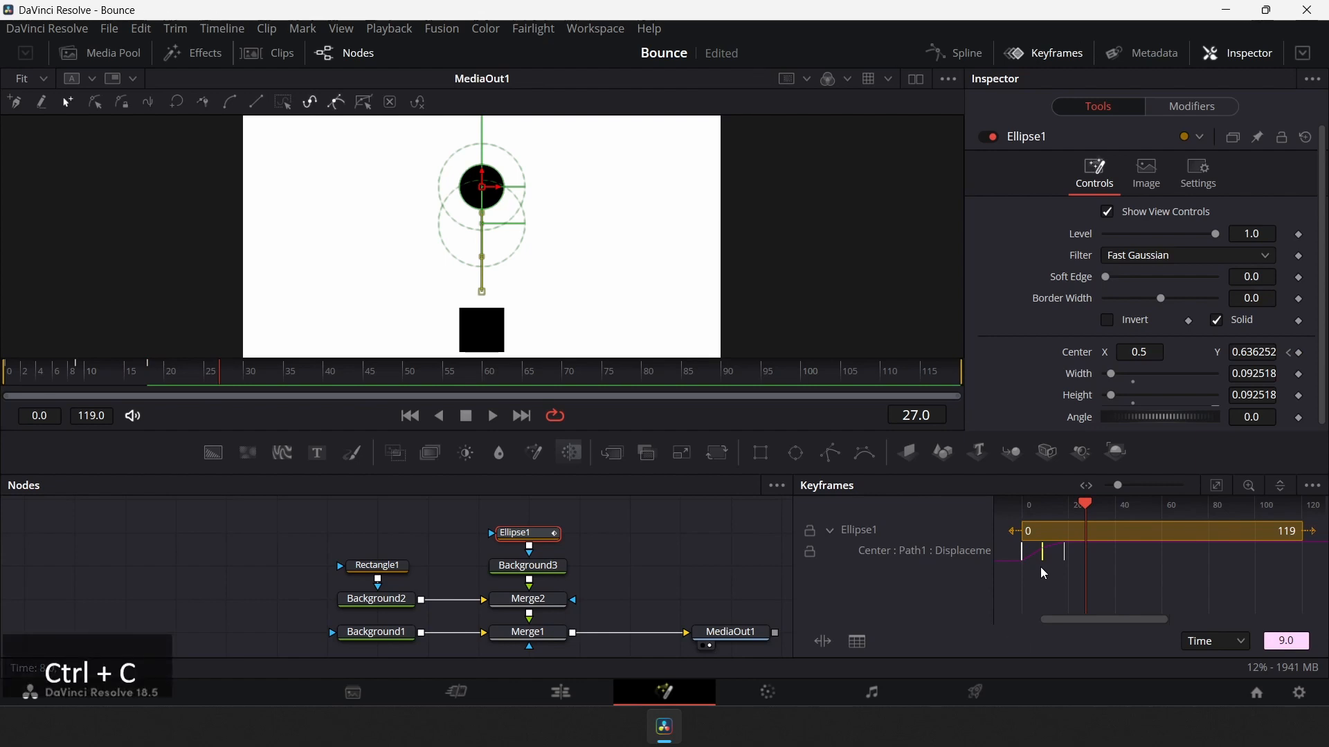
{"action": "left_click", "coordinate": [1100, 555]}
{"action": "key", "text": "ctrl+v"}
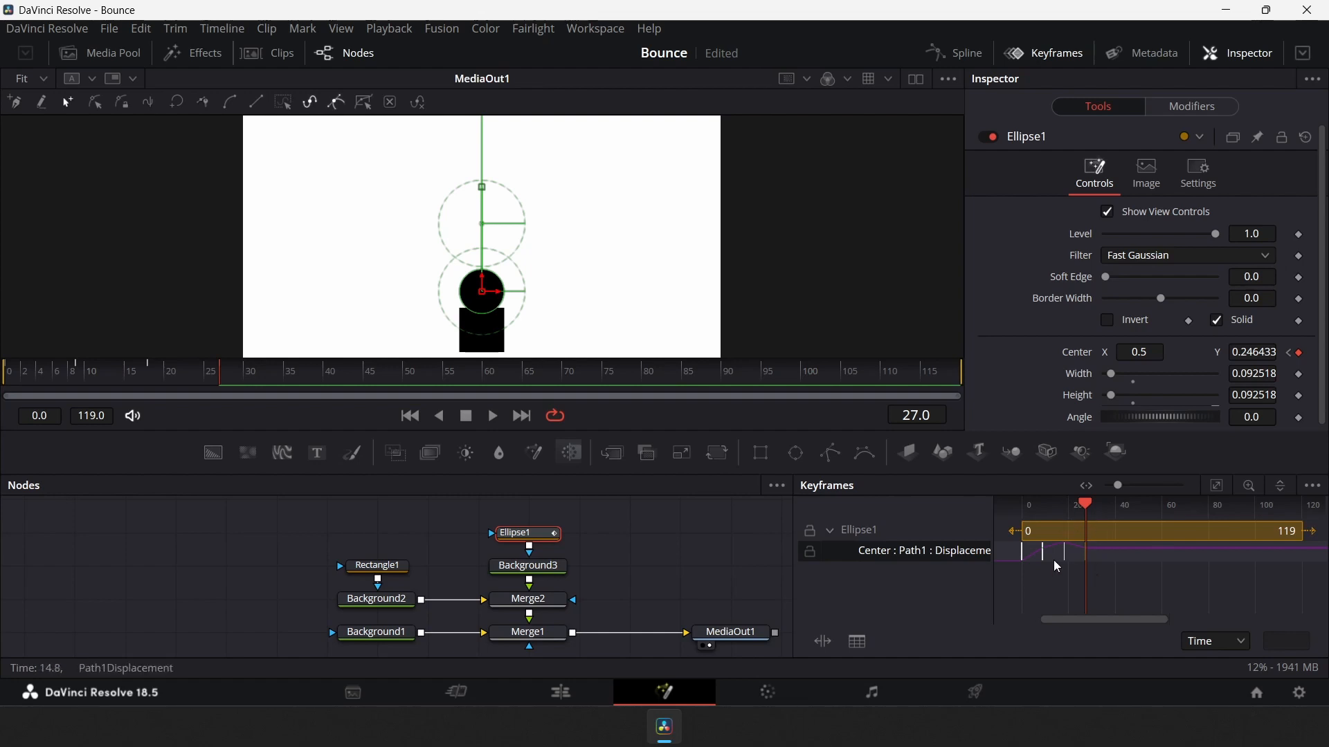
{"action": "left_click", "coordinate": [1064, 582]}
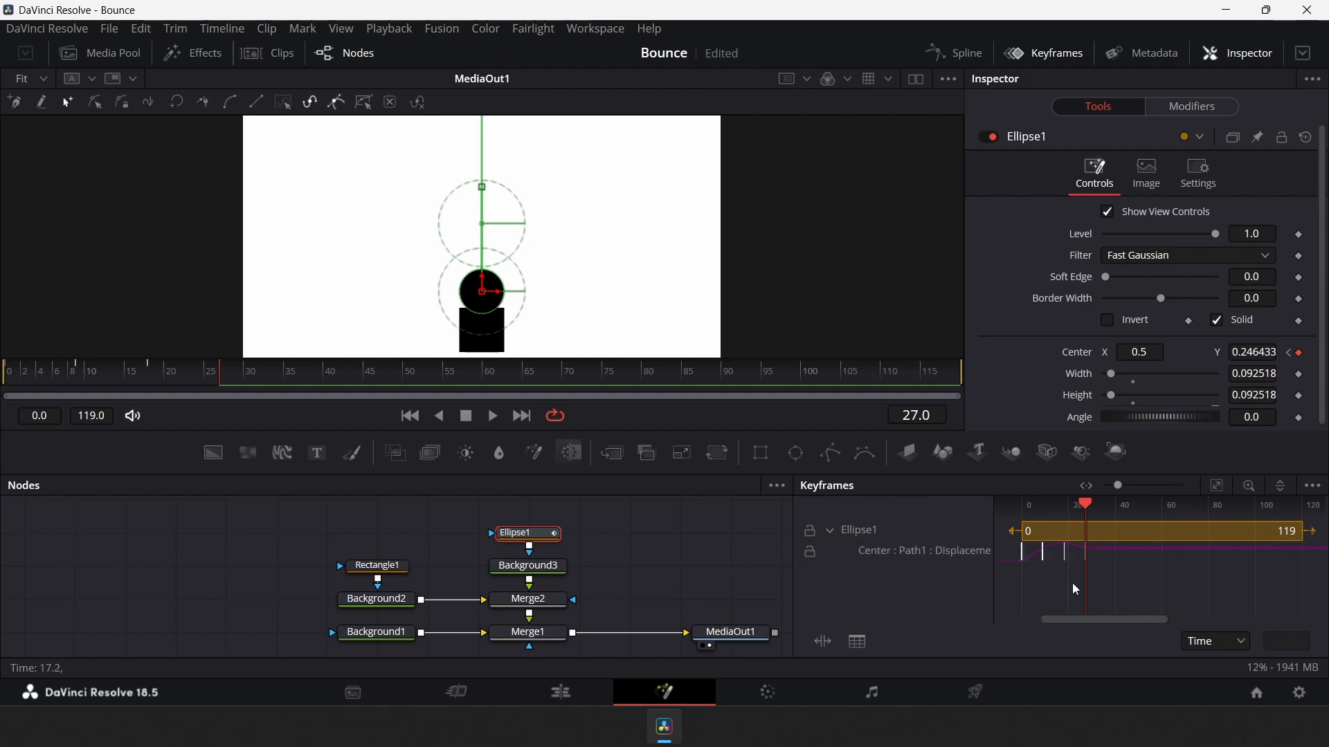
{"action": "left_click", "coordinate": [1152, 554]}
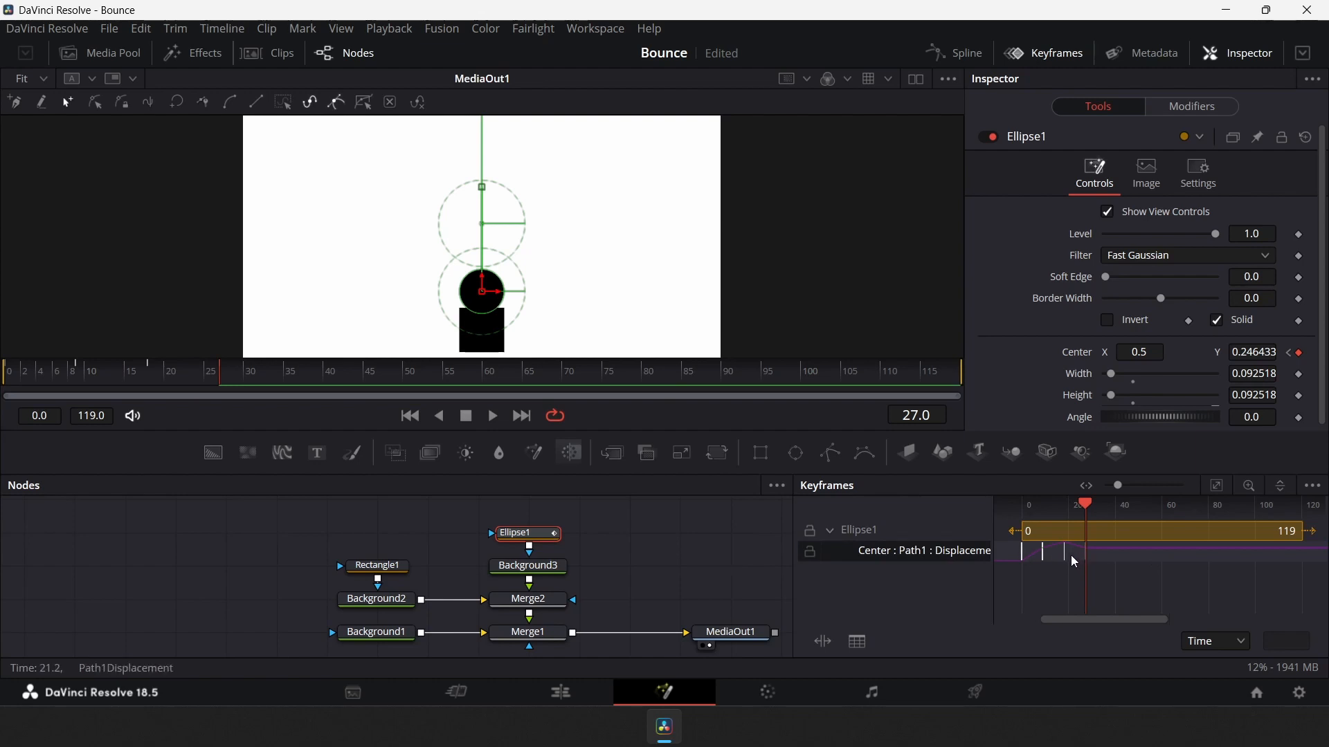
{"action": "mouse_move", "coordinate": [1070, 555]}
{"action": "left_mouse_down"}
{"action": "mouse_move", "coordinate": [1049, 539]}
{"action": "mouse_move", "coordinate": [1093, 552]}
{"action": "left_mouse_up"}
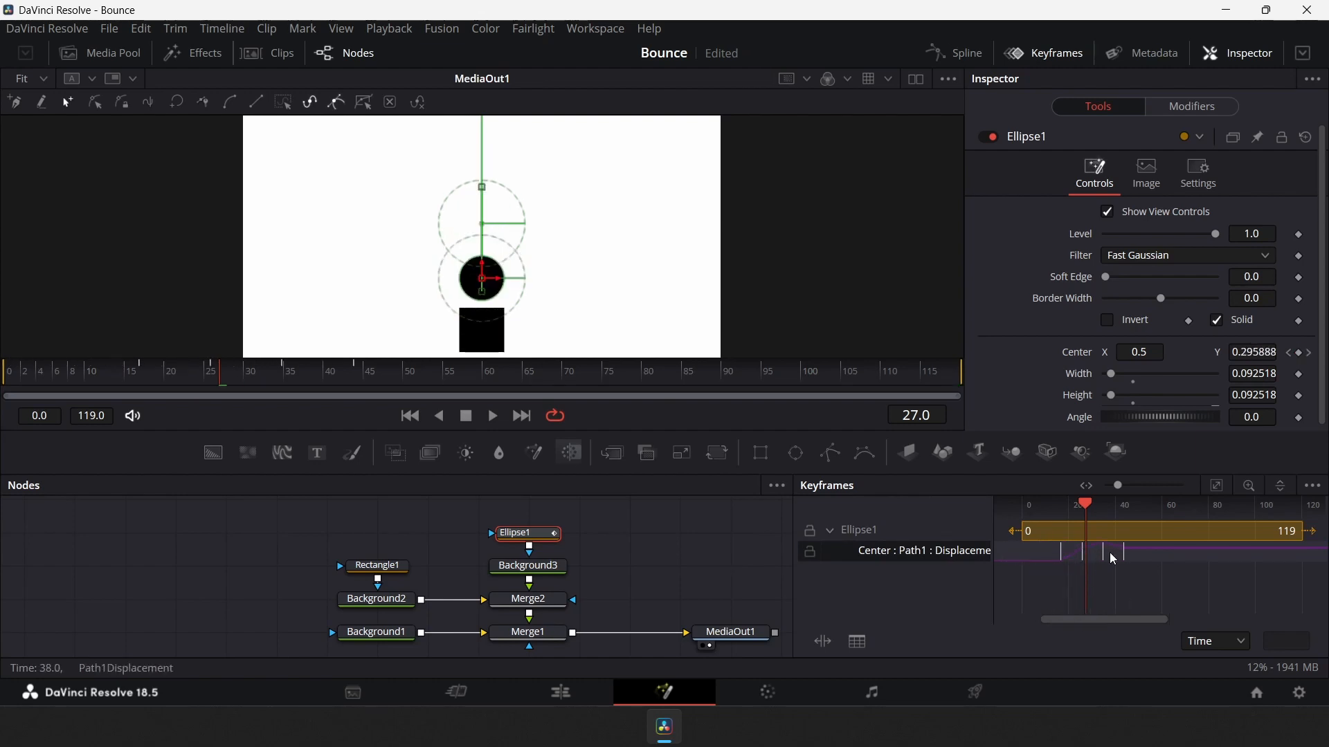
{"action": "key", "text": "ctrl+z"}
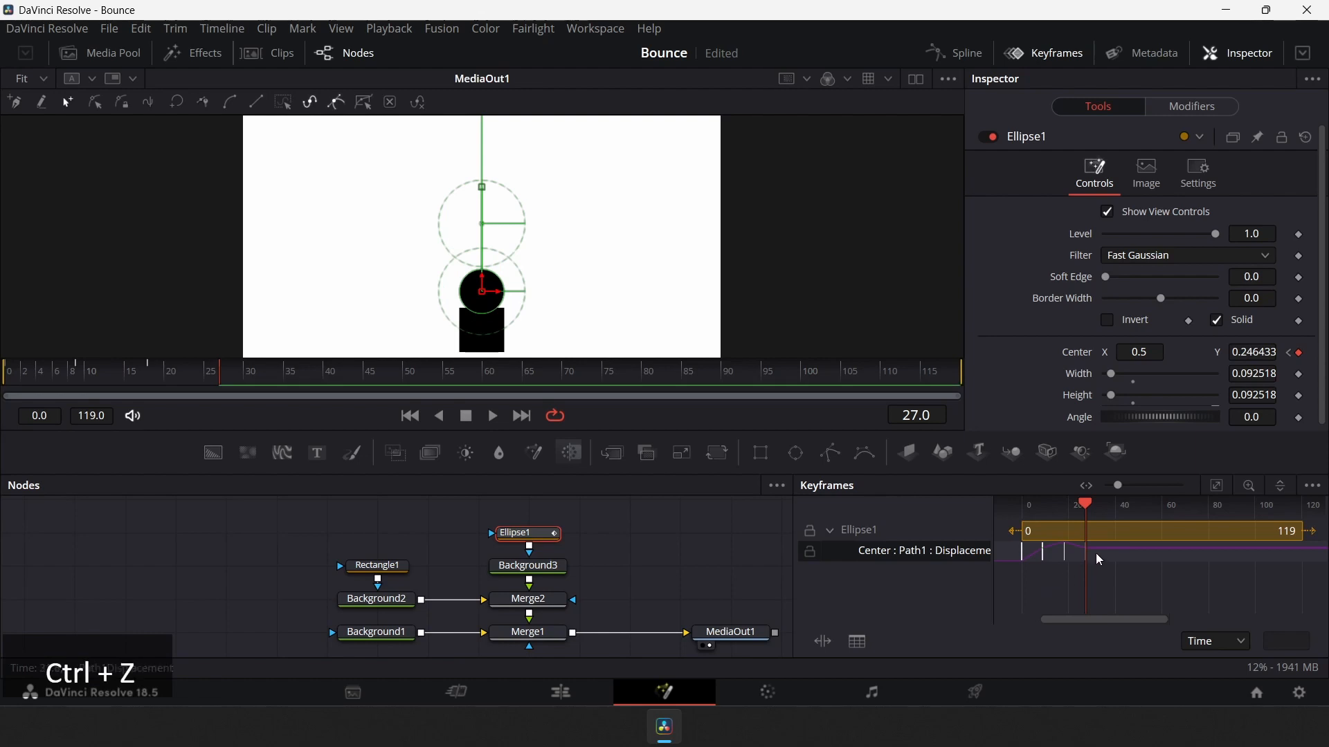
{"action": "left_click", "coordinate": [1141, 576]}
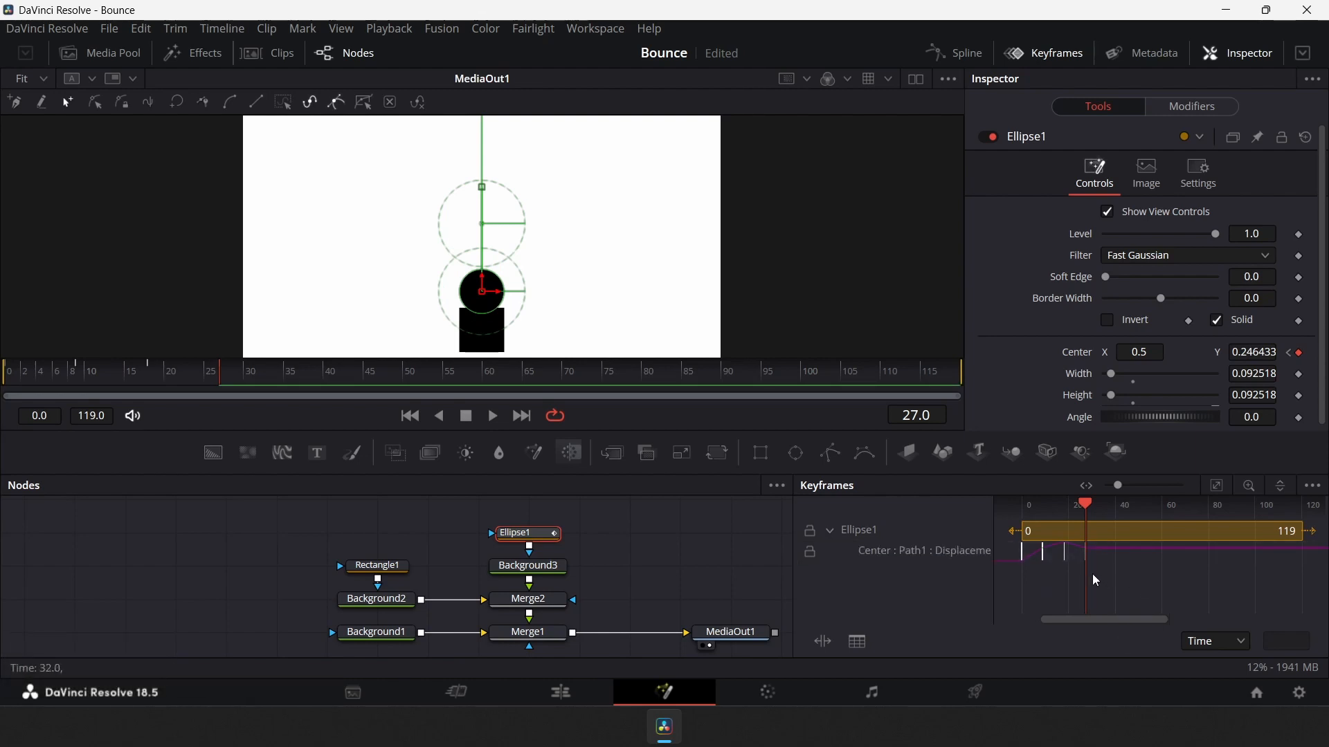
{"action": "left_click_drag", "start_coordinate": [1072, 577], "coordinate": [1052, 542]}
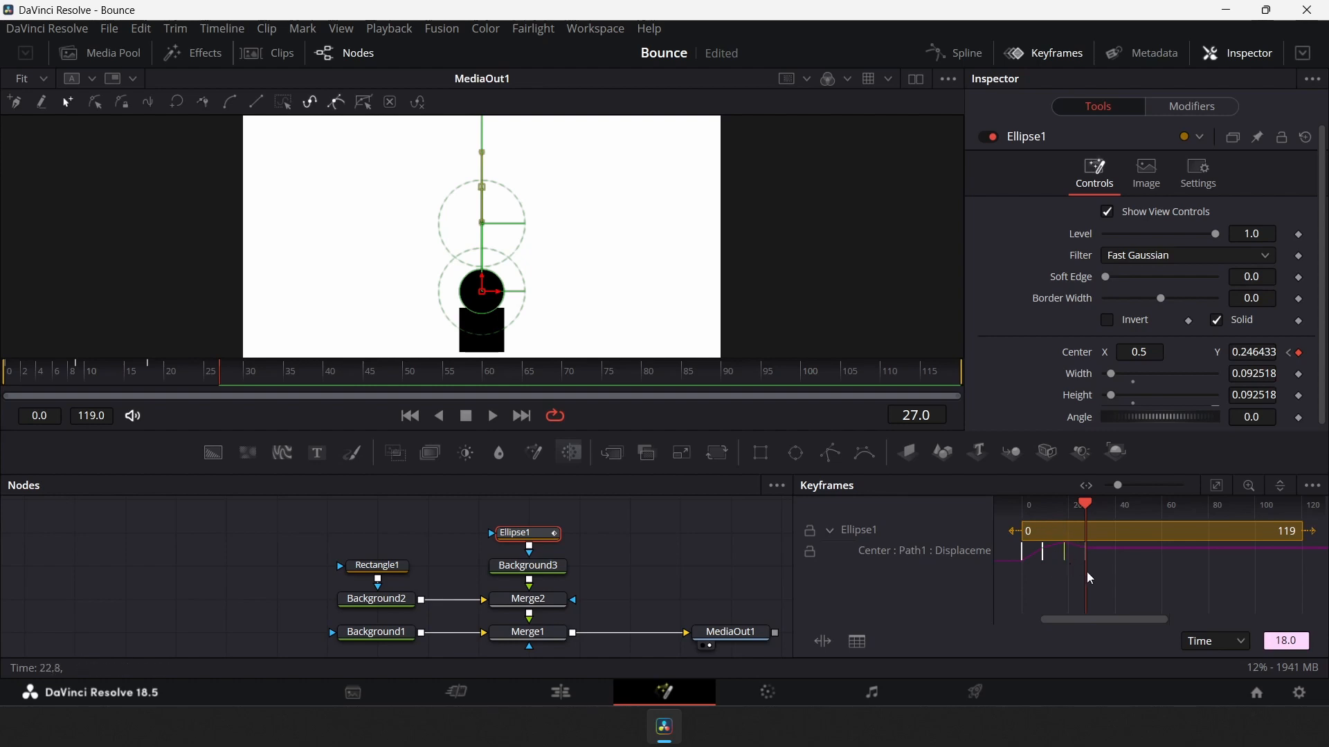
{"action": "left_click", "coordinate": [1183, 593]}
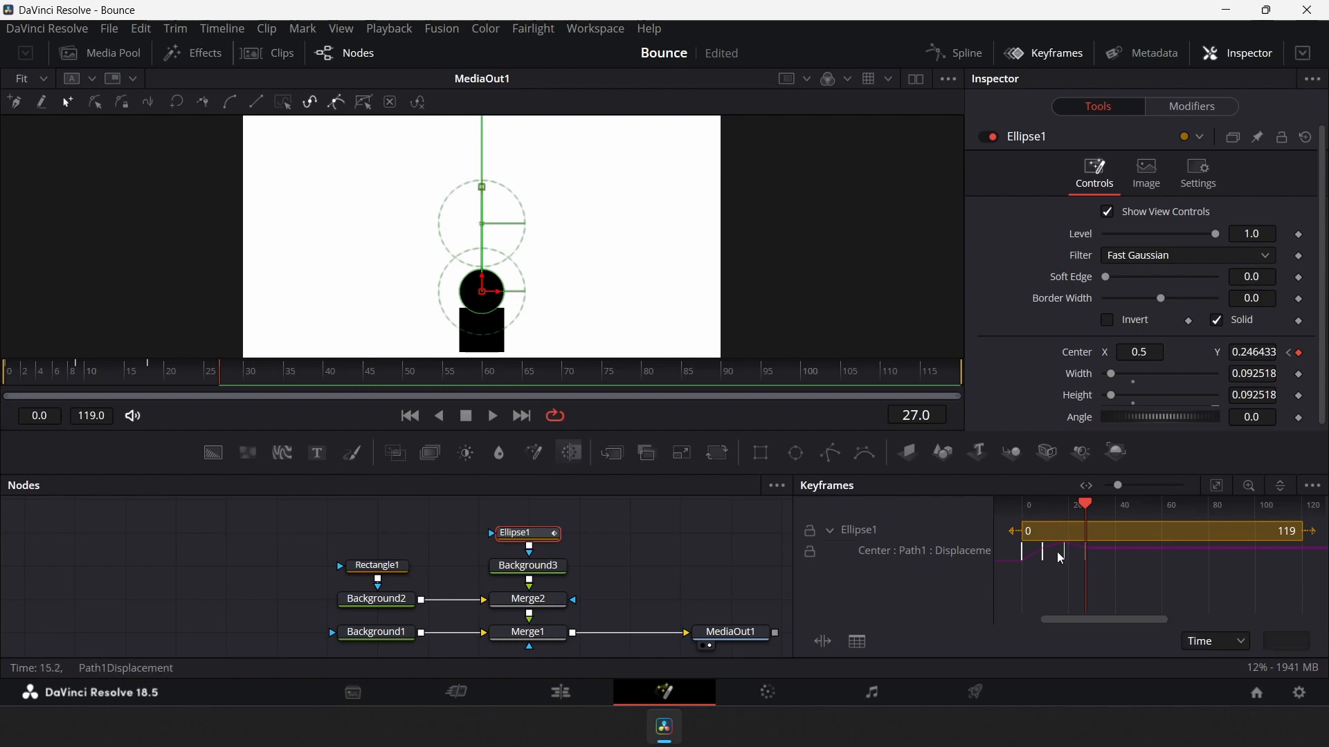
{"action": "left_click_drag", "start_coordinate": [1057, 552], "coordinate": [1074, 564]}
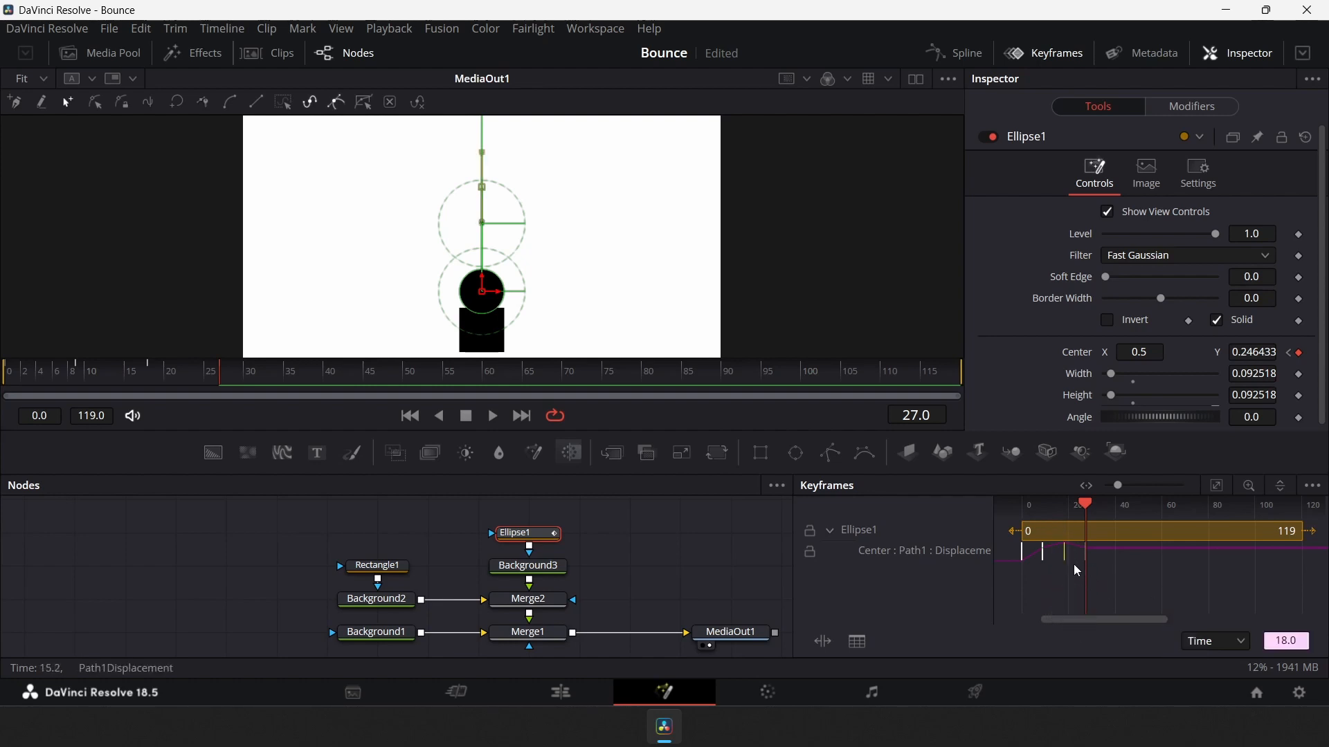
{"action": "left_click", "coordinate": [1160, 584]}
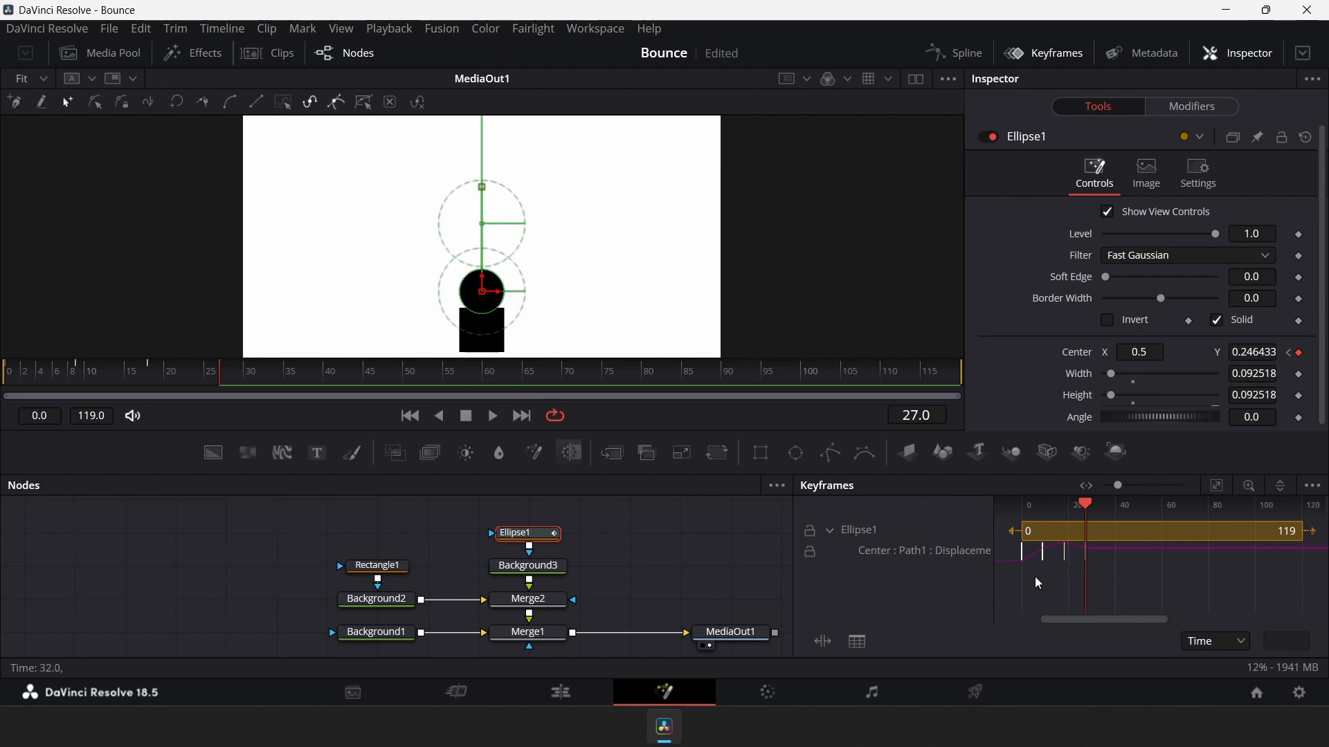
{"action": "left_click_drag", "start_coordinate": [24, 373], "coordinate": [225, 403]}
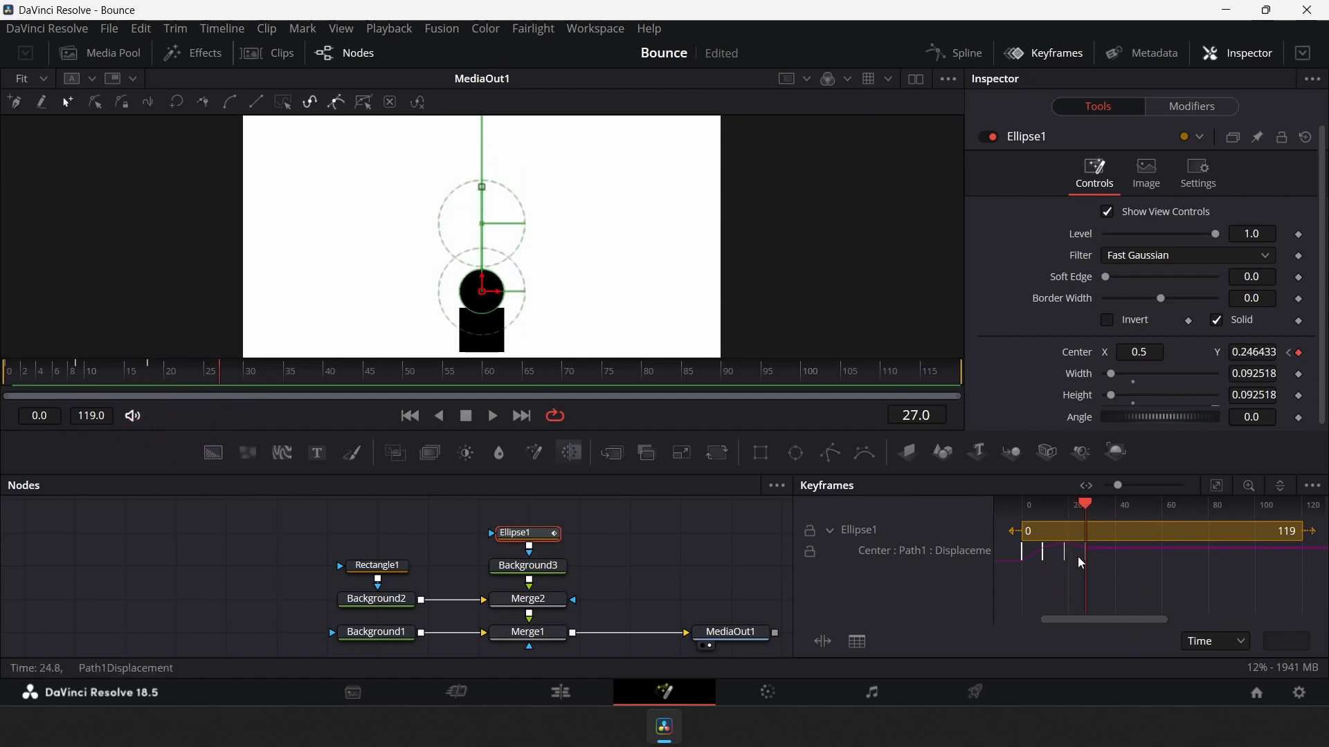
Copy the frame 18 Center keyframe and paste it at frame 36
{"action": "left_click_drag", "start_coordinate": [1115, 579], "coordinate": [1060, 554]}
{"action": "key", "text": "ctrl+c"}
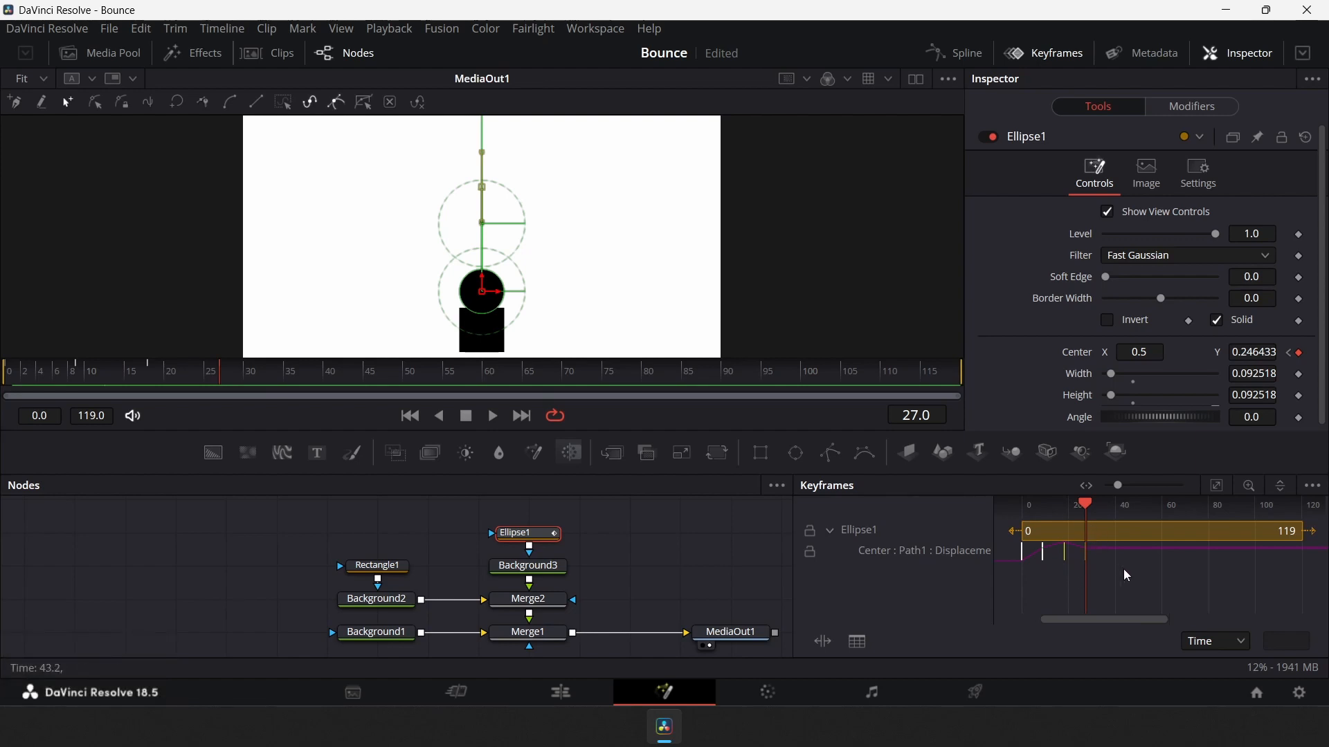
{"action": "key", "text": "Right"}
{"action": "key", "text": "Right"}
{"action": "key", "text": "Right"}
{"action": "key", "text": "Right"}
{"action": "key", "text": "Right"}
{"action": "key", "text": "Right"}
{"action": "key", "text": "Right"}
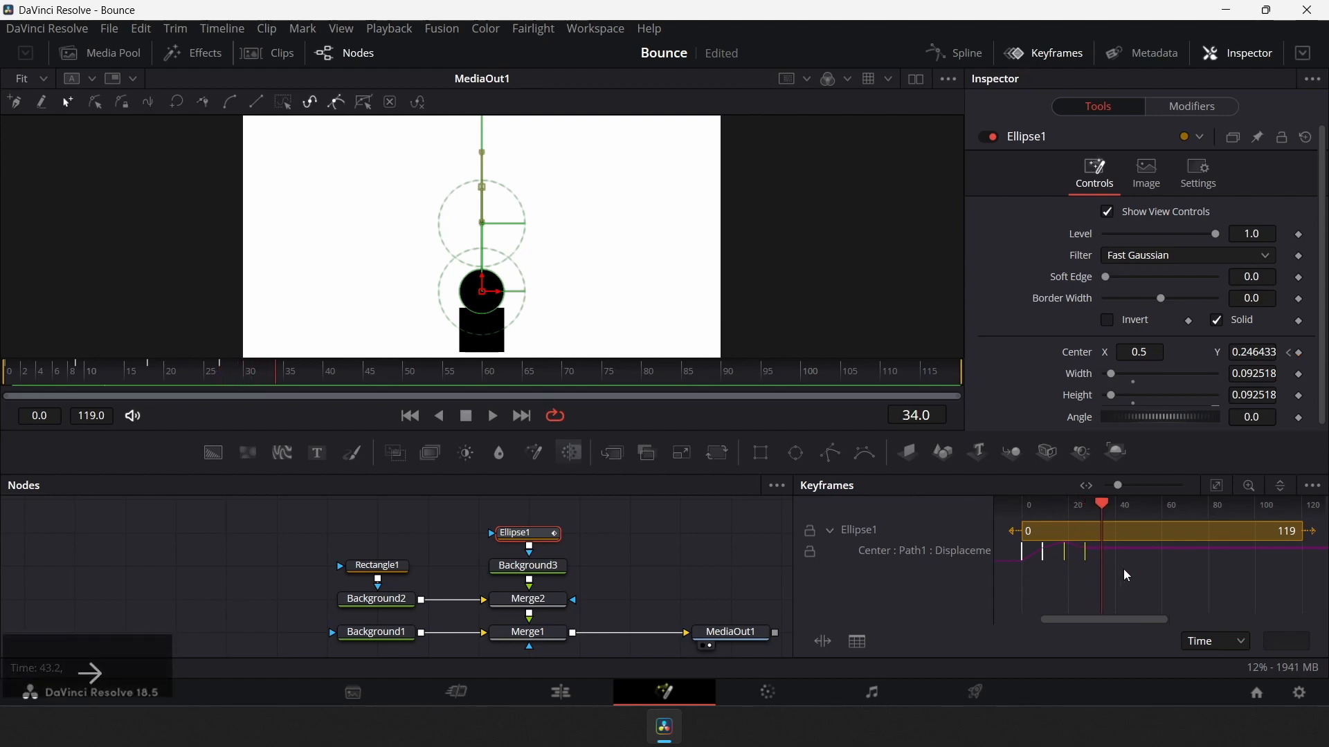
{"action": "key", "text": "Right"}
{"action": "key", "text": "Right"}
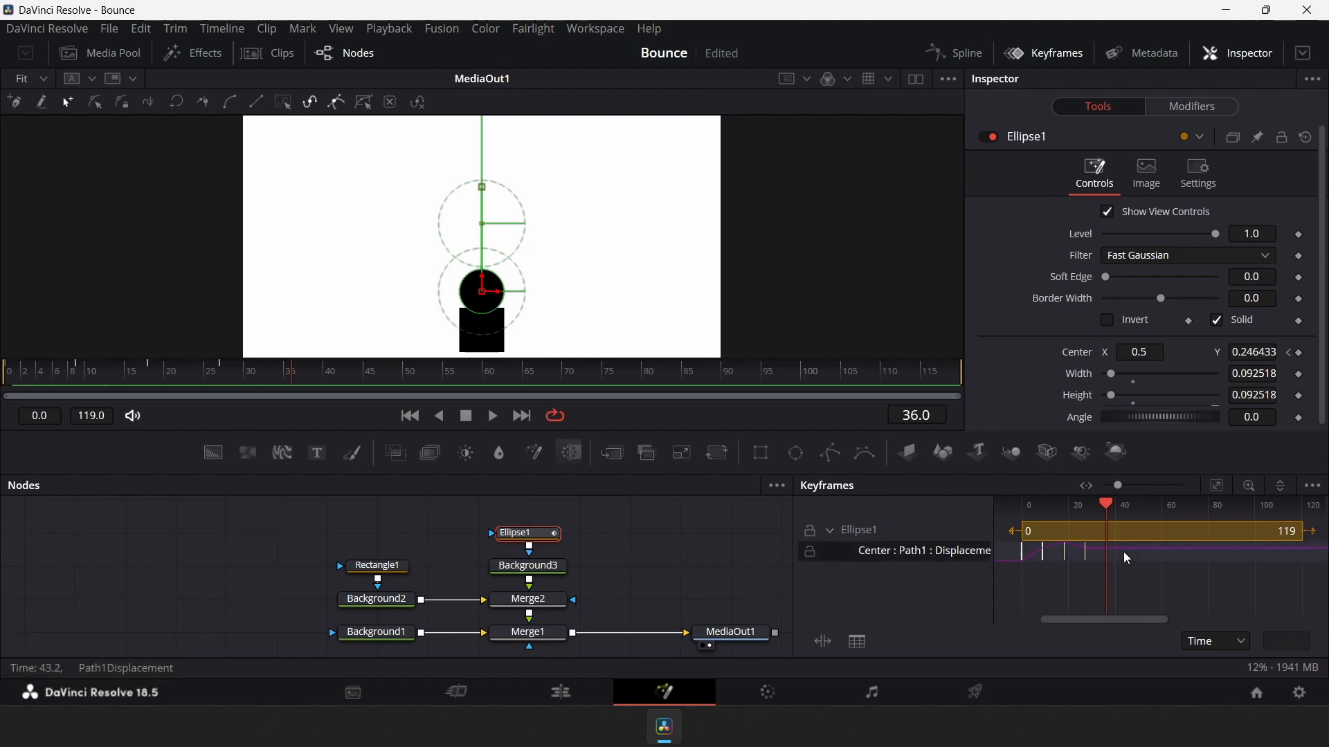
{"action": "key", "text": "ctrl+v"}
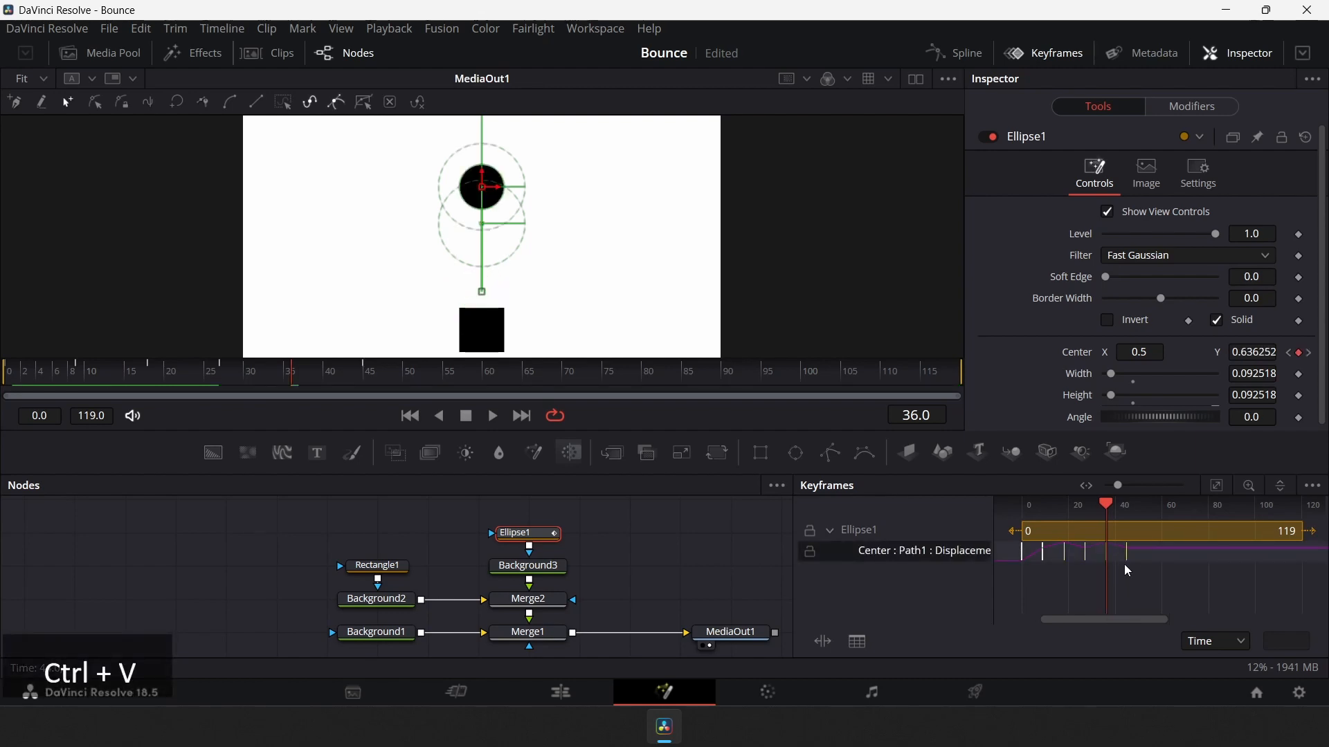
Move the playhead ahead to frame 54 and paste the copied keyframe there
{"action": "left_click_drag", "start_coordinate": [1110, 504], "coordinate": [1127, 509]}
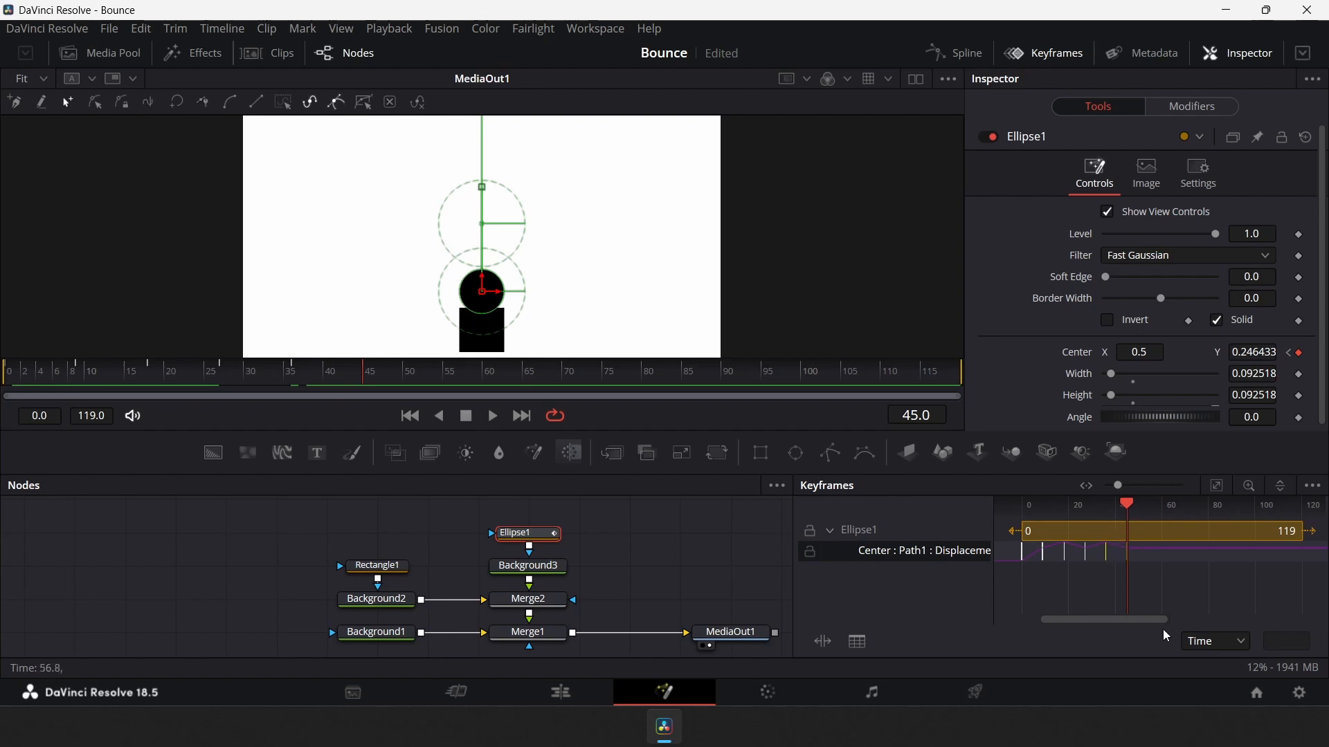
{"action": "key", "text": "Right"}
{"action": "key", "text": "Right"}
{"action": "key", "text": "Right"}
{"action": "key", "text": "Right"}
{"action": "key", "text": "Right"}
{"action": "key", "text": "Right"}
{"action": "key", "text": "Right"}
{"action": "key", "text": "Right"}
{"action": "key", "text": "Right"}
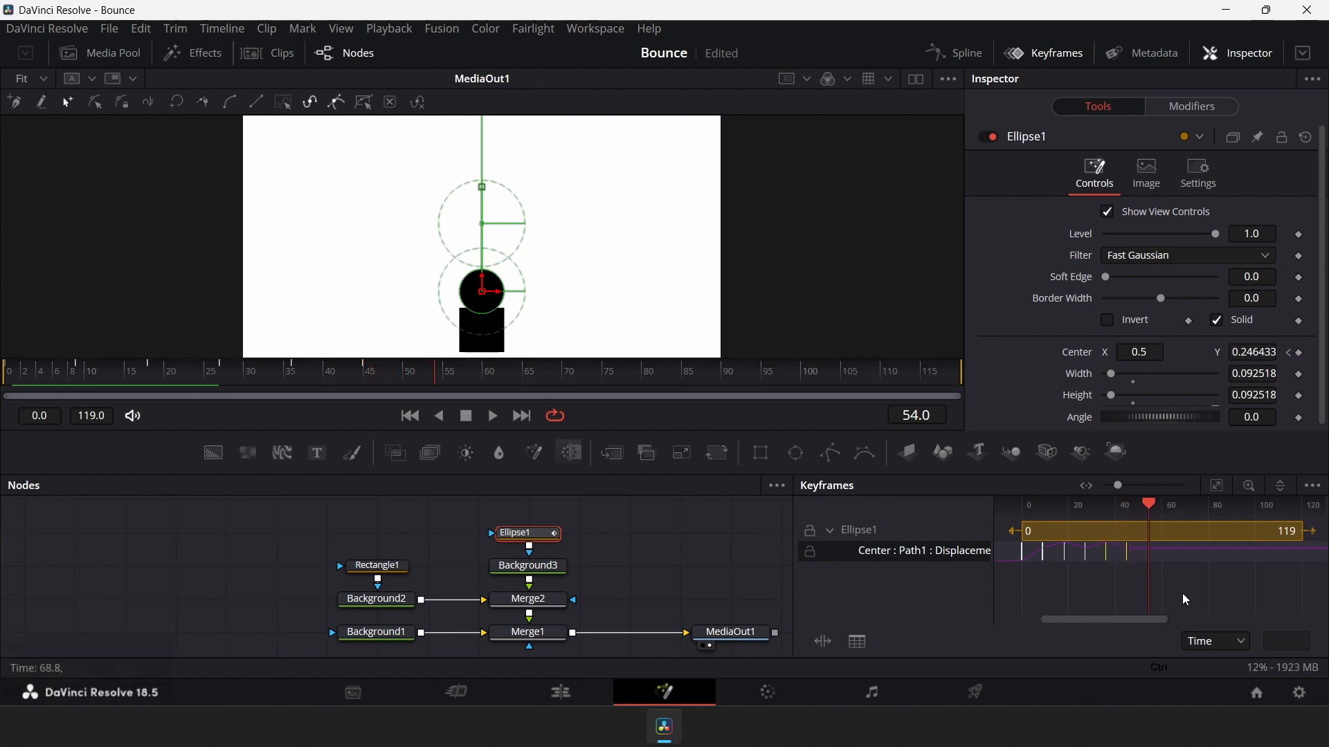
{"action": "key", "text": "ctrl+v"}
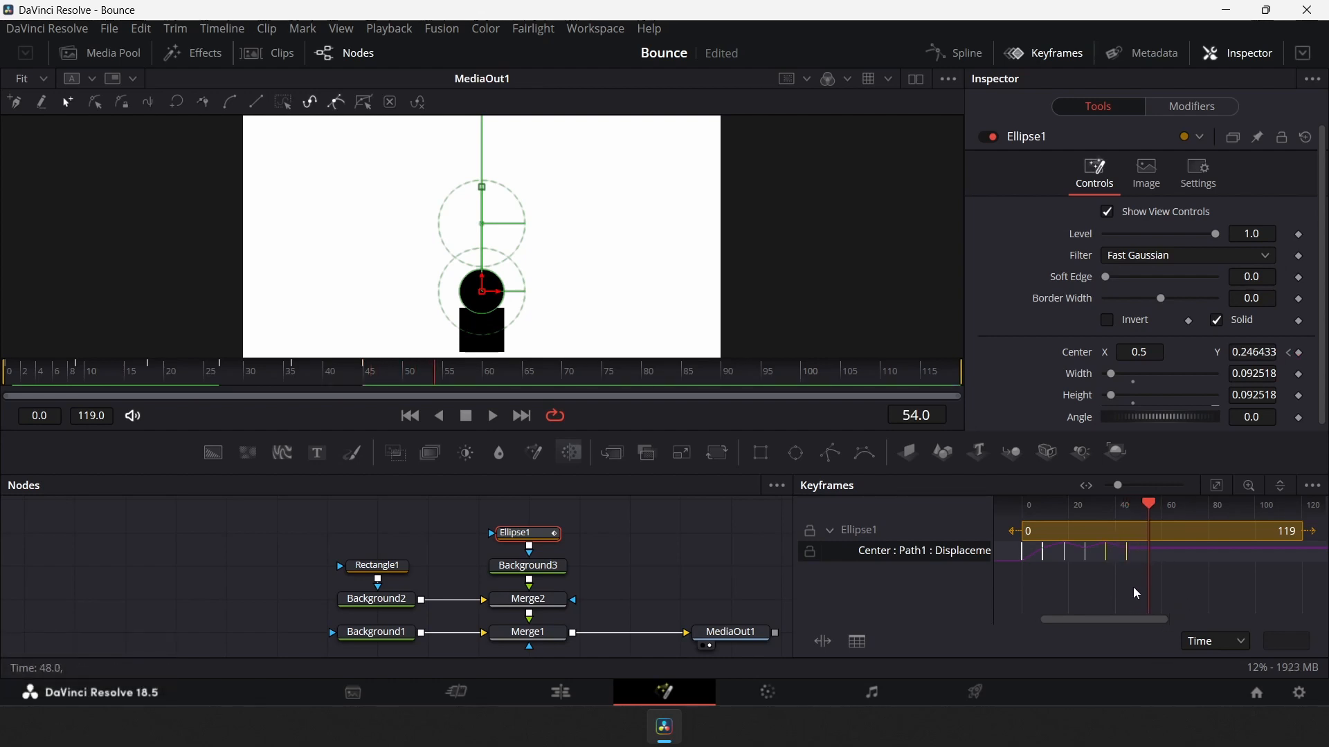
Copy the last two Center keyframes of the ball and paste them starting at frame 54
{"action": "left_click_drag", "start_coordinate": [1101, 554], "coordinate": [1134, 641]}
{"action": "key", "text": "ctrl+c"}
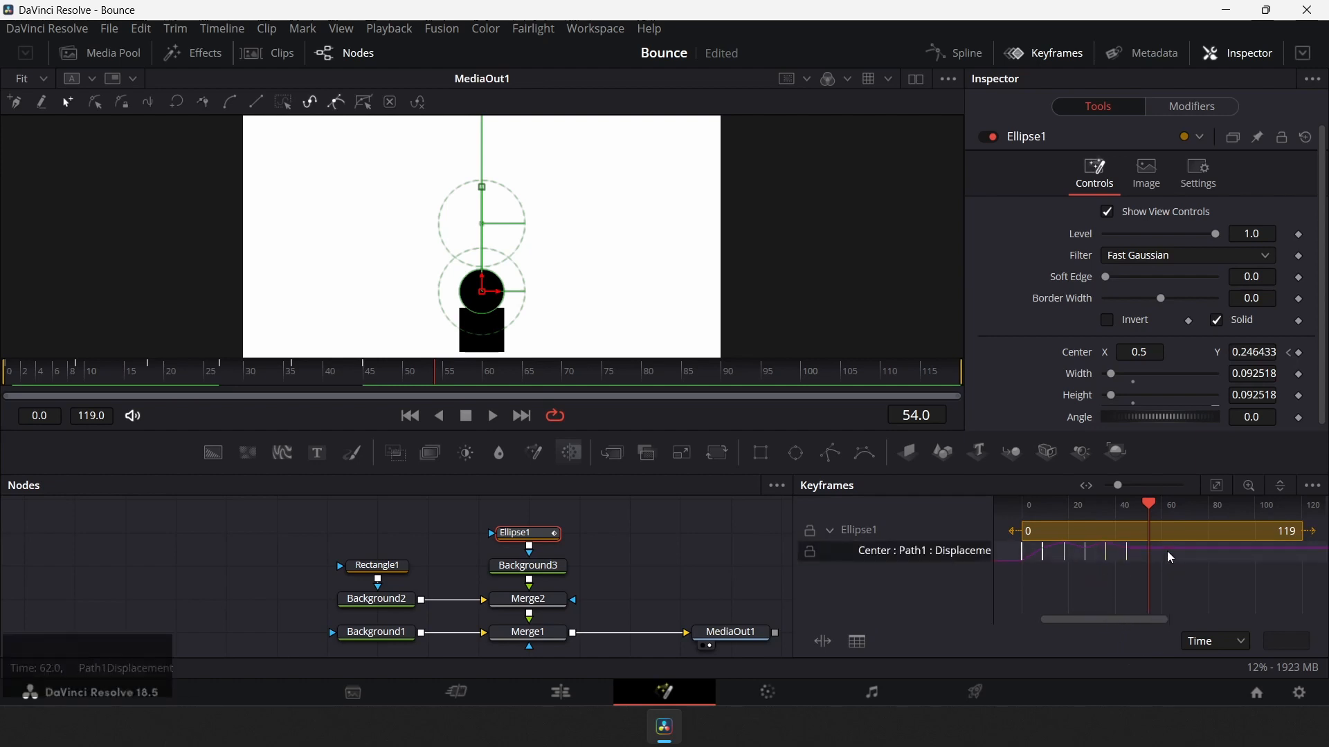
{"action": "key", "text": "ctrl+v"}
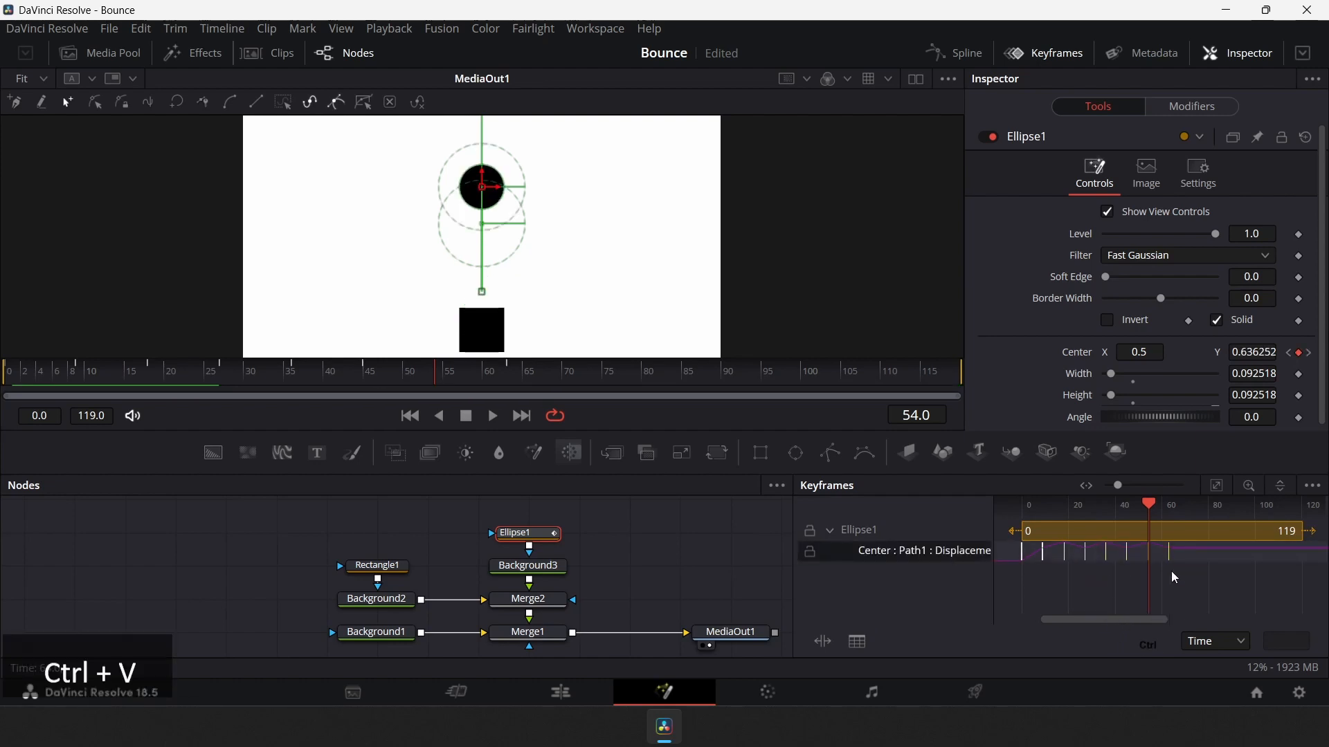
Play the animation from the start to preview the bounce
{"action": "left_click", "coordinate": [1148, 506]}
{"action": "left_click_drag", "start_coordinate": [1148, 506], "coordinate": [1021, 551]}
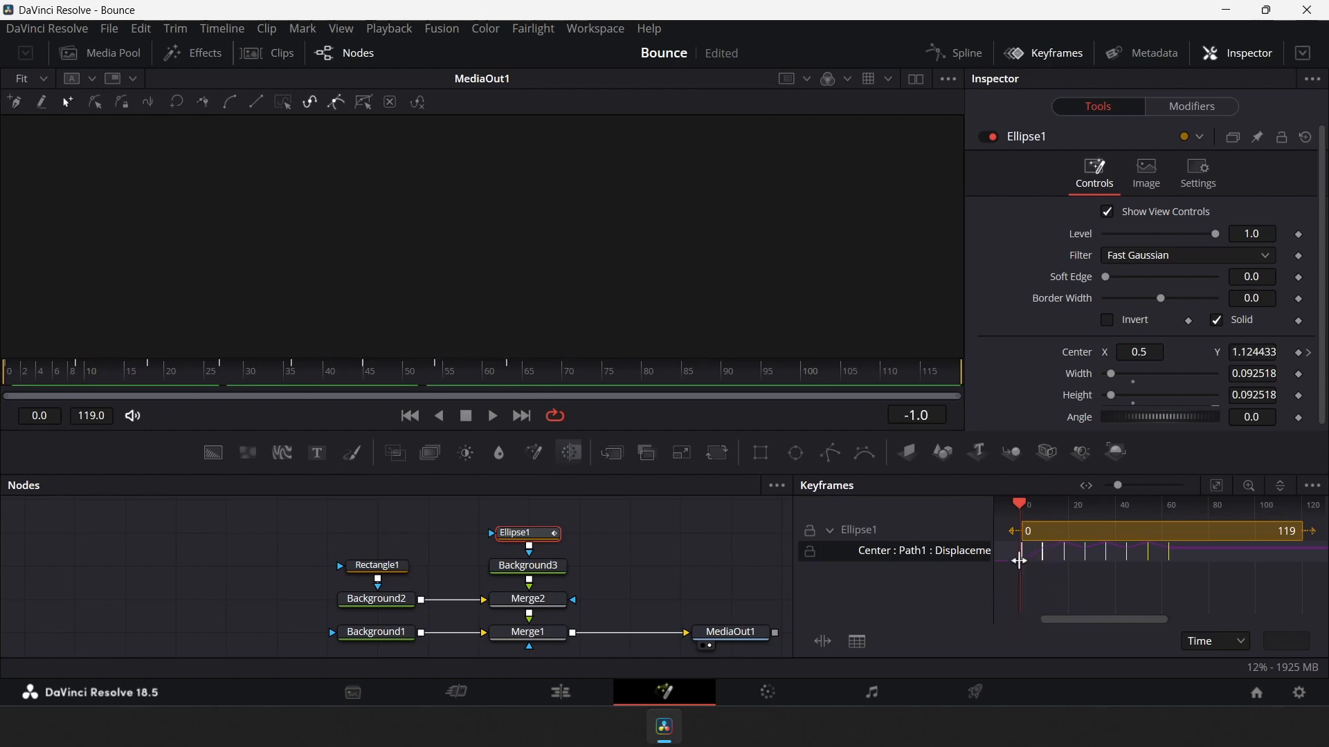
{"action": "left_click", "coordinate": [494, 417]}
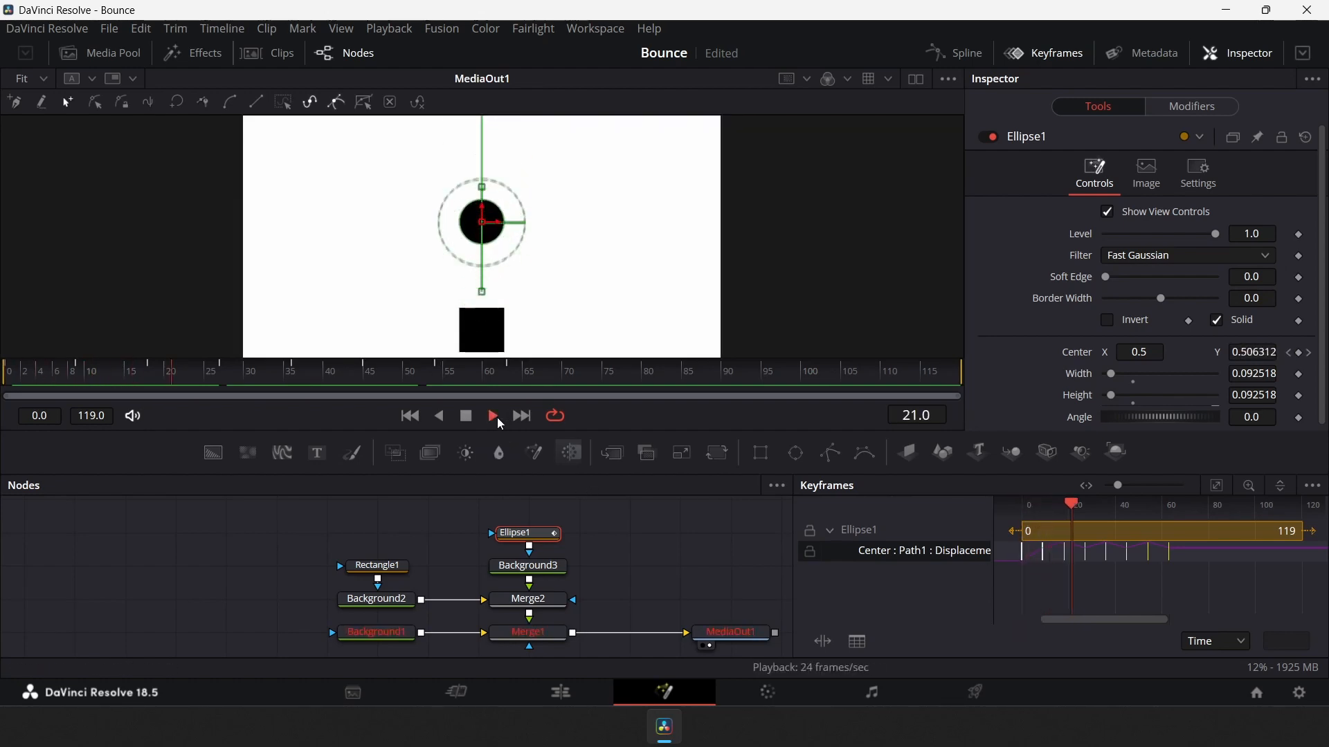
{"action": "left_click", "coordinate": [494, 416]}
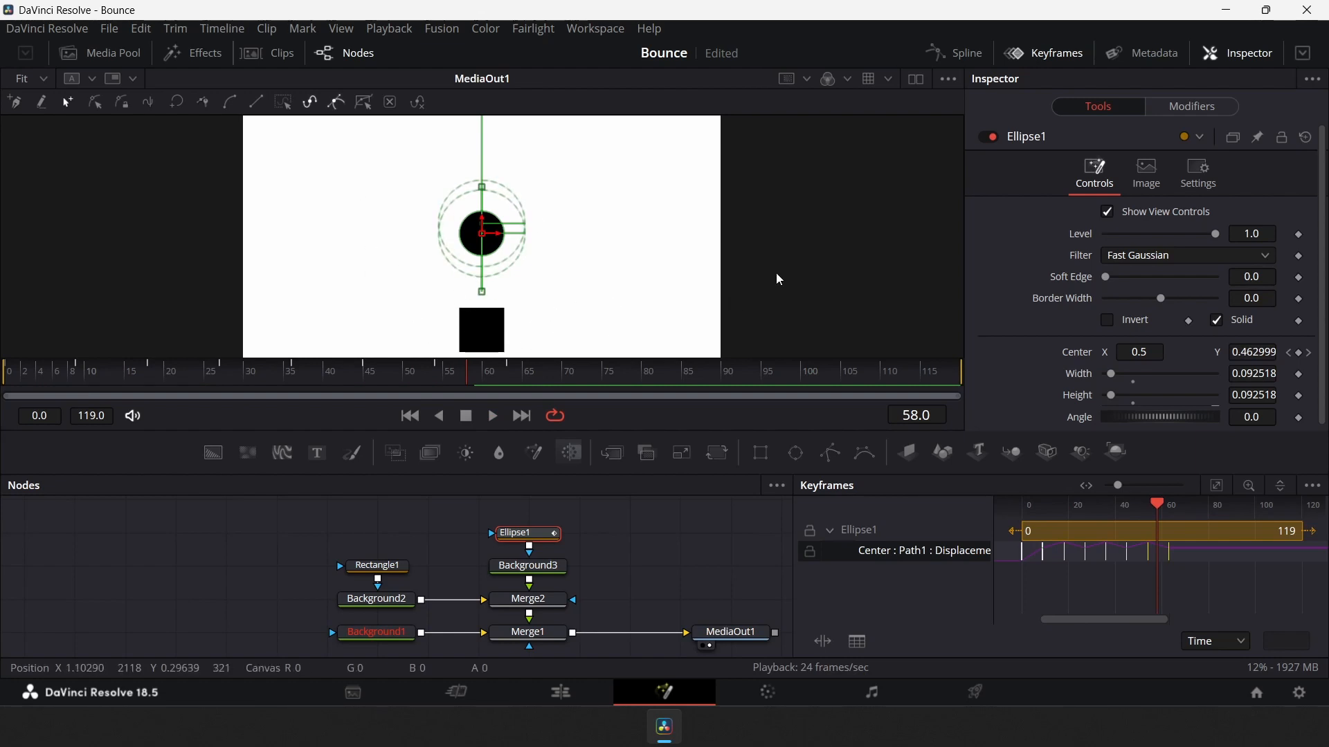
In the Spline editor, select the upper keyframes of the Center Displacement curve and make their tangents flat
{"action": "left_click", "coordinate": [945, 59]}
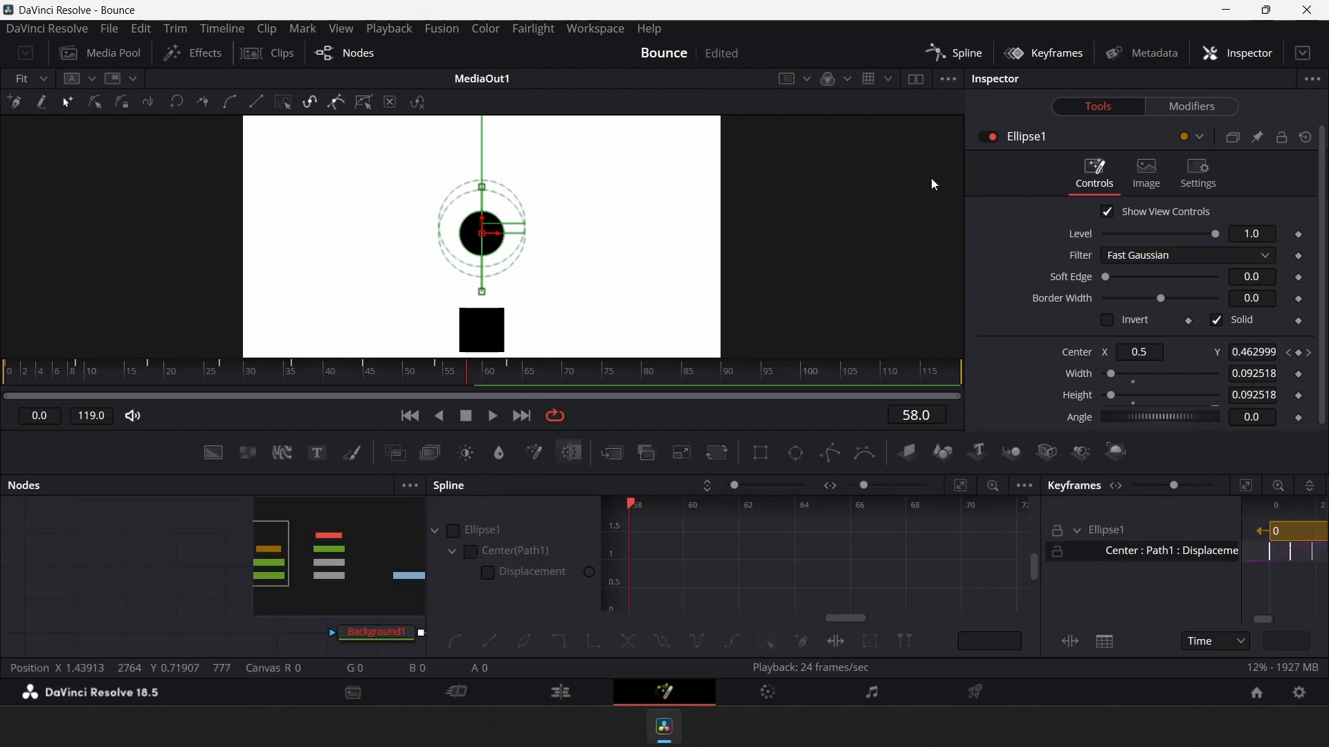
{"action": "left_click", "coordinate": [488, 573]}
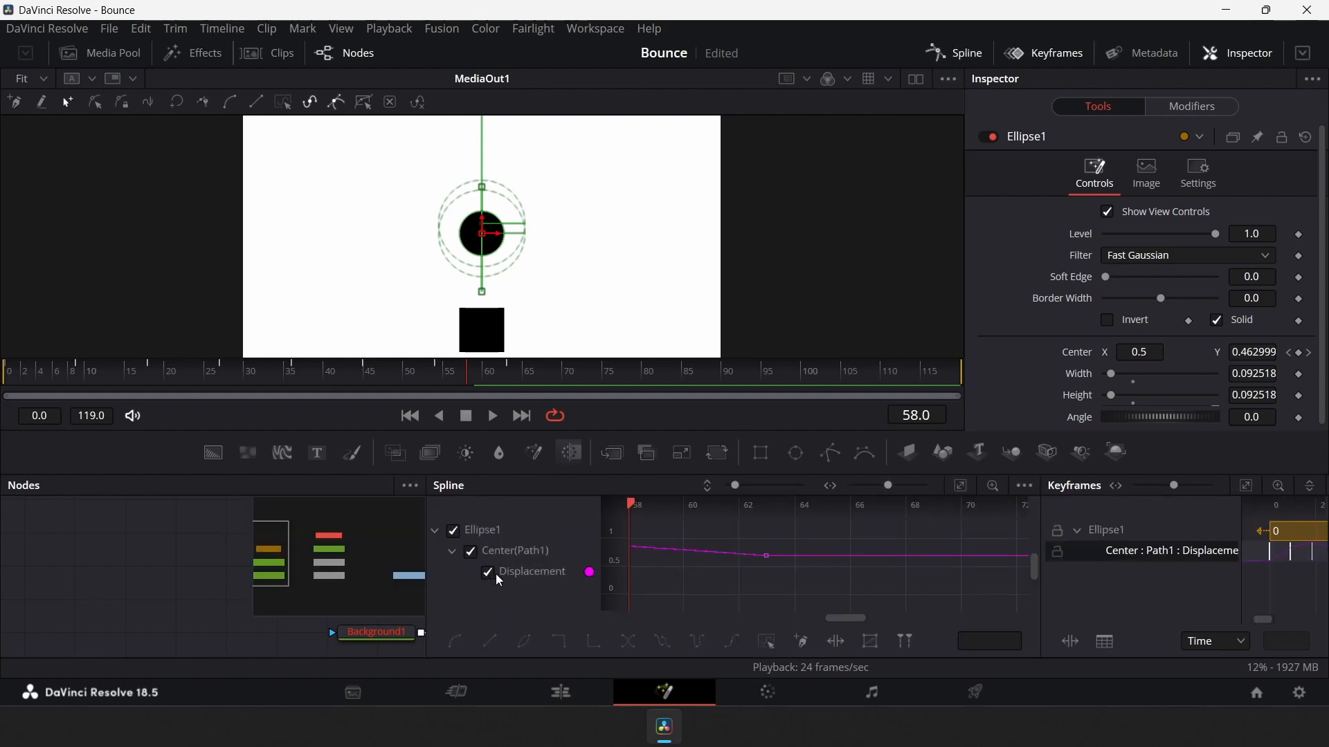
{"action": "left_click", "coordinate": [962, 487]}
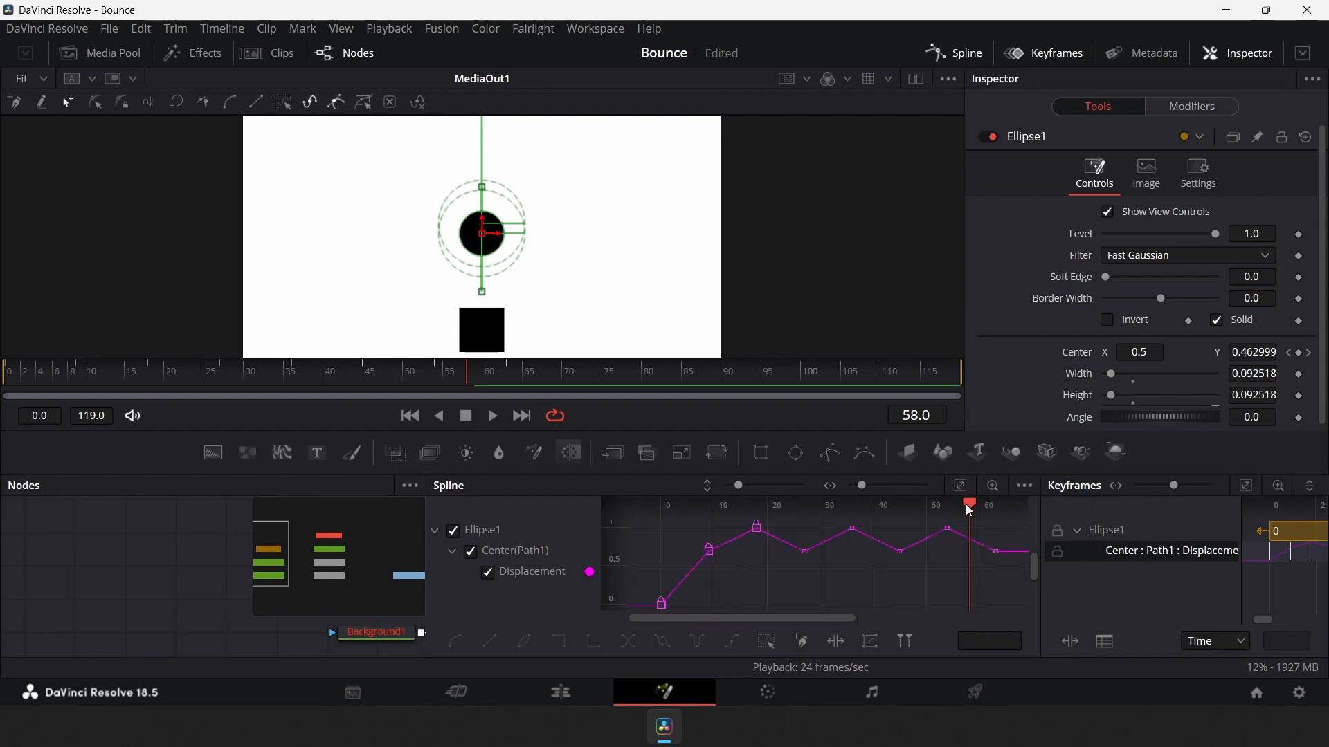
{"action": "left_click_drag", "start_coordinate": [965, 504], "coordinate": [958, 606]}
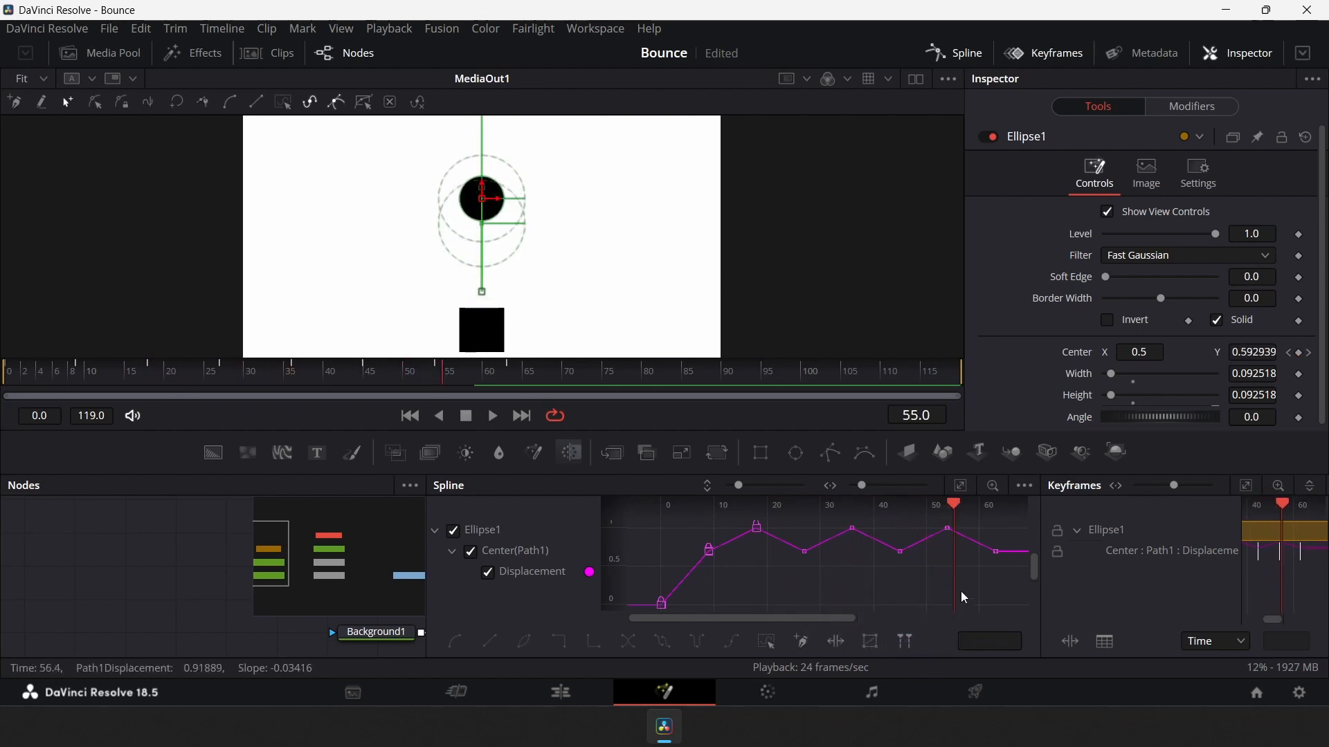
{"action": "scroll", "coordinate": [982, 576], "scroll_direction": "up", "scroll_amount": 2}
{"action": "left_click_drag", "start_coordinate": [708, 530], "coordinate": [985, 571]}
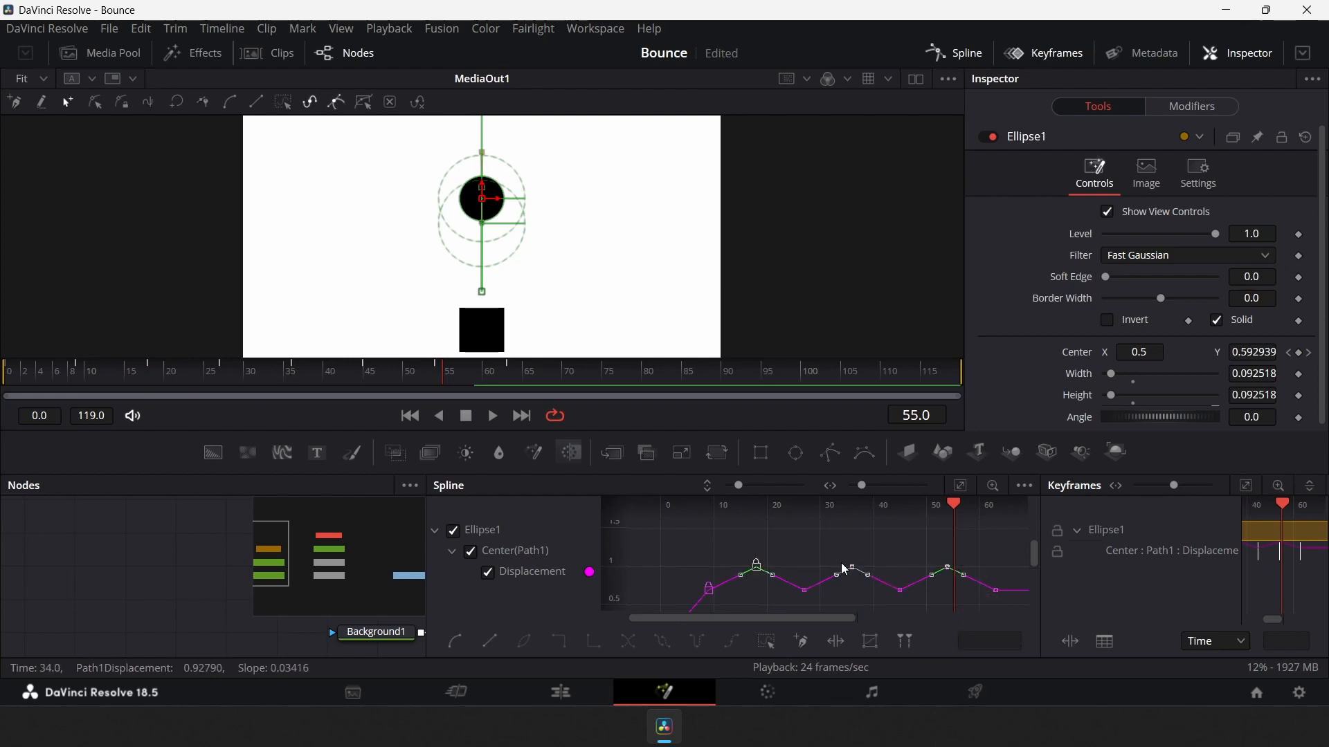
{"action": "key", "text": "f"}
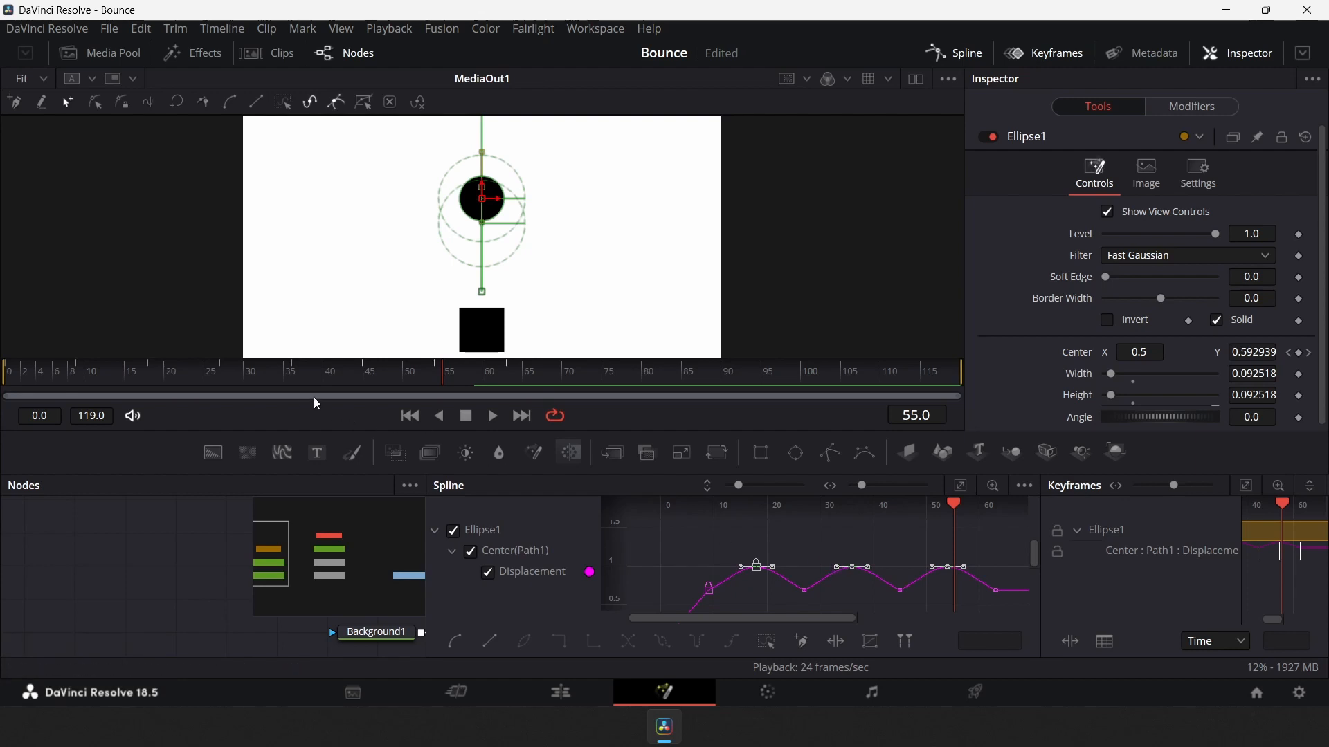
Play the animation from the start to review the flattened peaks
{"action": "left_click_drag", "start_coordinate": [27, 379], "coordinate": [3, 379]}
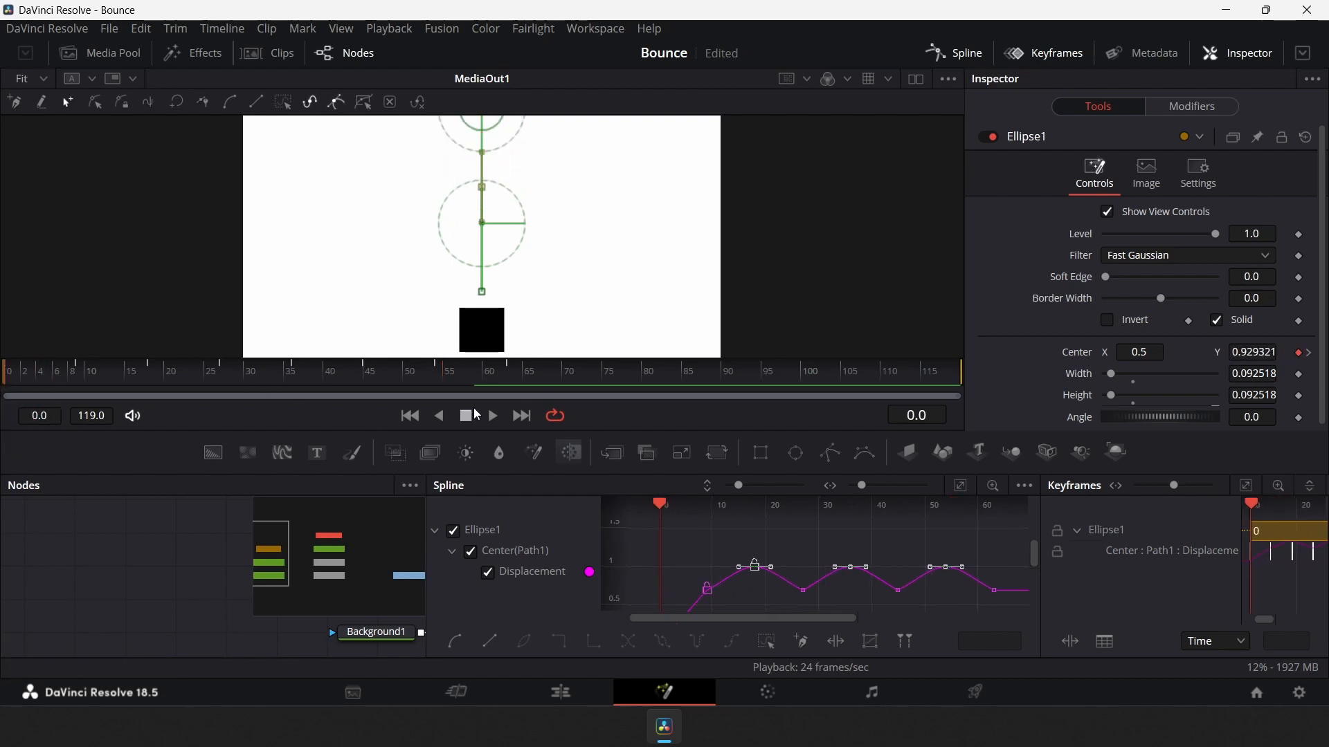
{"action": "left_click", "coordinate": [486, 416]}
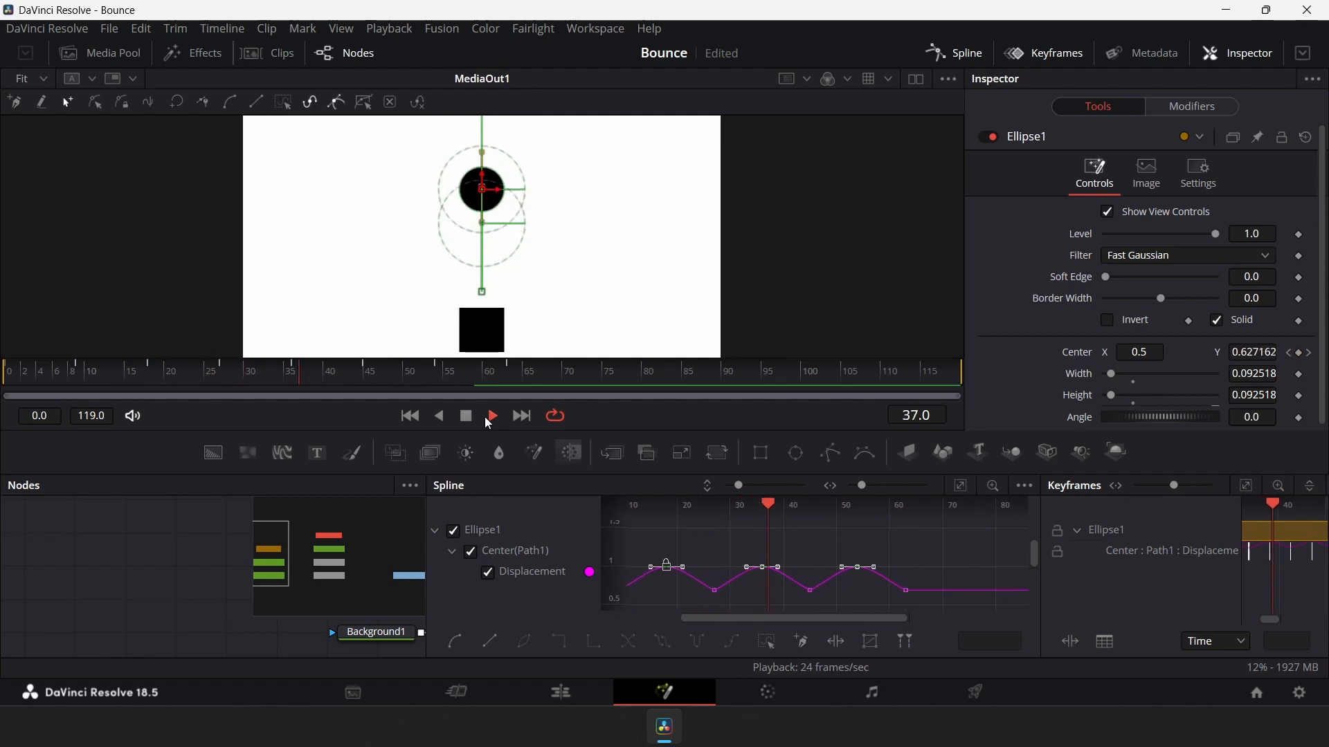
{"action": "left_click", "coordinate": [466, 417]}
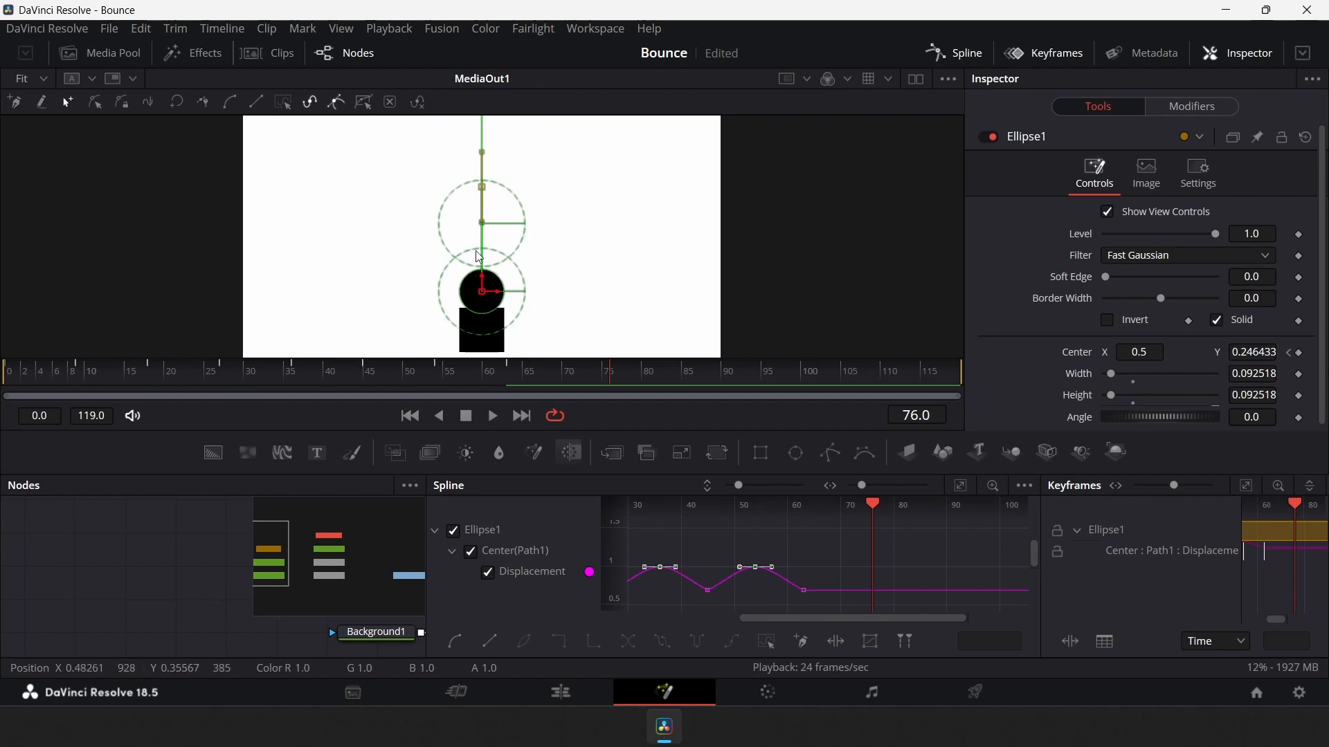
Select the peak keyframes, lock Ease In and Ease Out together and set Ease In to 57.8
{"action": "left_click_drag", "start_coordinate": [377, 375], "coordinate": [305, 374]}
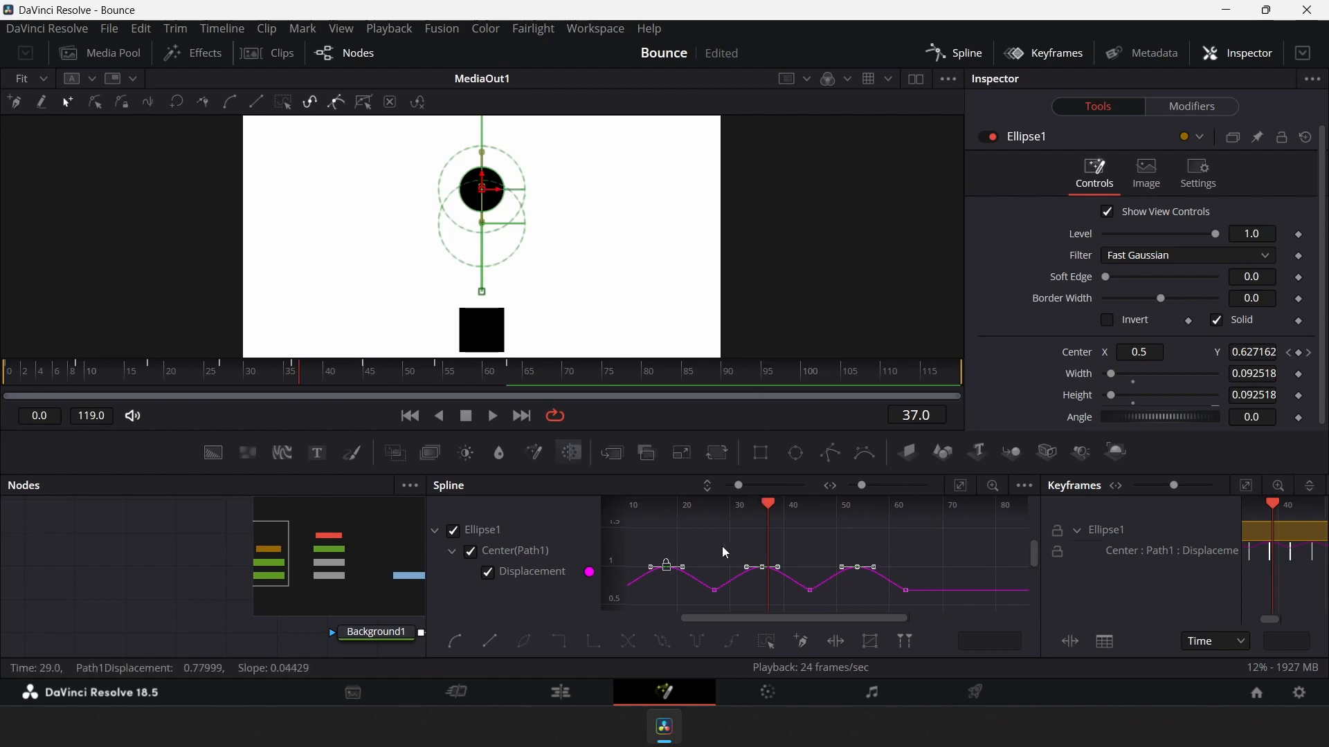
{"action": "left_click_drag", "start_coordinate": [644, 535], "coordinate": [876, 578]}
{"action": "key", "text": "t"}
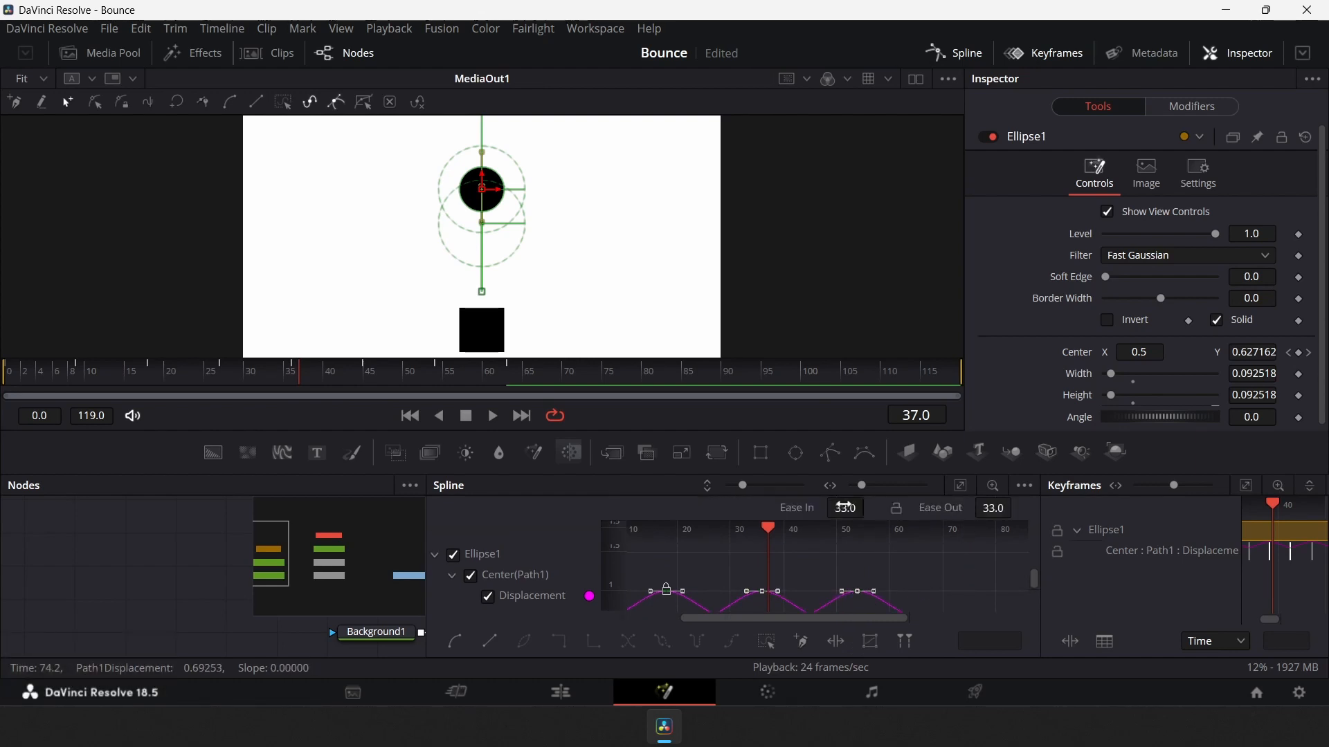
{"action": "left_click", "coordinate": [897, 515]}
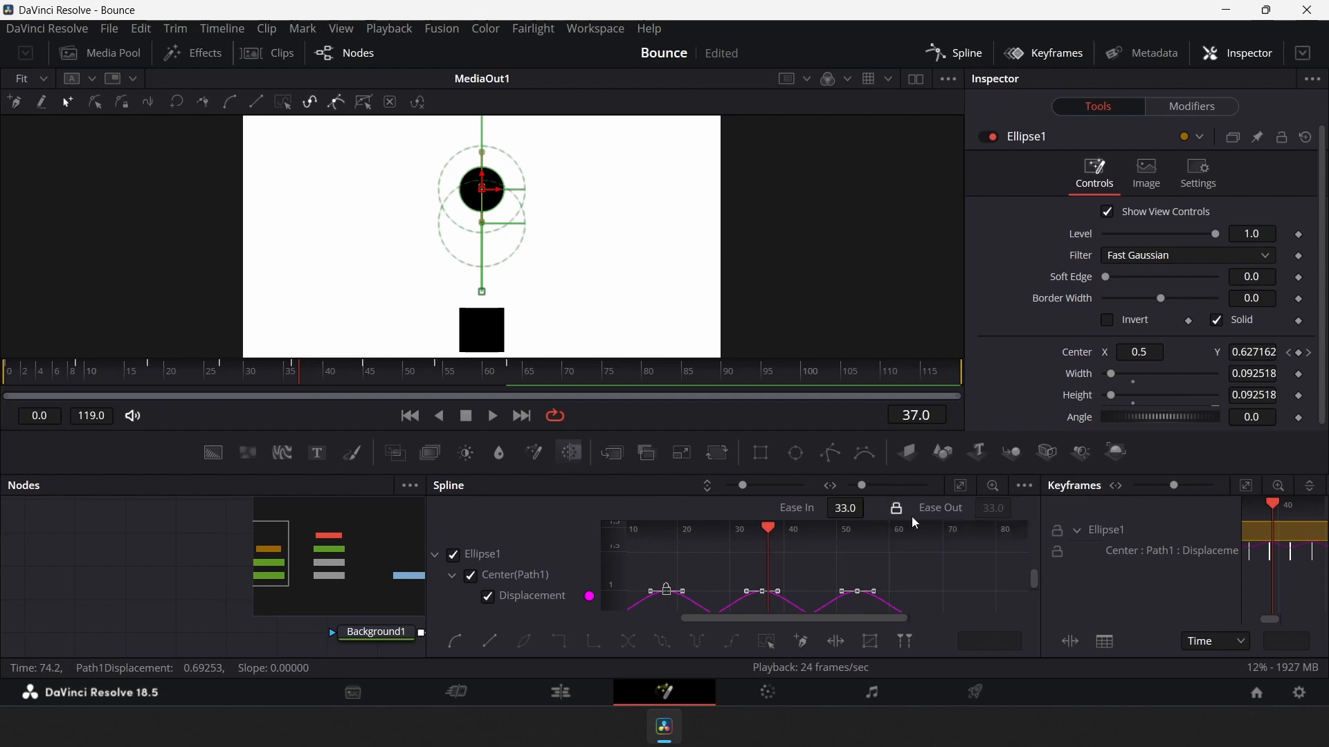
{"action": "left_click", "coordinate": [846, 508]}
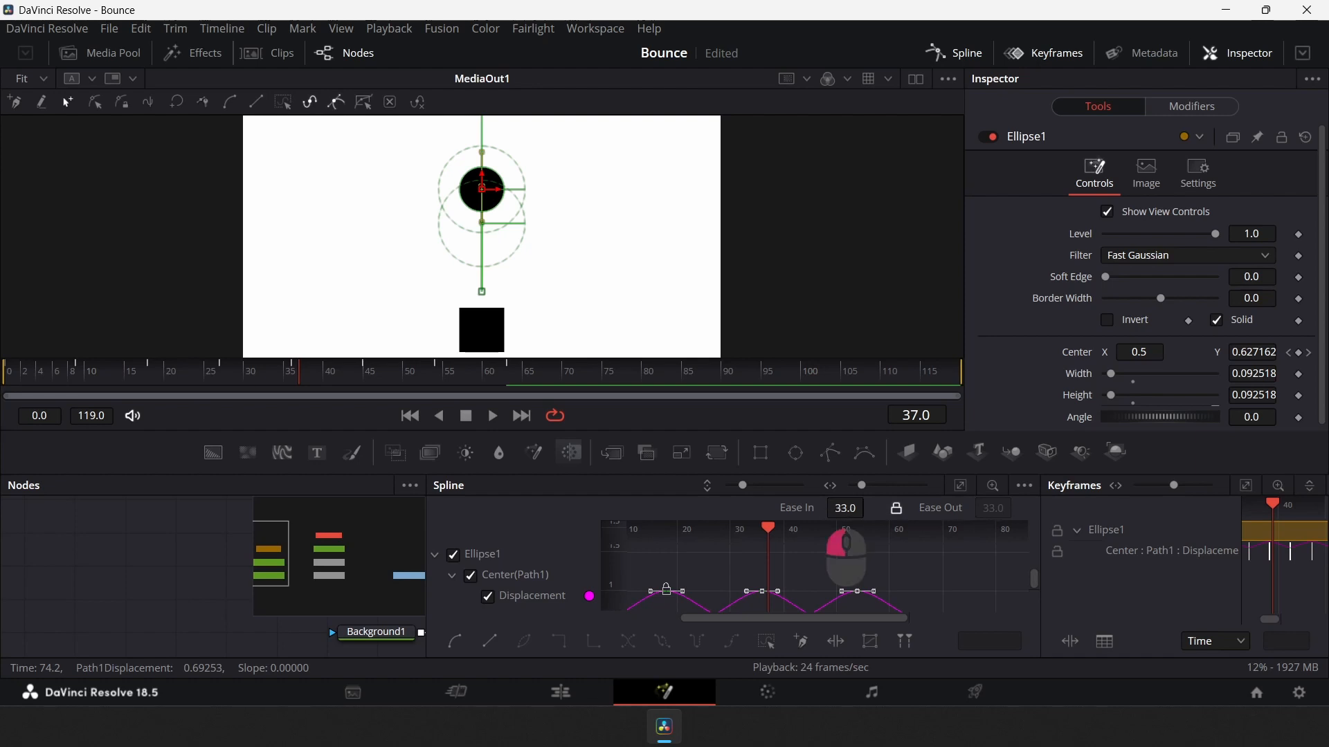
{"action": "left_click_drag", "start_coordinate": [845, 509], "coordinate": [1047, 541]}
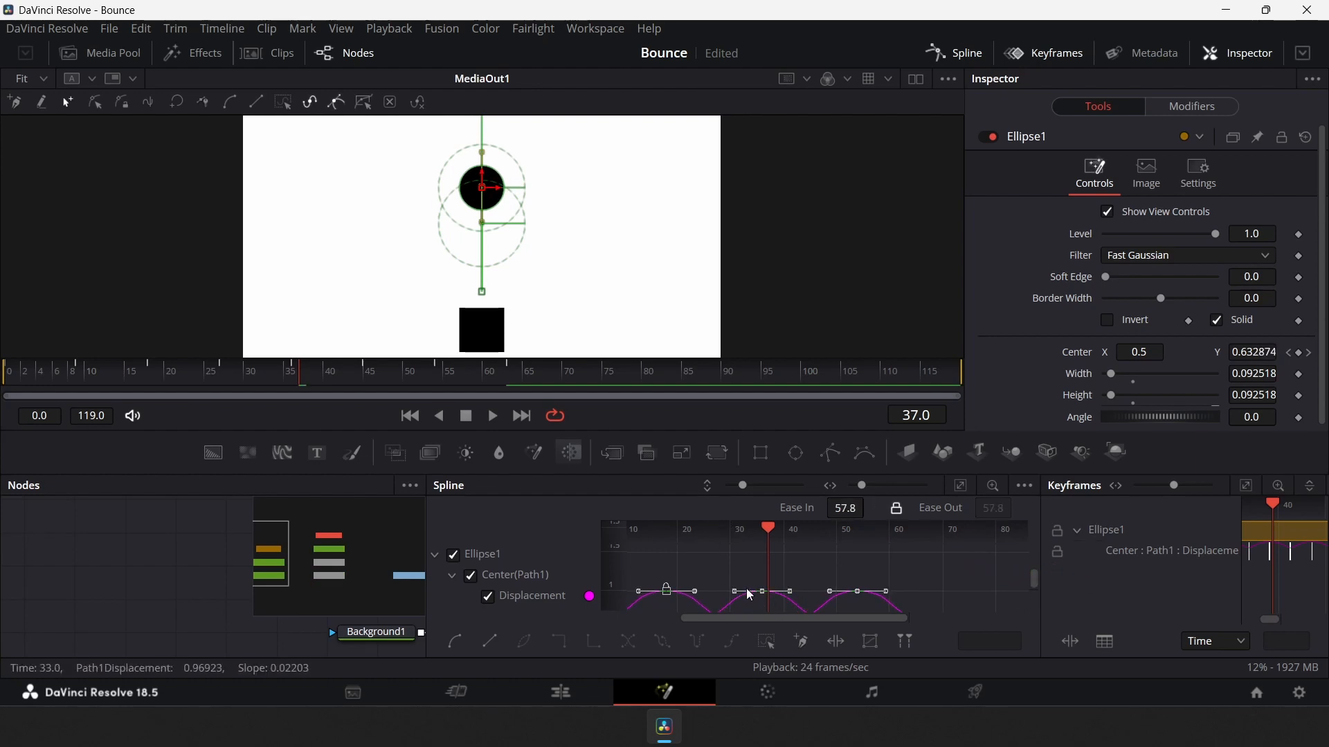
Play the animation from the start to review the eased bounce
{"action": "left_click_drag", "start_coordinate": [180, 378], "coordinate": [5, 380]}
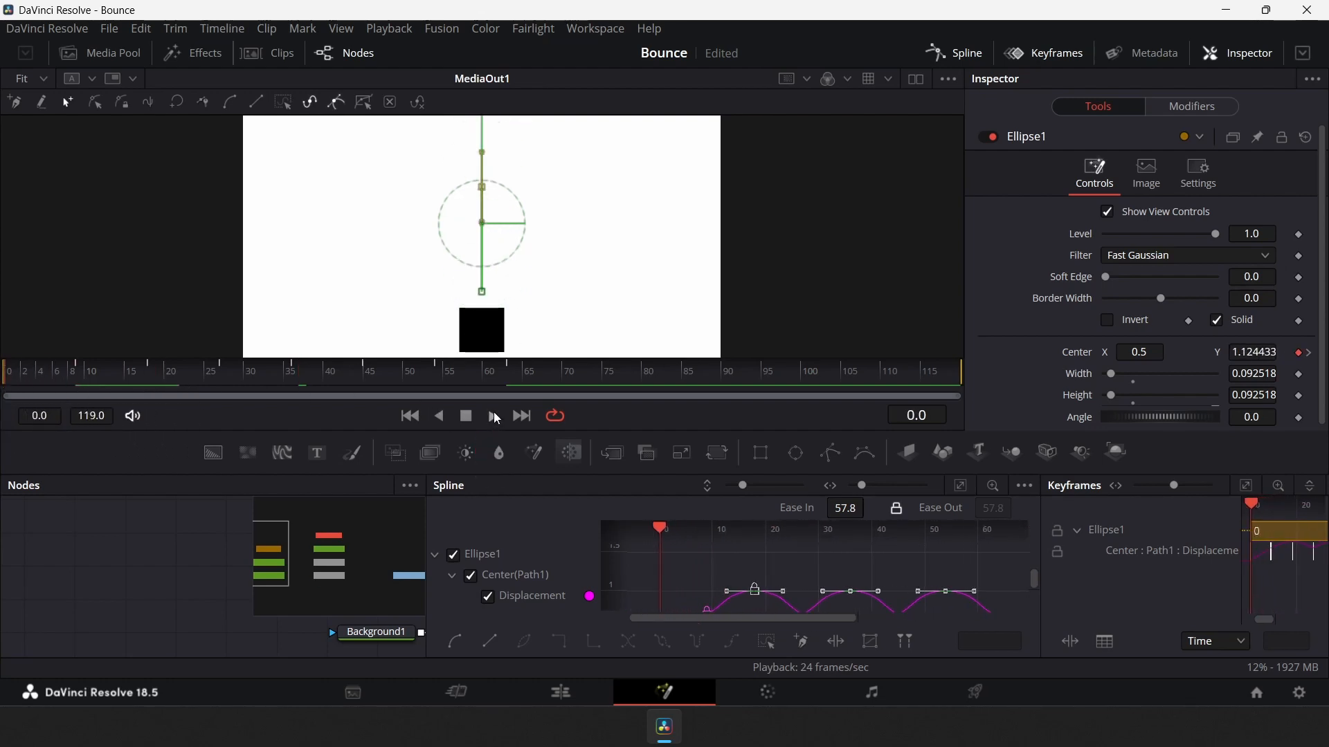
{"action": "left_click", "coordinate": [494, 416]}
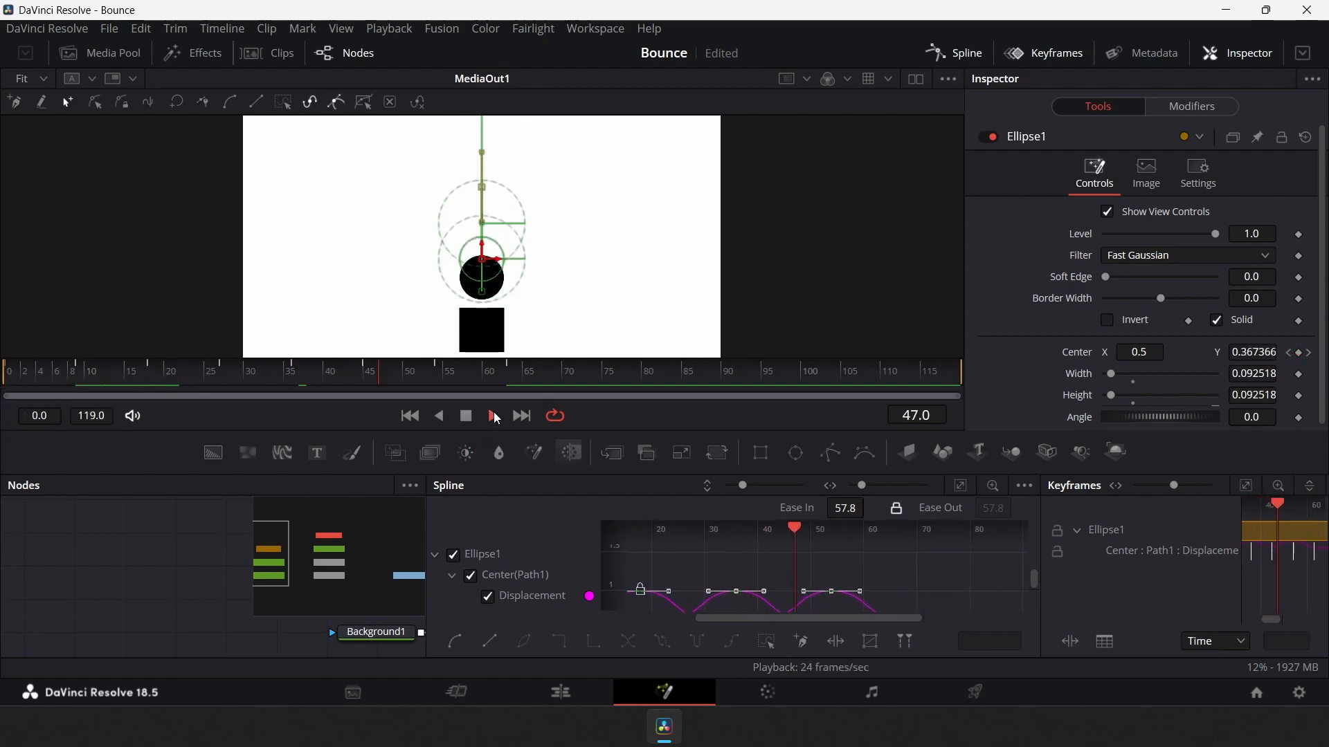
{"action": "left_click", "coordinate": [467, 416]}
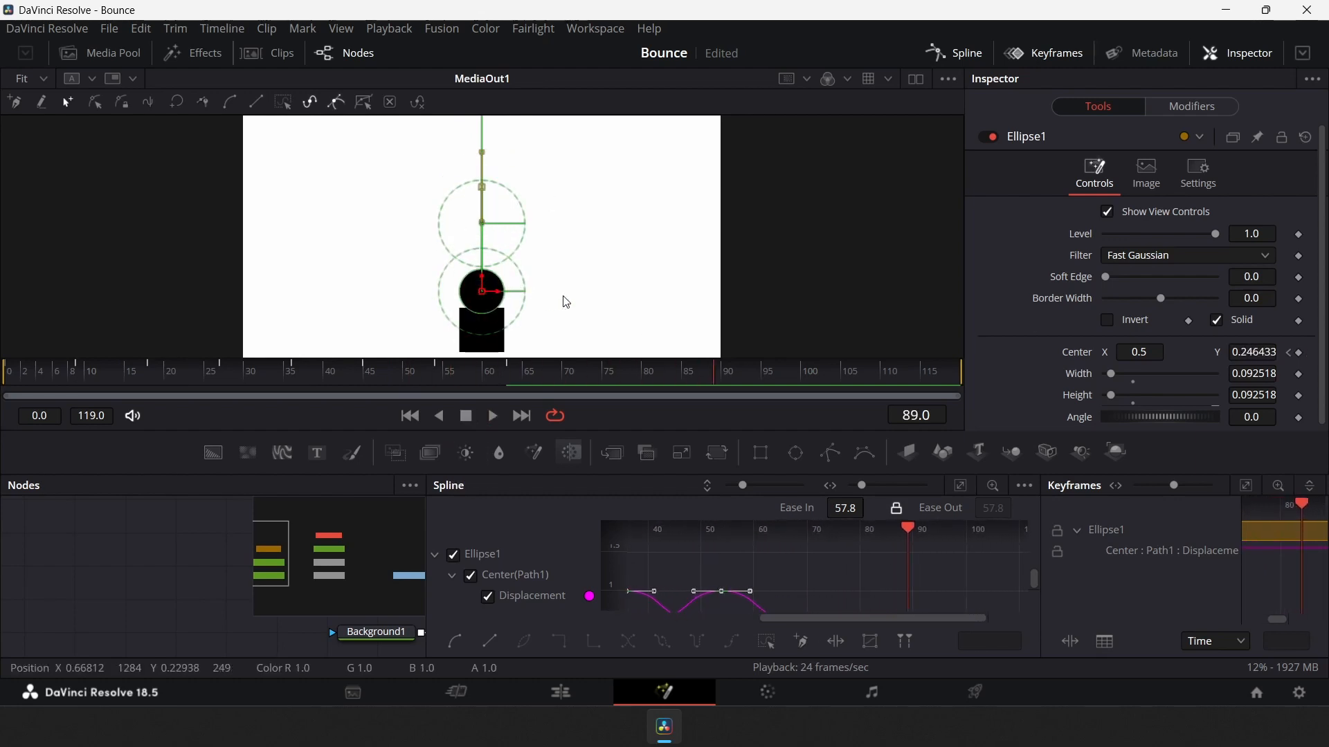
Close the Spline editor, return to frame 0 and save the composition
{"action": "left_click", "coordinate": [955, 54]}
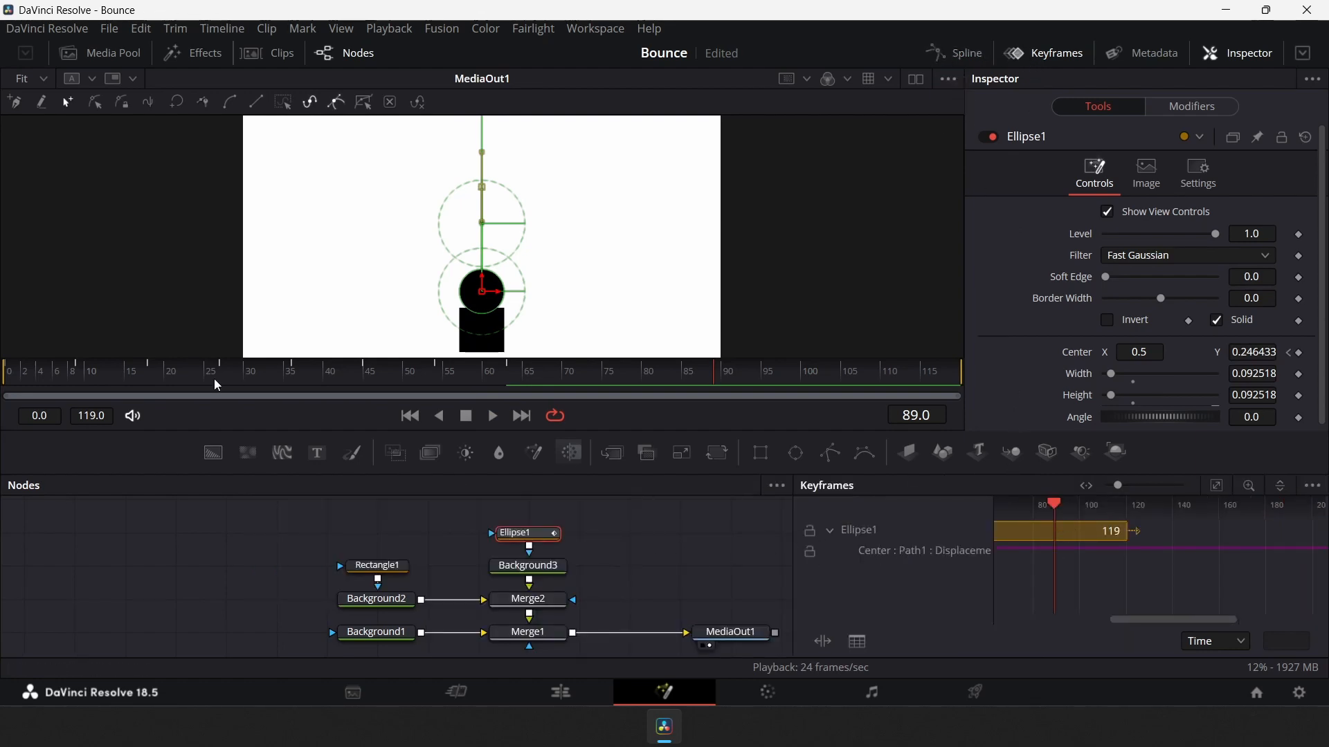
{"action": "left_click_drag", "start_coordinate": [217, 385], "coordinate": [4, 374]}
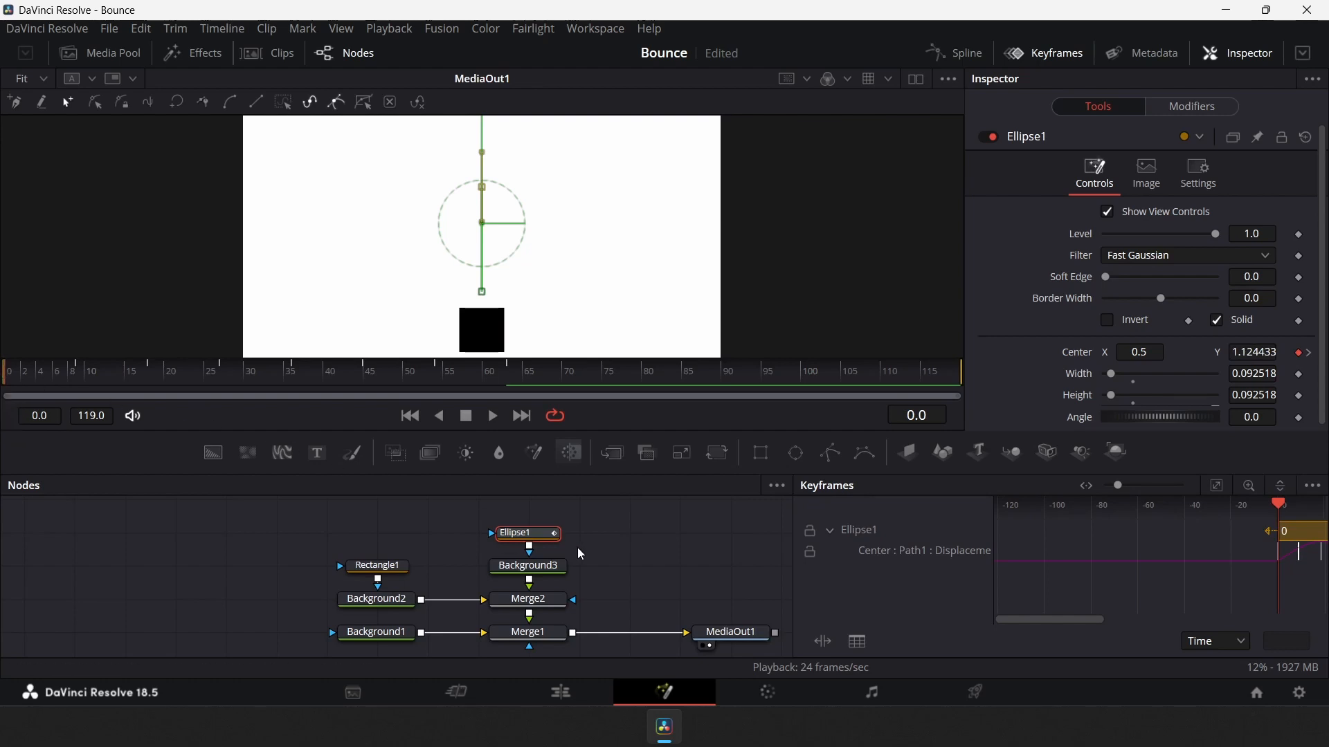
{"action": "key", "text": "ctrl+s"}
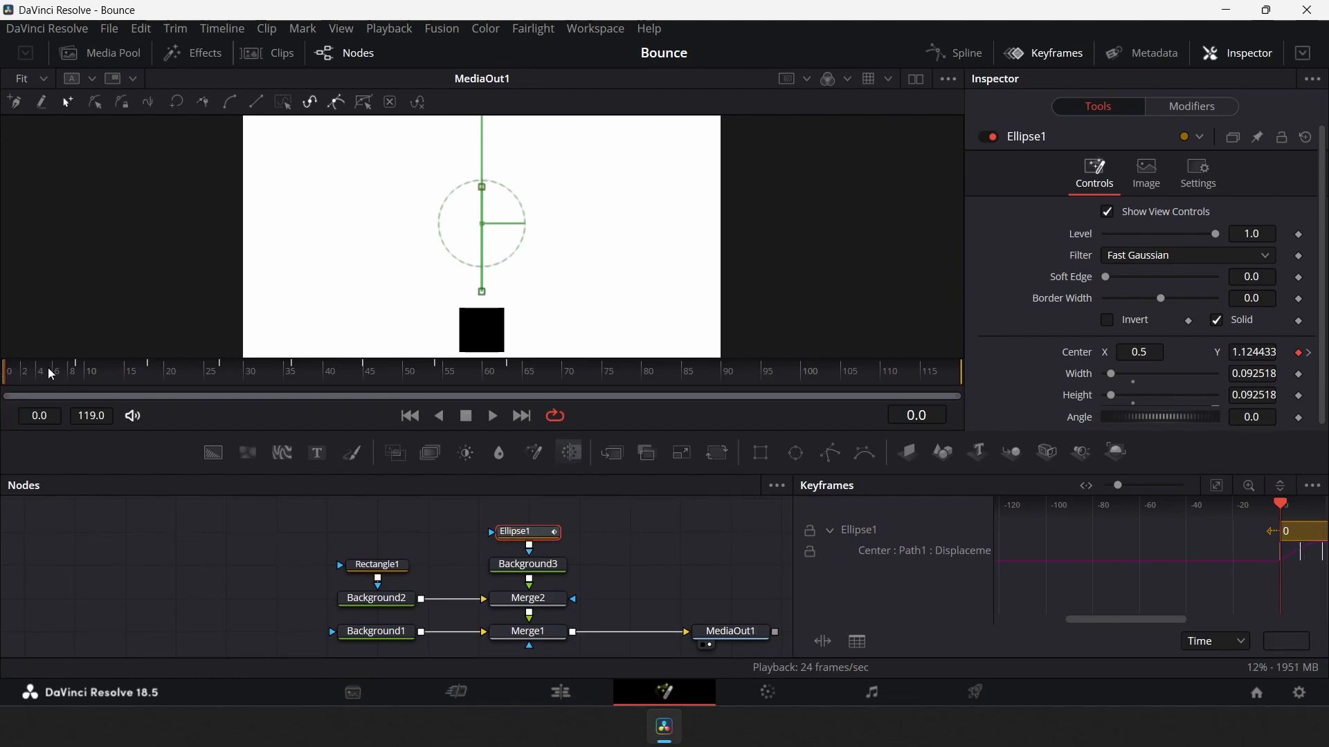
Go to frame 8 and add keyframes for the ball's Width and Height
{"action": "left_click_drag", "start_coordinate": [48, 369], "coordinate": [78, 375]}
{"action": "scroll", "coordinate": [493, 323], "scroll_direction": "up", "scroll_amount": 1}
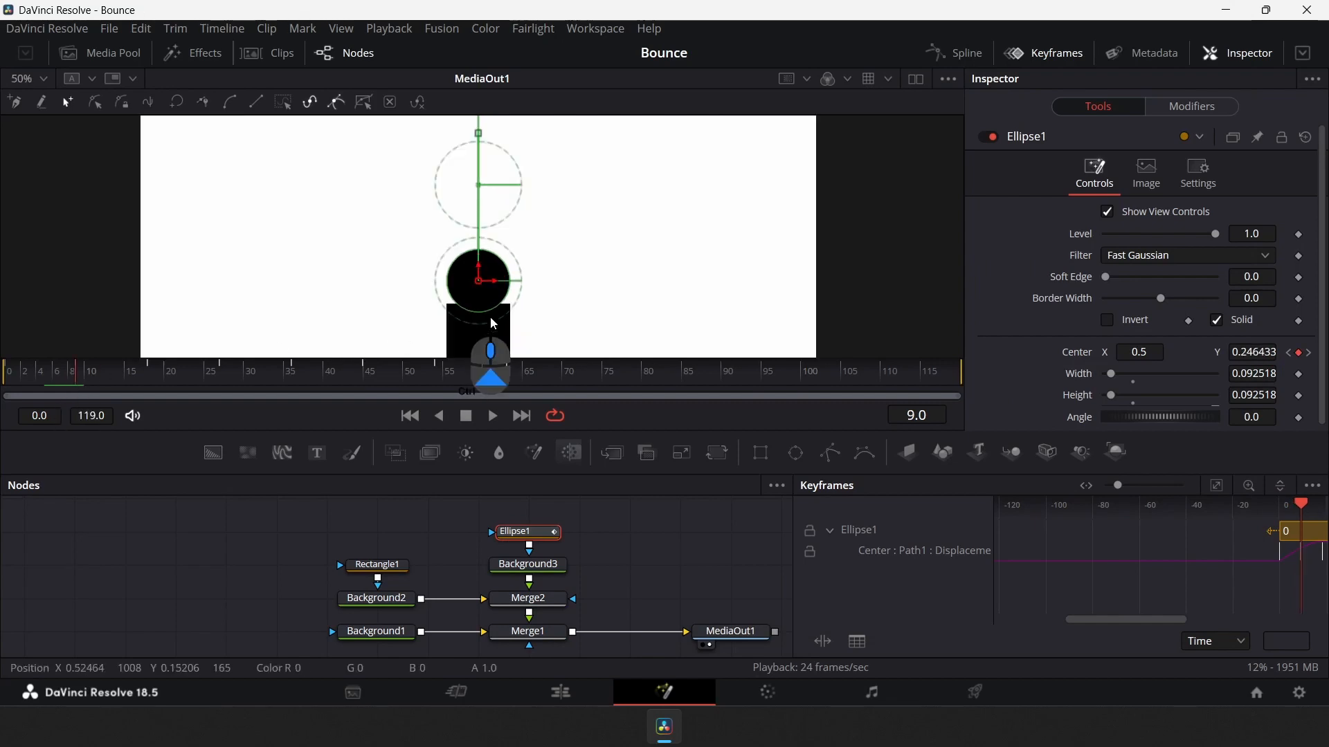
{"action": "scroll", "coordinate": [494, 324], "scroll_direction": "up", "scroll_amount": 1}
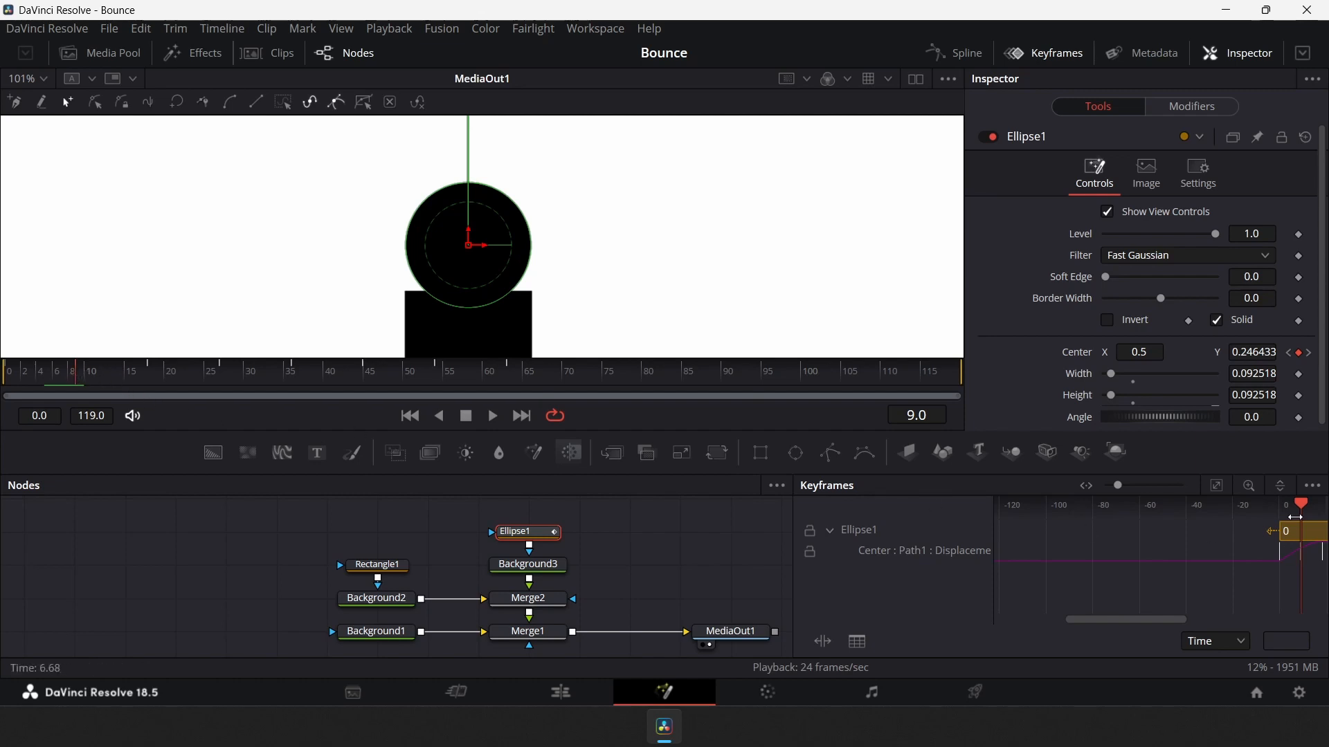
{"action": "key", "text": "Left"}
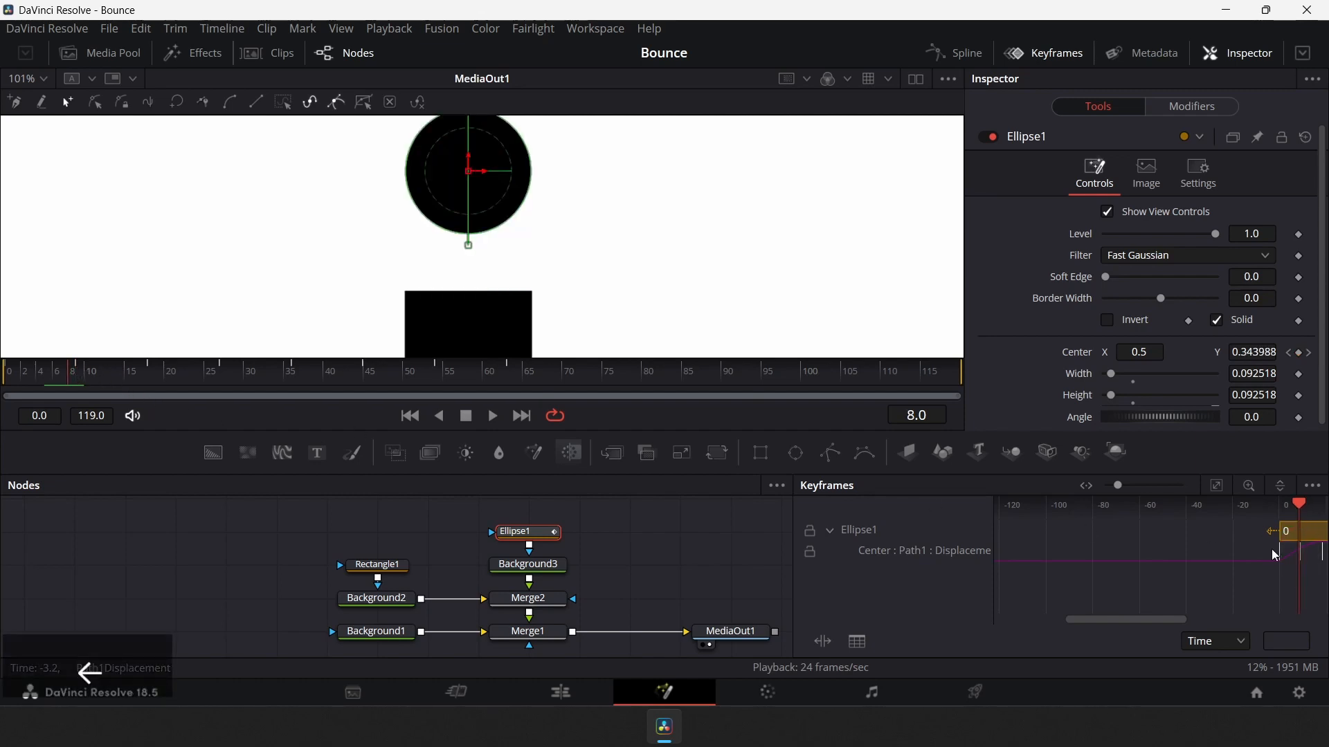
{"action": "left_click", "coordinate": [1299, 375]}
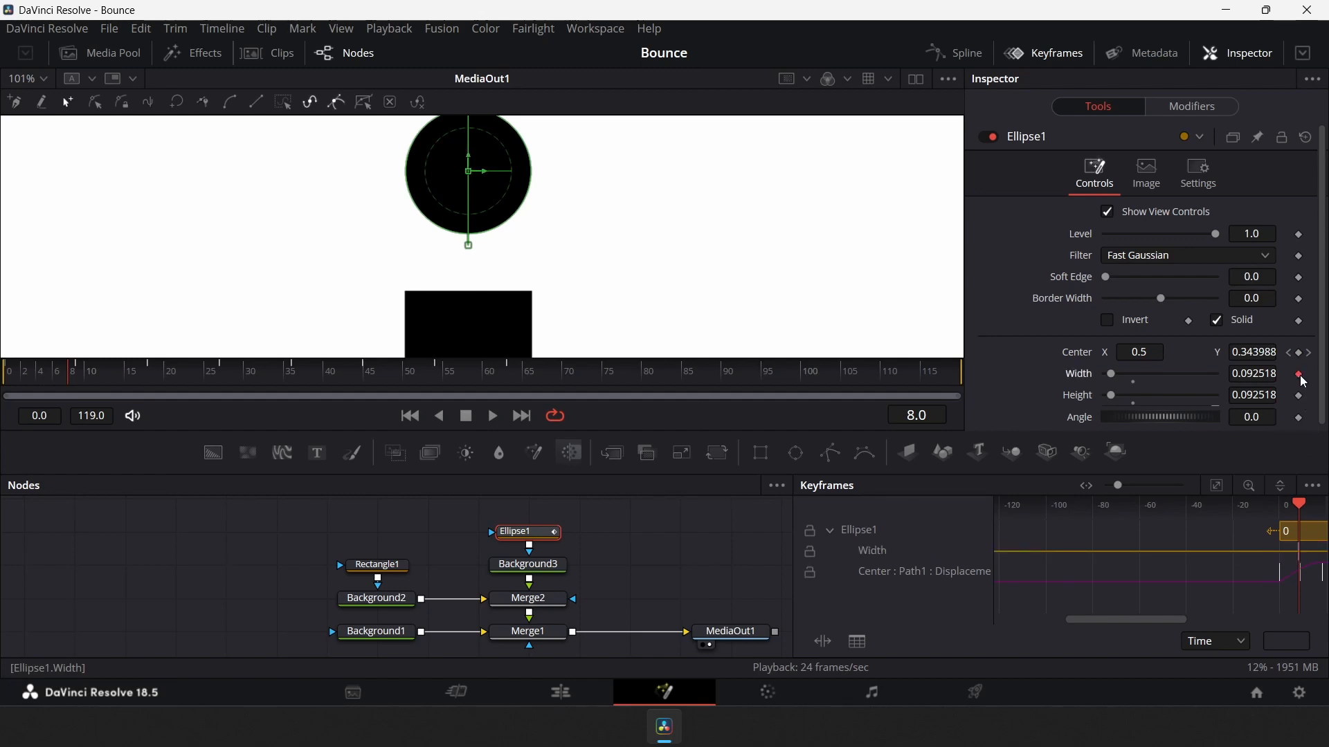
{"action": "left_click", "coordinate": [1299, 396]}
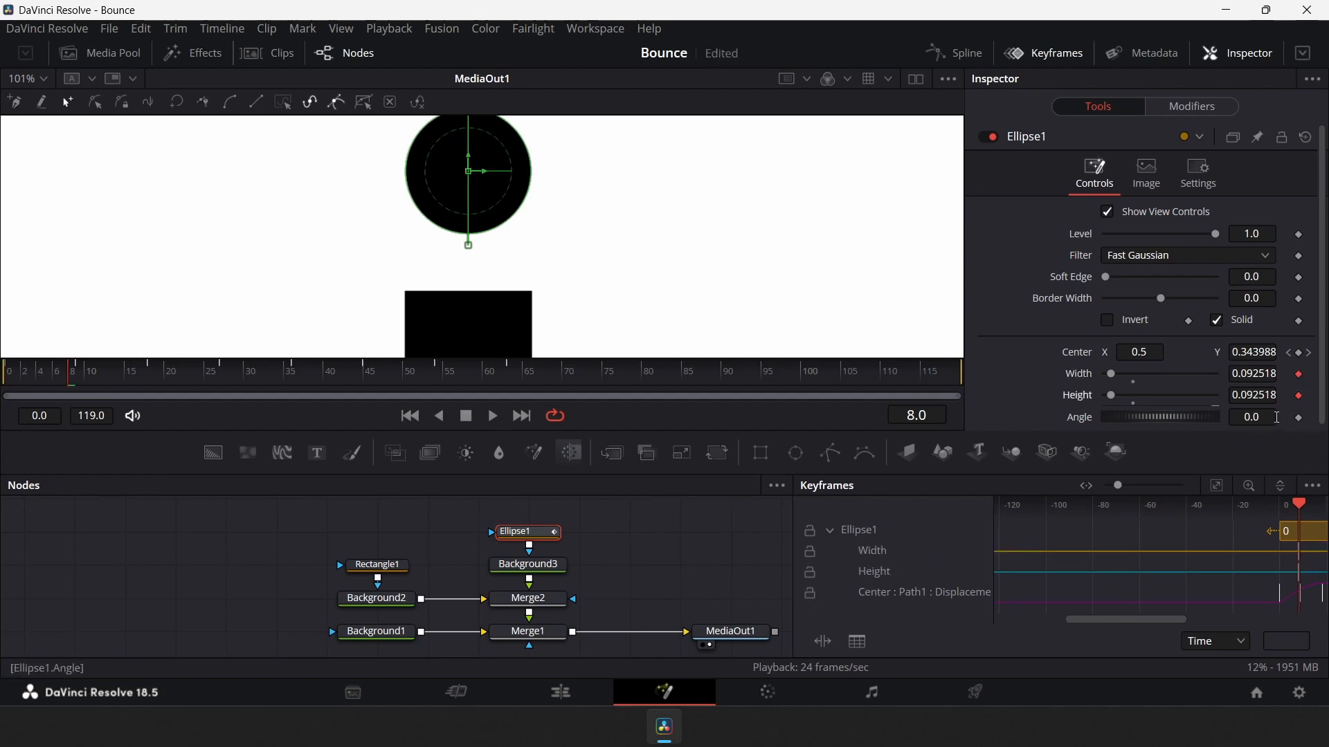
Move to frame 12 and add another pair of Width and Height keyframes for the ball
{"action": "key", "text": "Right"}
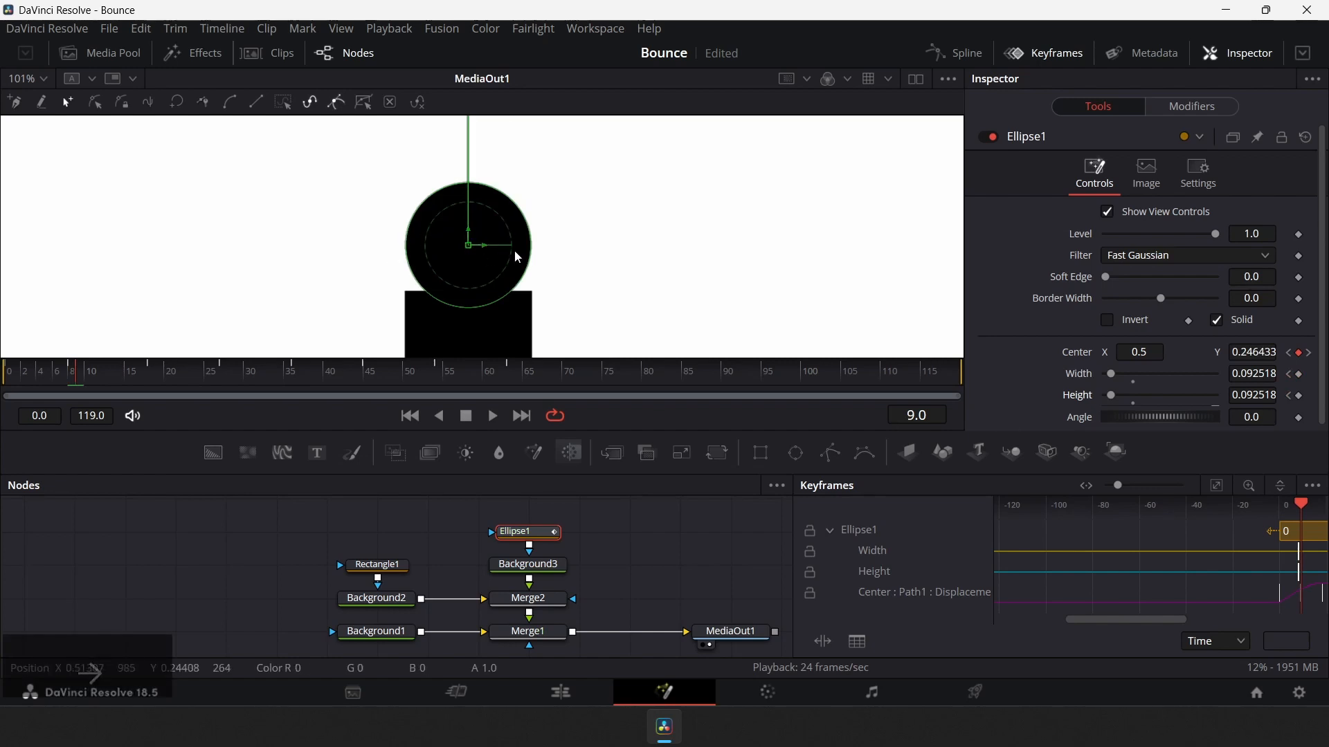
{"action": "left_click", "coordinate": [1298, 374]}
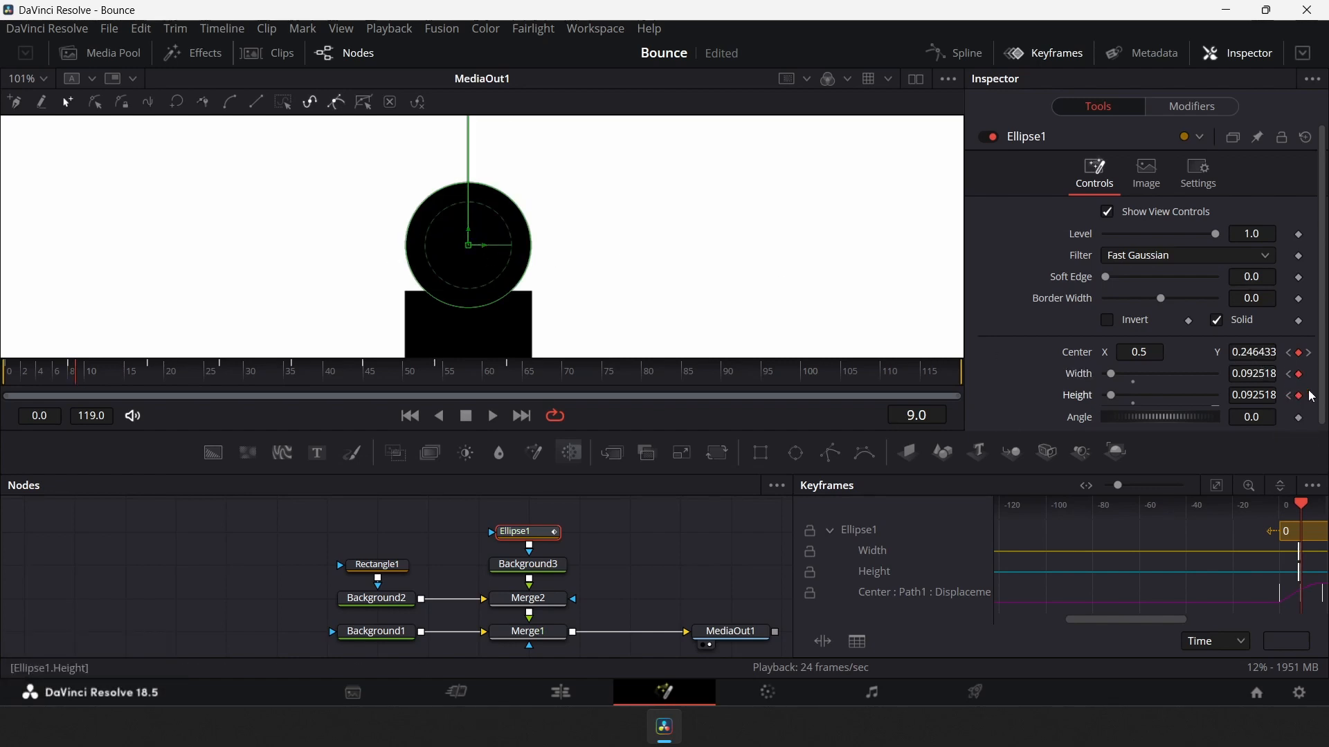
{"action": "key", "text": "Right"}
{"action": "key", "text": "Right"}
{"action": "key", "text": "Right"}
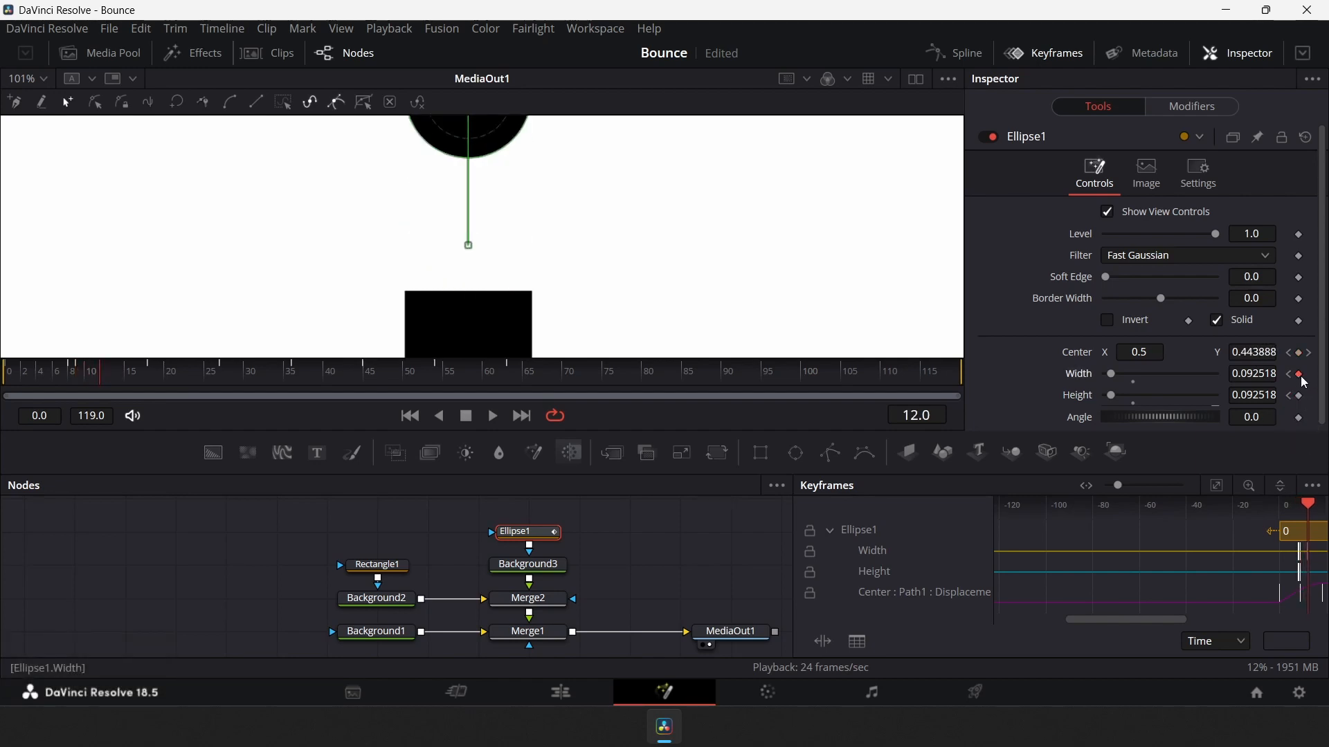
{"action": "left_click", "coordinate": [1299, 396]}
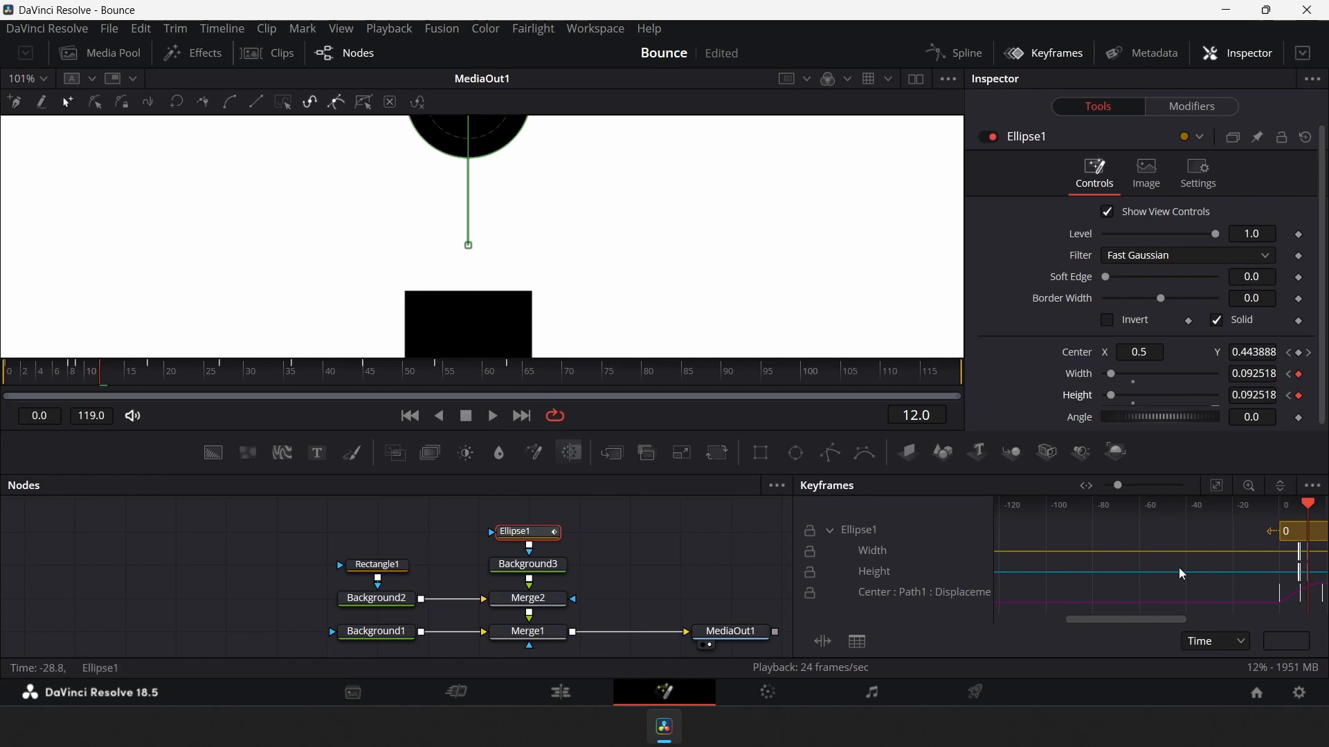
{"action": "left_click_drag", "start_coordinate": [1145, 618], "coordinate": [1200, 602]}
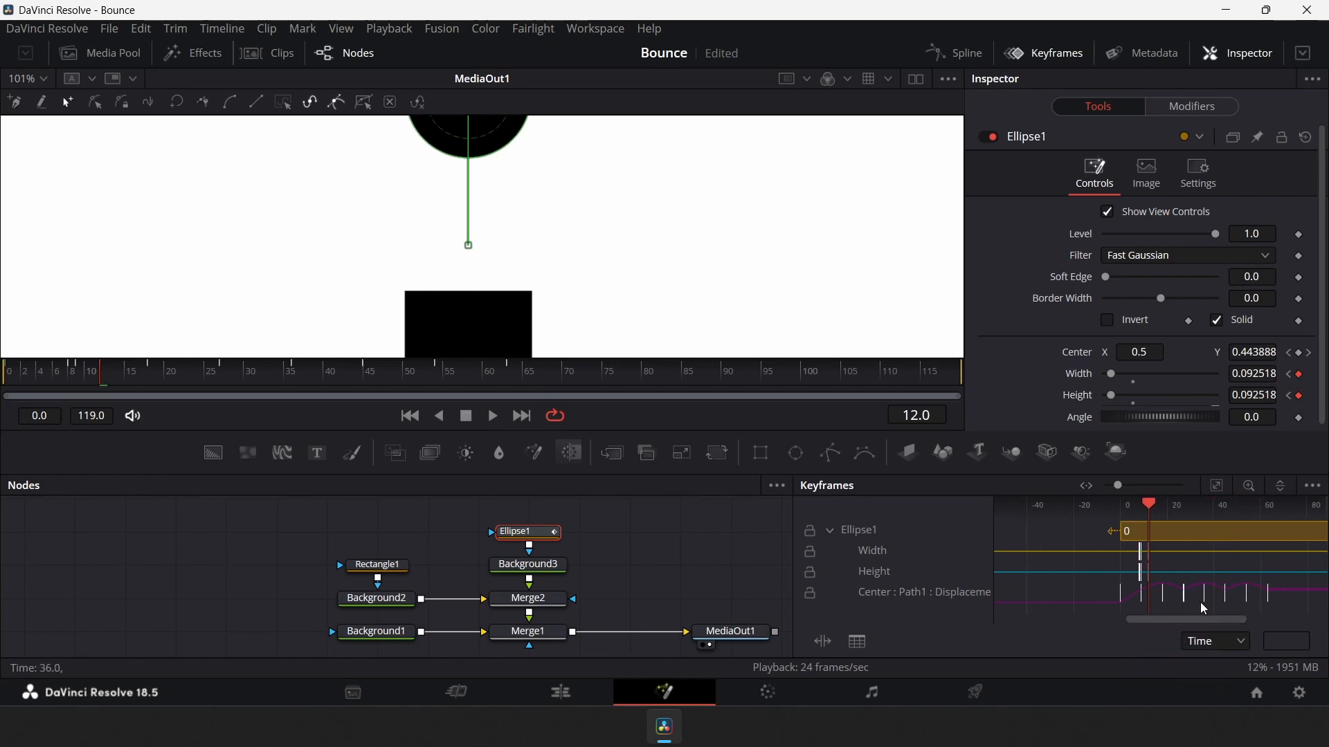
{"action": "scroll", "coordinate": [1142, 570], "scroll_direction": "up", "scroll_amount": 5}
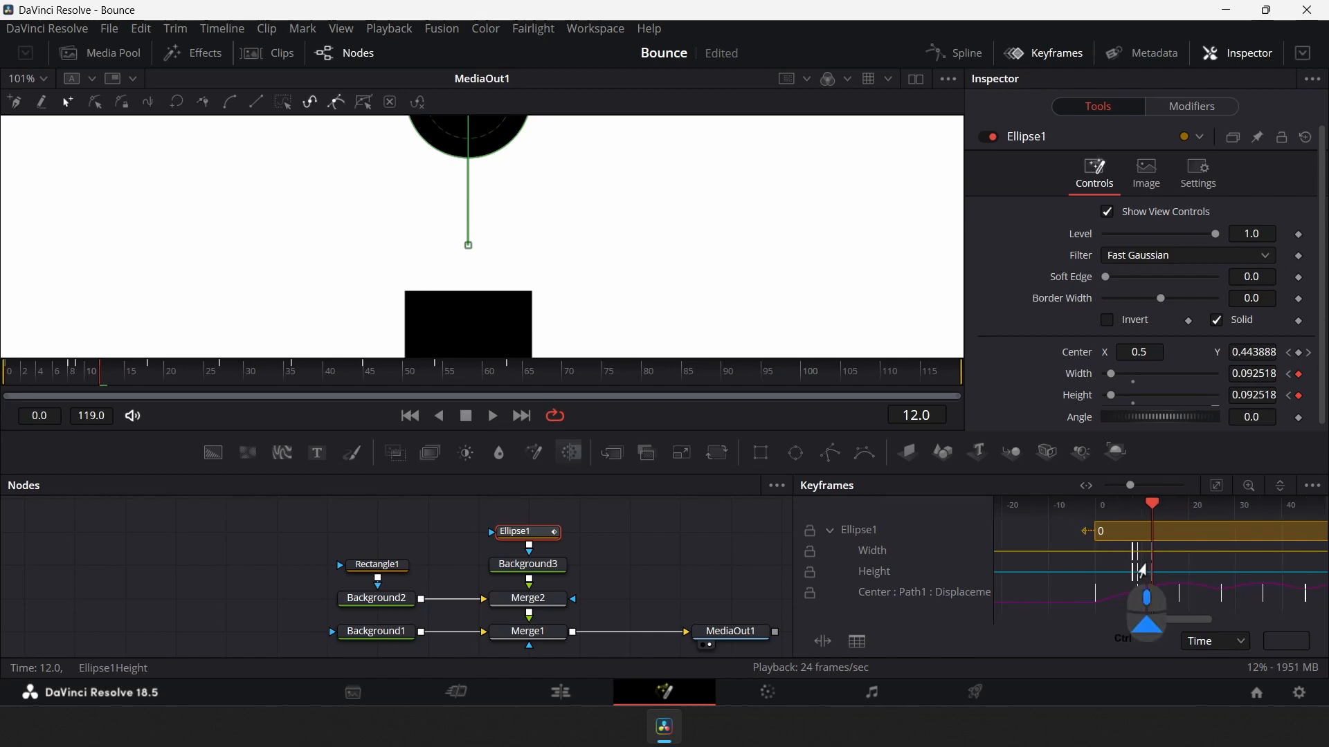
At frame 9, squash the ball by setting its Width to 0.125518 and Height to 0.068518
{"action": "scroll", "coordinate": [1142, 569], "scroll_direction": "up", "scroll_amount": 2}
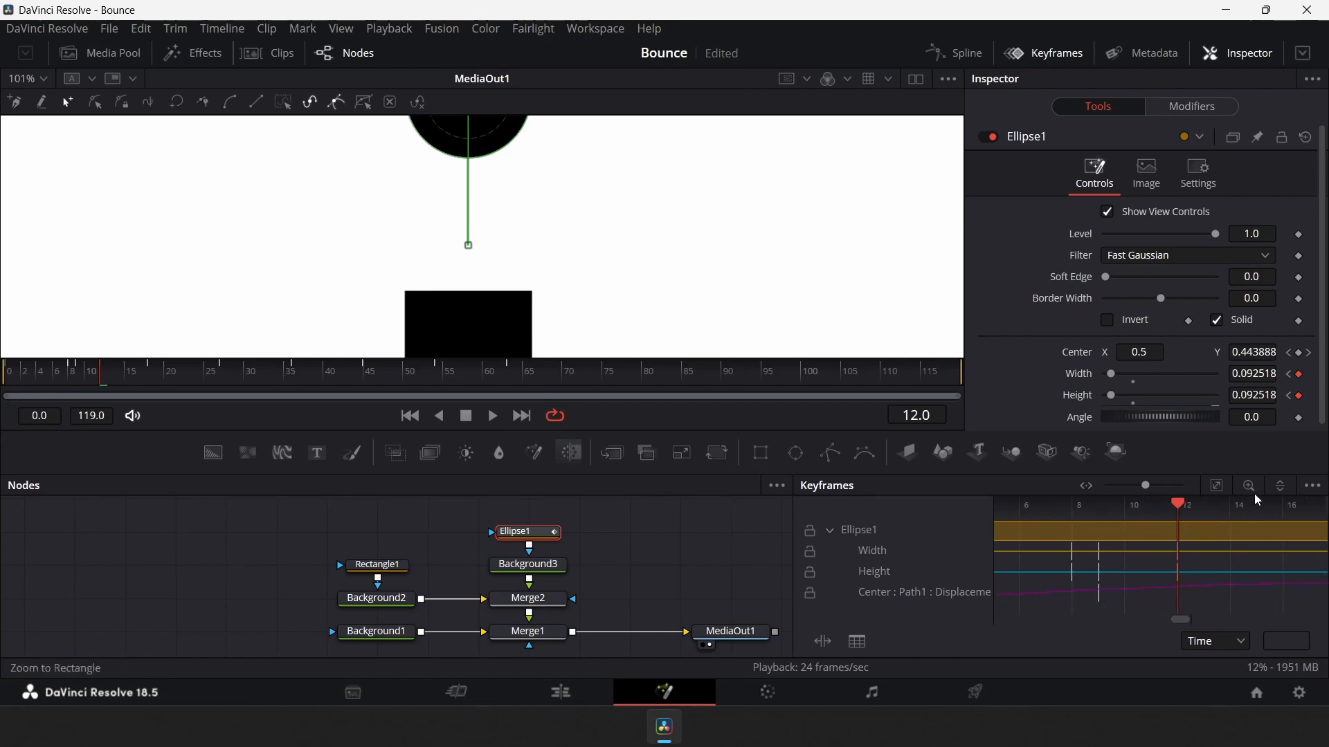
{"action": "left_click_drag", "start_coordinate": [1178, 507], "coordinate": [1098, 545]}
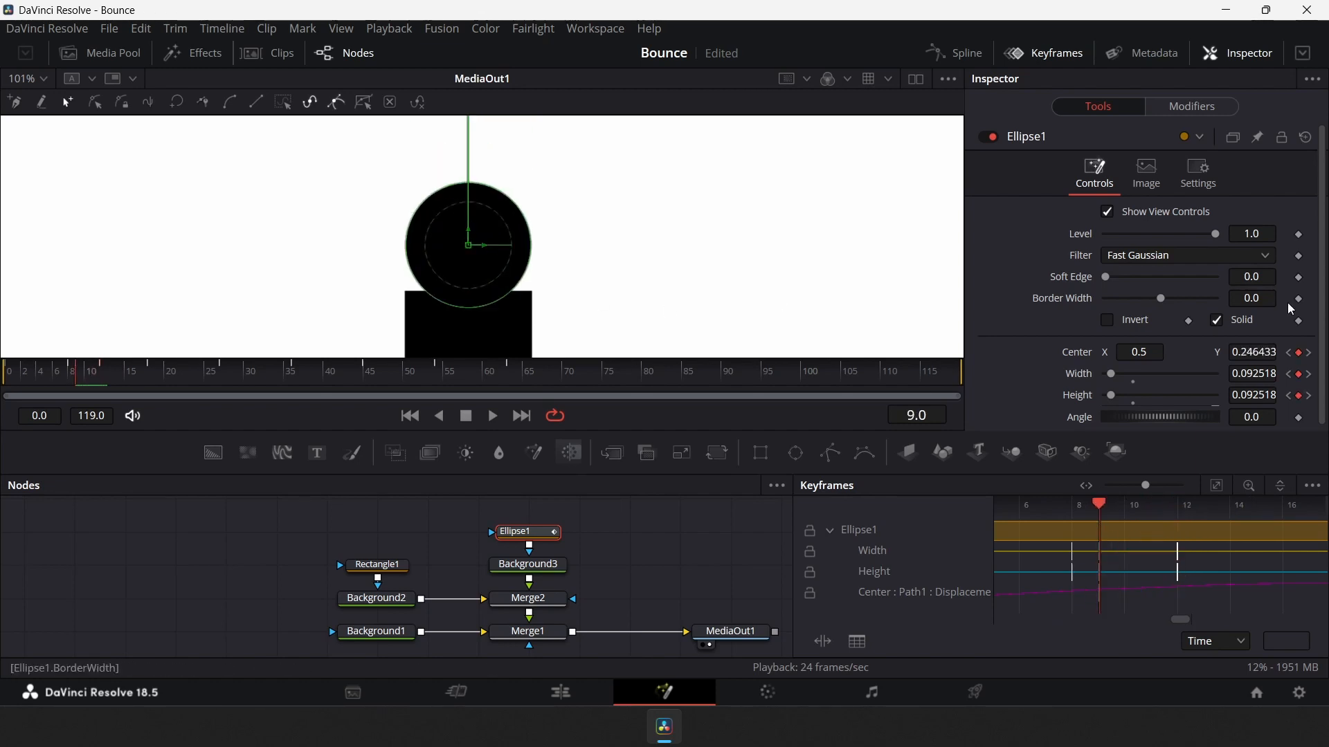
{"action": "left_click_drag", "start_coordinate": [1241, 373], "coordinate": [1231, 437]}
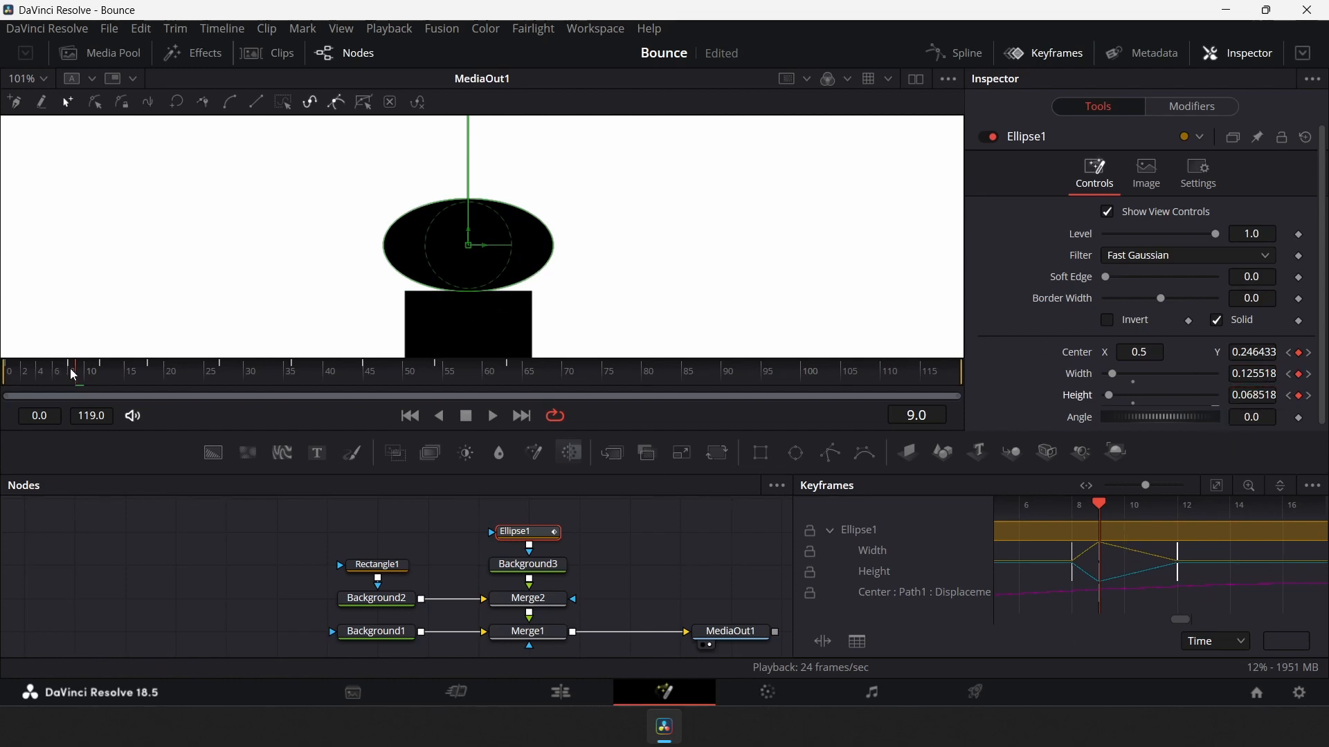
Select and copy the ball's Width and Height squash keyframes from the first bounce
{"action": "mouse_move", "coordinate": [70, 368]}
{"action": "left_mouse_down"}
{"action": "mouse_move", "coordinate": [44, 376]}
{"action": "mouse_move", "coordinate": [153, 416]}
{"action": "mouse_move", "coordinate": [82, 389]}
{"action": "left_mouse_up"}
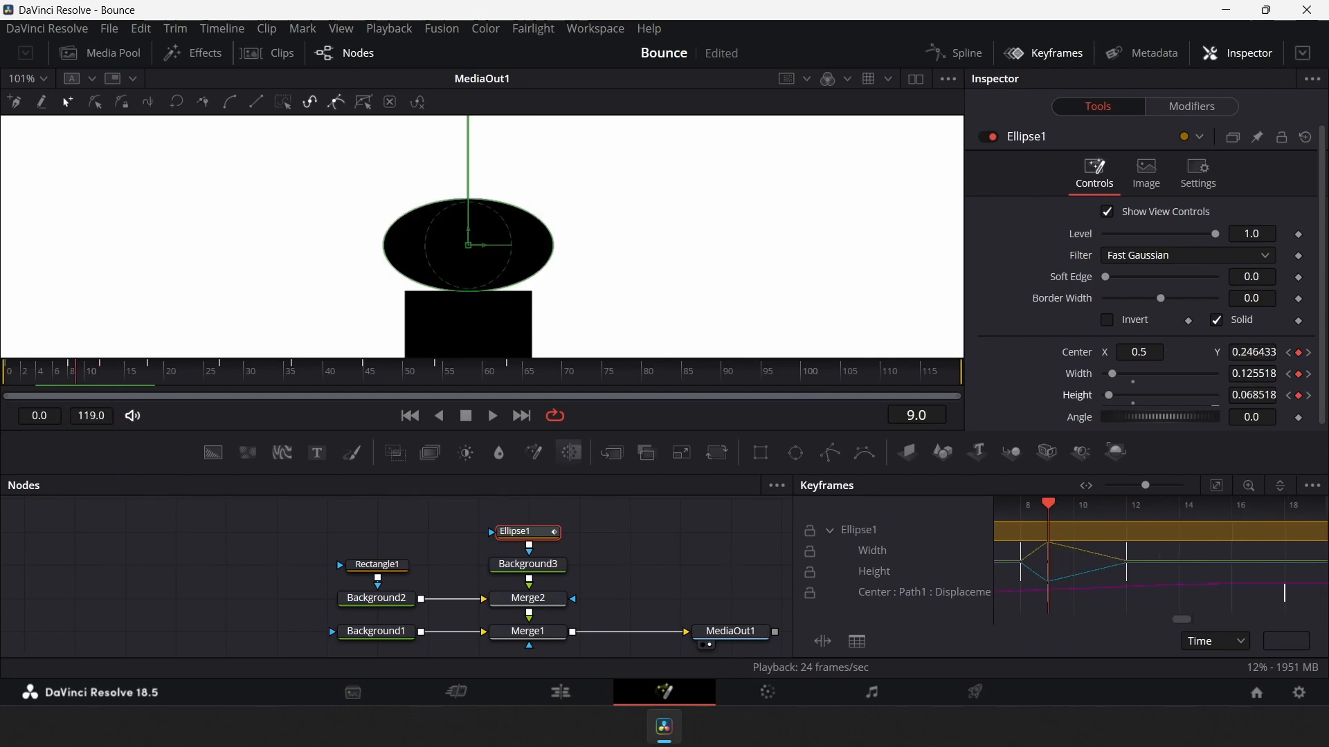
{"action": "scroll", "coordinate": [1162, 554], "scroll_direction": "down", "scroll_amount": 3}
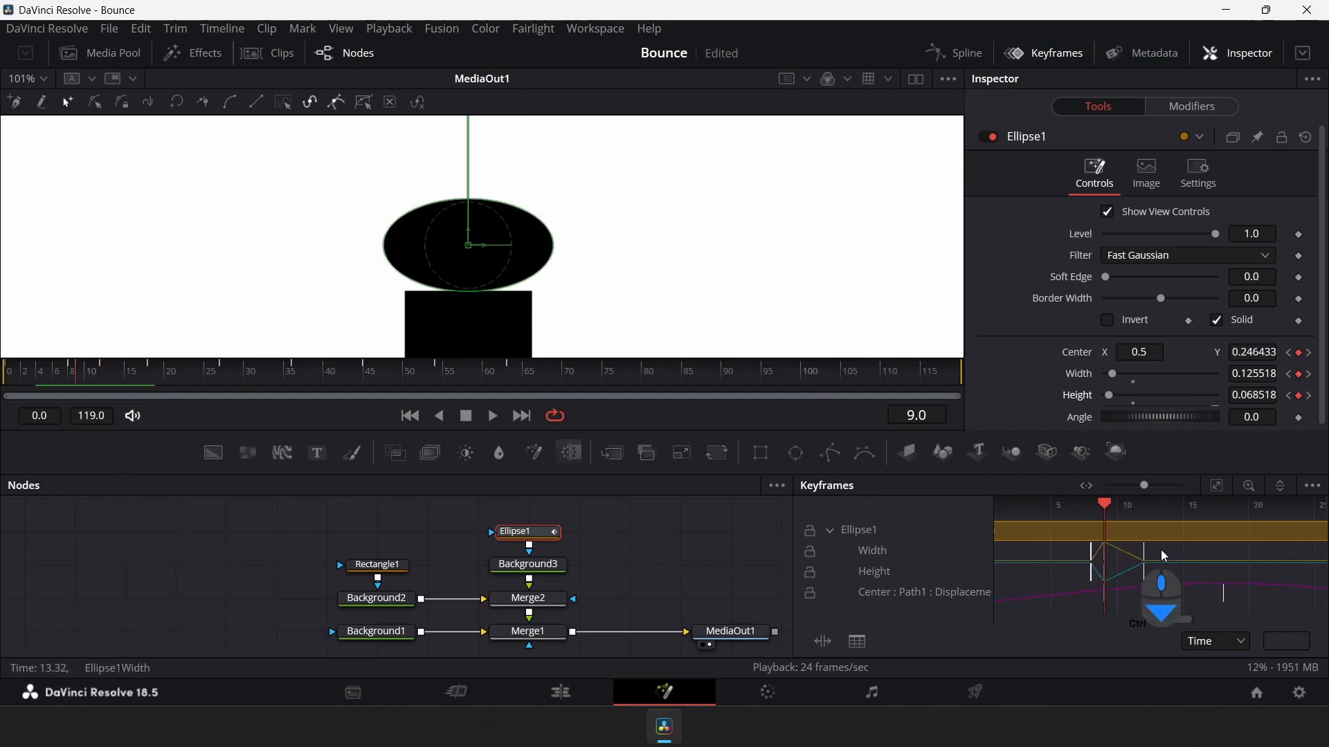
{"action": "scroll", "coordinate": [1141, 556], "scroll_direction": "down", "scroll_amount": 2}
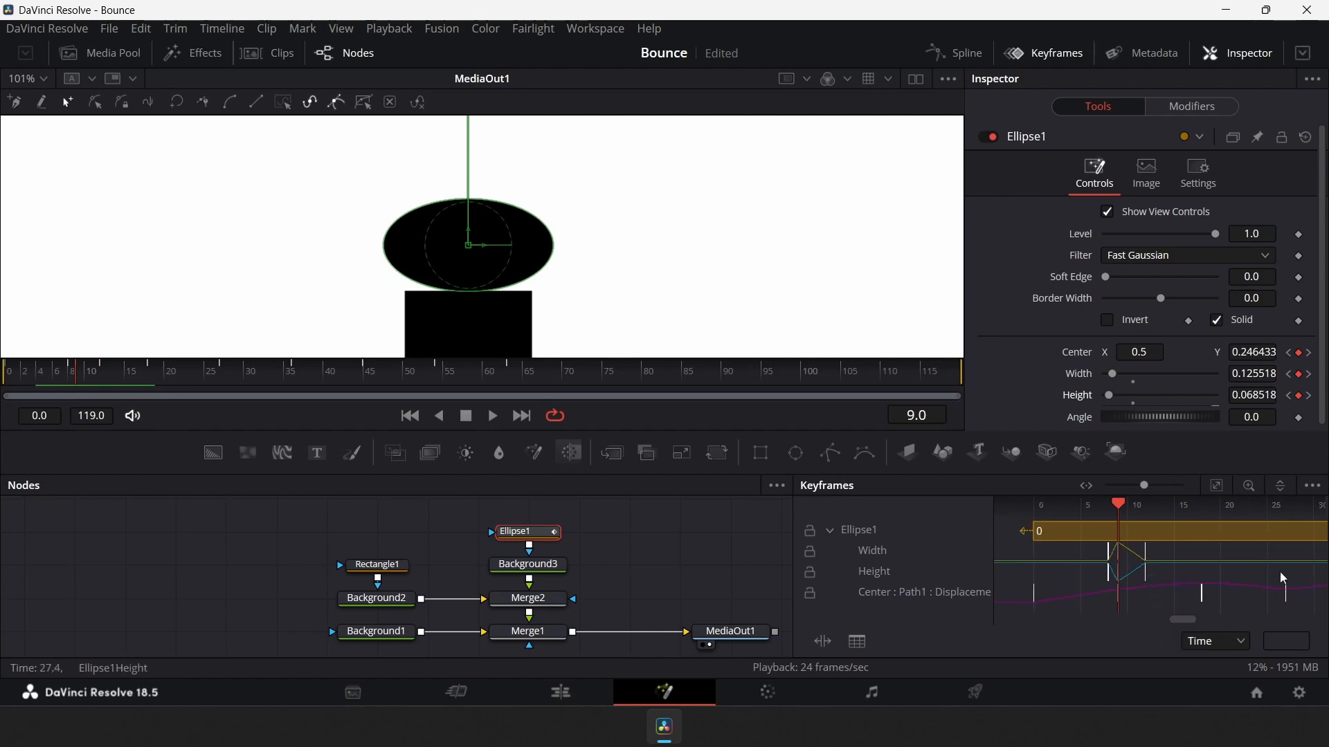
{"action": "left_click_drag", "start_coordinate": [1190, 626], "coordinate": [1195, 626]}
{"action": "left_click_drag", "start_coordinate": [1065, 504], "coordinate": [1230, 591]}
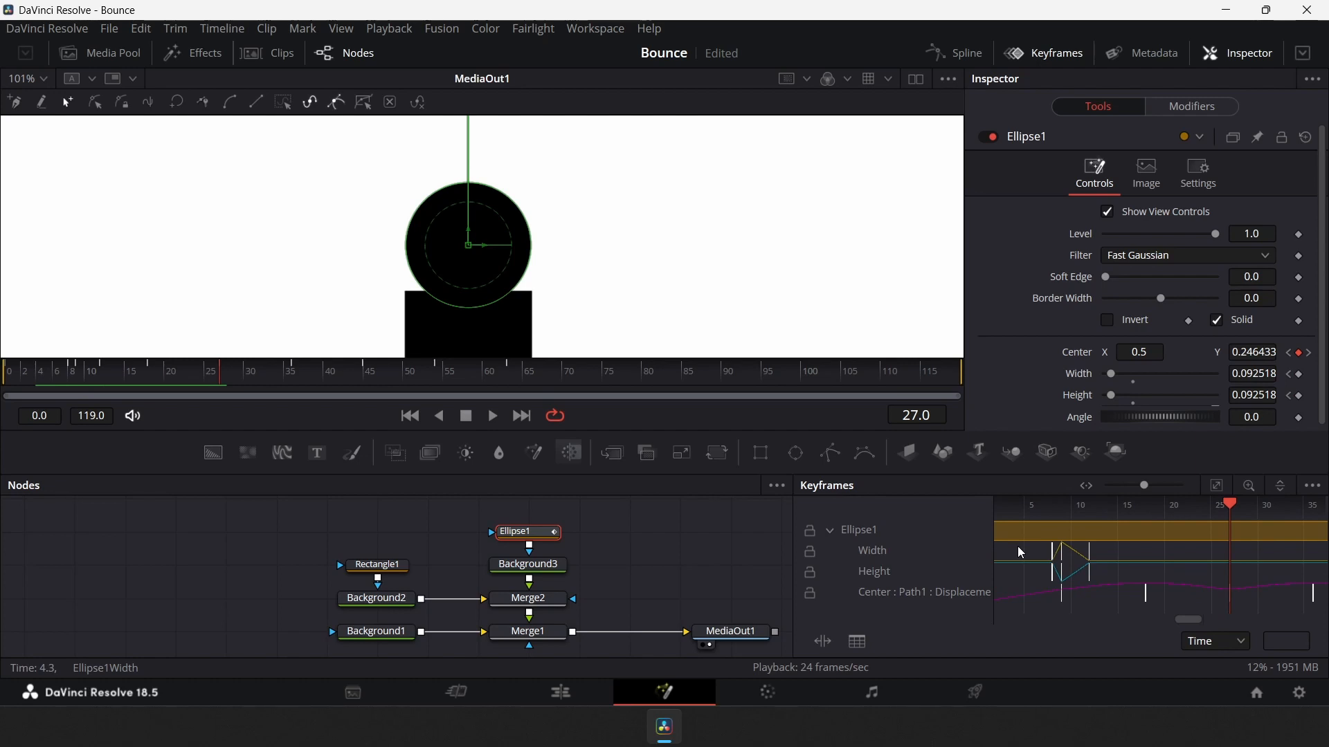
{"action": "left_click_drag", "start_coordinate": [1018, 547], "coordinate": [1100, 558]}
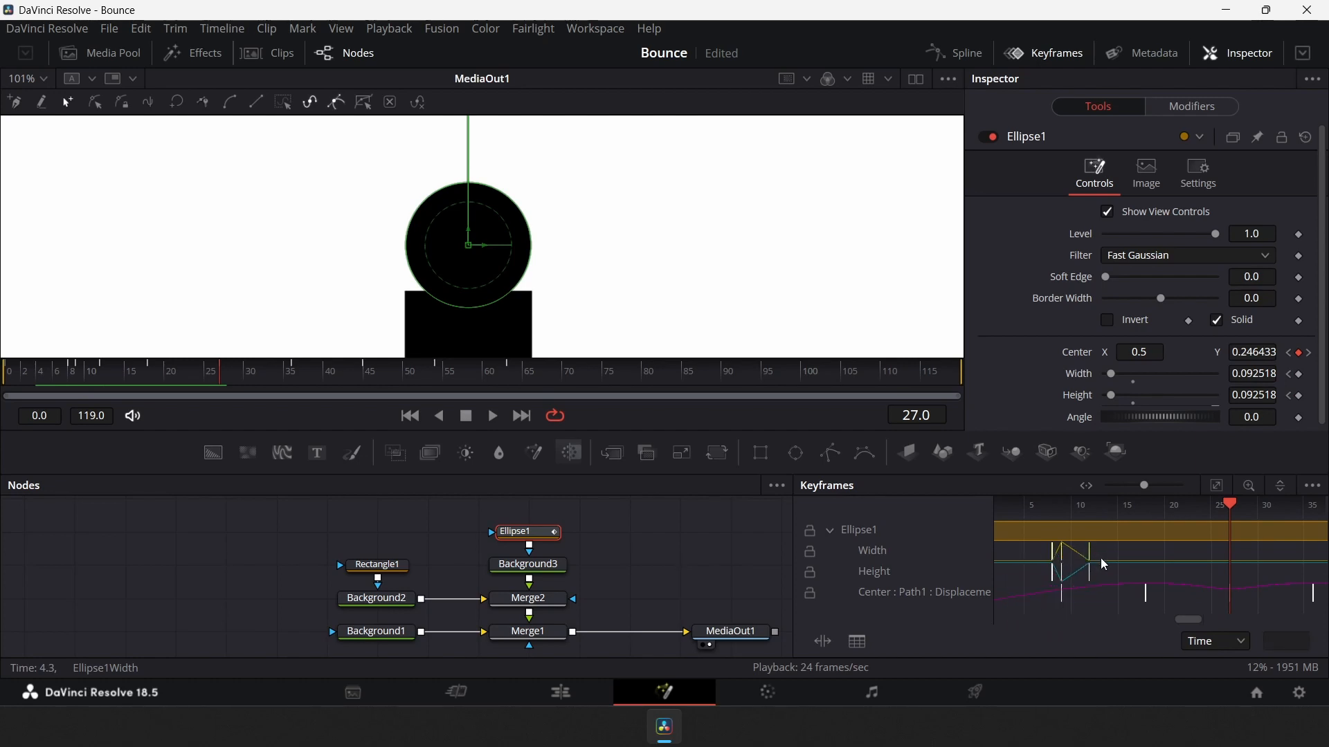
{"action": "key", "text": "ctrl+c"}
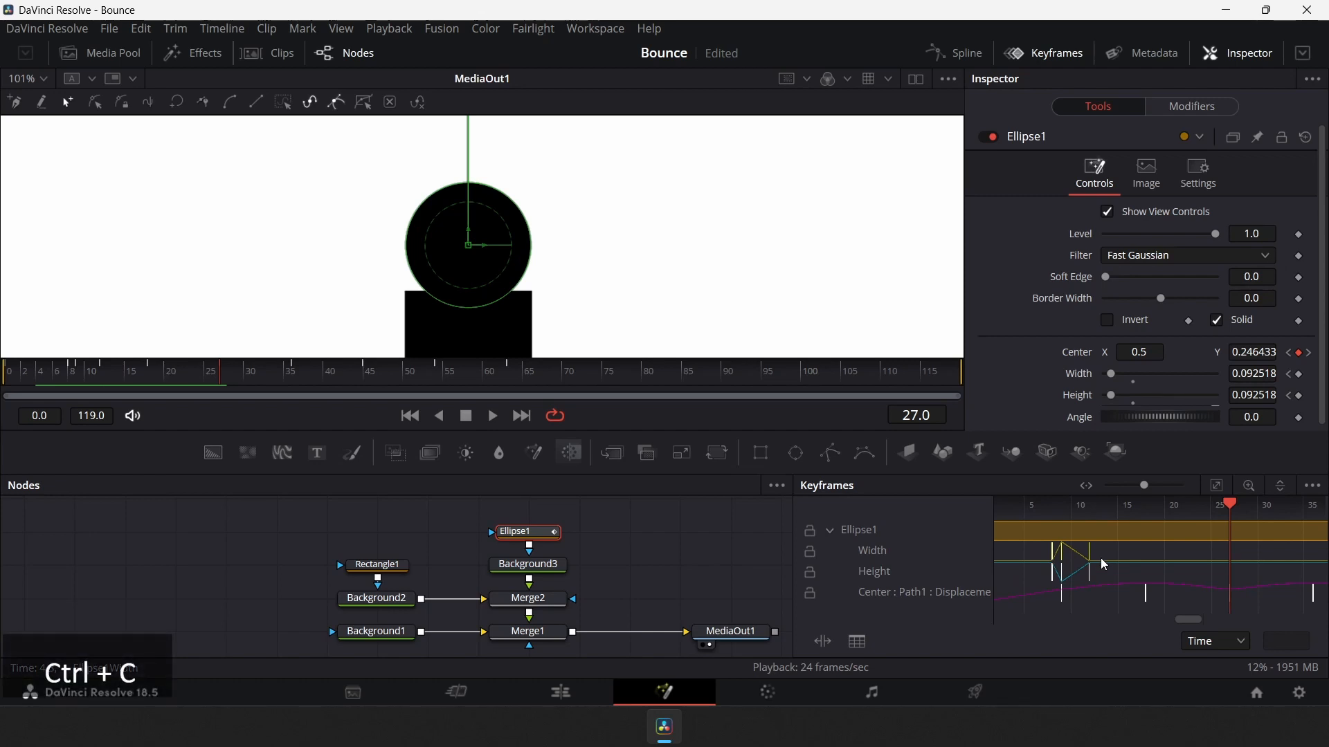
Paste the Width squash keyframes onto the Width track at frames 26, 44 and 62
{"action": "key", "text": "Left"}
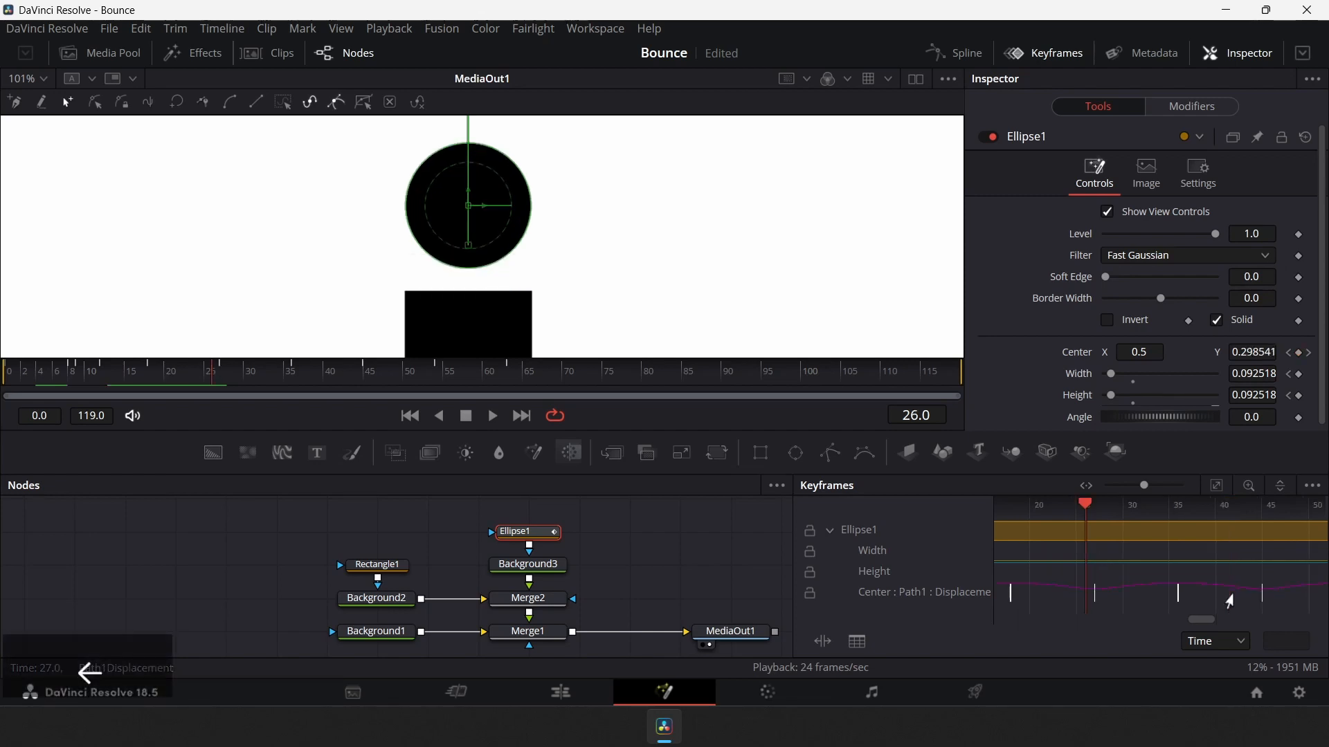
{"action": "left_click", "coordinate": [1093, 552]}
{"action": "key", "text": "ctrl+v"}
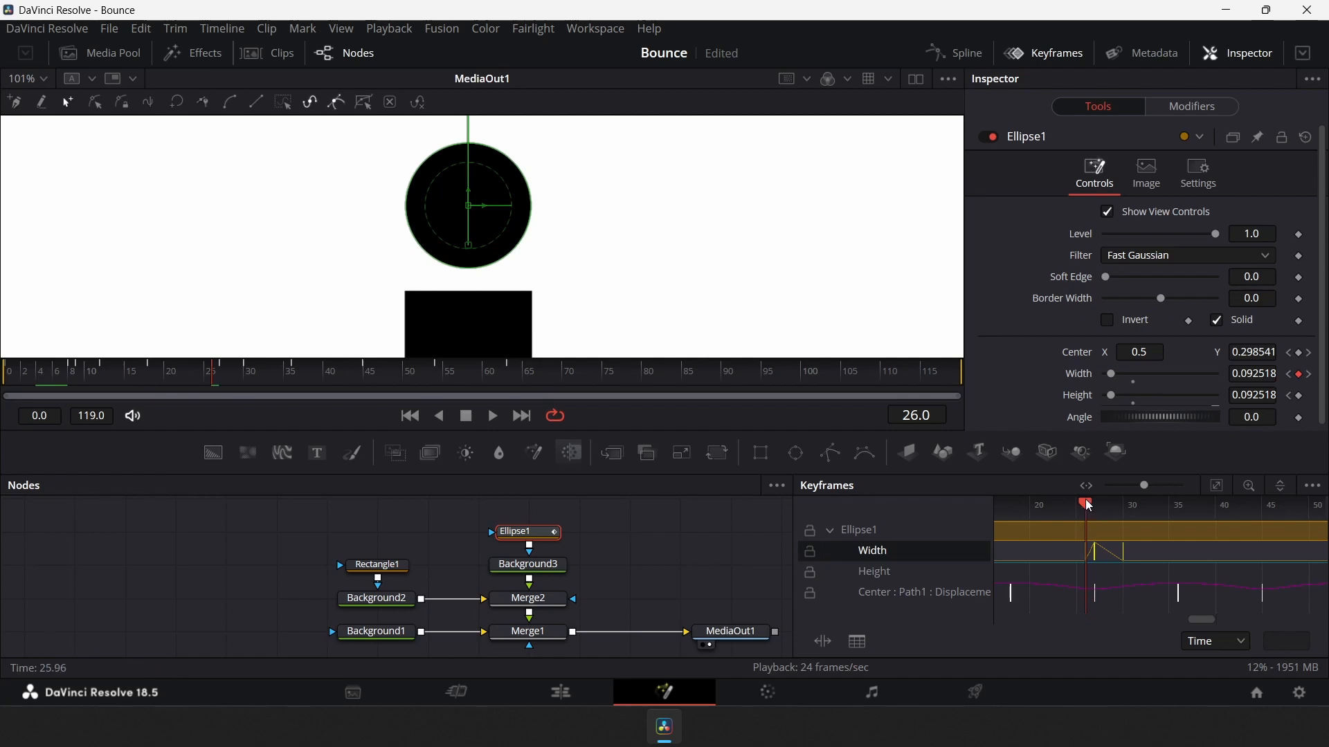
{"action": "left_click_drag", "start_coordinate": [1085, 500], "coordinate": [1182, 550]}
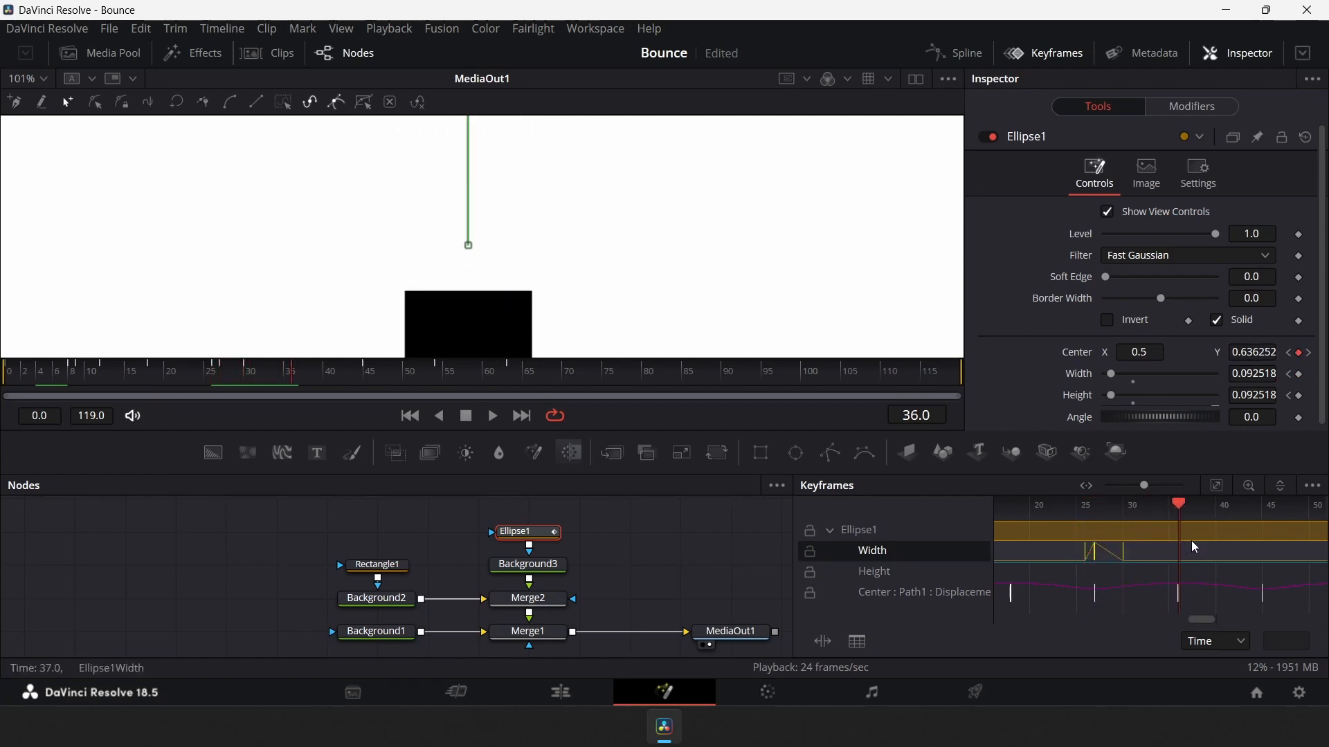
{"action": "left_click_drag", "start_coordinate": [1181, 505], "coordinate": [1263, 555]}
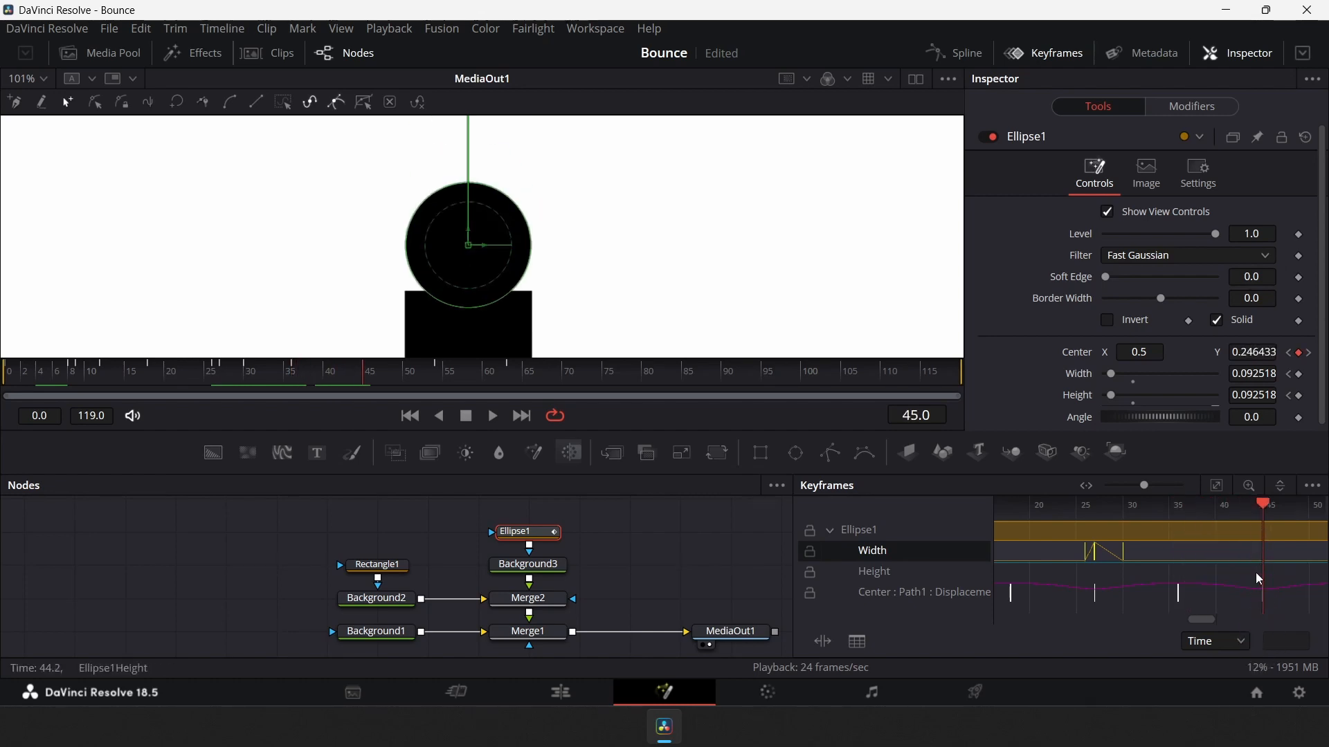
{"action": "key", "text": "Left"}
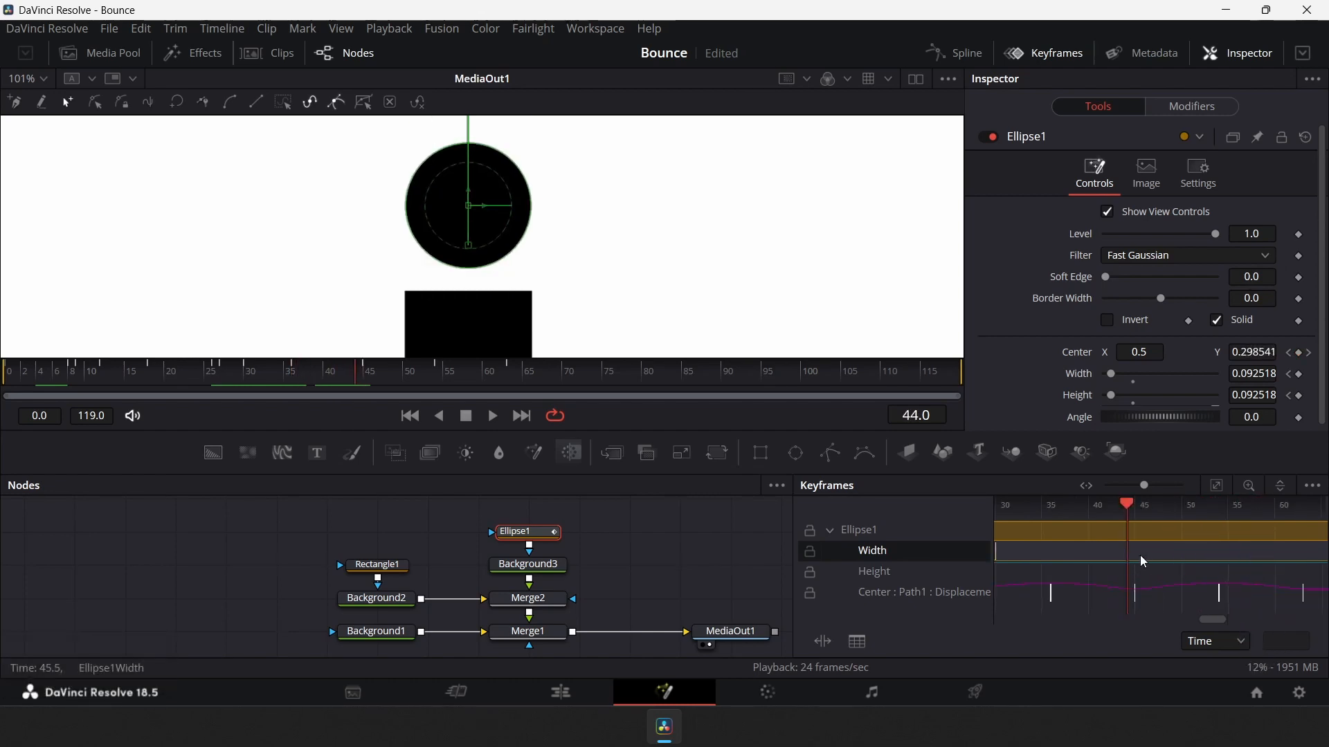
{"action": "key", "text": "ctrl+v"}
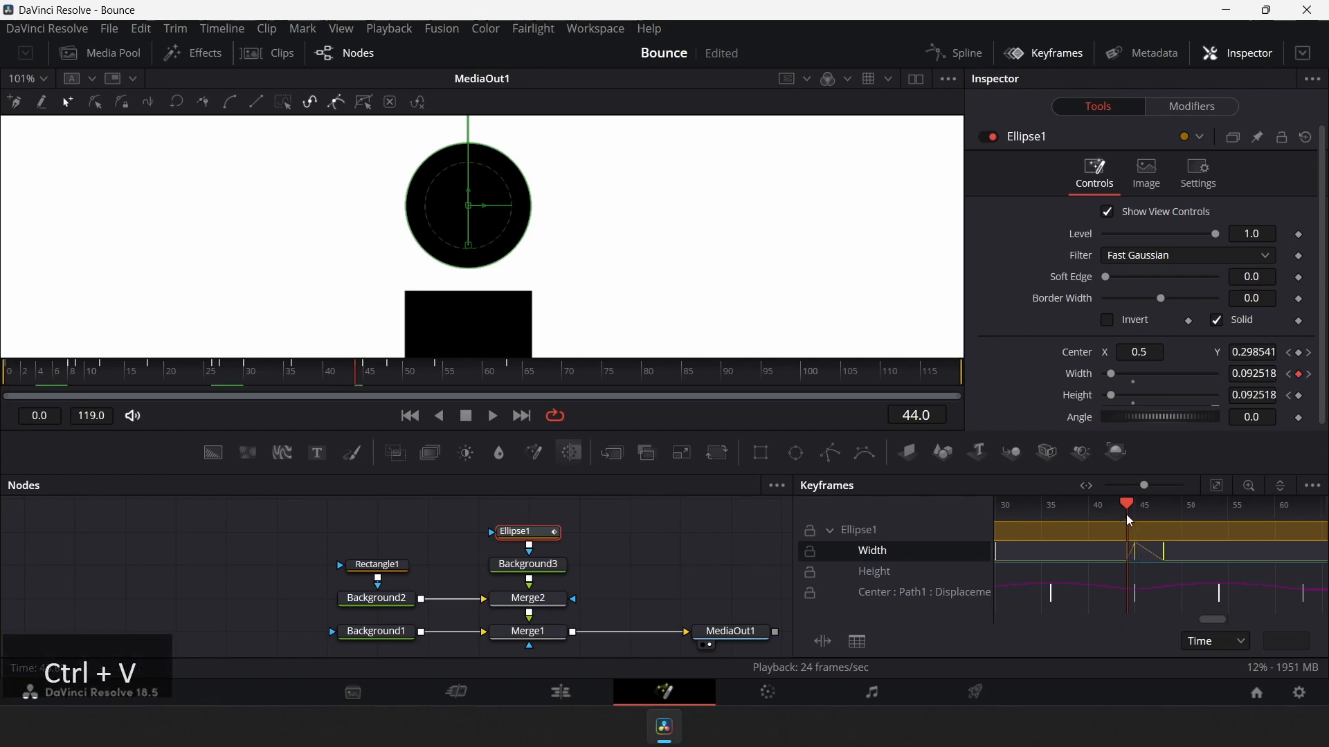
{"action": "left_click_drag", "start_coordinate": [1126, 514], "coordinate": [1297, 566]}
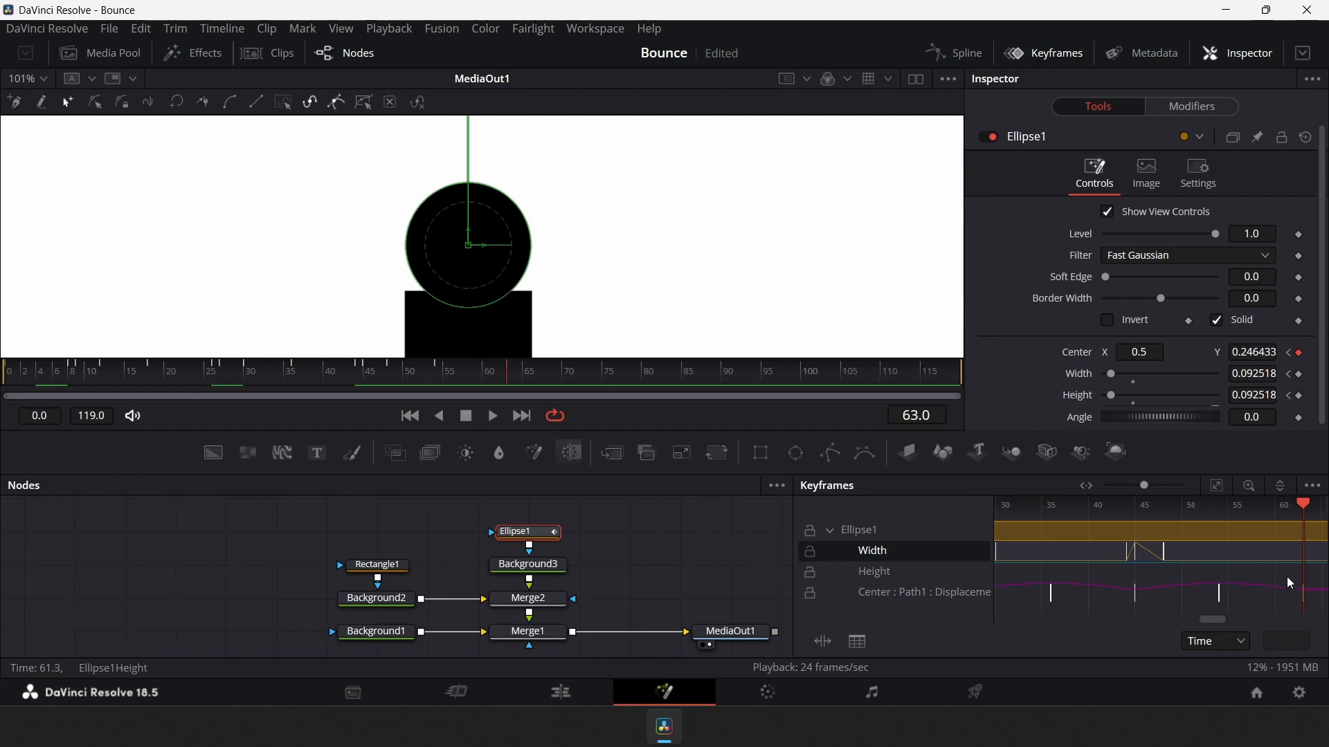
{"action": "key", "text": "Left"}
{"action": "key", "text": "ctrl+v"}
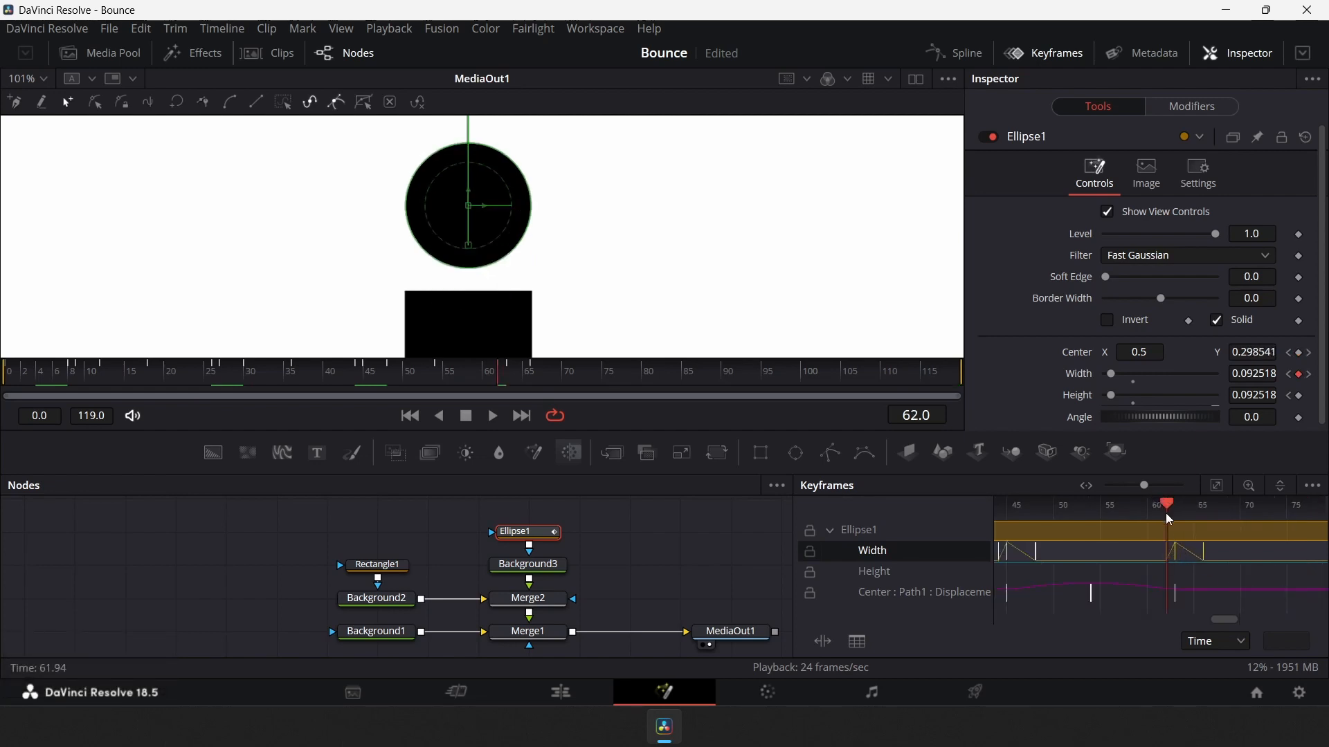
Select and copy the Height squash keyframes from the first bounce
{"action": "left_click_drag", "start_coordinate": [1167, 512], "coordinate": [1194, 621]}
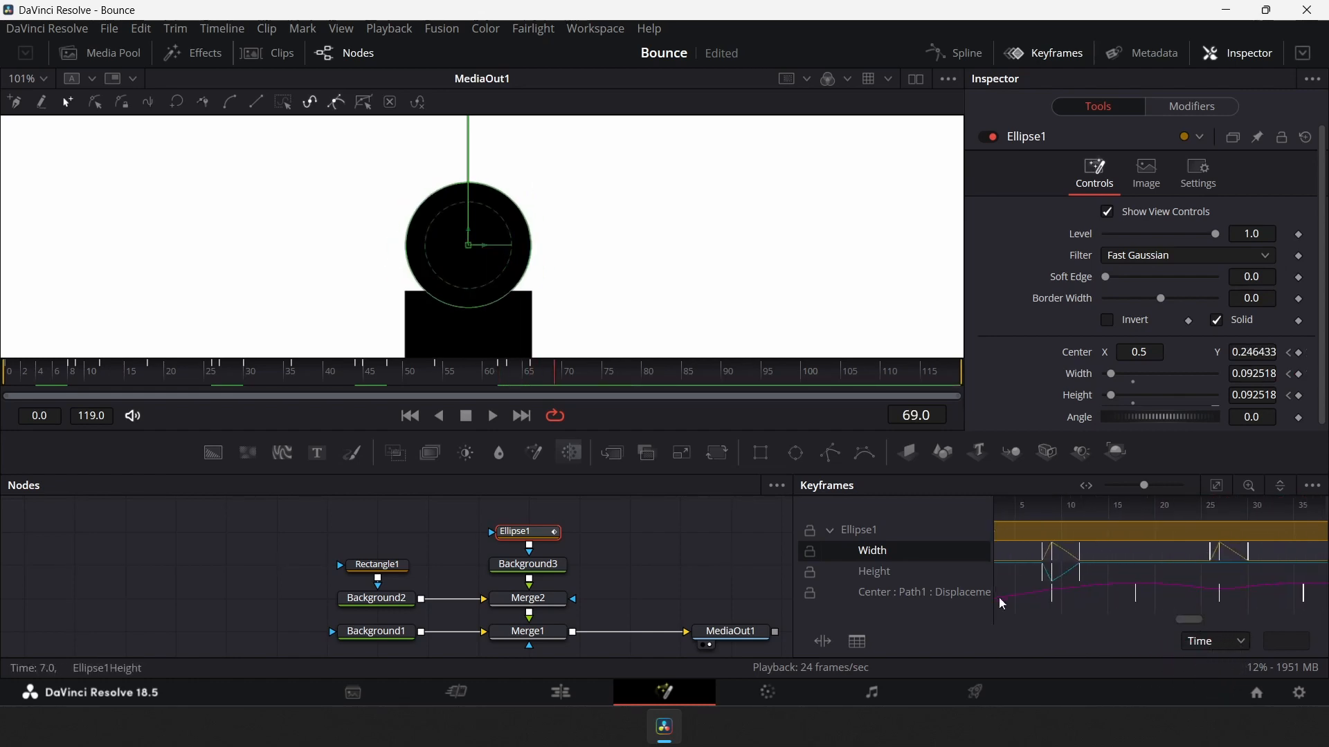
{"action": "left_click_drag", "start_coordinate": [1027, 574], "coordinate": [1121, 573]}
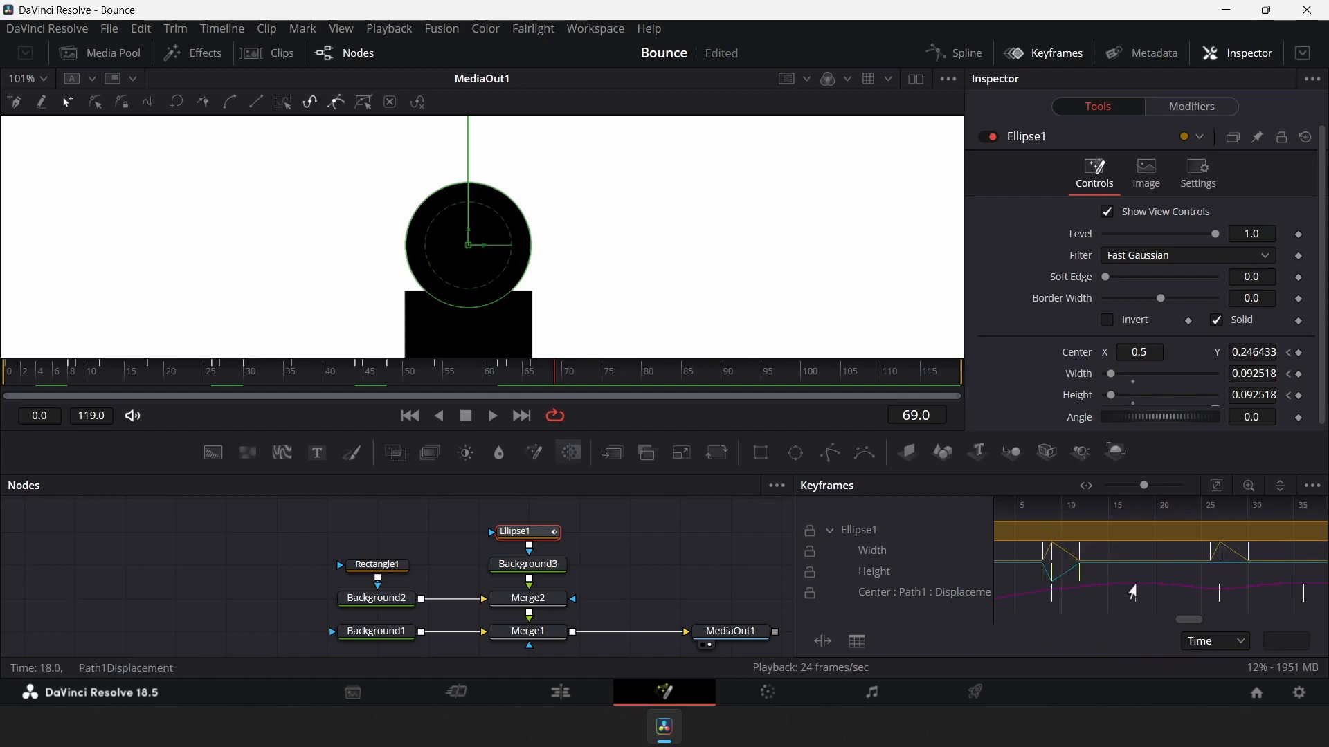
{"action": "key", "text": "ctrl+c"}
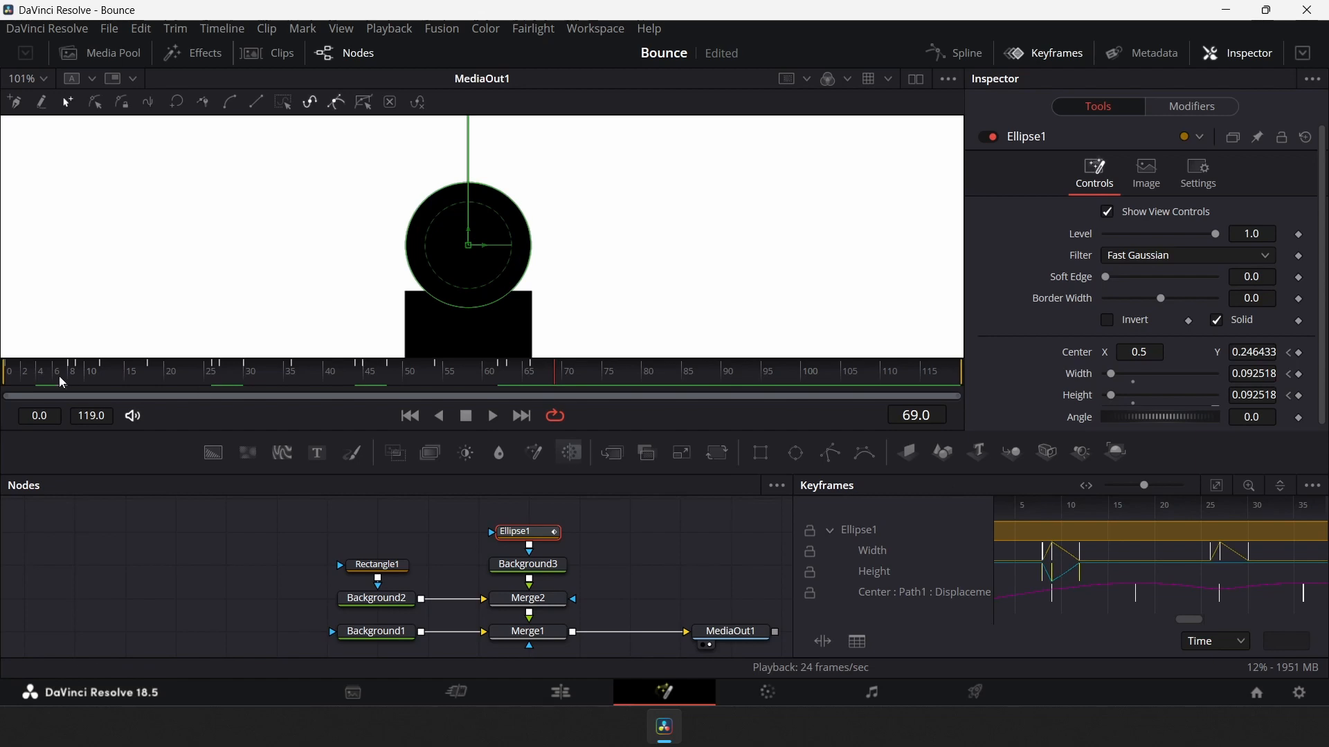
Paste the Height squash keyframes onto the Height track at frame 26
{"action": "left_click_drag", "start_coordinate": [1195, 612], "coordinate": [1240, 630]}
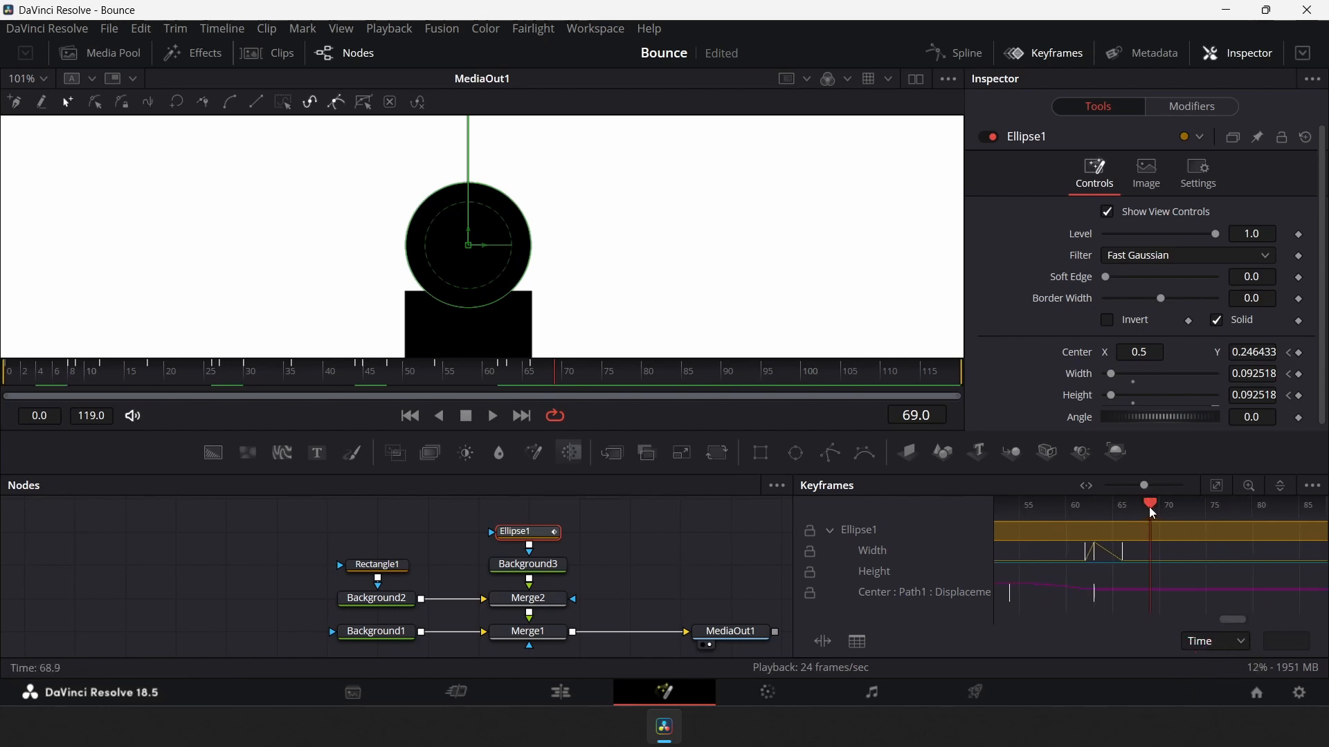
{"action": "left_click_drag", "start_coordinate": [1147, 512], "coordinate": [1111, 534]}
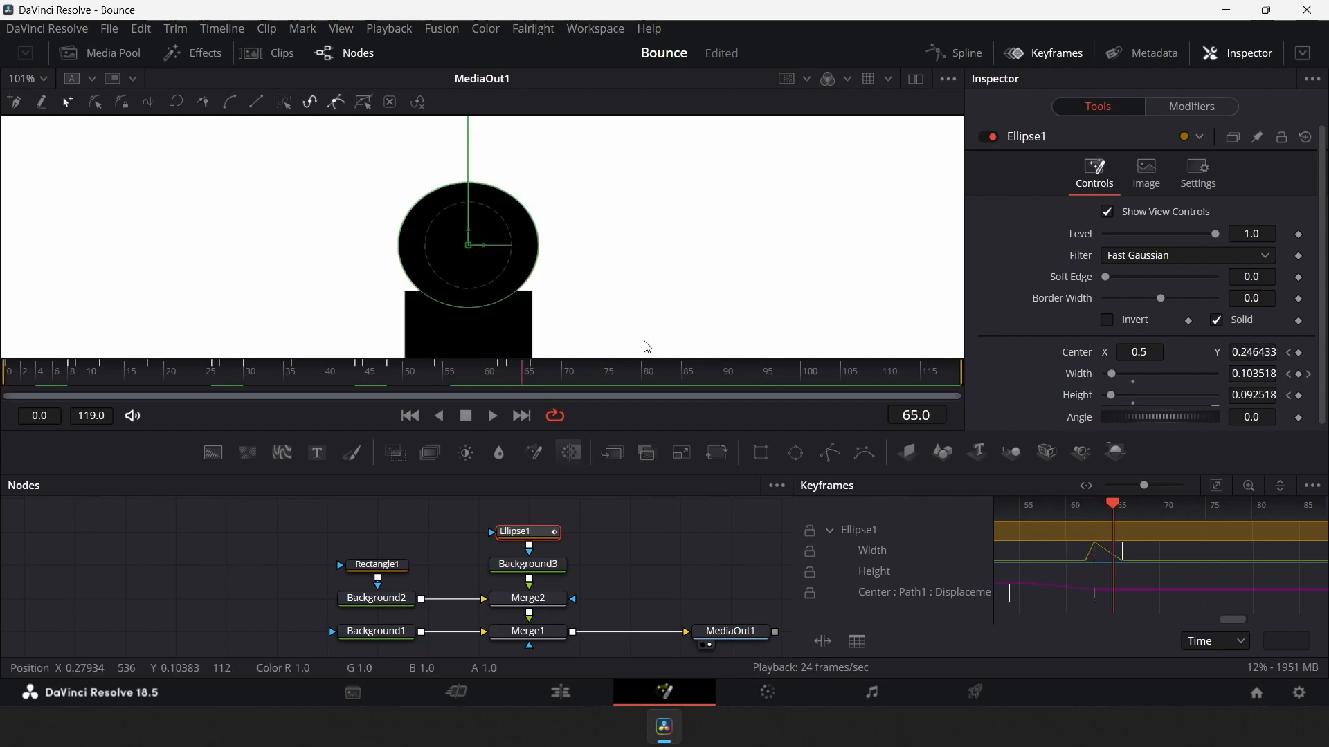
{"action": "left_click_drag", "start_coordinate": [528, 375], "coordinate": [219, 385]}
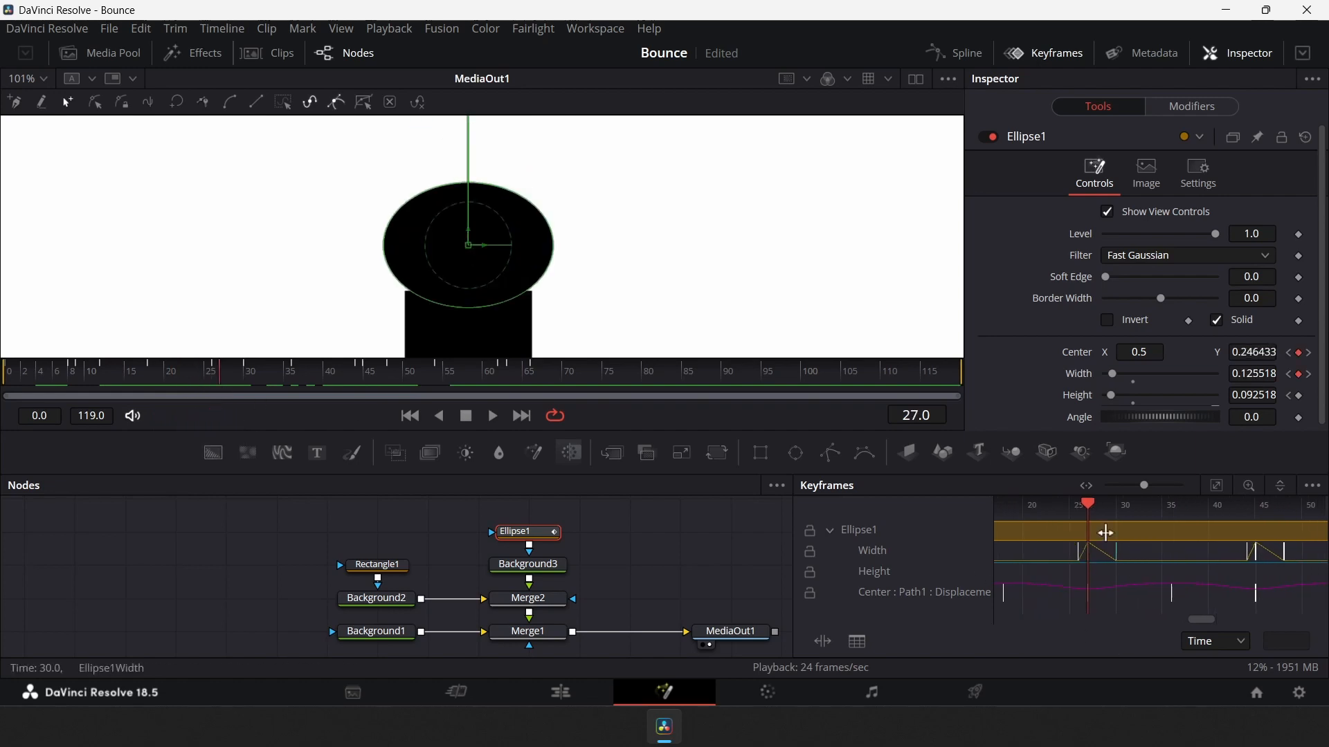
{"action": "left_click", "coordinate": [1098, 577]}
{"action": "key", "text": "Left"}
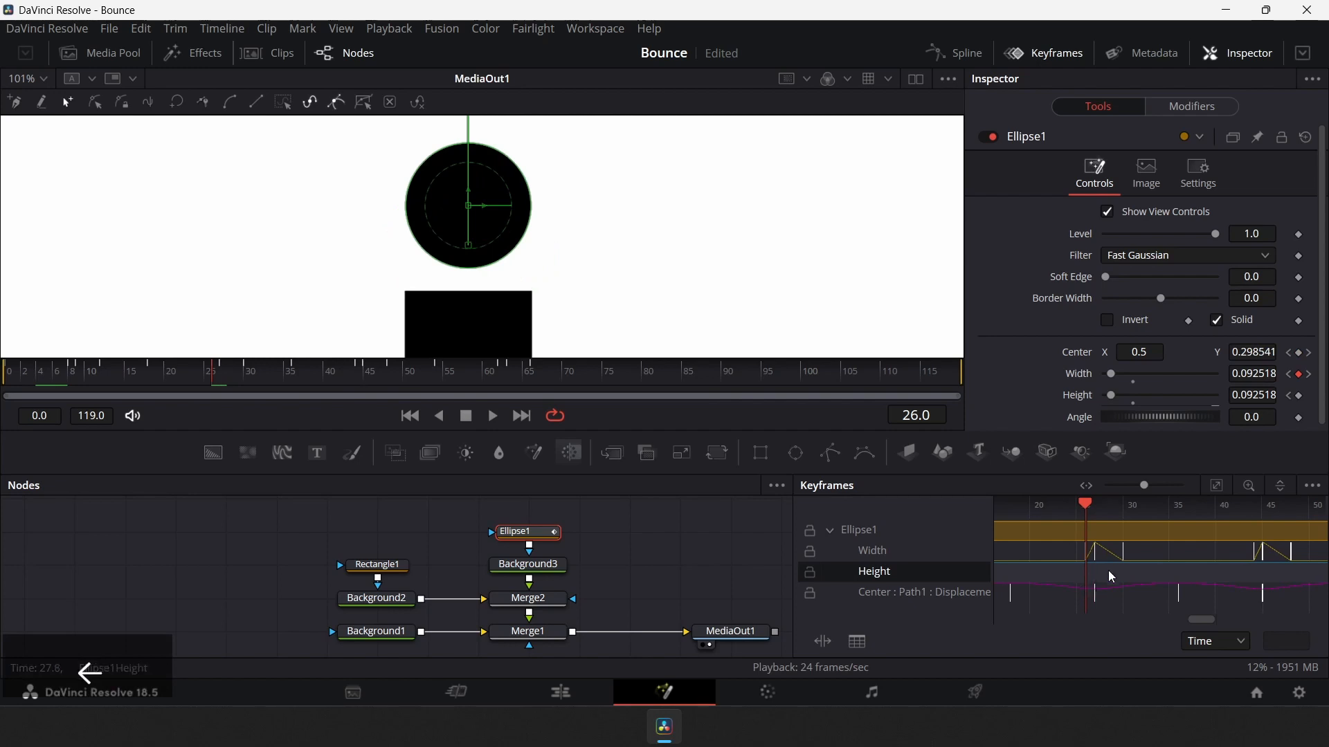
{"action": "key", "text": "ctrl+v"}
Paste the Height squash keyframes onto the Height track at frames 44 and 62
{"action": "left_click_drag", "start_coordinate": [1085, 501], "coordinate": [1258, 562]}
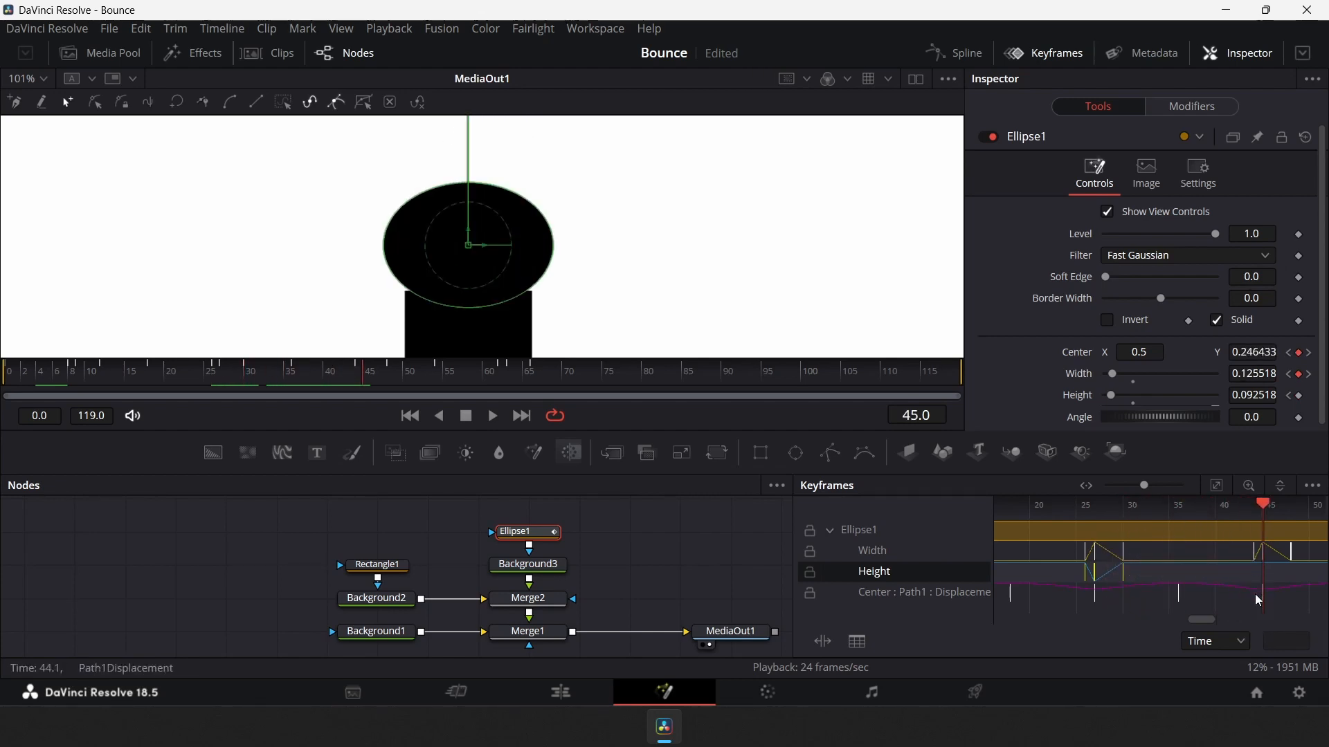
{"action": "key", "text": "Left"}
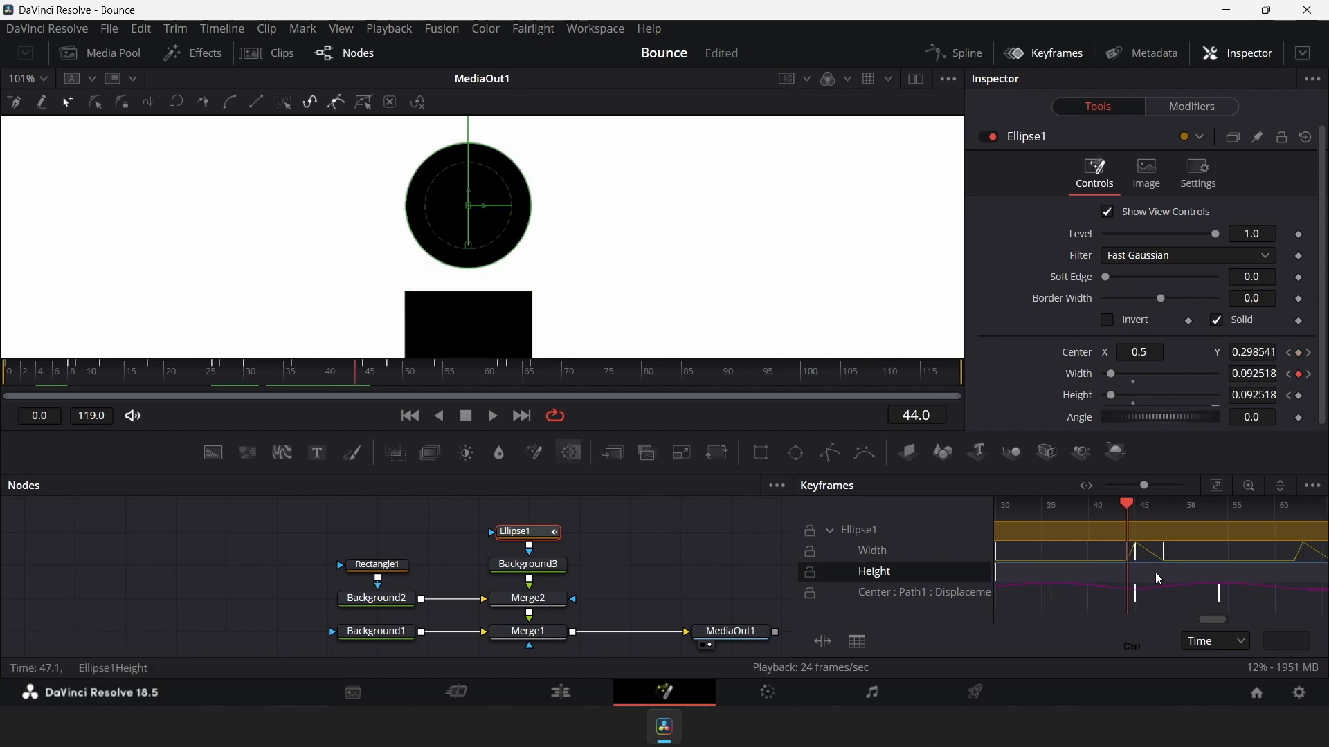
{"action": "key", "text": "ctrl+v"}
{"action": "left_click_drag", "start_coordinate": [1210, 620], "coordinate": [1222, 617]}
{"action": "left_click_drag", "start_coordinate": [999, 505], "coordinate": [1175, 616]}
{"action": "key", "text": "Left"}
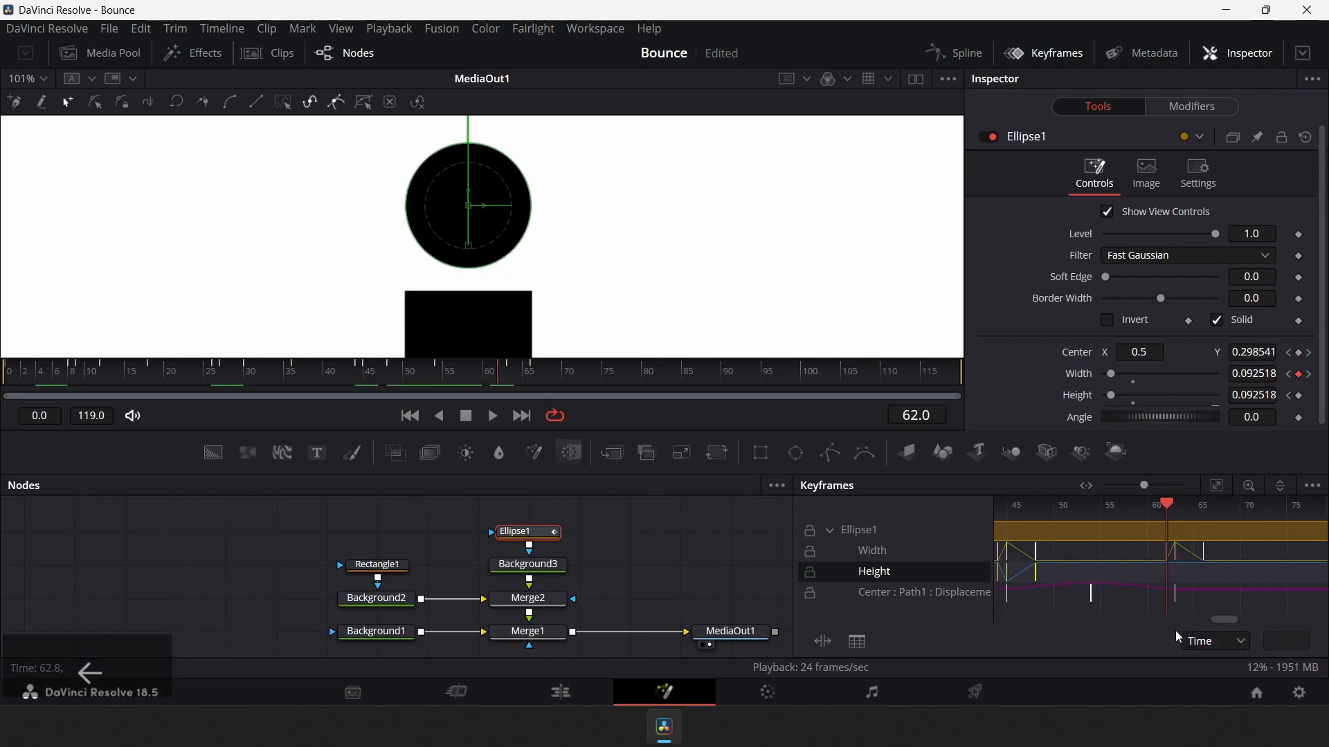
{"action": "key", "text": "ctrl+v"}
Fit the viewer and play the animation from frame 0 to review the squash and stretch
{"action": "left_click_drag", "start_coordinate": [1167, 517], "coordinate": [1223, 530]}
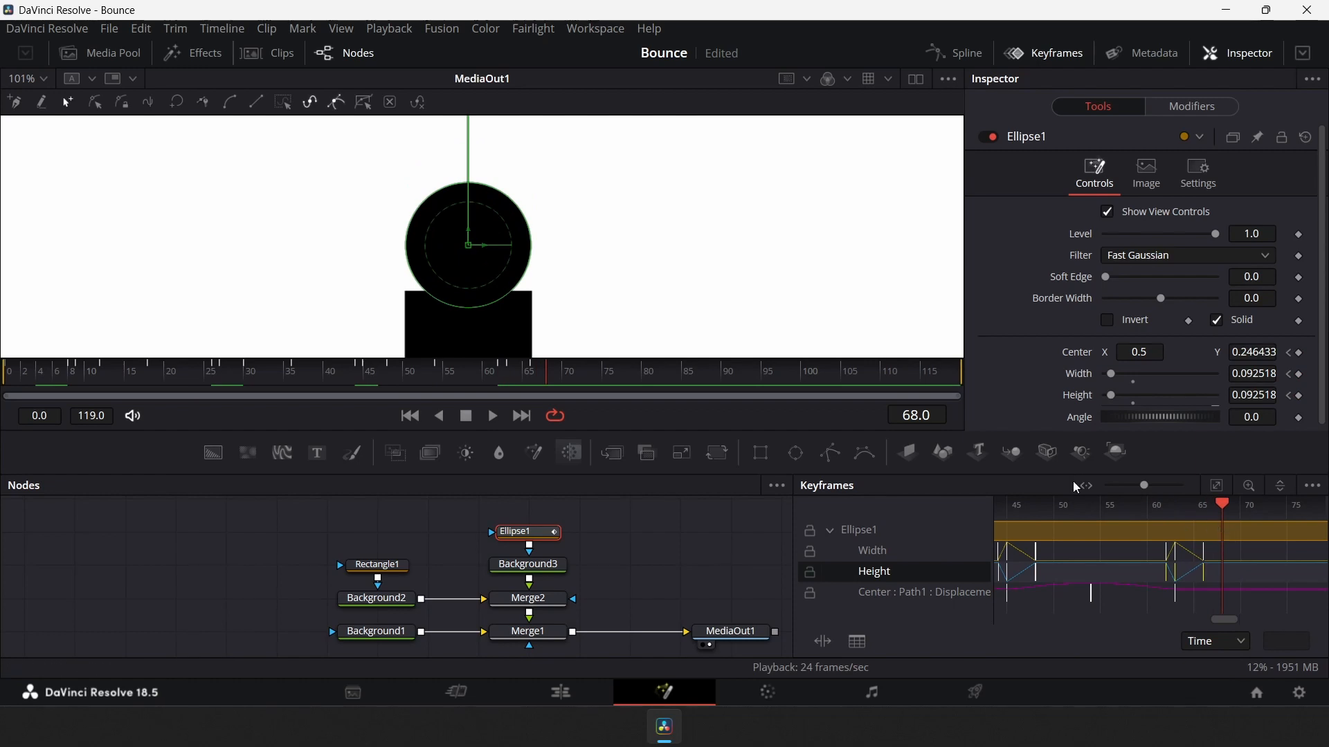
{"action": "left_click", "coordinate": [795, 233]}
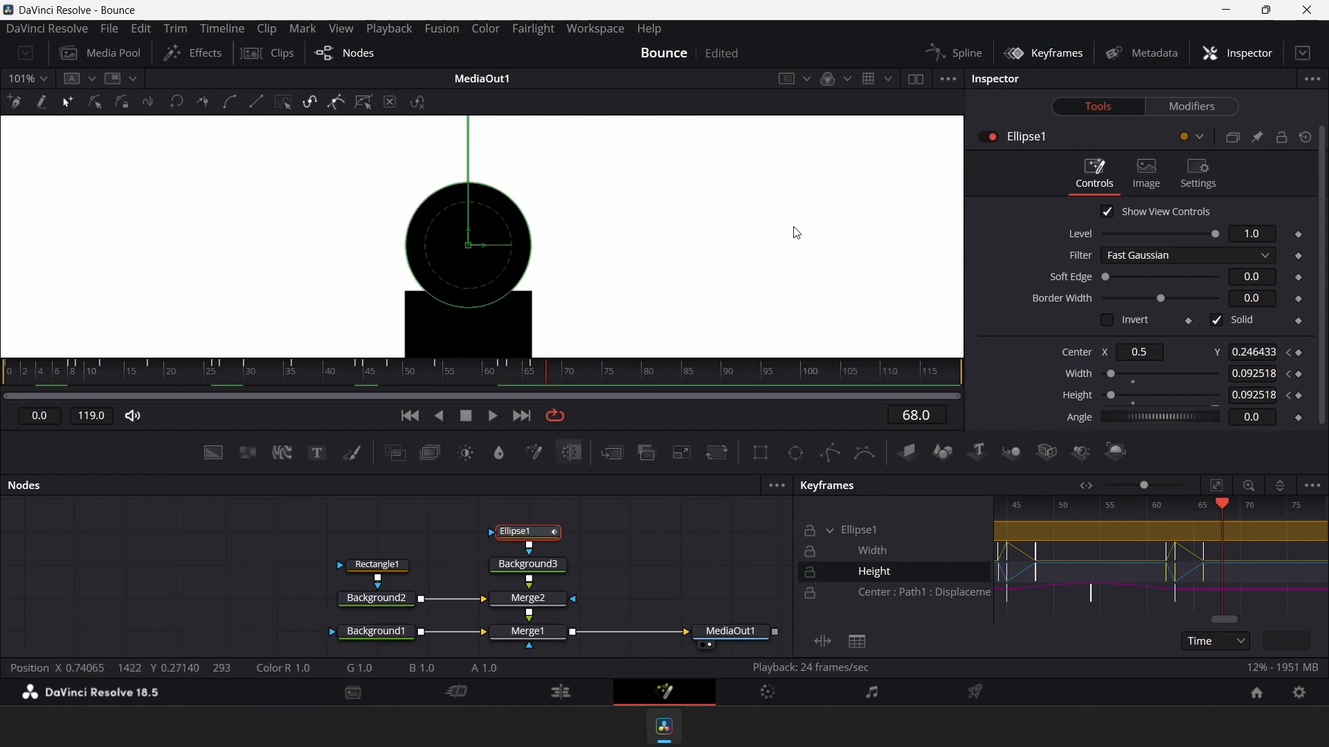
{"action": "key", "text": "ctrl+f"}
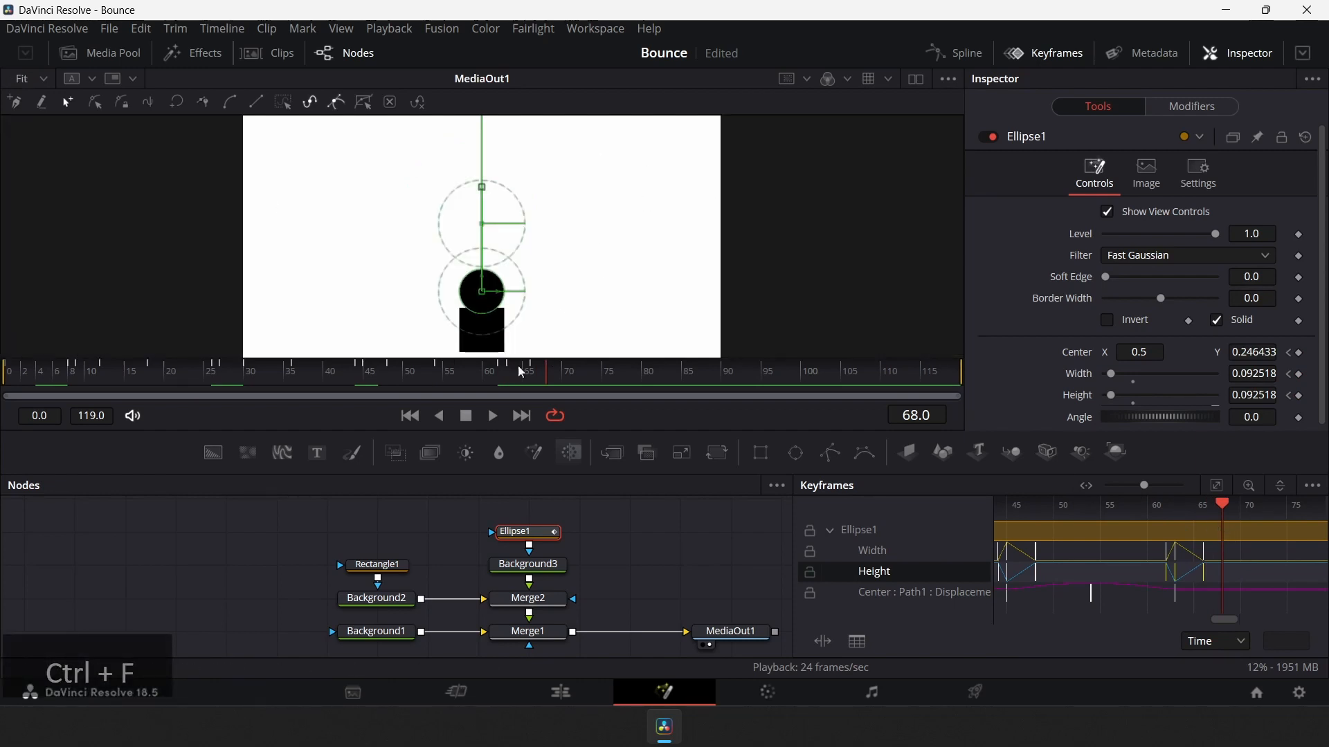
{"action": "left_click_drag", "start_coordinate": [292, 375], "coordinate": [9, 391]}
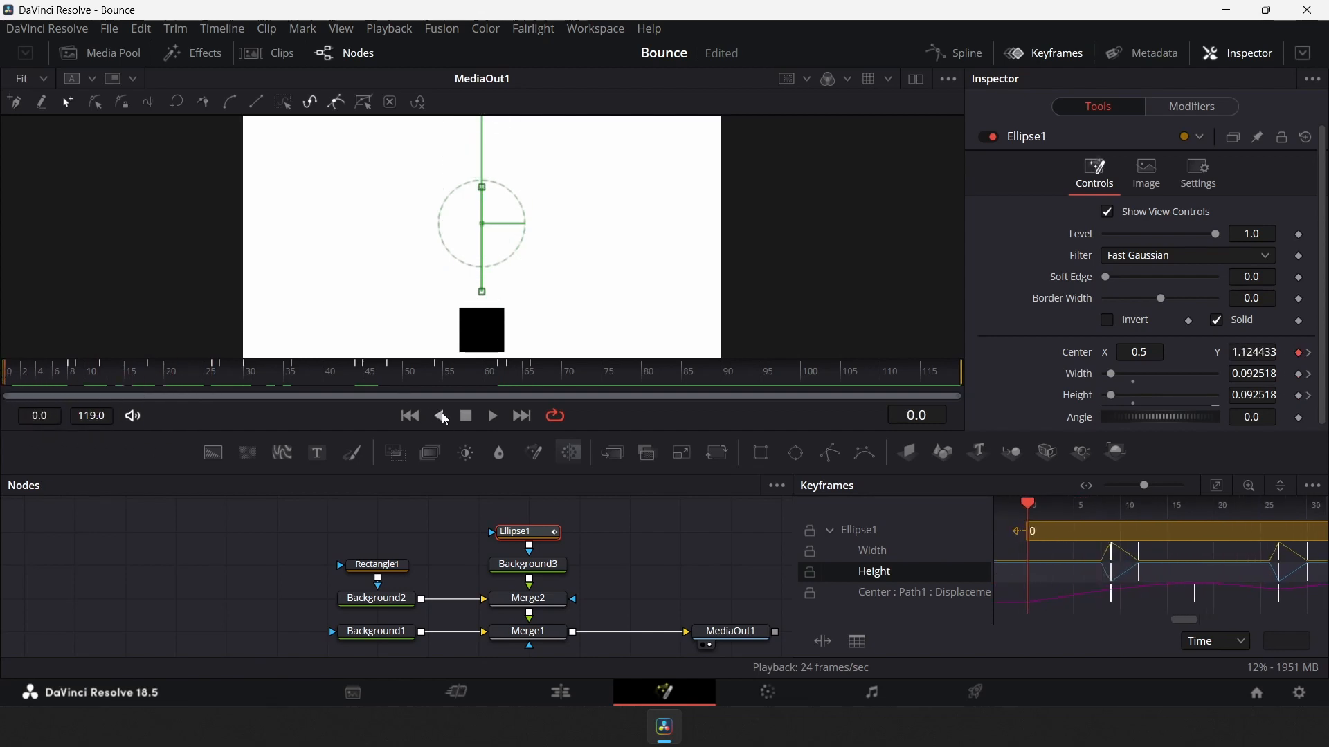
{"action": "left_click", "coordinate": [492, 415]}
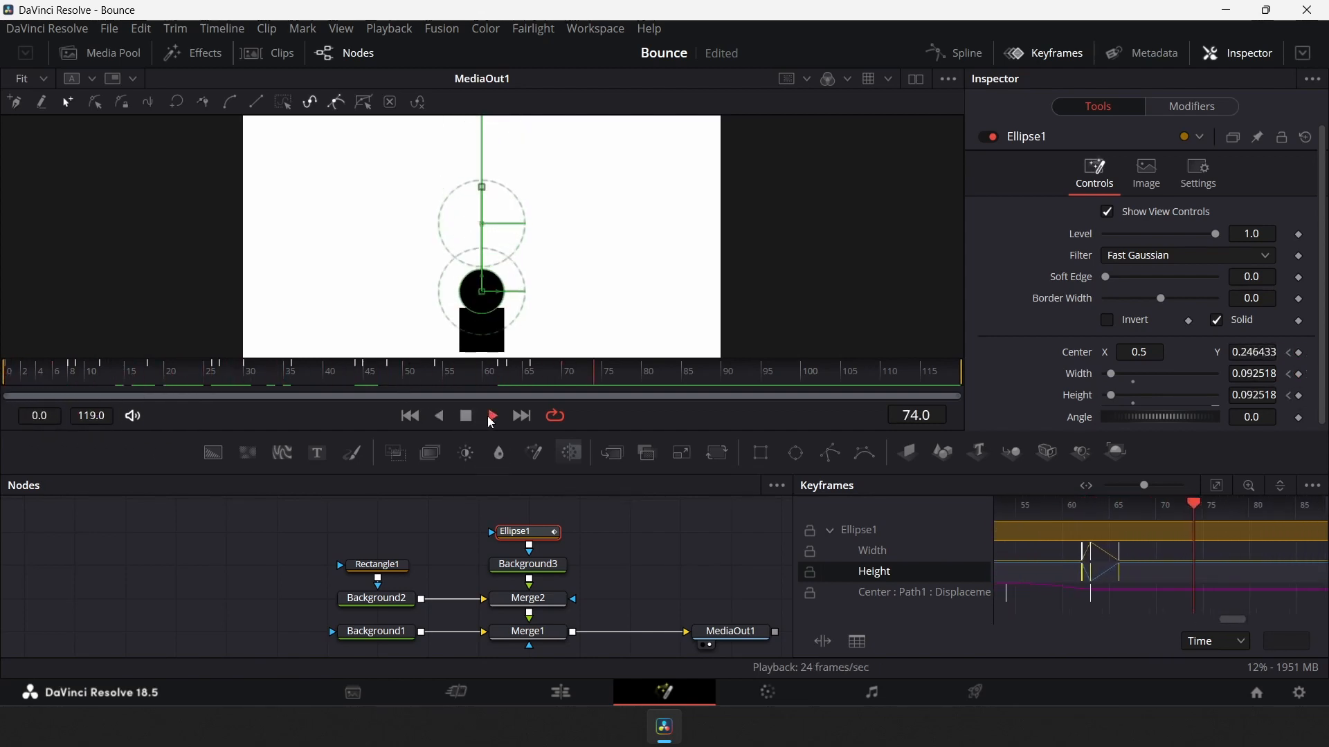
Stop playback, return to frame 0 and save the composition
{"action": "left_click", "coordinate": [502, 382]}
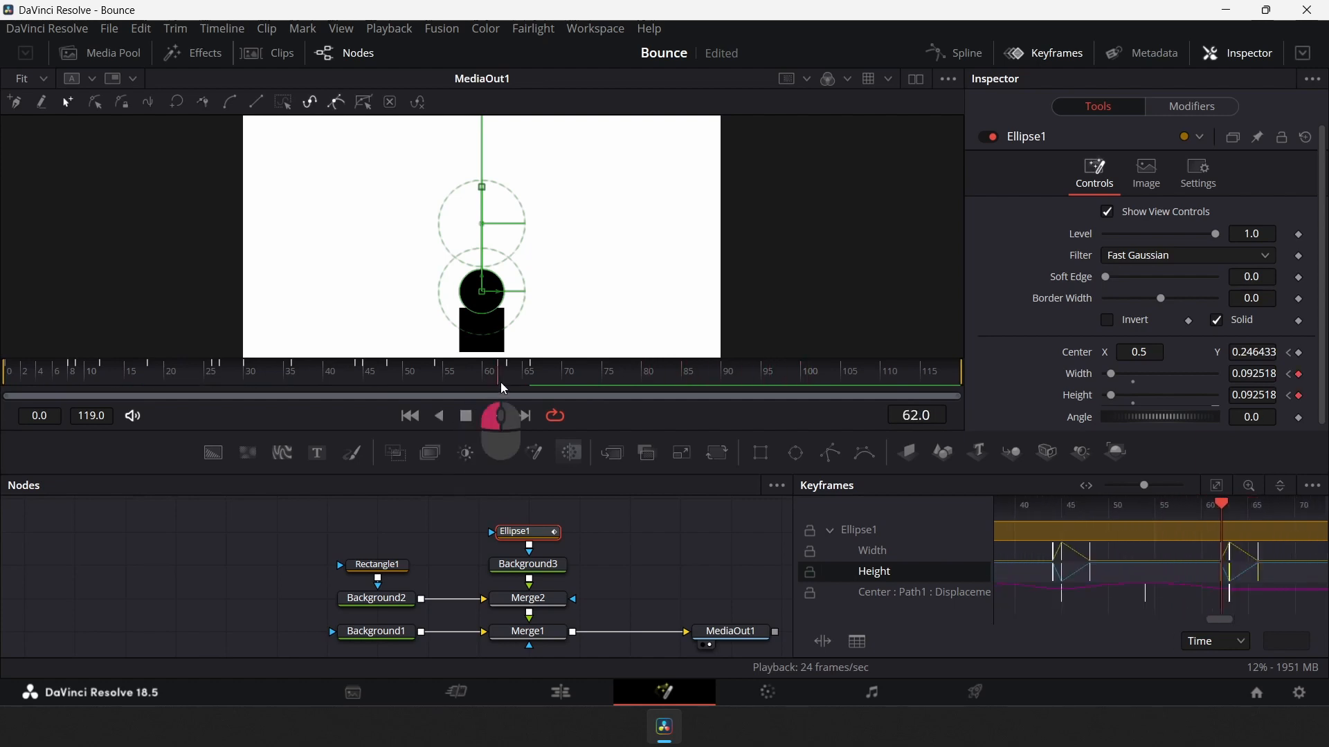
{"action": "left_click_drag", "start_coordinate": [500, 382], "coordinate": [4, 380]}
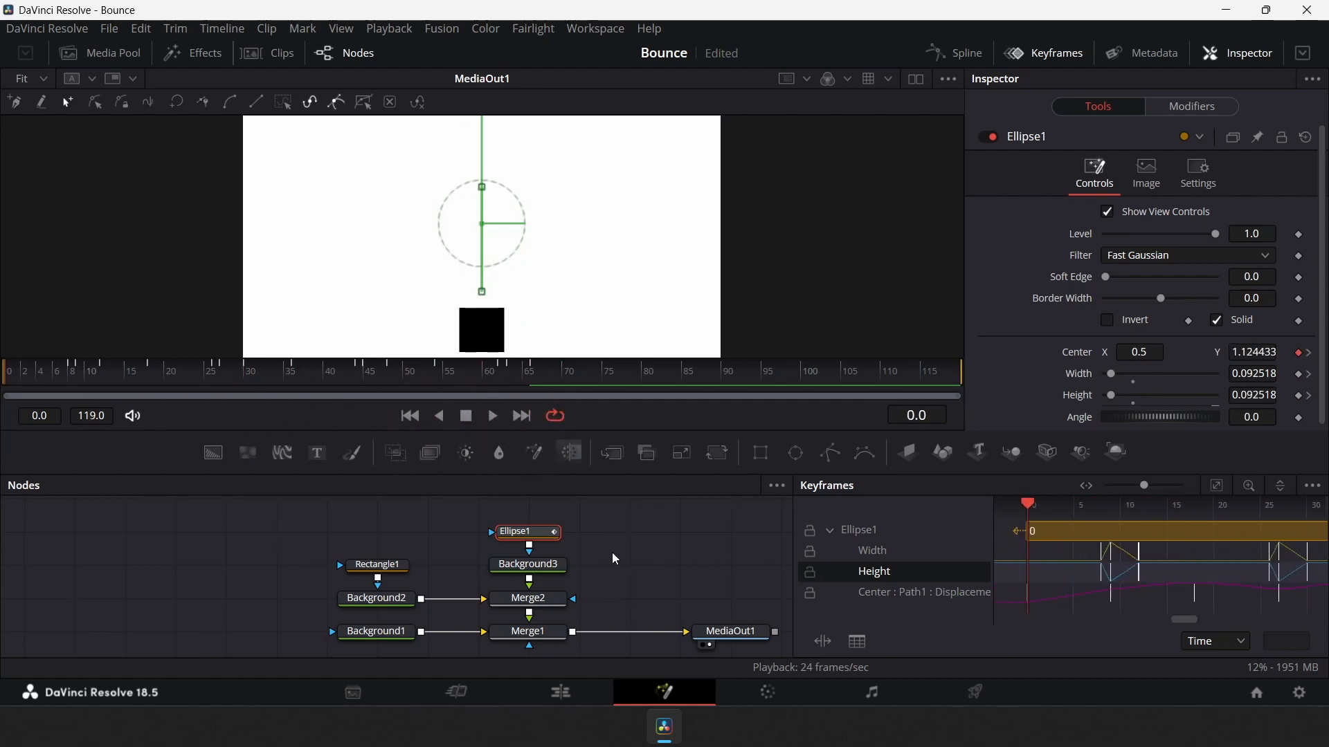
{"action": "key", "text": "ctrl+s"}
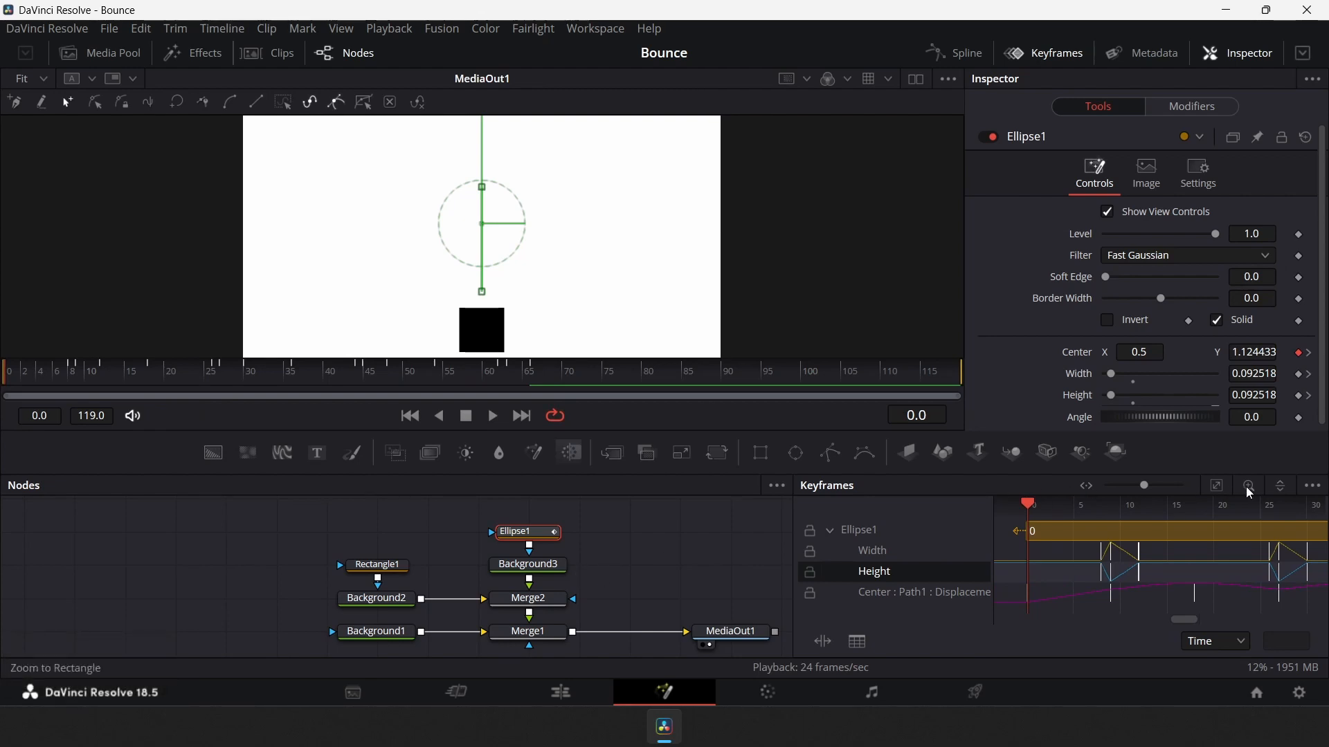
Fit the keyframe view and play the animation to review the bounce
{"action": "left_click", "coordinate": [1216, 486]}
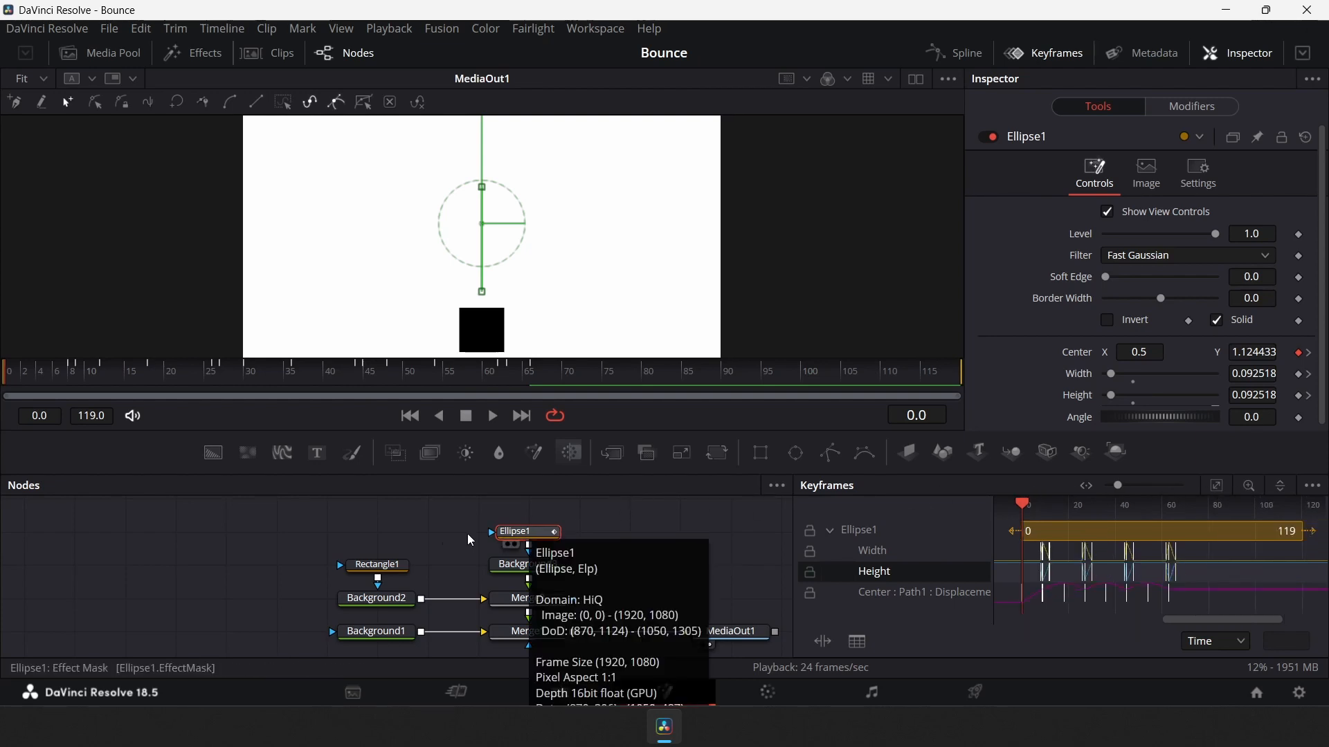
{"action": "left_click", "coordinate": [267, 555]}
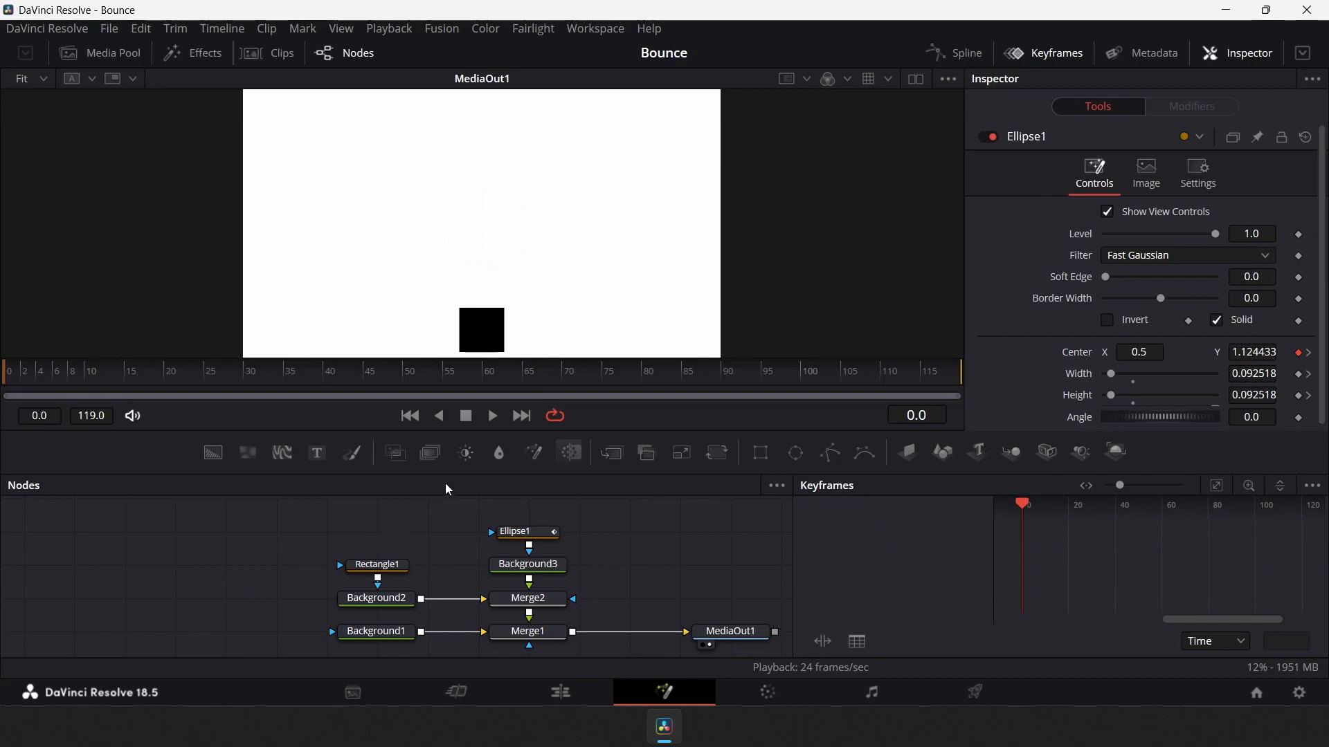
{"action": "left_click", "coordinate": [492, 417]}
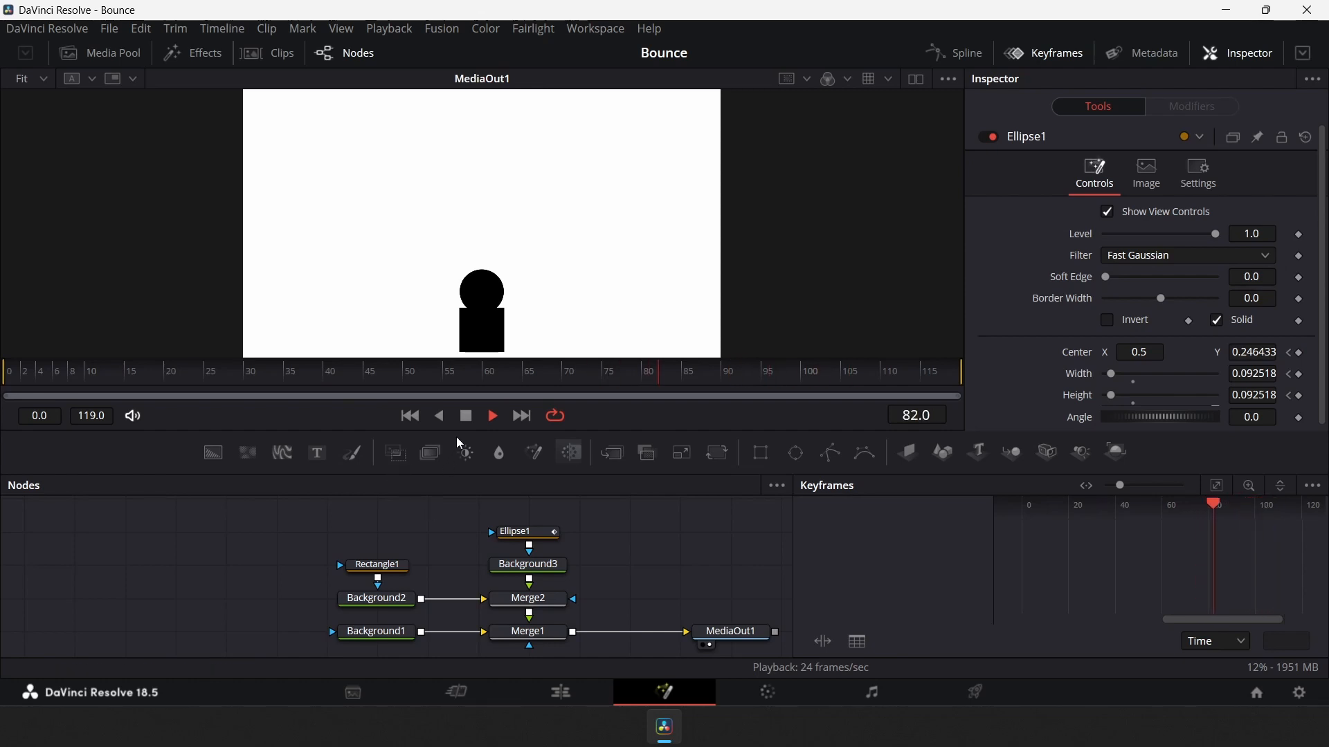
{"action": "left_click", "coordinate": [466, 416]}
{"action": "left_click", "coordinate": [149, 376]}
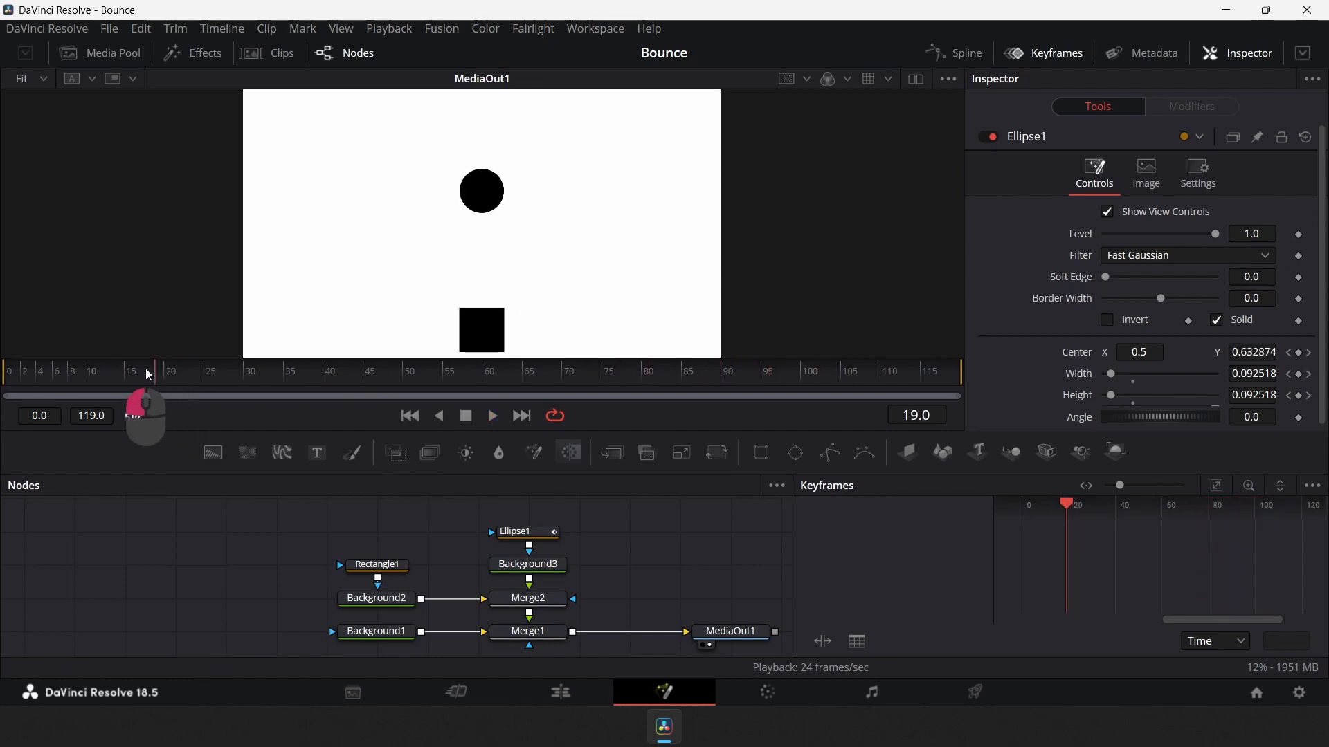
{"action": "mouse_move", "coordinate": [149, 376]}
{"action": "left_mouse_down"}
{"action": "mouse_move", "coordinate": [9, 370]}
{"action": "mouse_move", "coordinate": [132, 370]}
{"action": "left_mouse_up"}
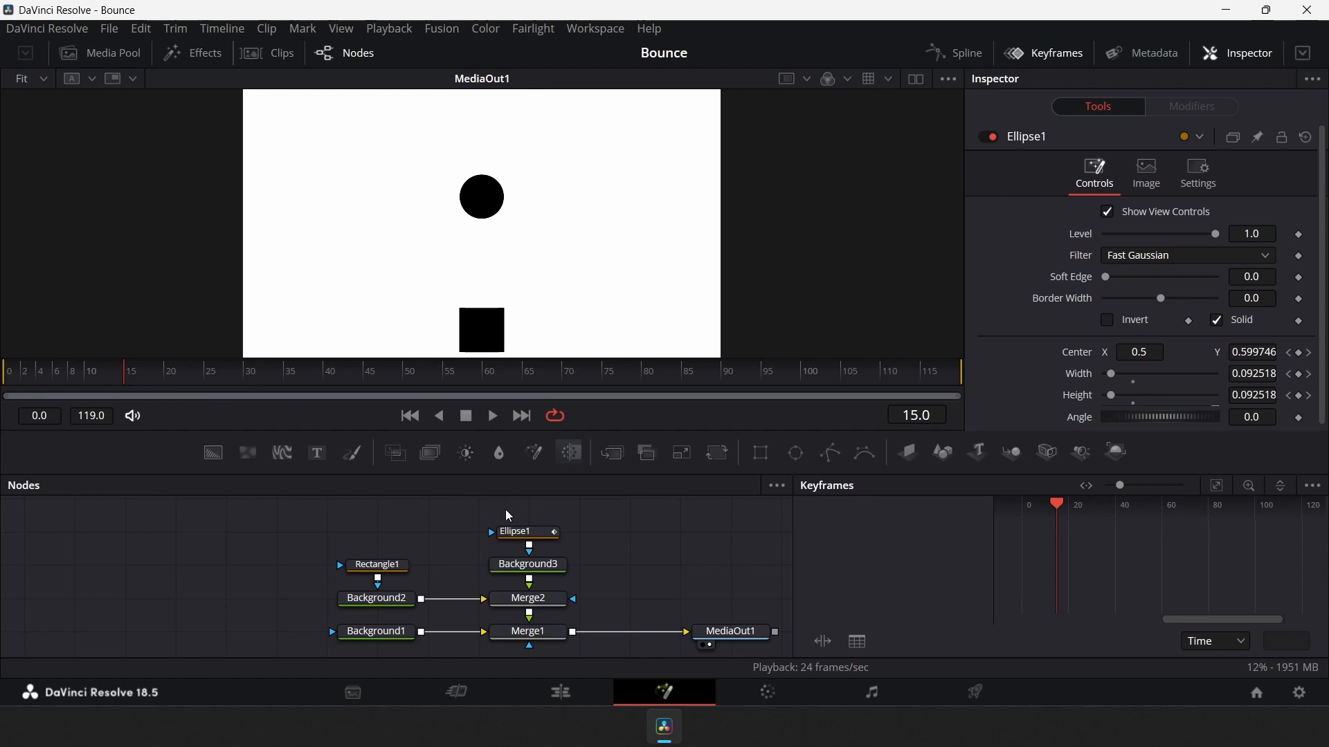
Enable Motion Blur in the Ellipse1 tool's settings
{"action": "left_click", "coordinate": [530, 532]}
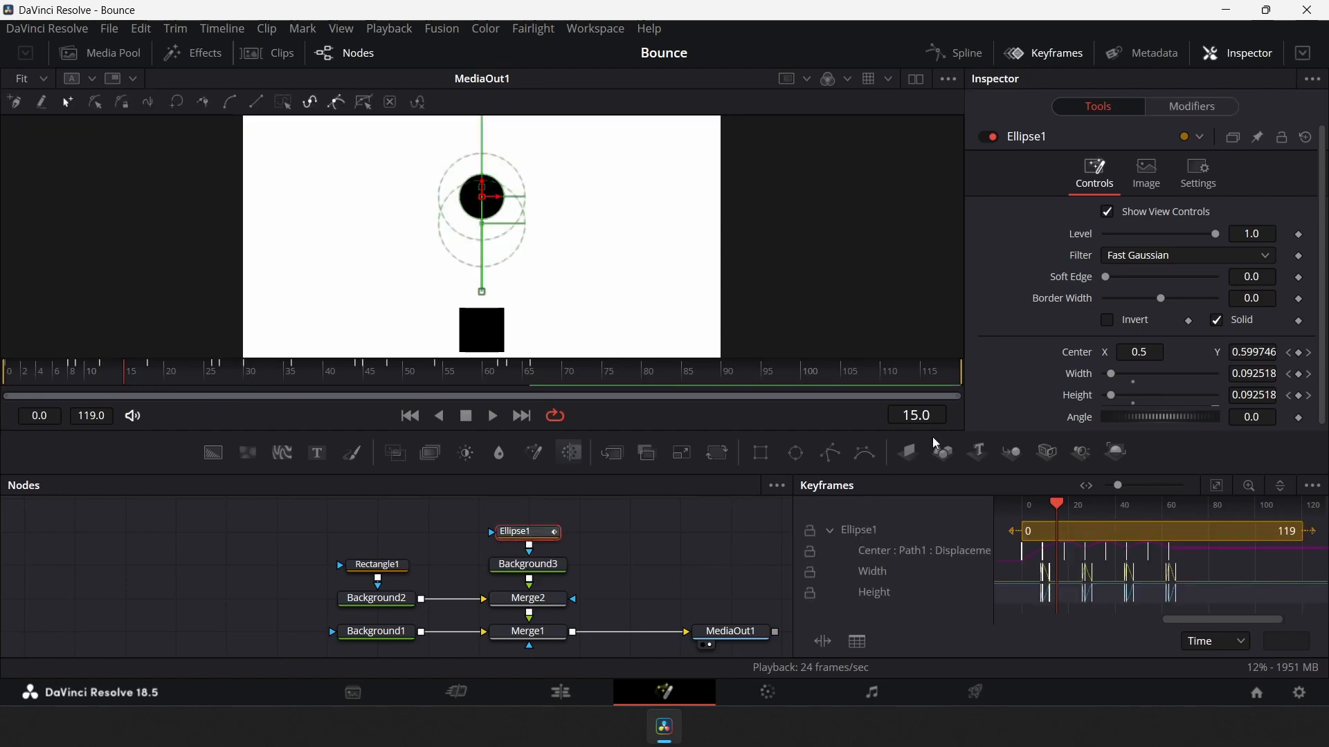
{"action": "left_click", "coordinate": [1208, 176]}
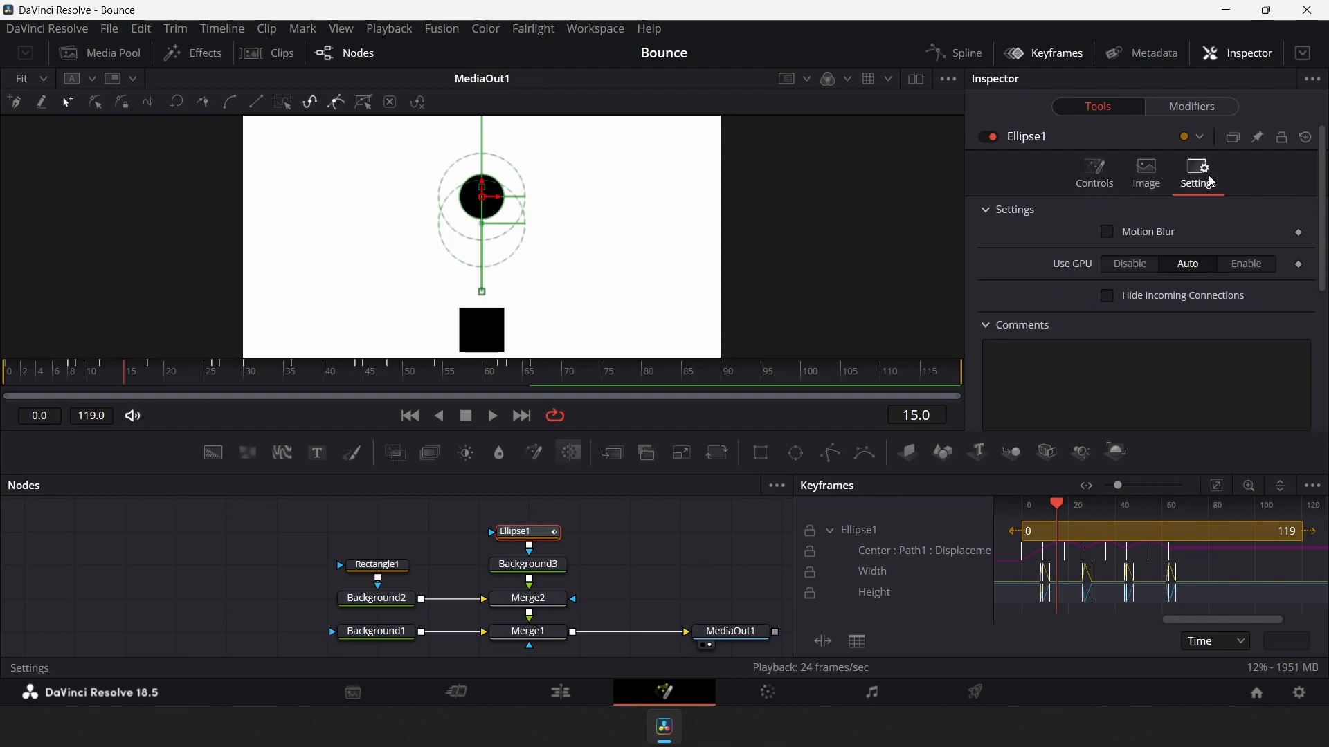
{"action": "left_click", "coordinate": [1112, 235]}
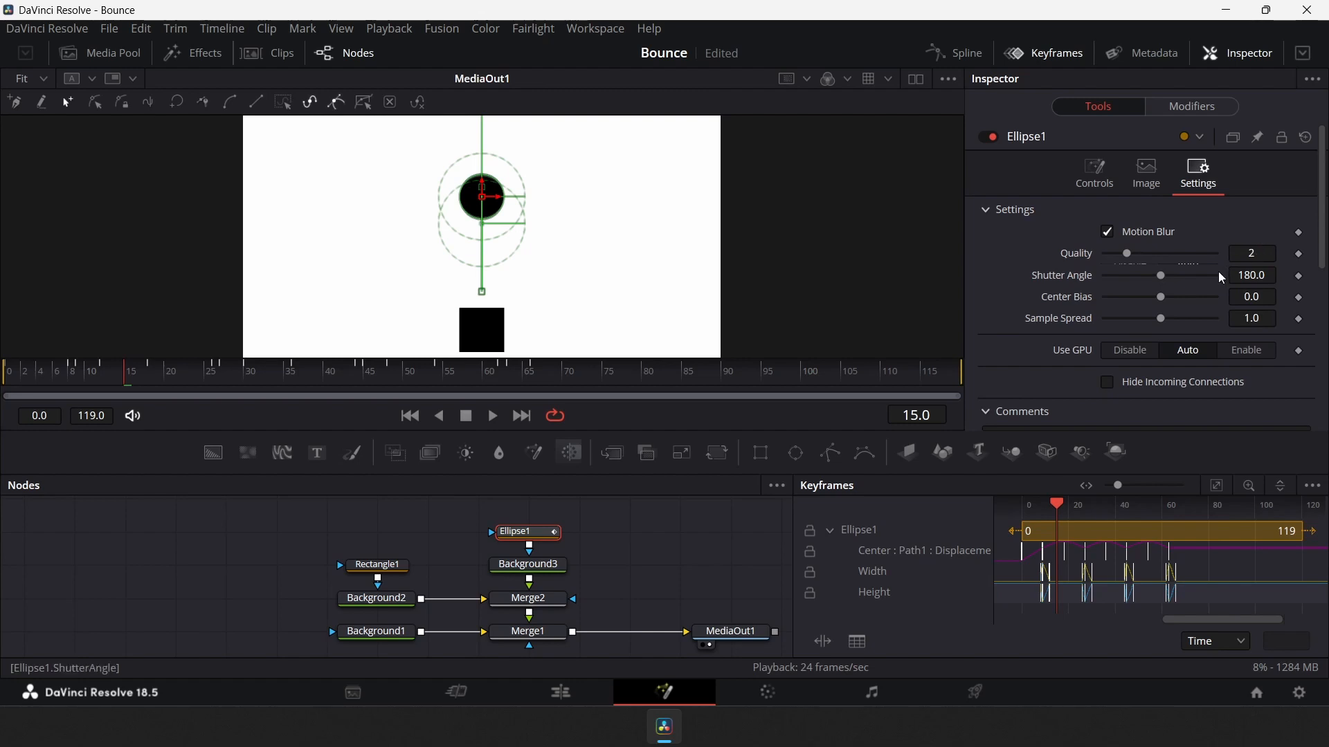
{"action": "scroll", "coordinate": [1225, 279], "scroll_direction": "down", "scroll_amount": 1}
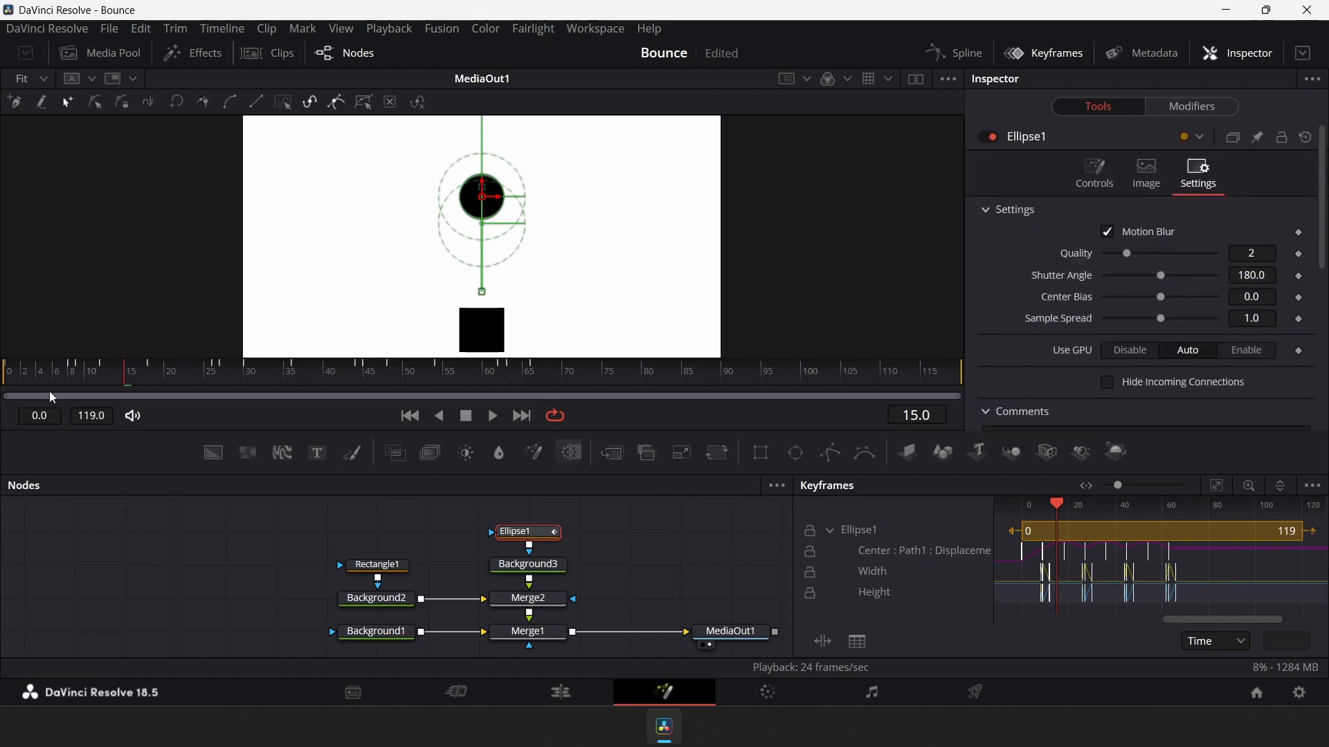
Play the animation from the start several times to review the motion blur
{"action": "left_click_drag", "start_coordinate": [47, 375], "coordinate": [14, 374]}
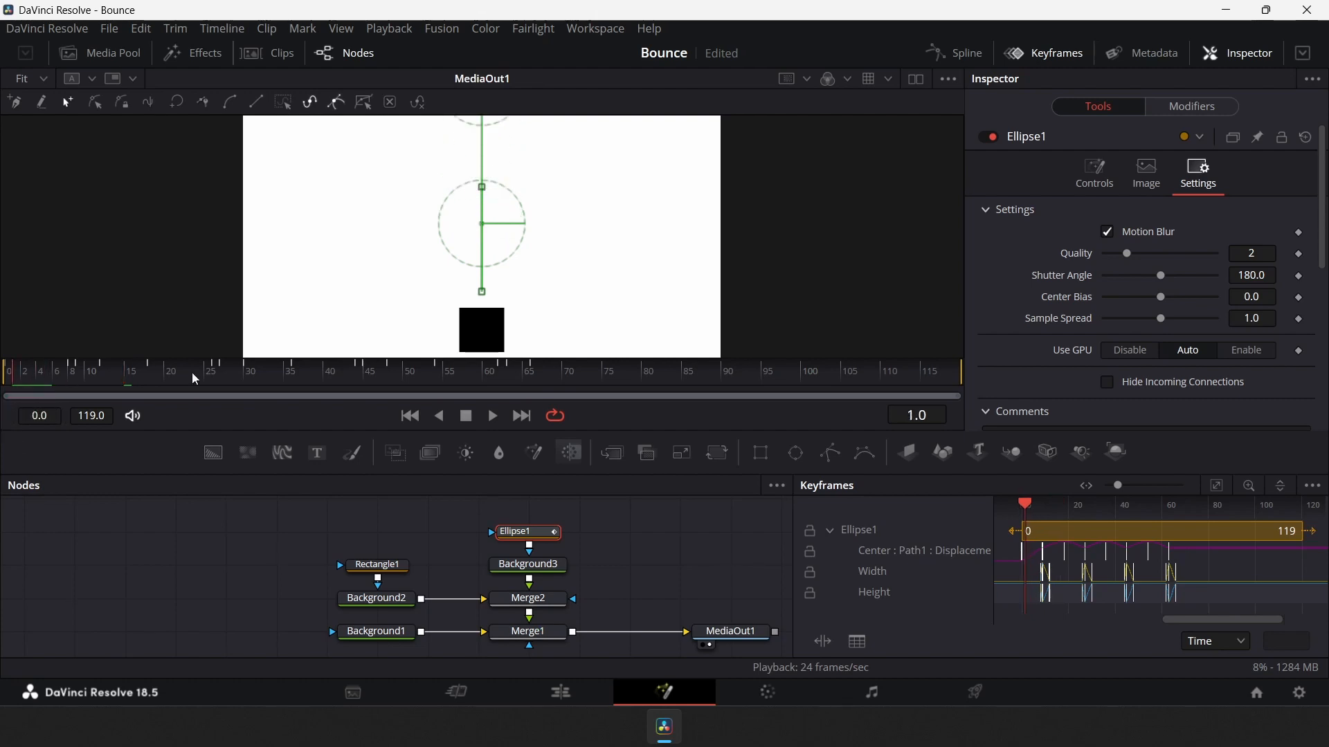
{"action": "left_click", "coordinate": [489, 420]}
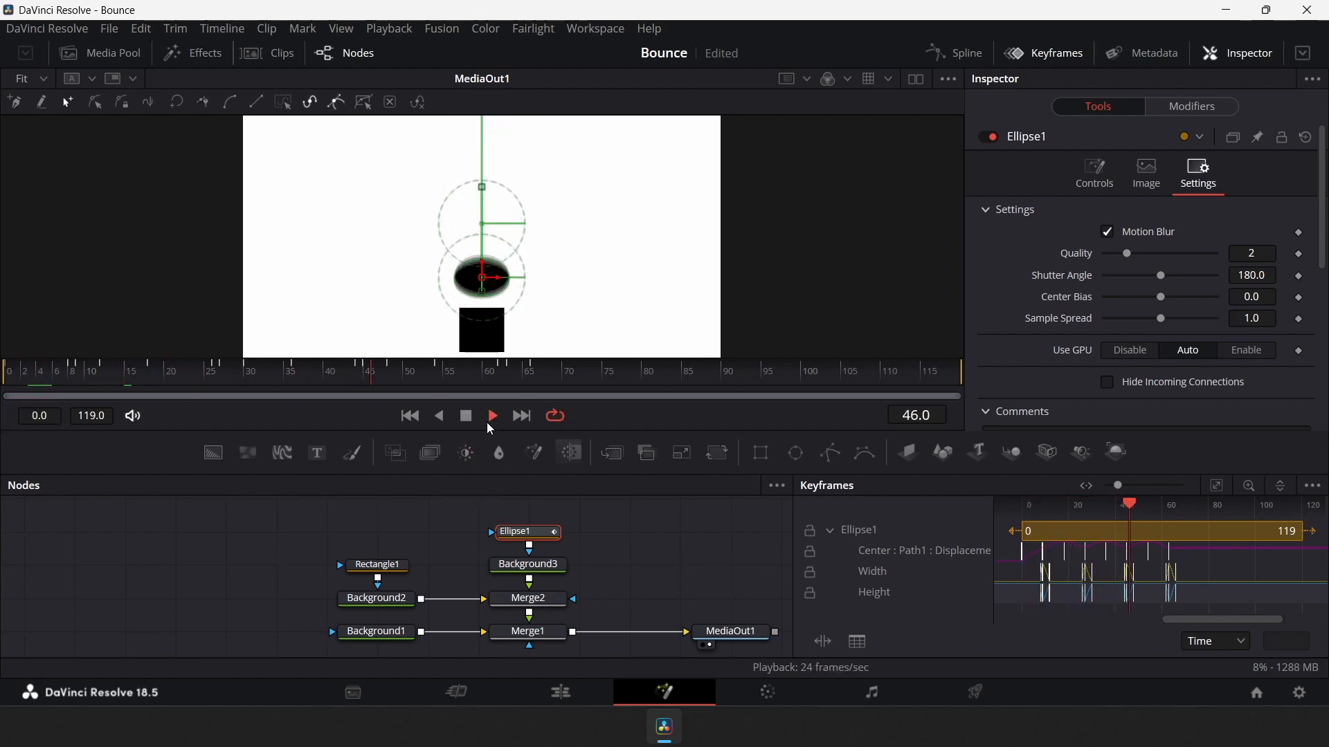
{"action": "left_click", "coordinate": [468, 418]}
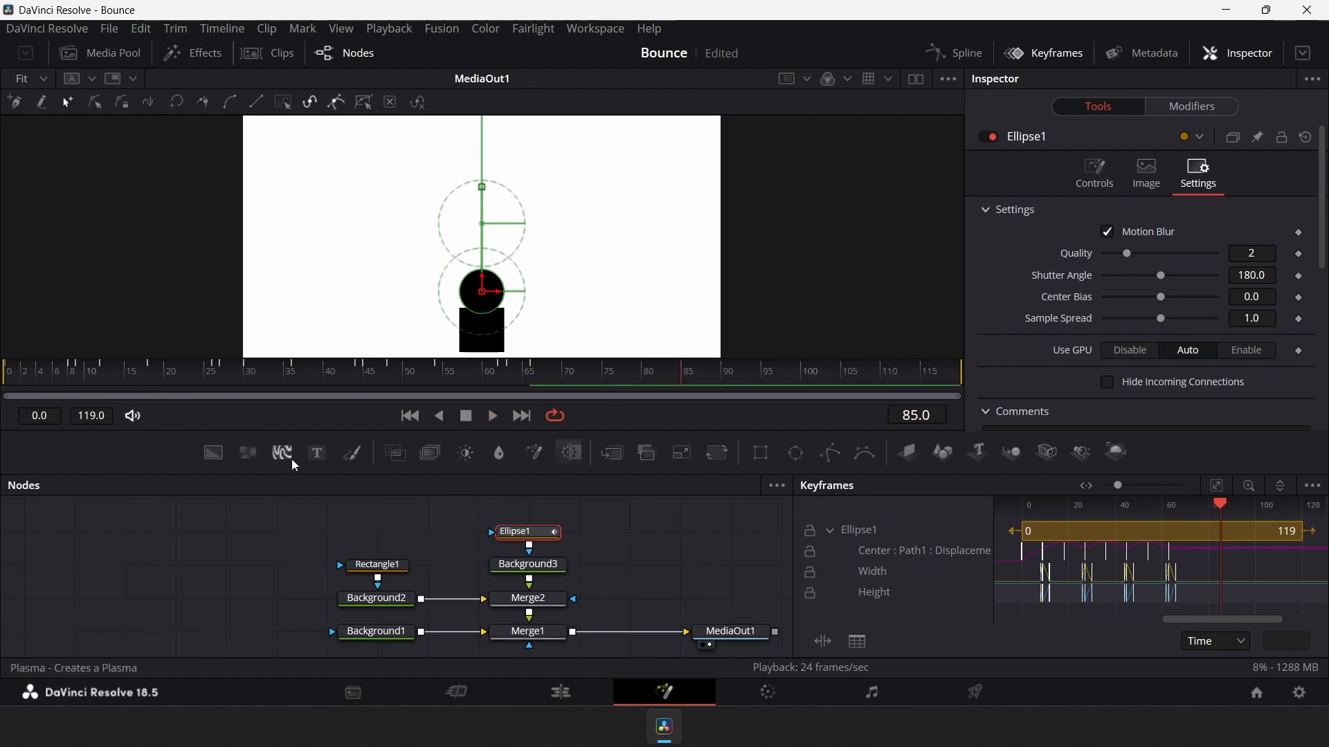
{"action": "left_click", "coordinate": [254, 588]}
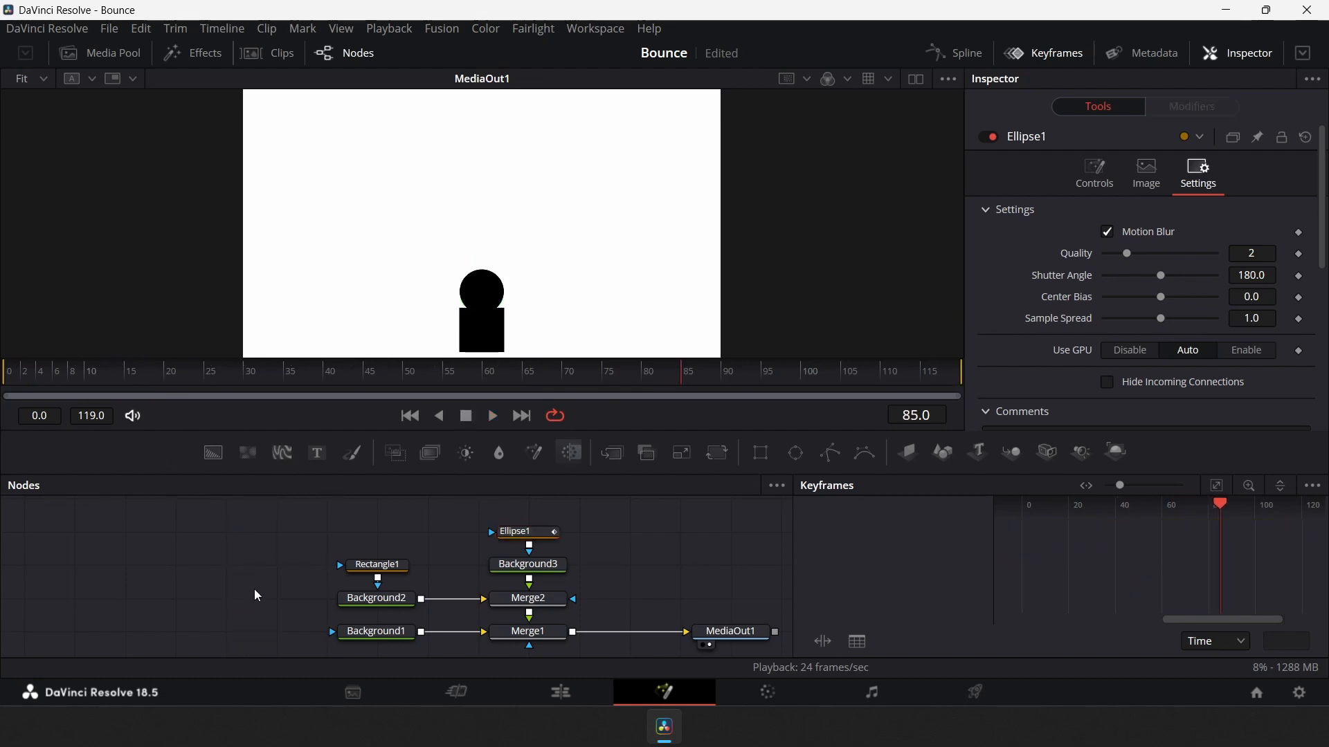
{"action": "left_click_drag", "start_coordinate": [131, 377], "coordinate": [4, 375]}
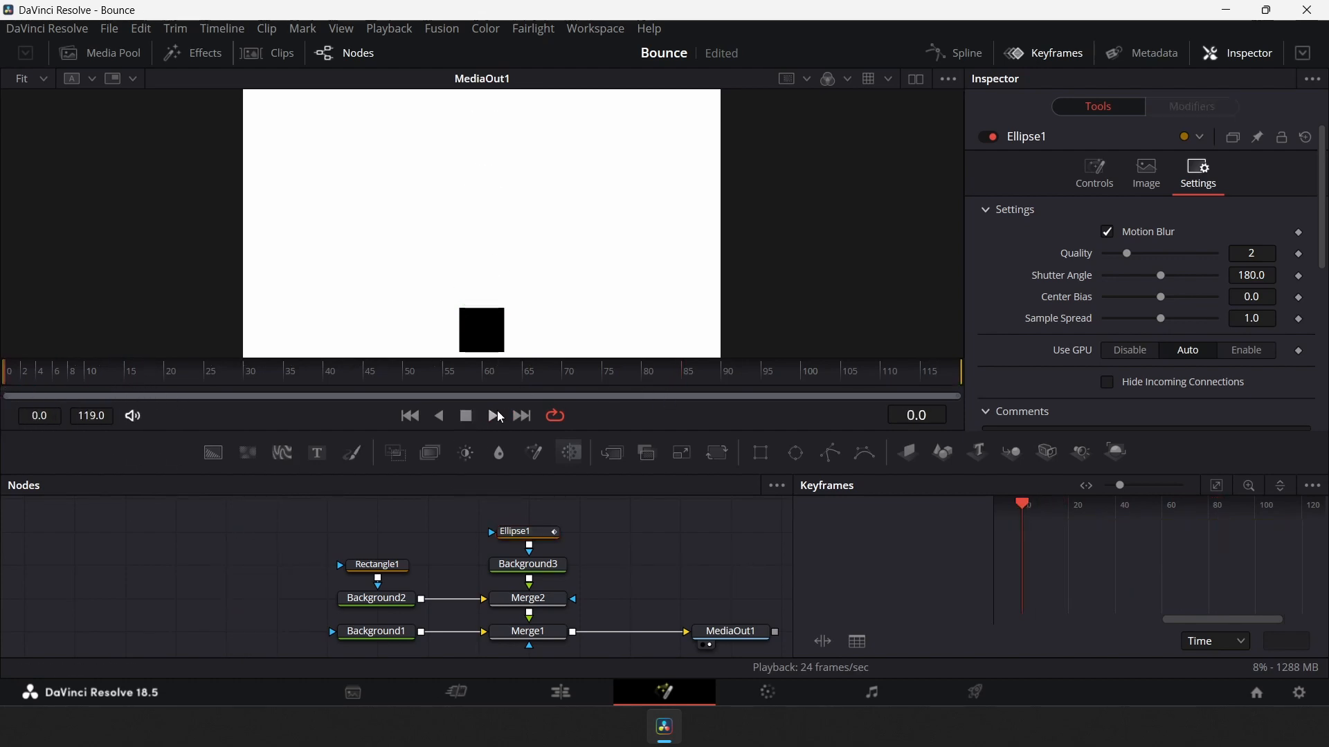
{"action": "left_click", "coordinate": [495, 415]}
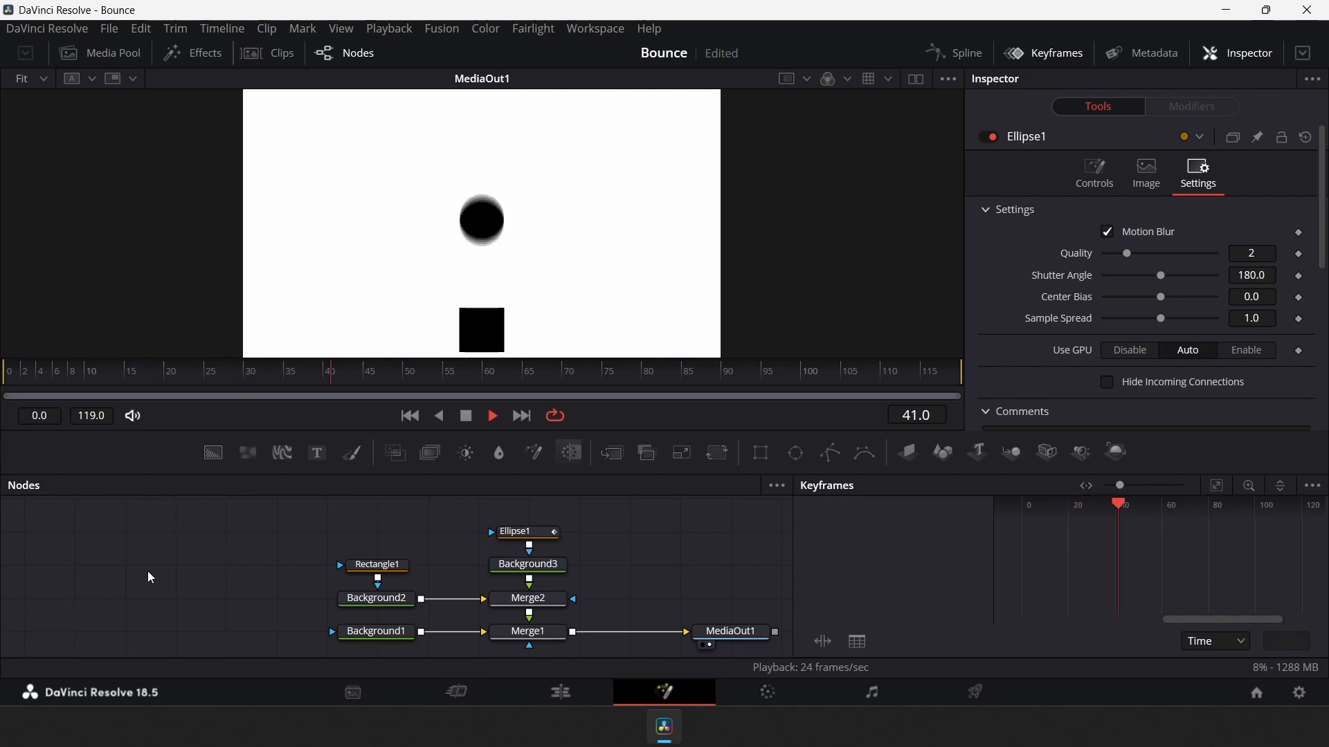
{"action": "left_click", "coordinate": [467, 417]}
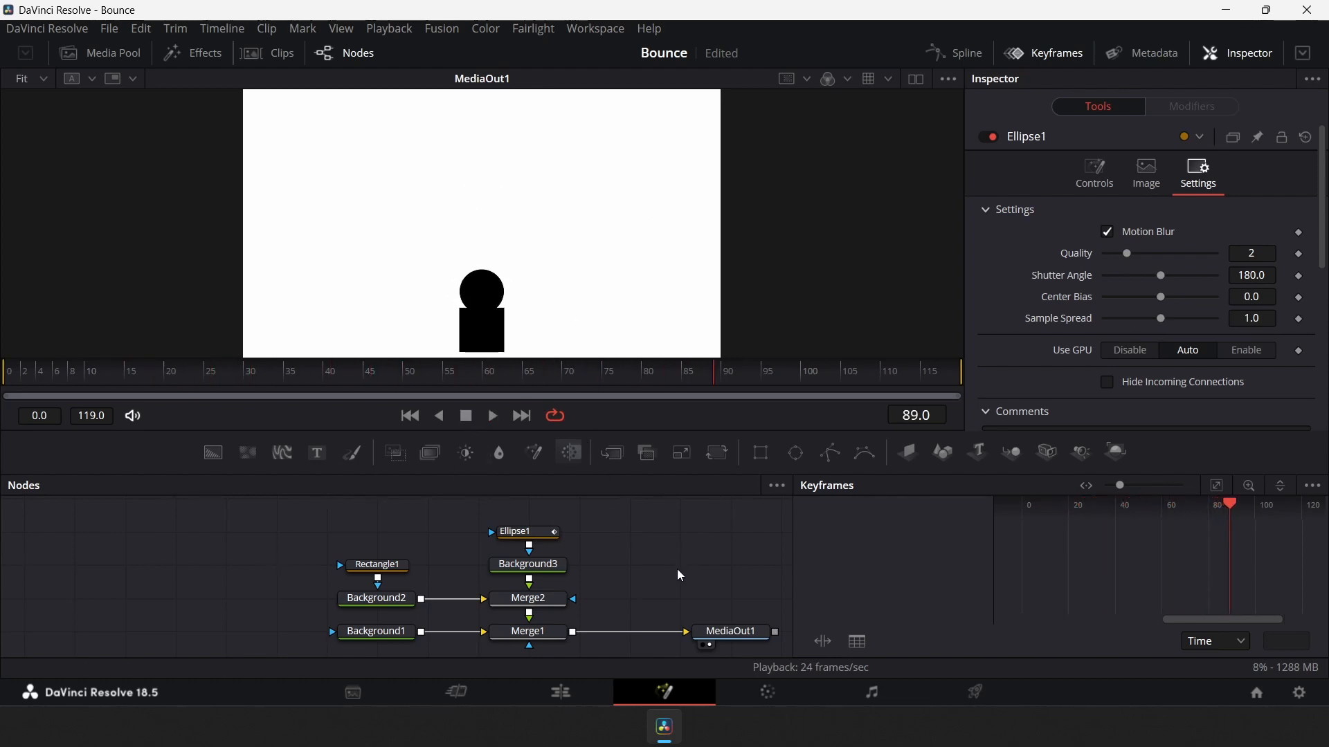
{"action": "left_click_drag", "start_coordinate": [148, 380], "coordinate": [14, 382]}
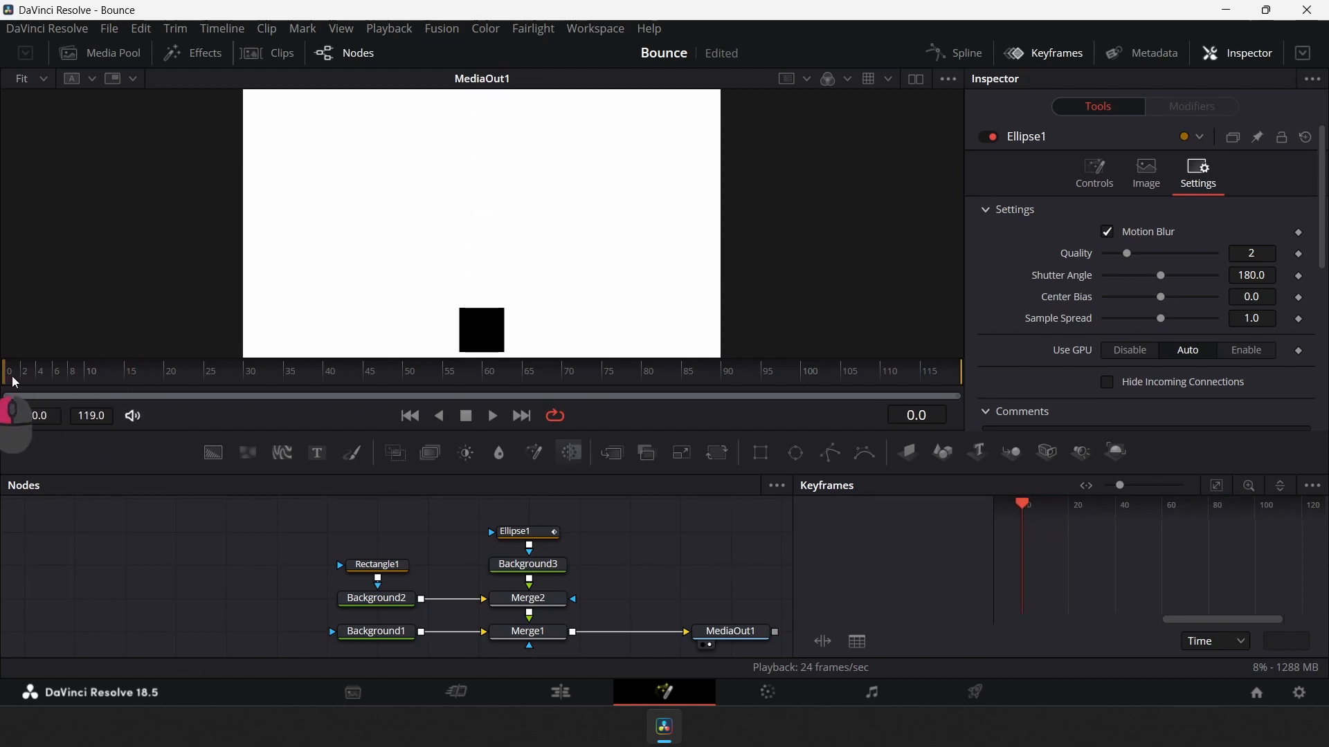
{"action": "left_click", "coordinate": [493, 415]}
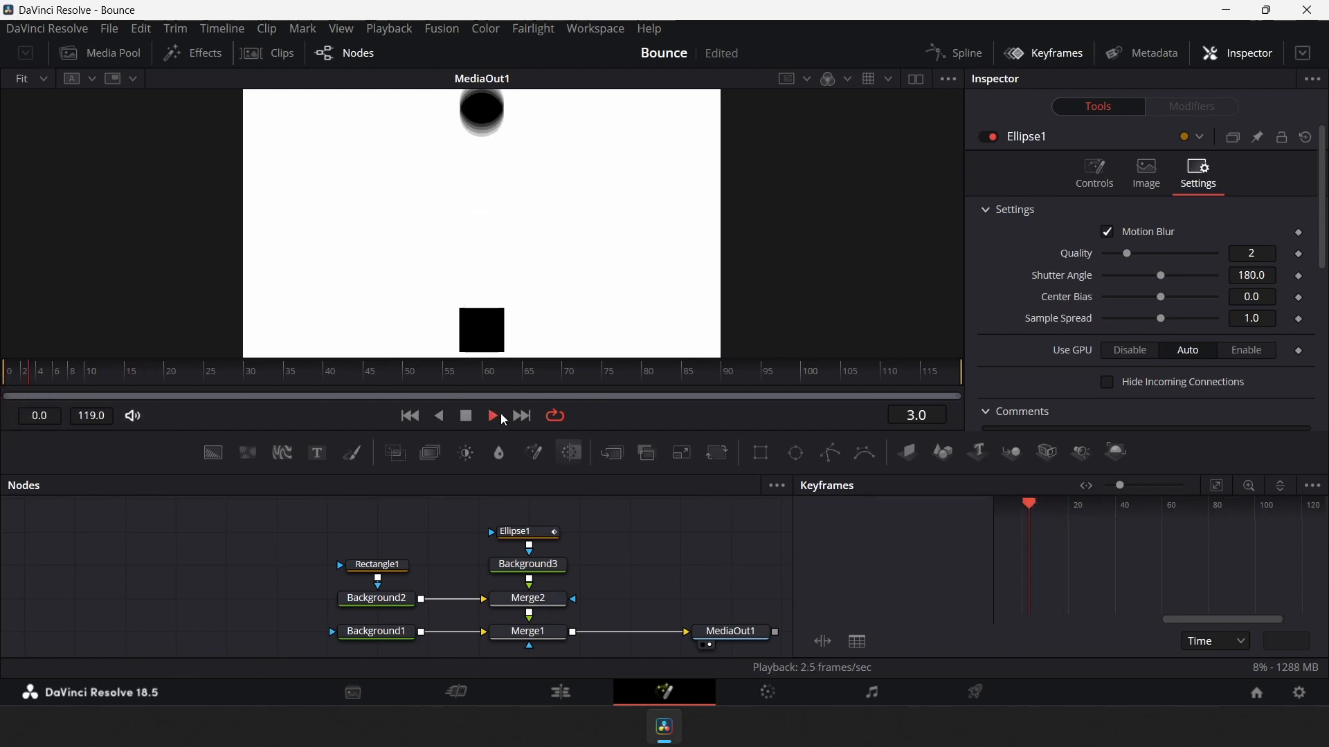
{"action": "left_click", "coordinate": [465, 416]}
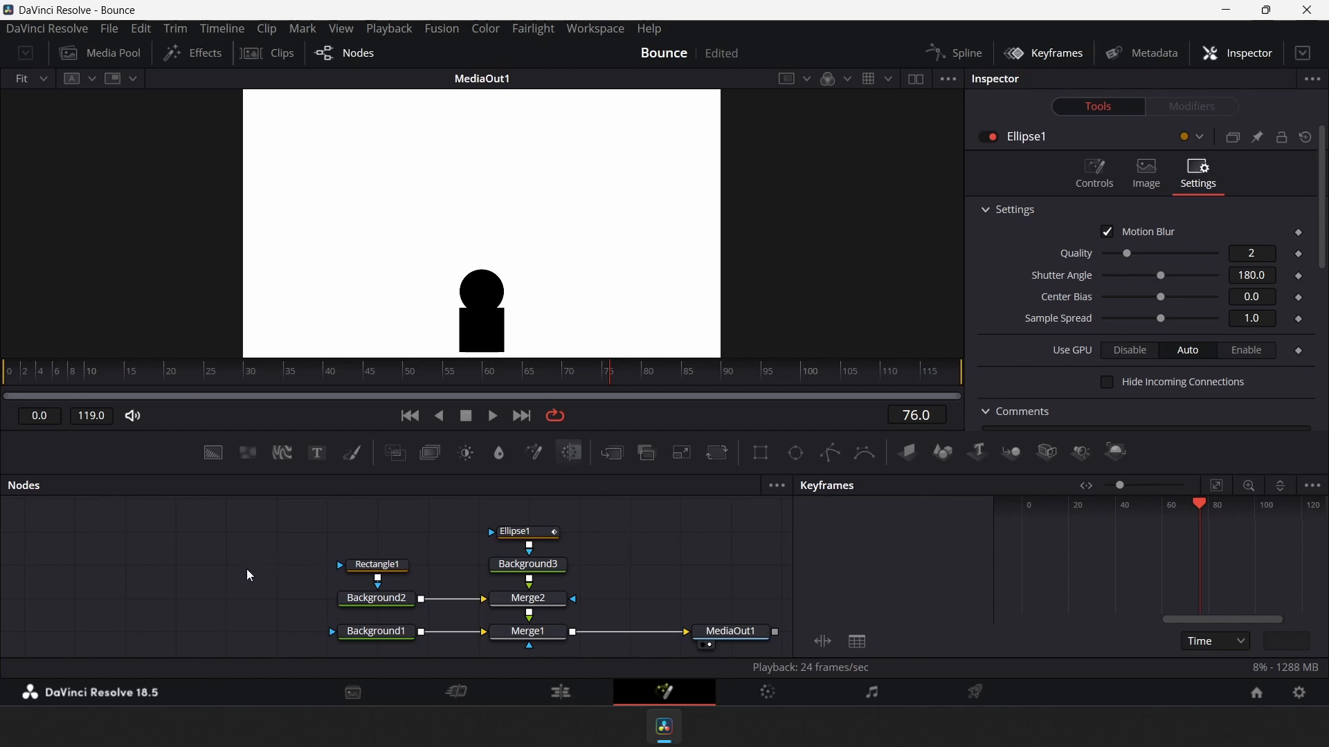
Insert an Invert Color tool after Merge1 from the tool search
{"action": "left_click", "coordinate": [555, 638]}
{"action": "scroll", "coordinate": [551, 632], "scroll_direction": "down", "scroll_amount": 1}
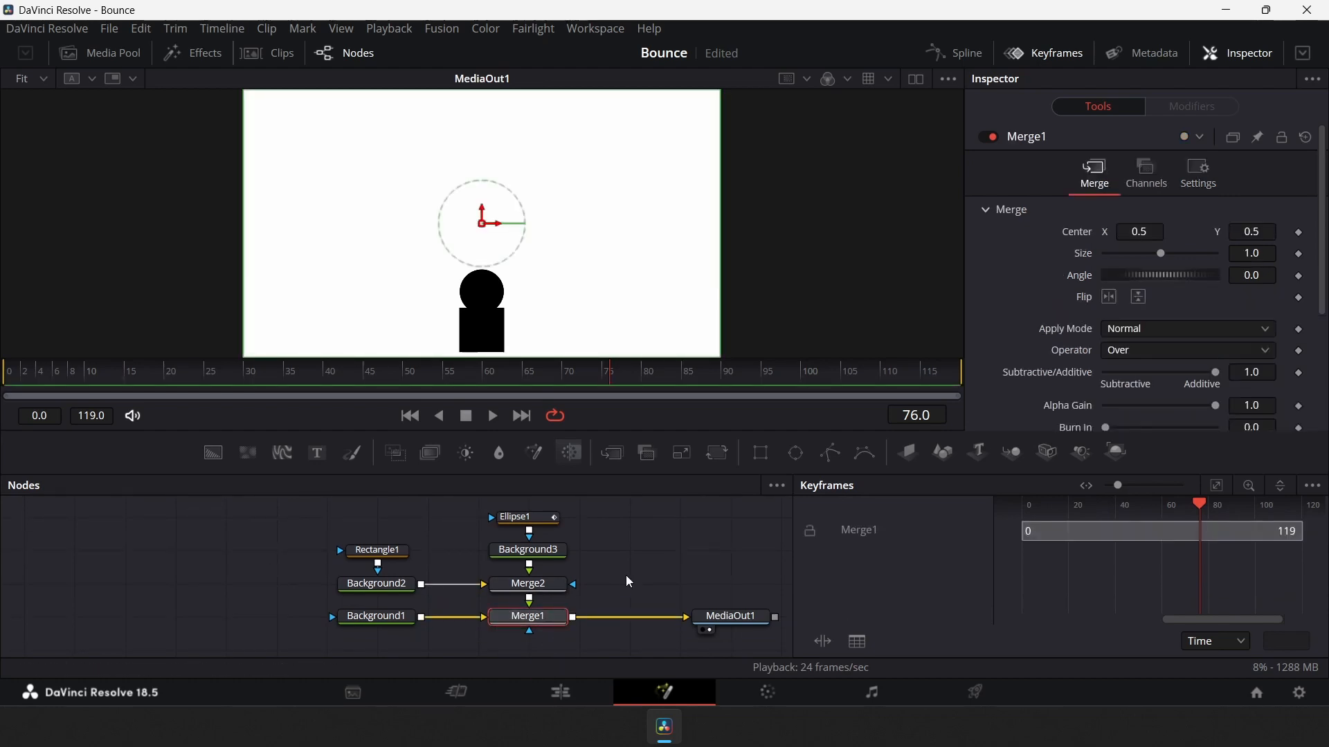
{"action": "key", "text": "shift+space"}
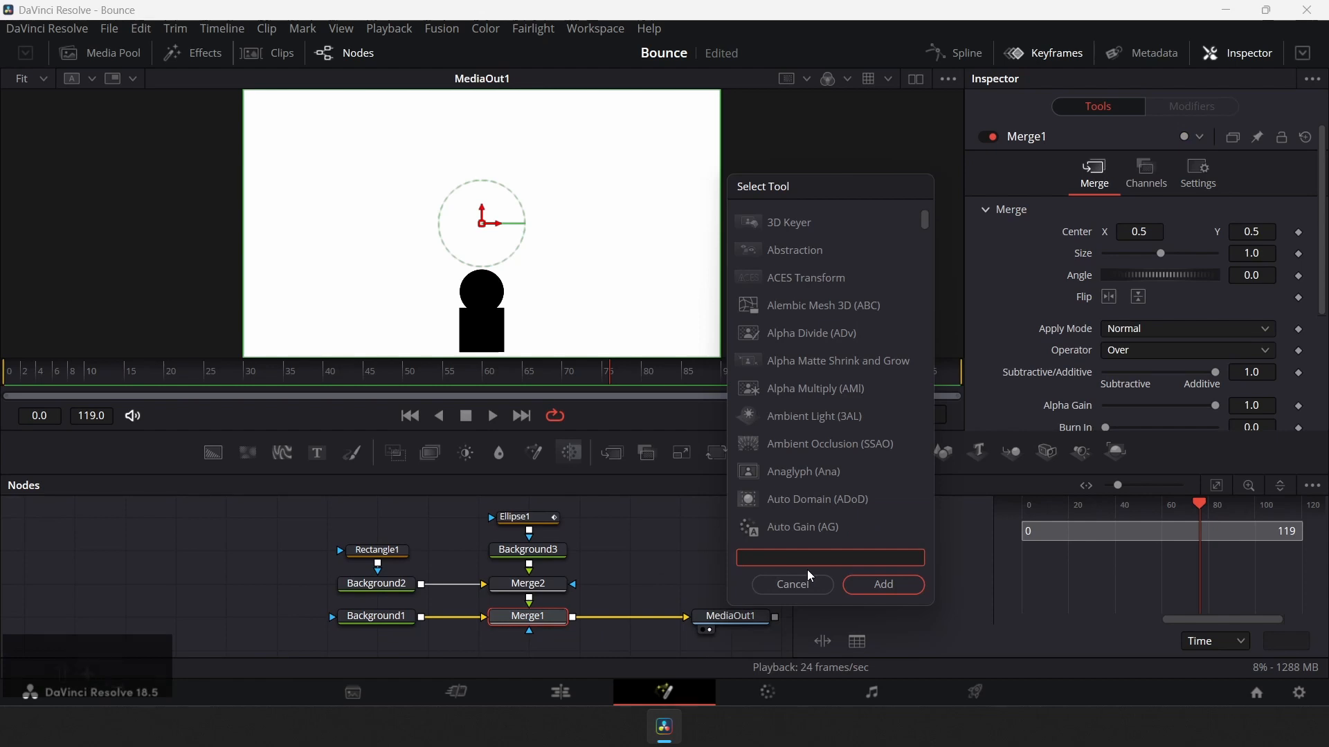
{"action": "left_click", "coordinate": [825, 556]}
{"action": "type", "text": "in"}
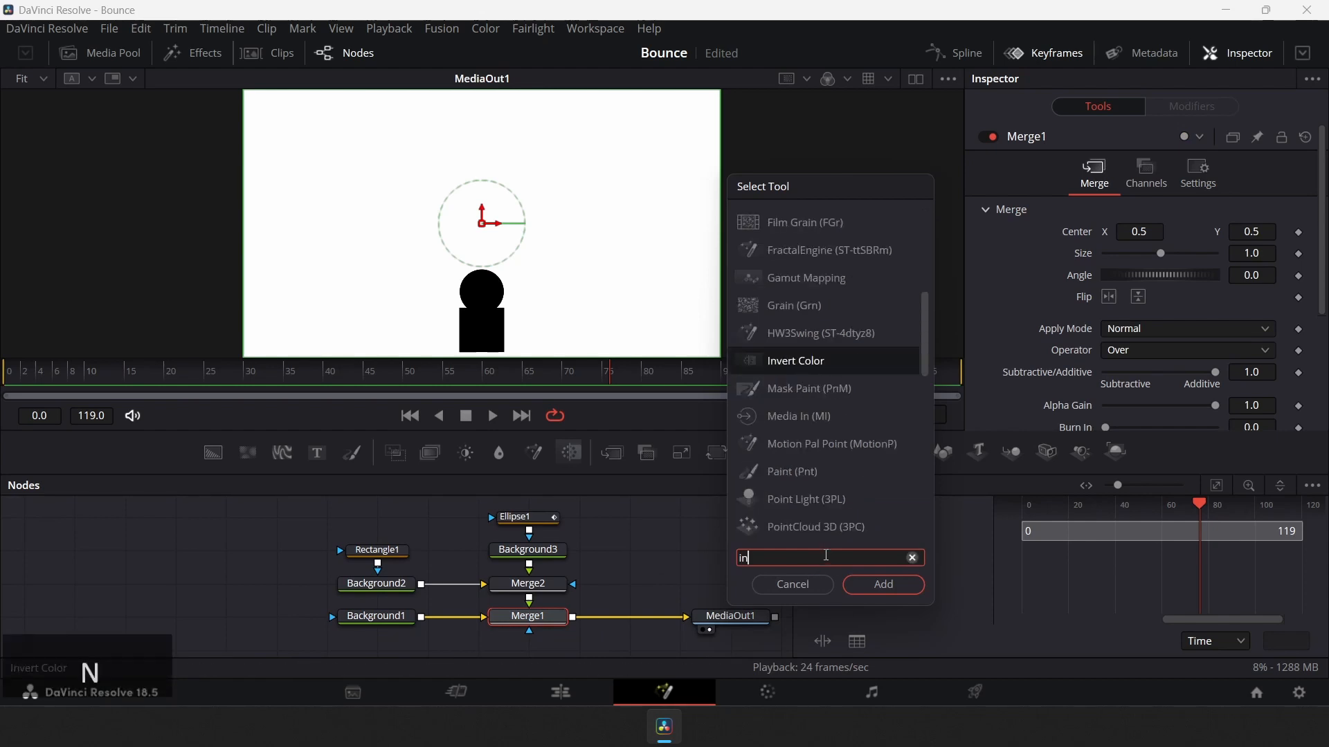
{"action": "type", "text": "vert"}
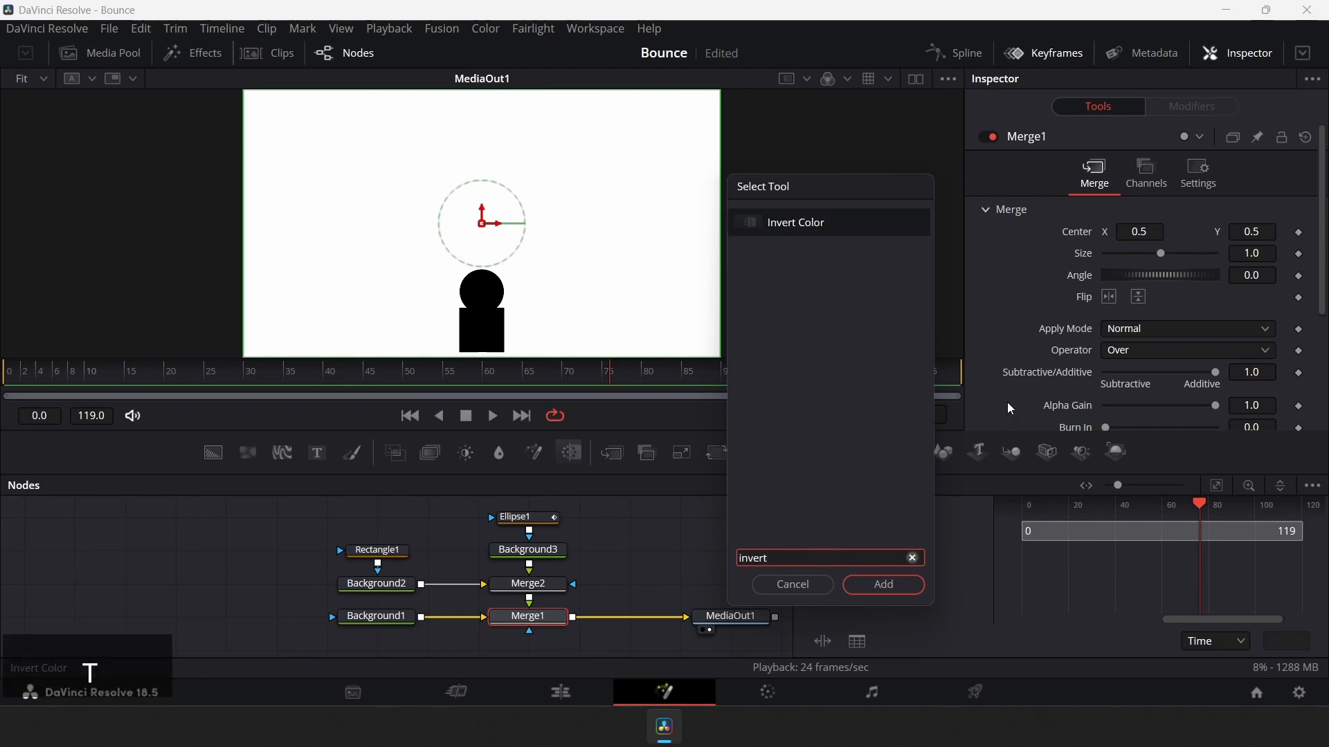
{"action": "left_click", "coordinate": [786, 222]}
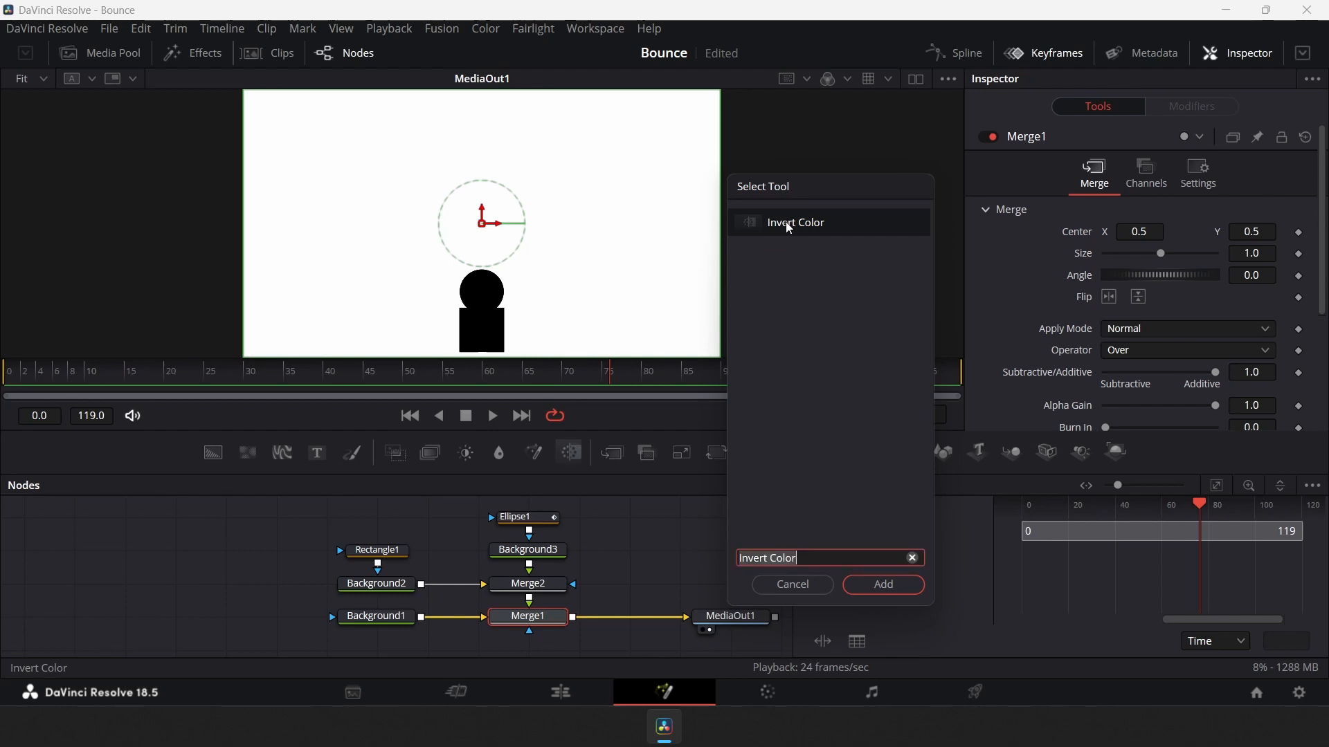
{"action": "left_click", "coordinate": [894, 587]}
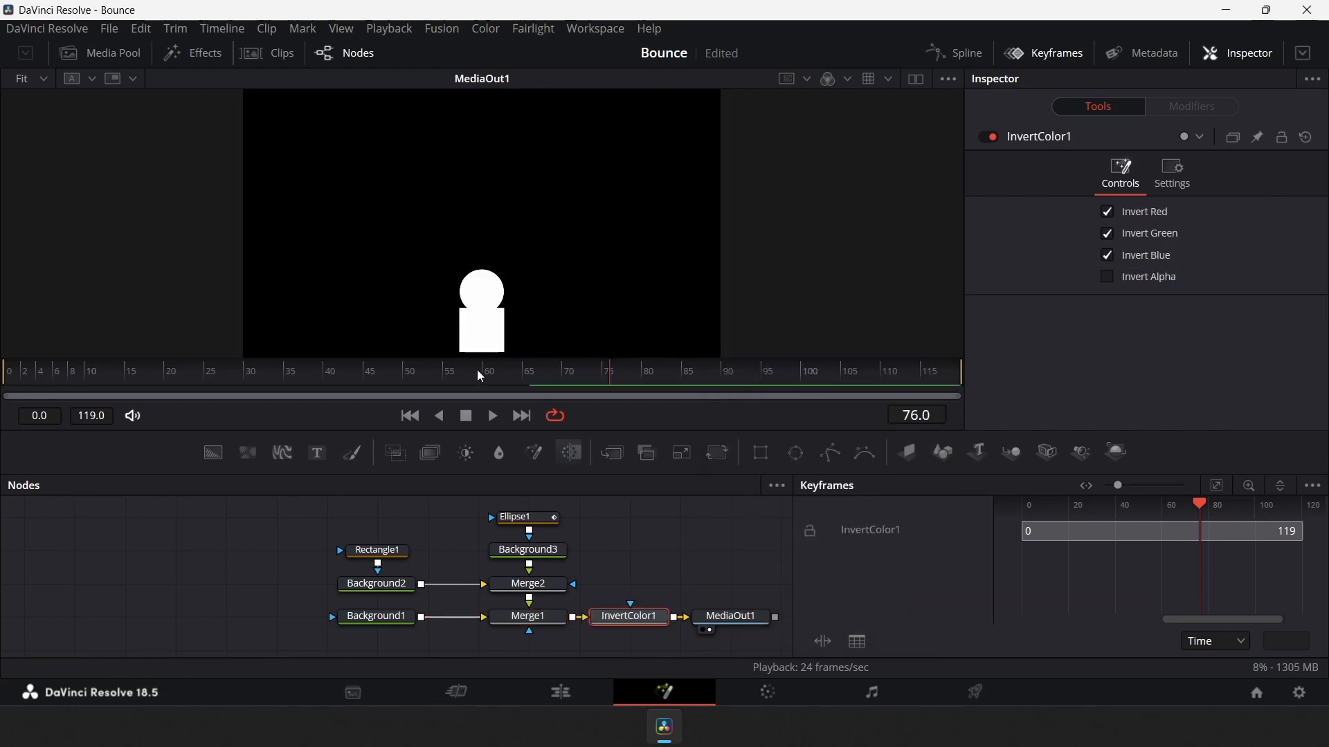
Set a Blend keyframe of 1.0 on the Invert Color at frame 8
{"action": "left_click_drag", "start_coordinate": [139, 374], "coordinate": [80, 395]}
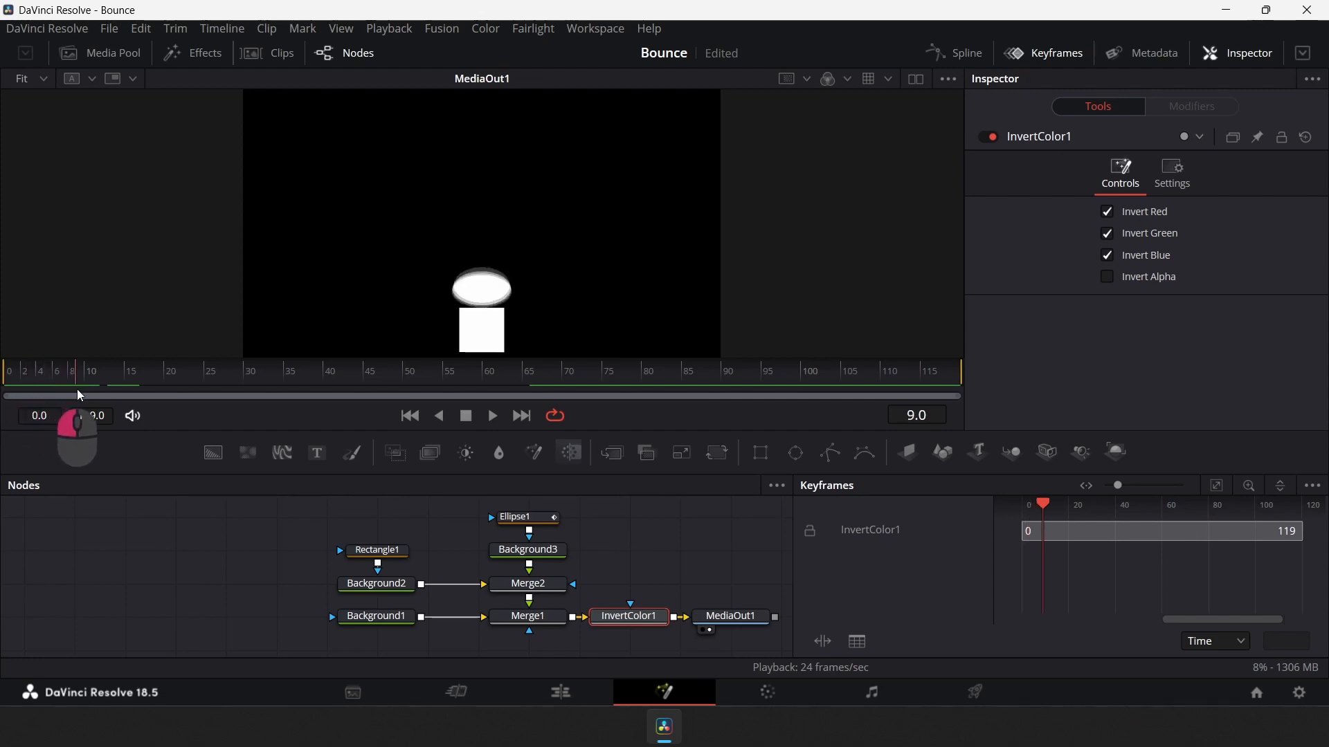
{"action": "key", "text": "Left"}
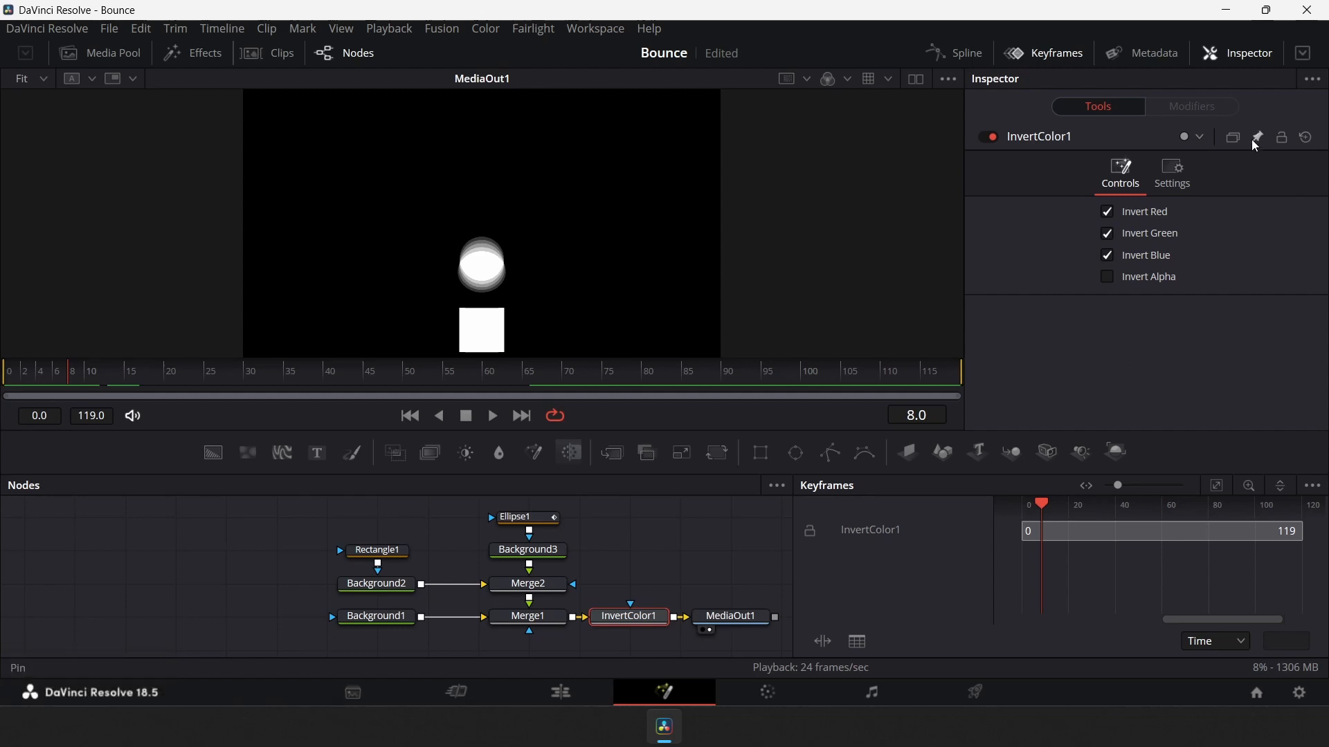
{"action": "left_click", "coordinate": [1175, 178]}
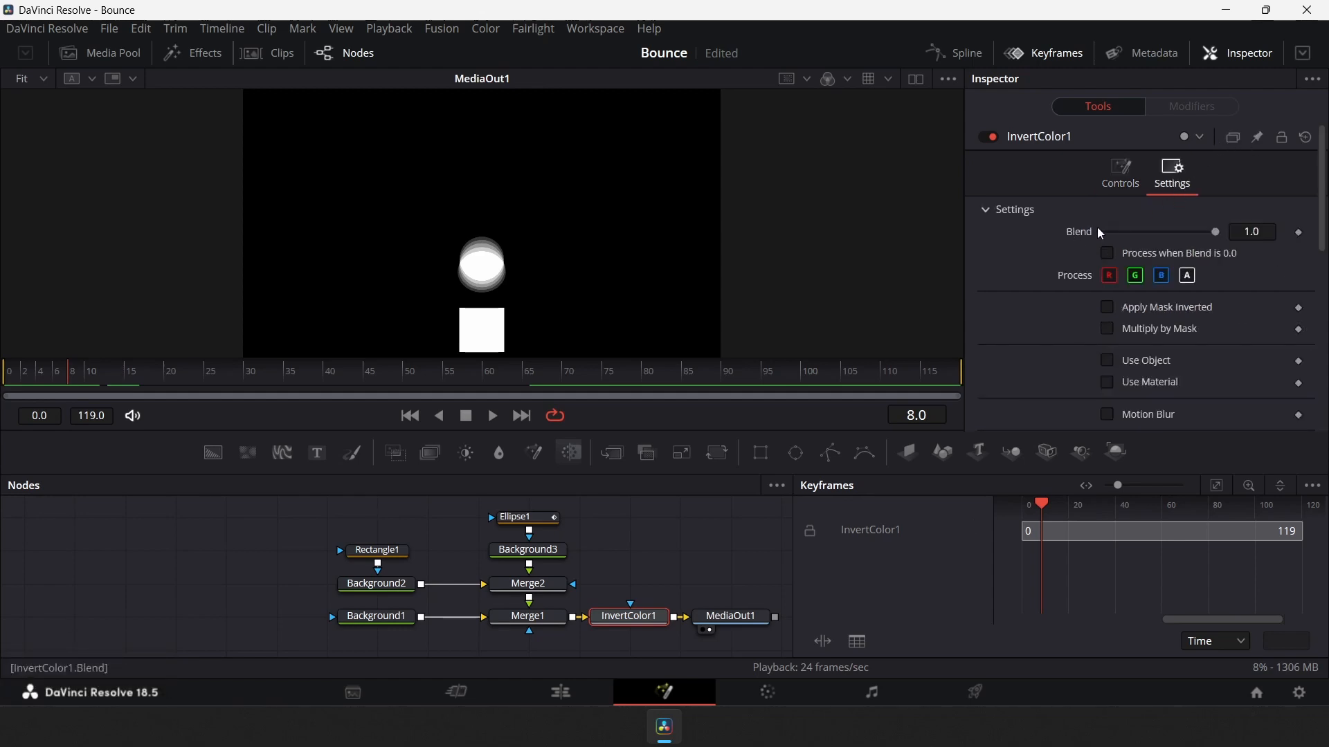
{"action": "left_click", "coordinate": [1299, 234]}
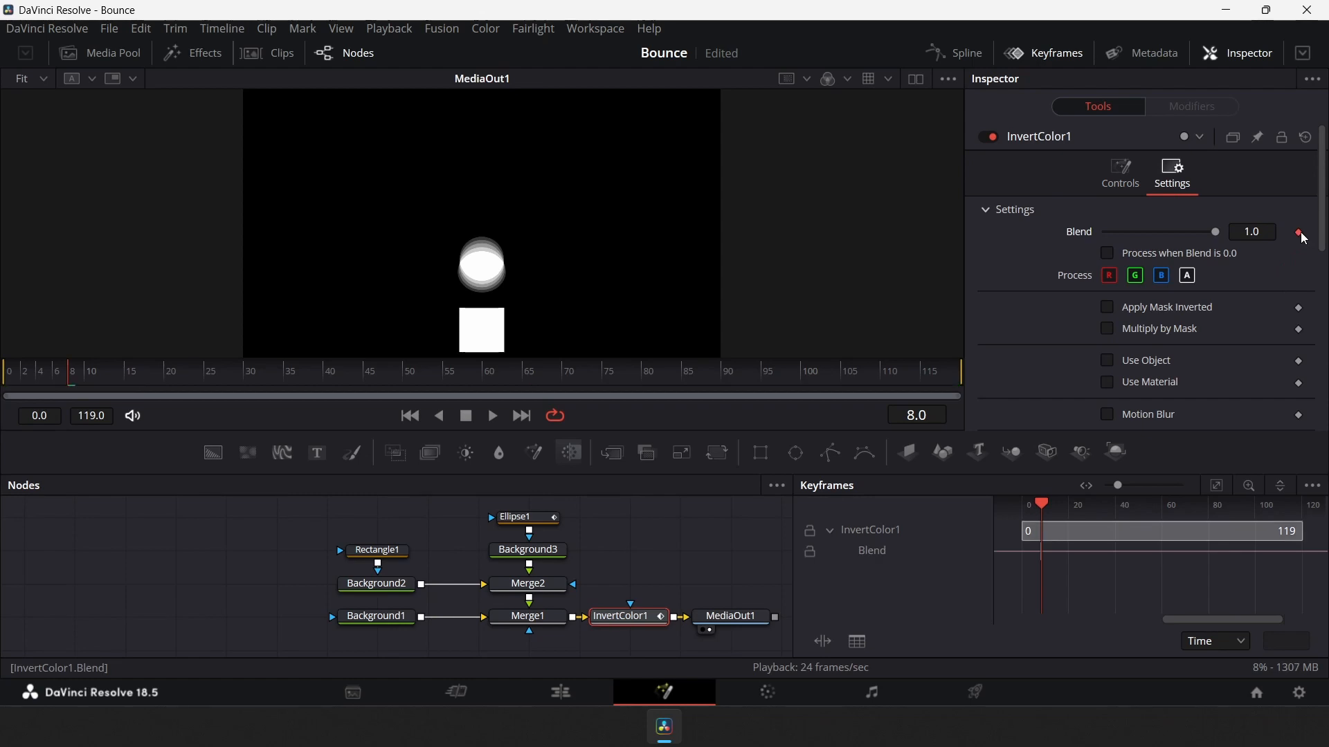
Add a Blend keyframe at frame 9 and set Blend to 0 at frame 8
{"action": "key", "text": "Right"}
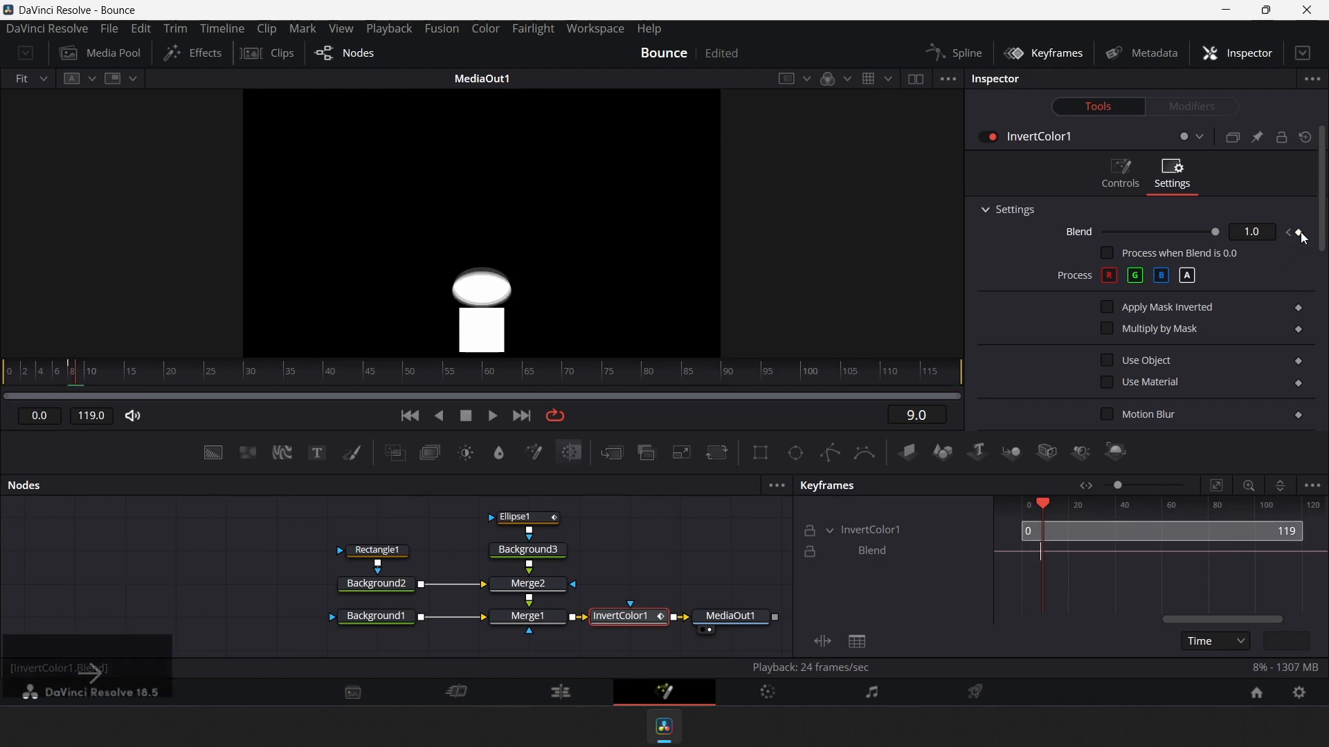
{"action": "left_click", "coordinate": [1299, 233]}
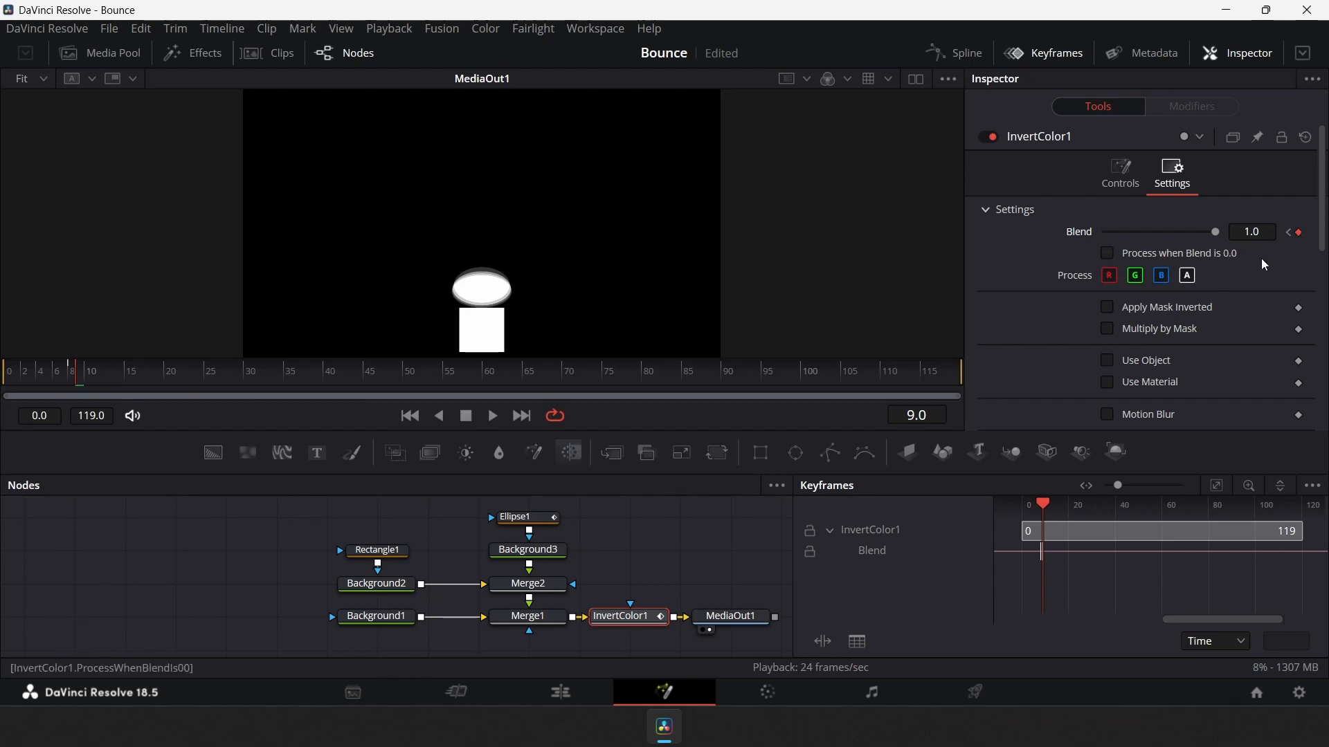
{"action": "left_click_drag", "start_coordinate": [1216, 231], "coordinate": [1100, 236]}
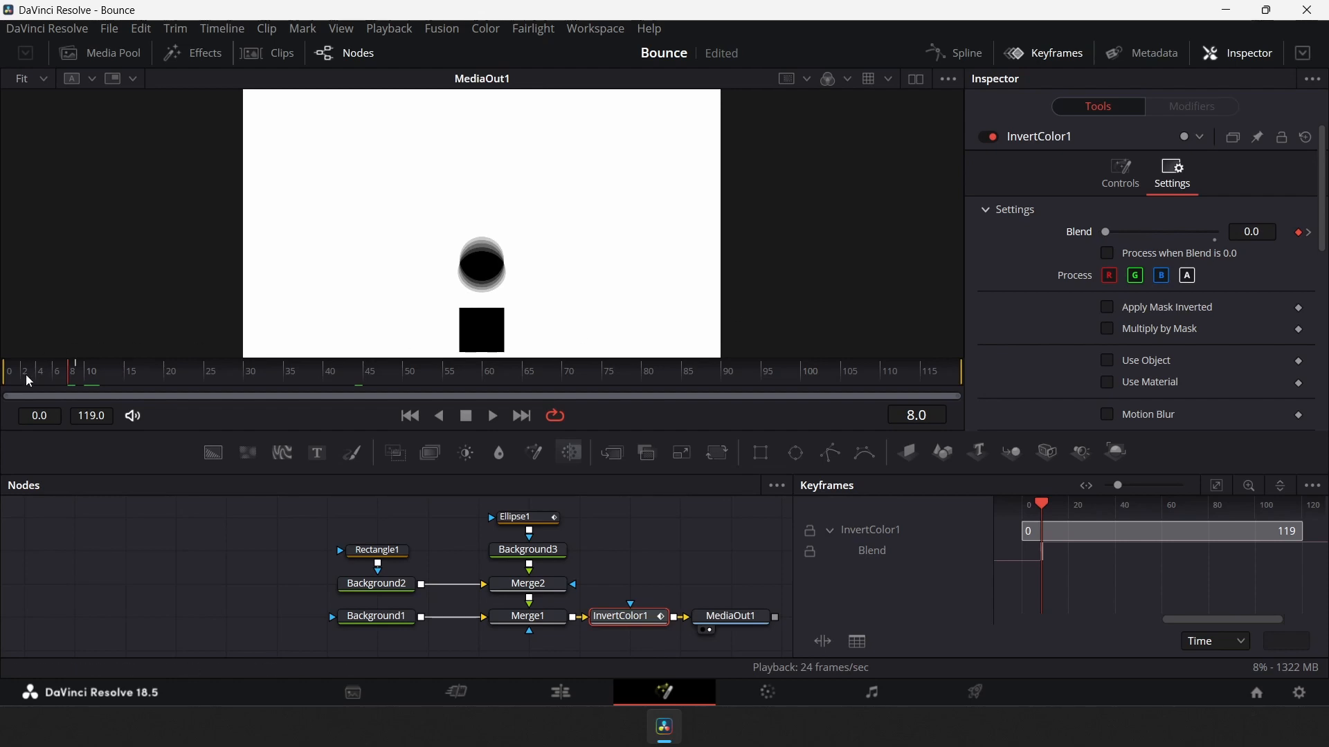
Key the Invert Color's Blend to 0 at frame 27, checking the frame before the bounce
{"action": "left_click_drag", "start_coordinate": [26, 375], "coordinate": [222, 389]}
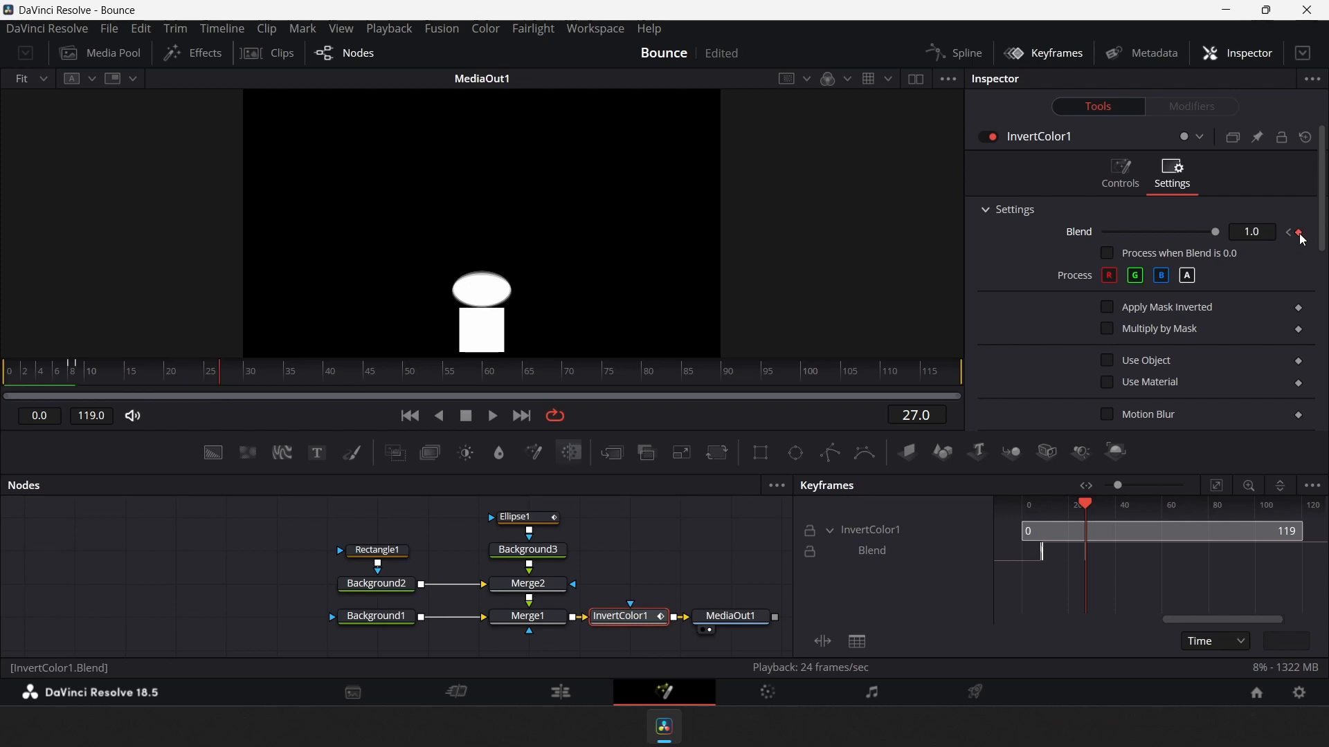
{"action": "key", "text": "Left"}
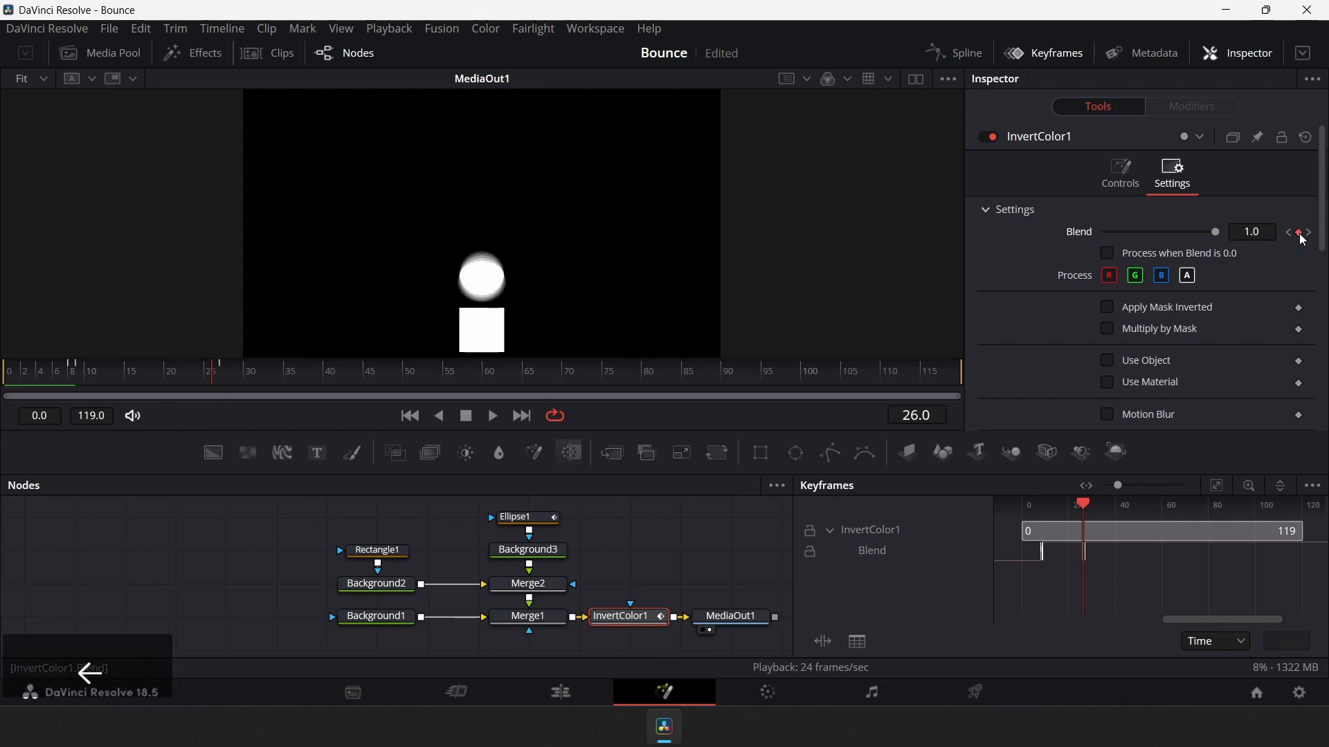
{"action": "key", "text": "Right"}
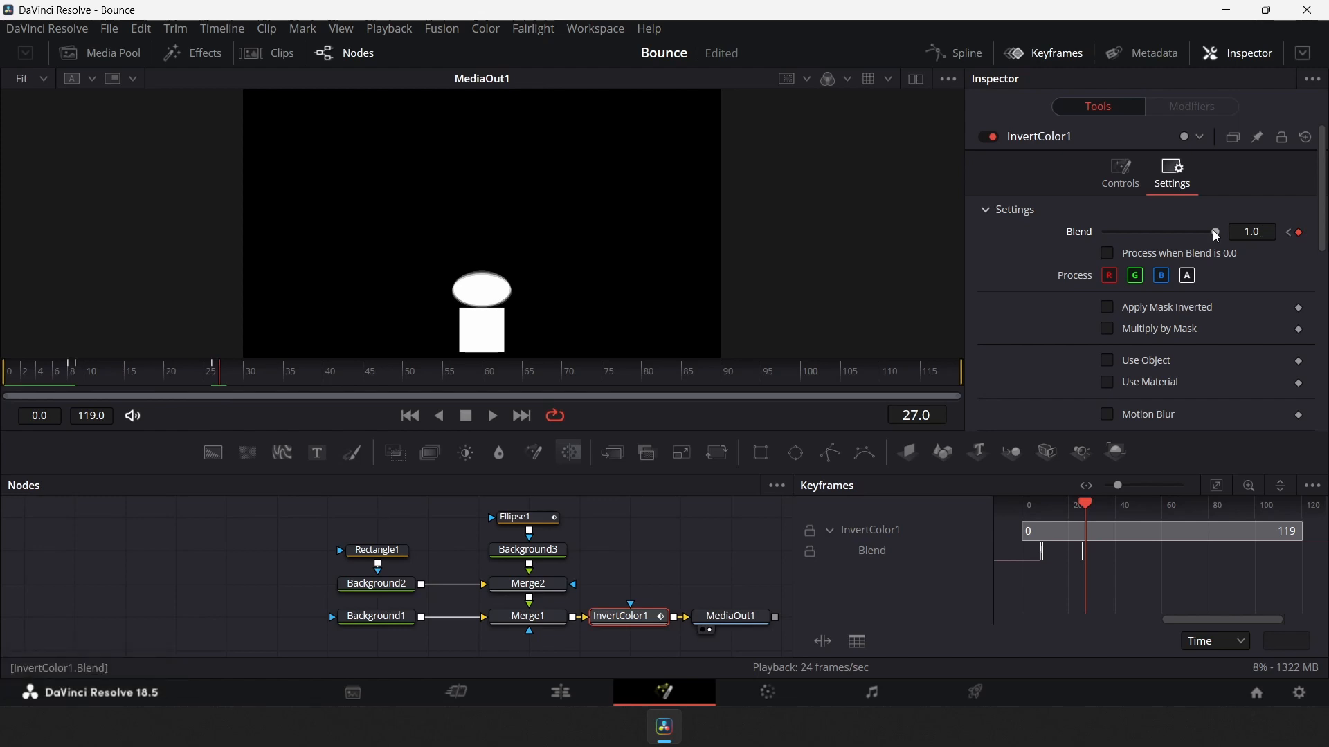
{"action": "left_click_drag", "start_coordinate": [1212, 230], "coordinate": [1097, 234]}
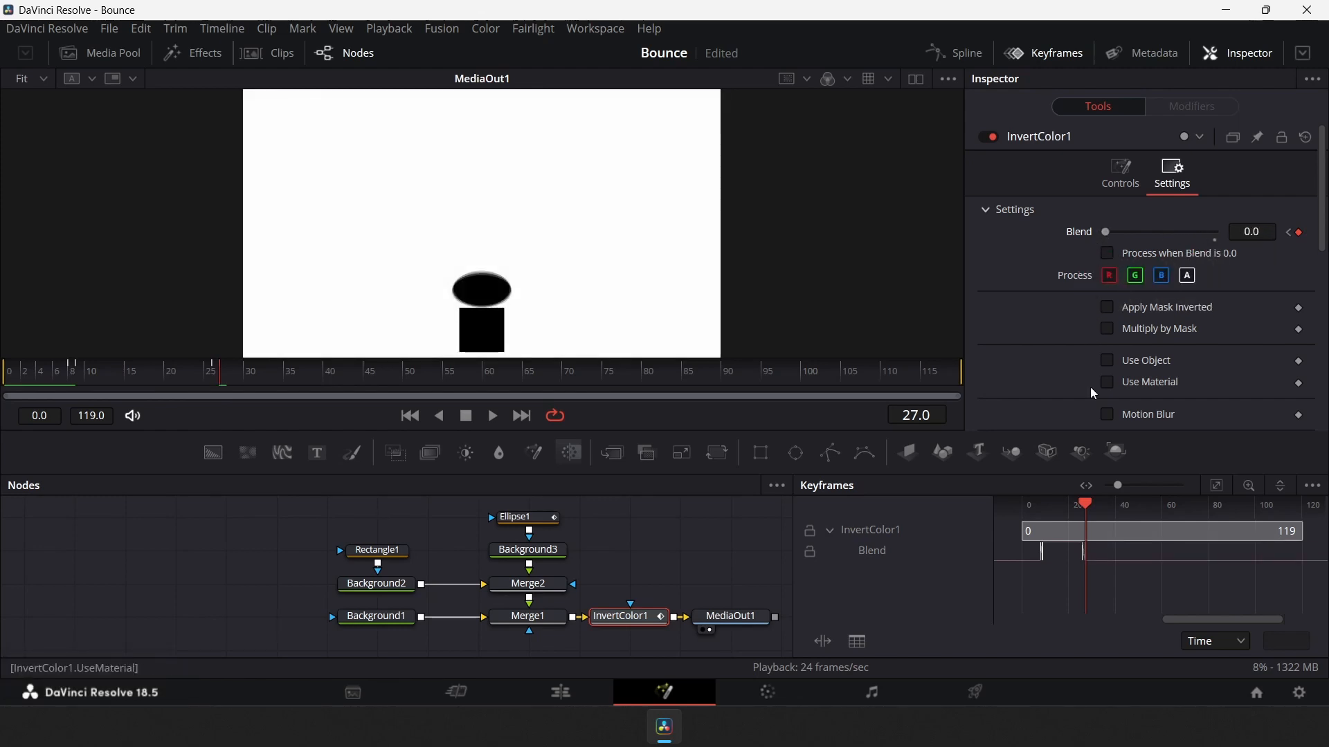
Add a Blend keyframe at frame 45 and set Blend to 1.0 there
{"action": "left_click_drag", "start_coordinate": [238, 367], "coordinate": [371, 391]}
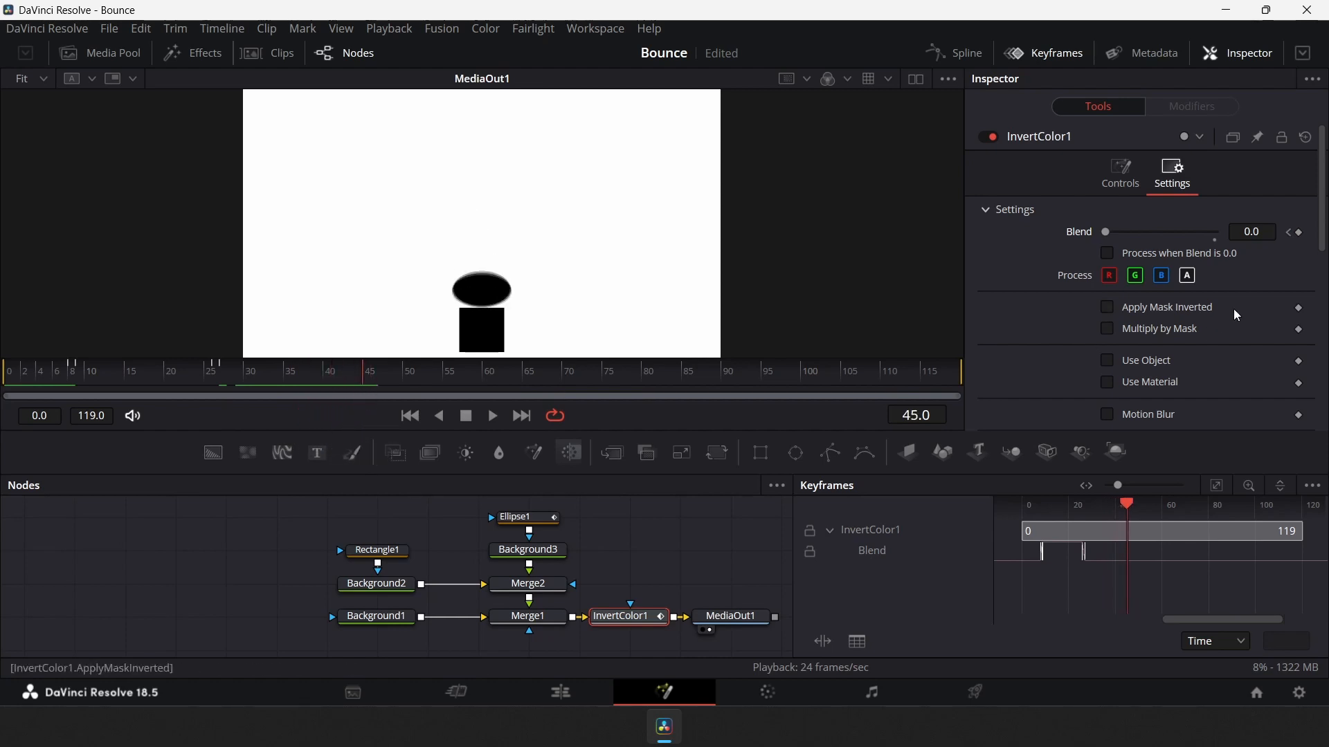
{"action": "left_click", "coordinate": [1299, 235]}
{"action": "key", "text": "Left"}
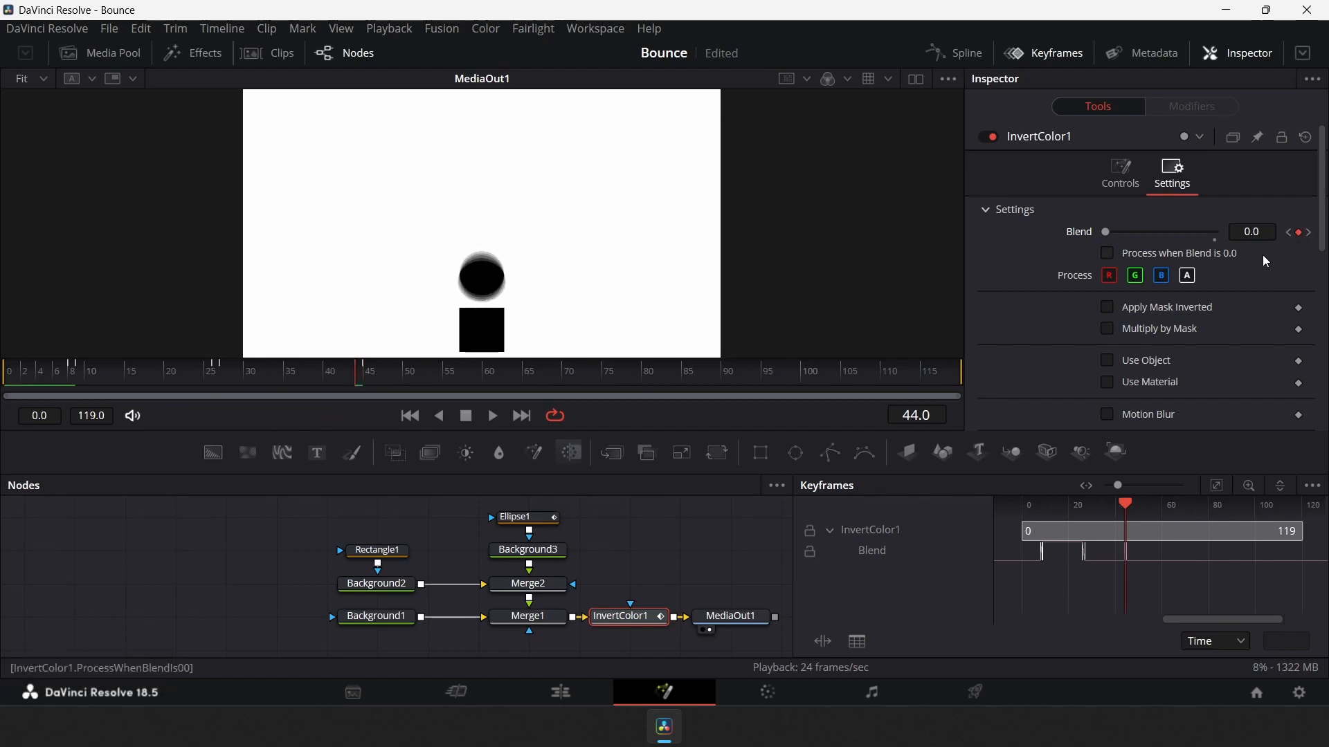
{"action": "key", "text": "Right"}
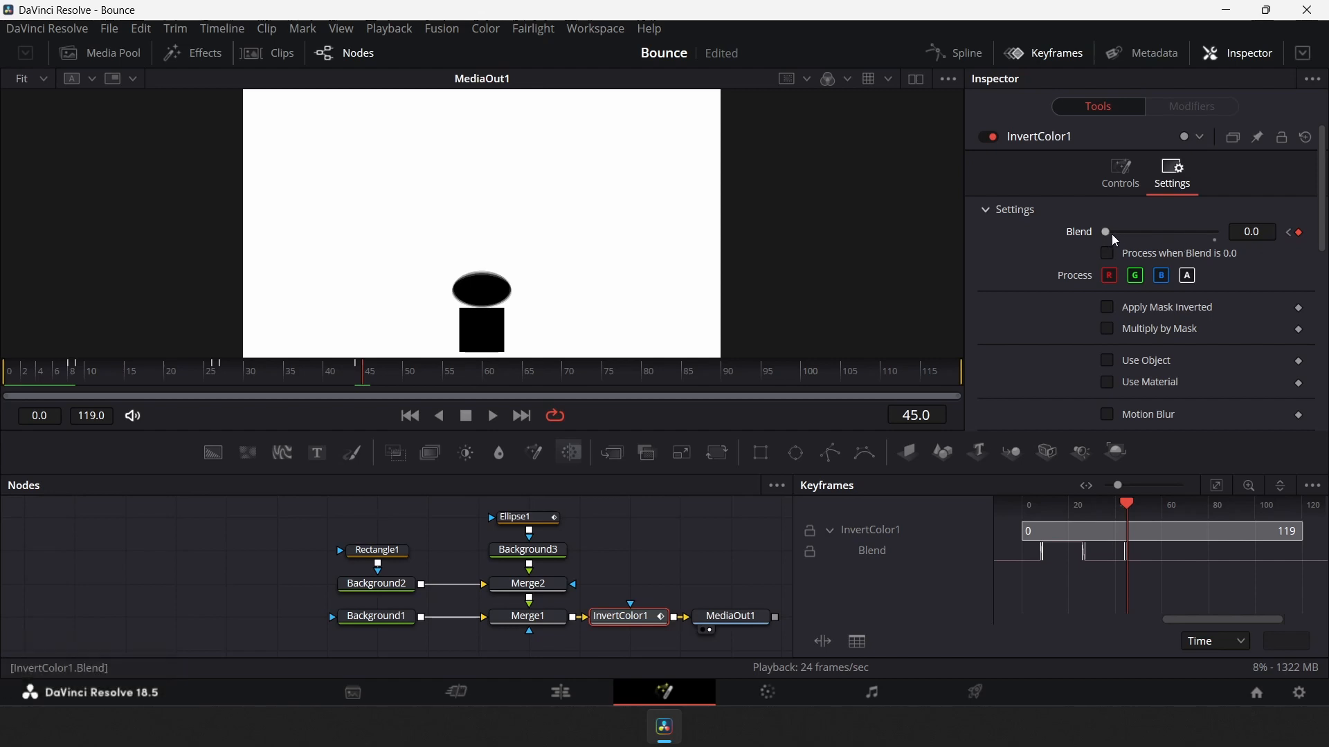
{"action": "left_click_drag", "start_coordinate": [1108, 233], "coordinate": [1227, 233]}
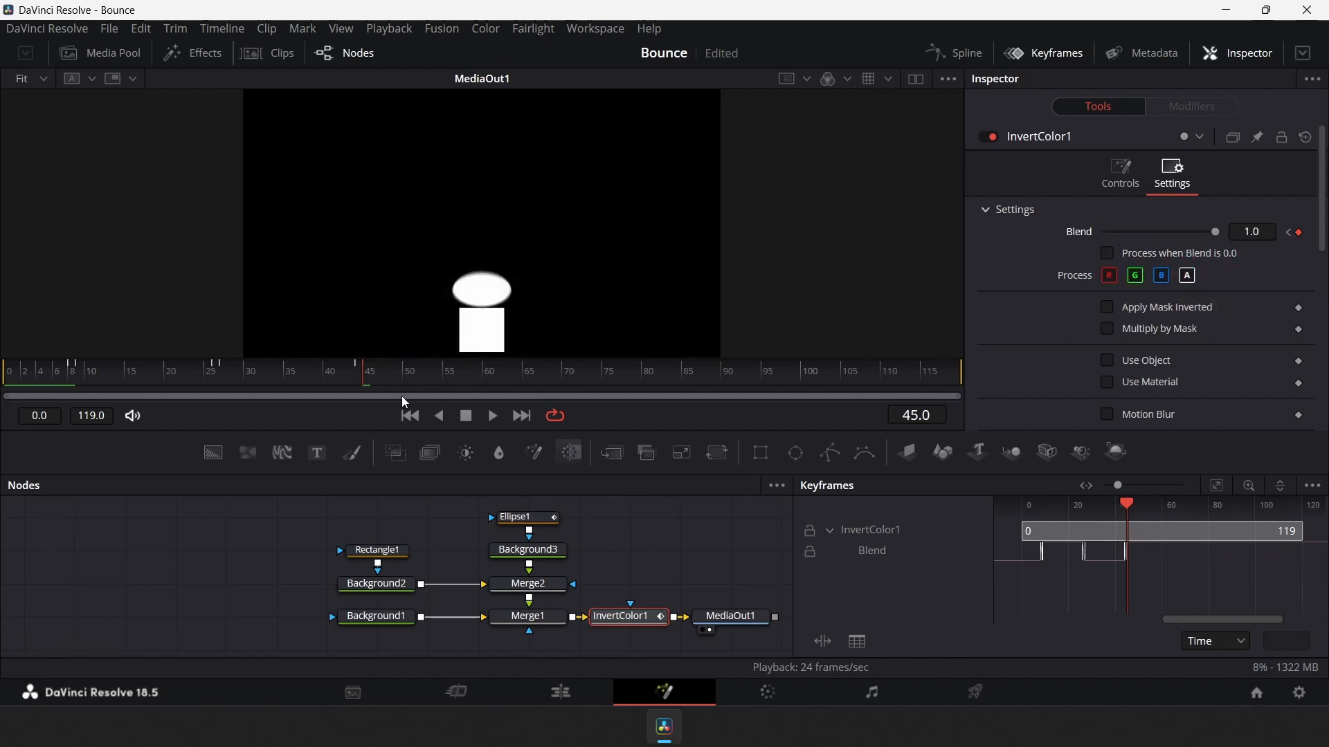
Set the Invert Color's Blend keyframe at frame 63 to 0
{"action": "left_click_drag", "start_coordinate": [379, 370], "coordinate": [512, 376]}
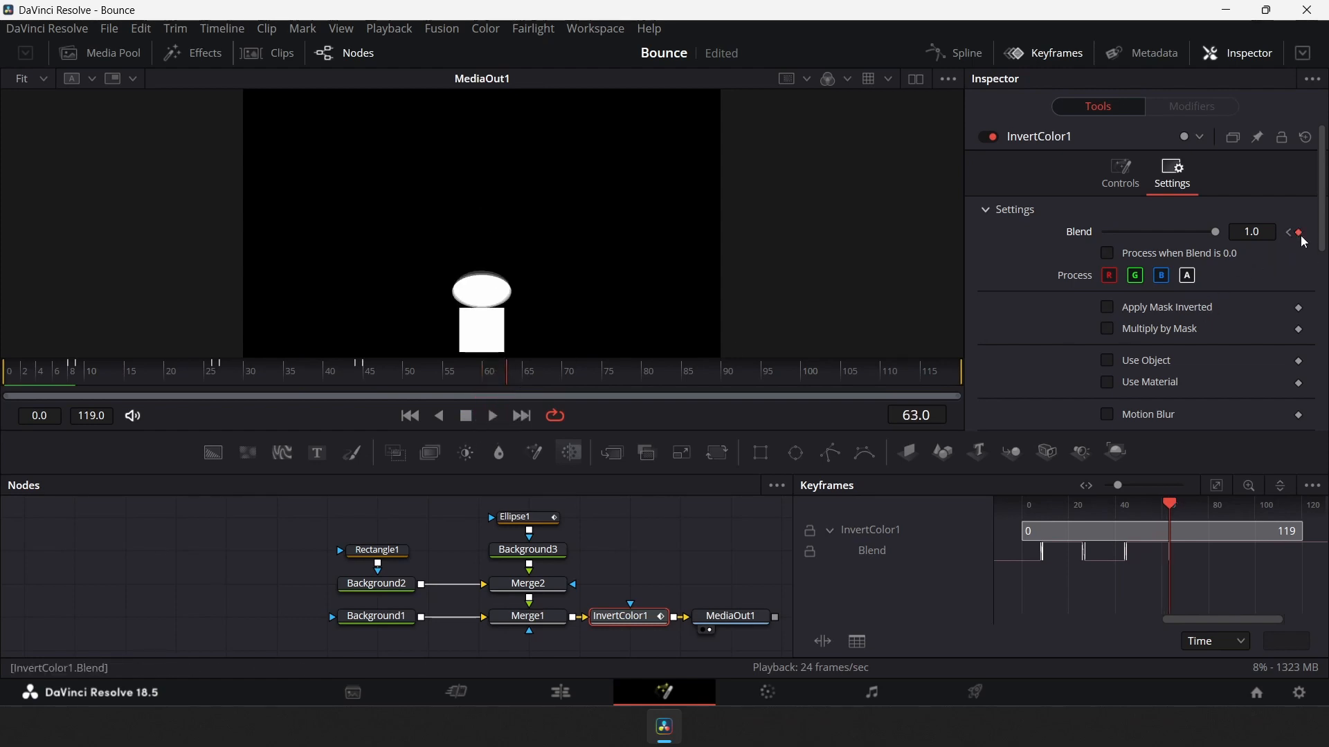
{"action": "key", "text": "Left"}
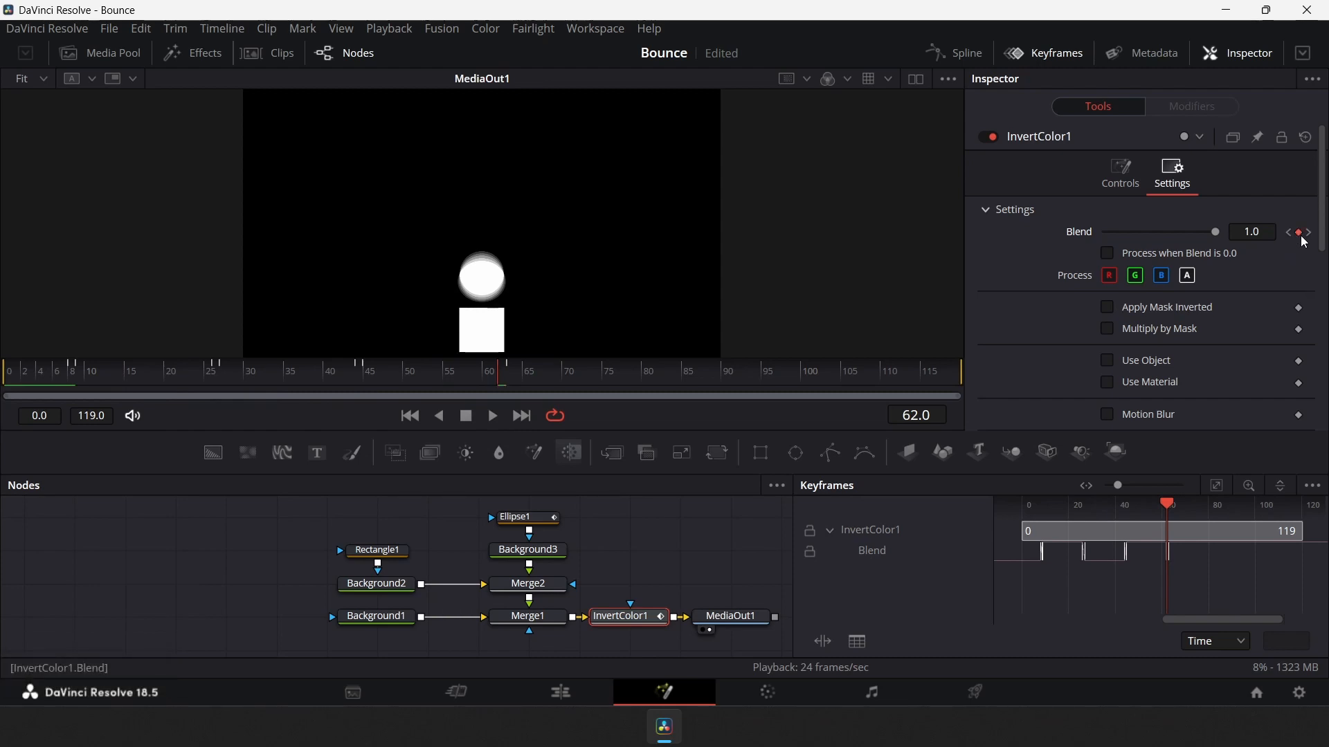
{"action": "key", "text": "Right"}
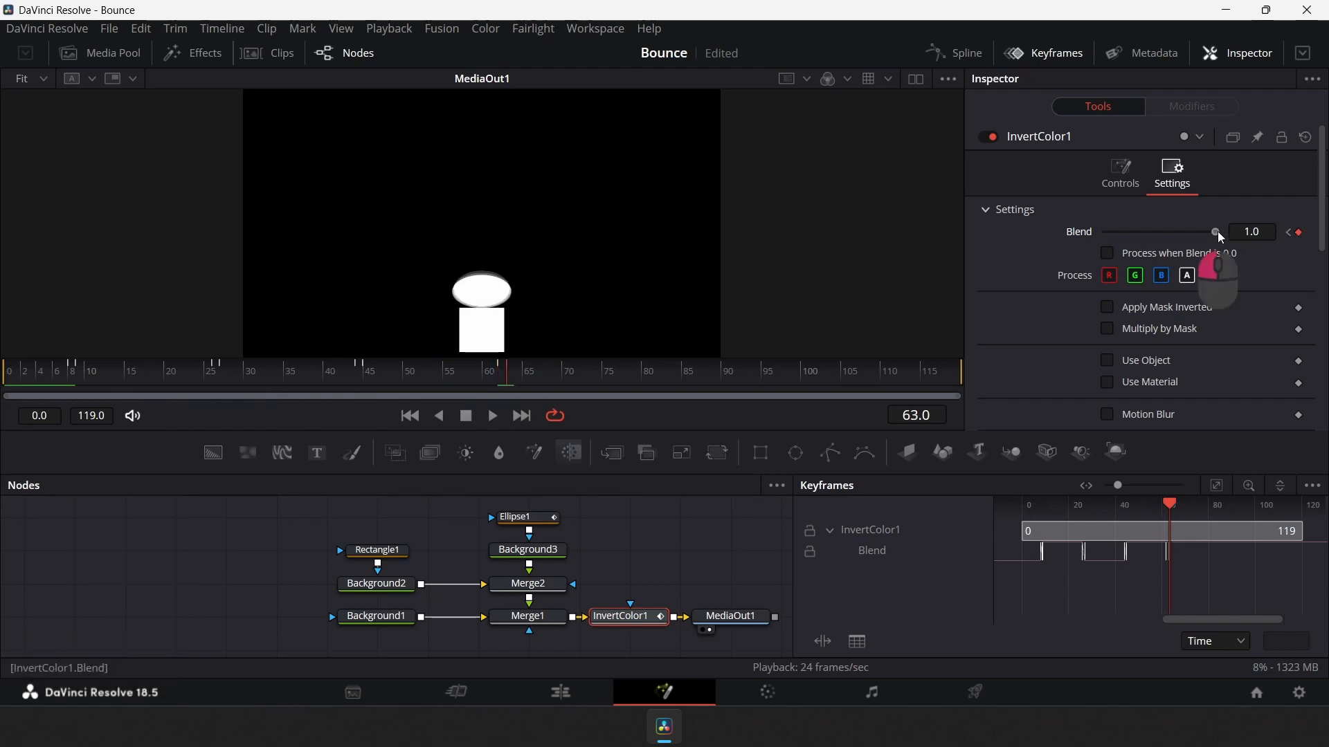
{"action": "left_click_drag", "start_coordinate": [1218, 231], "coordinate": [1094, 231]}
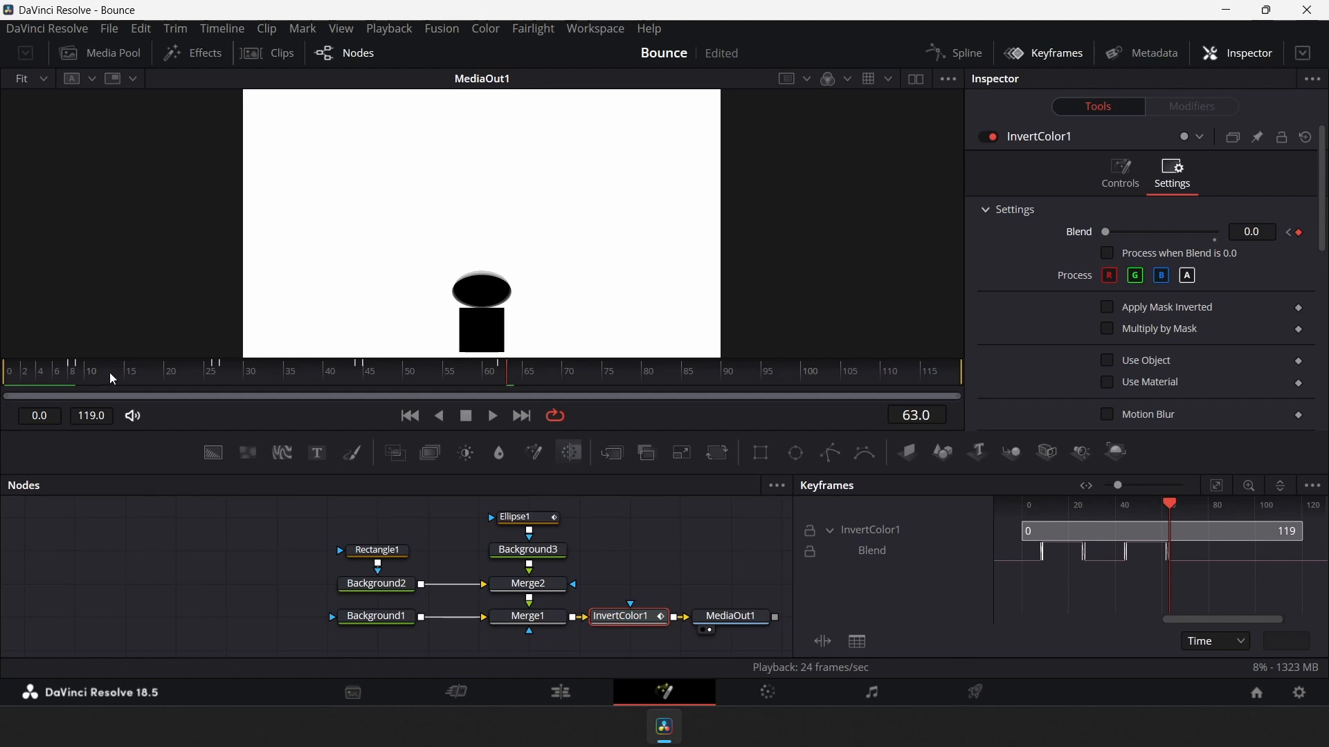
Play the animation from the start to review the inverted-colour flashes
{"action": "left_click_drag", "start_coordinate": [114, 371], "coordinate": [2, 389]}
{"action": "left_click", "coordinate": [493, 415]}
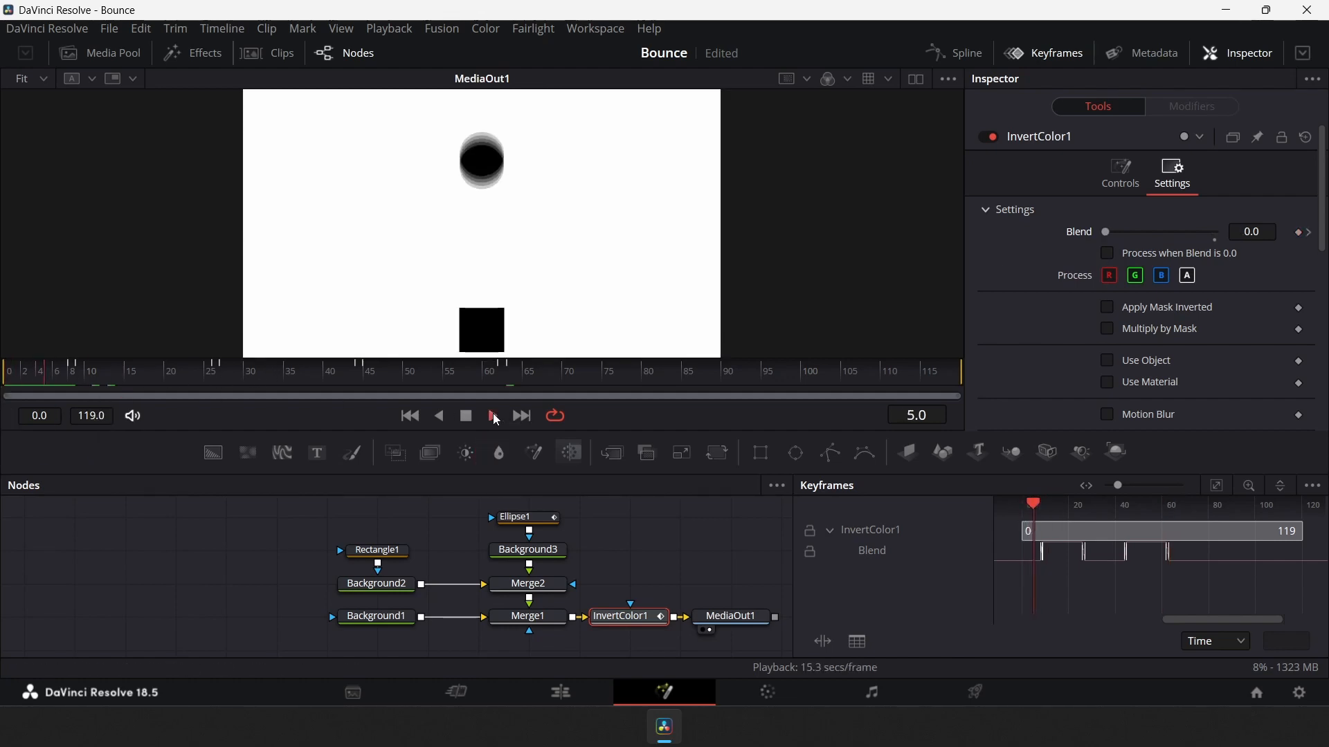